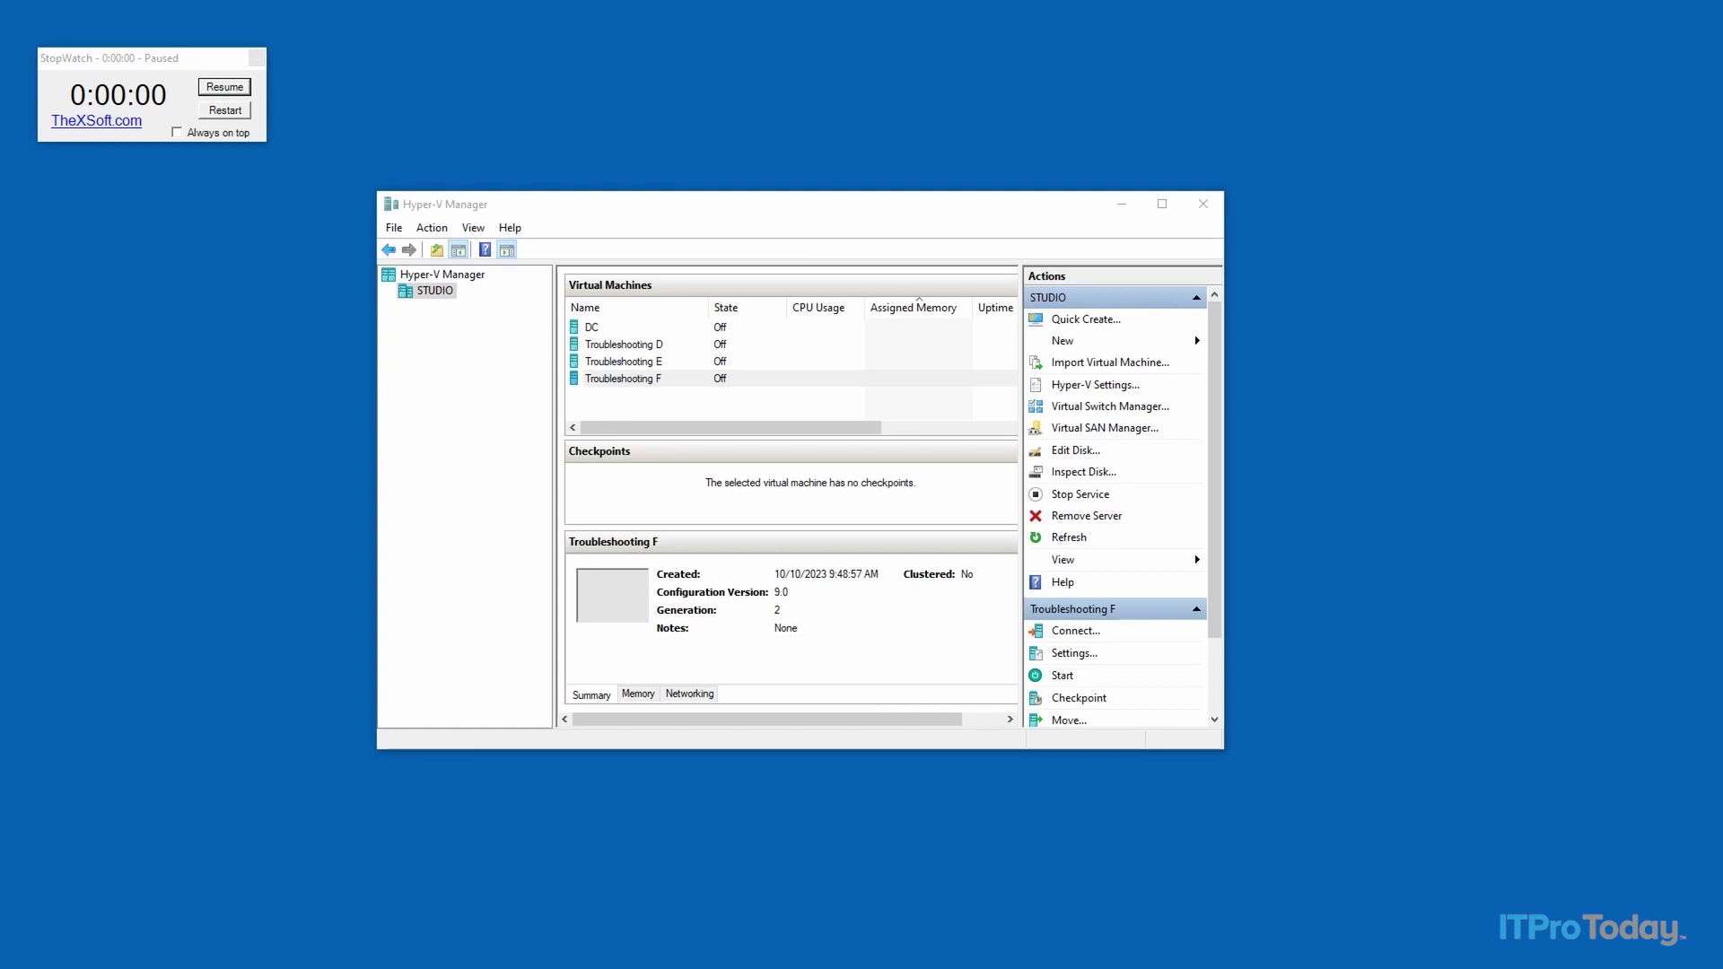
Start creating a new virtual machine and name it VM
left_click(1063, 349)
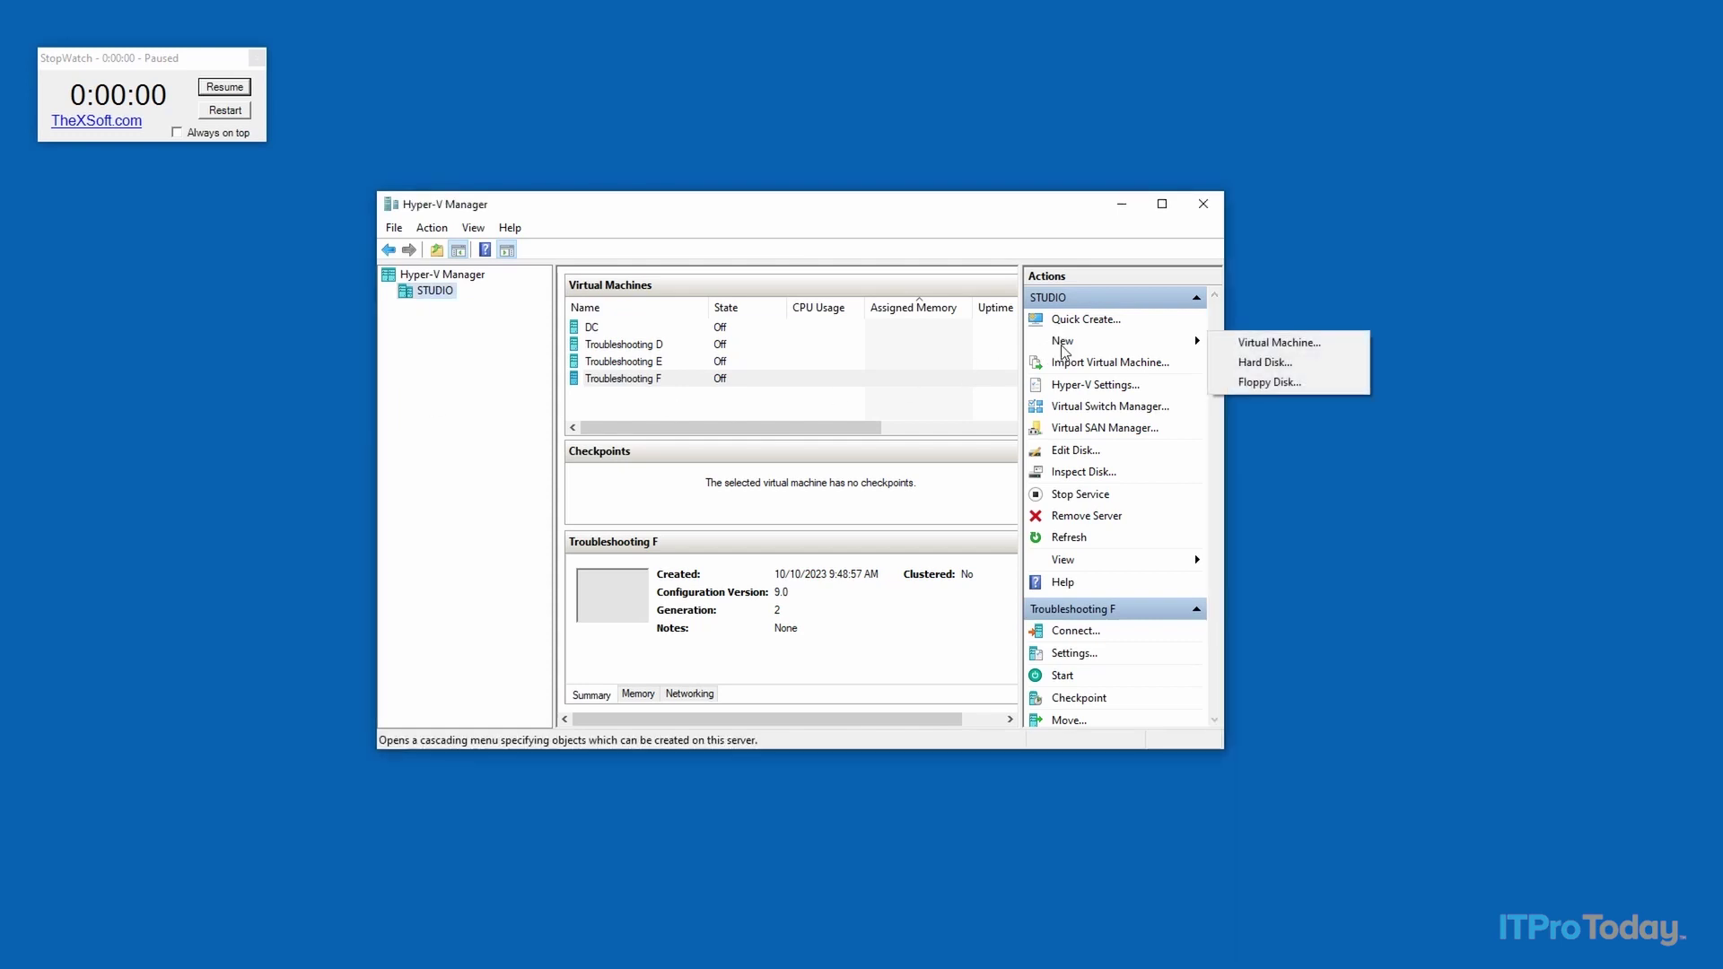
left_click(1265, 342)
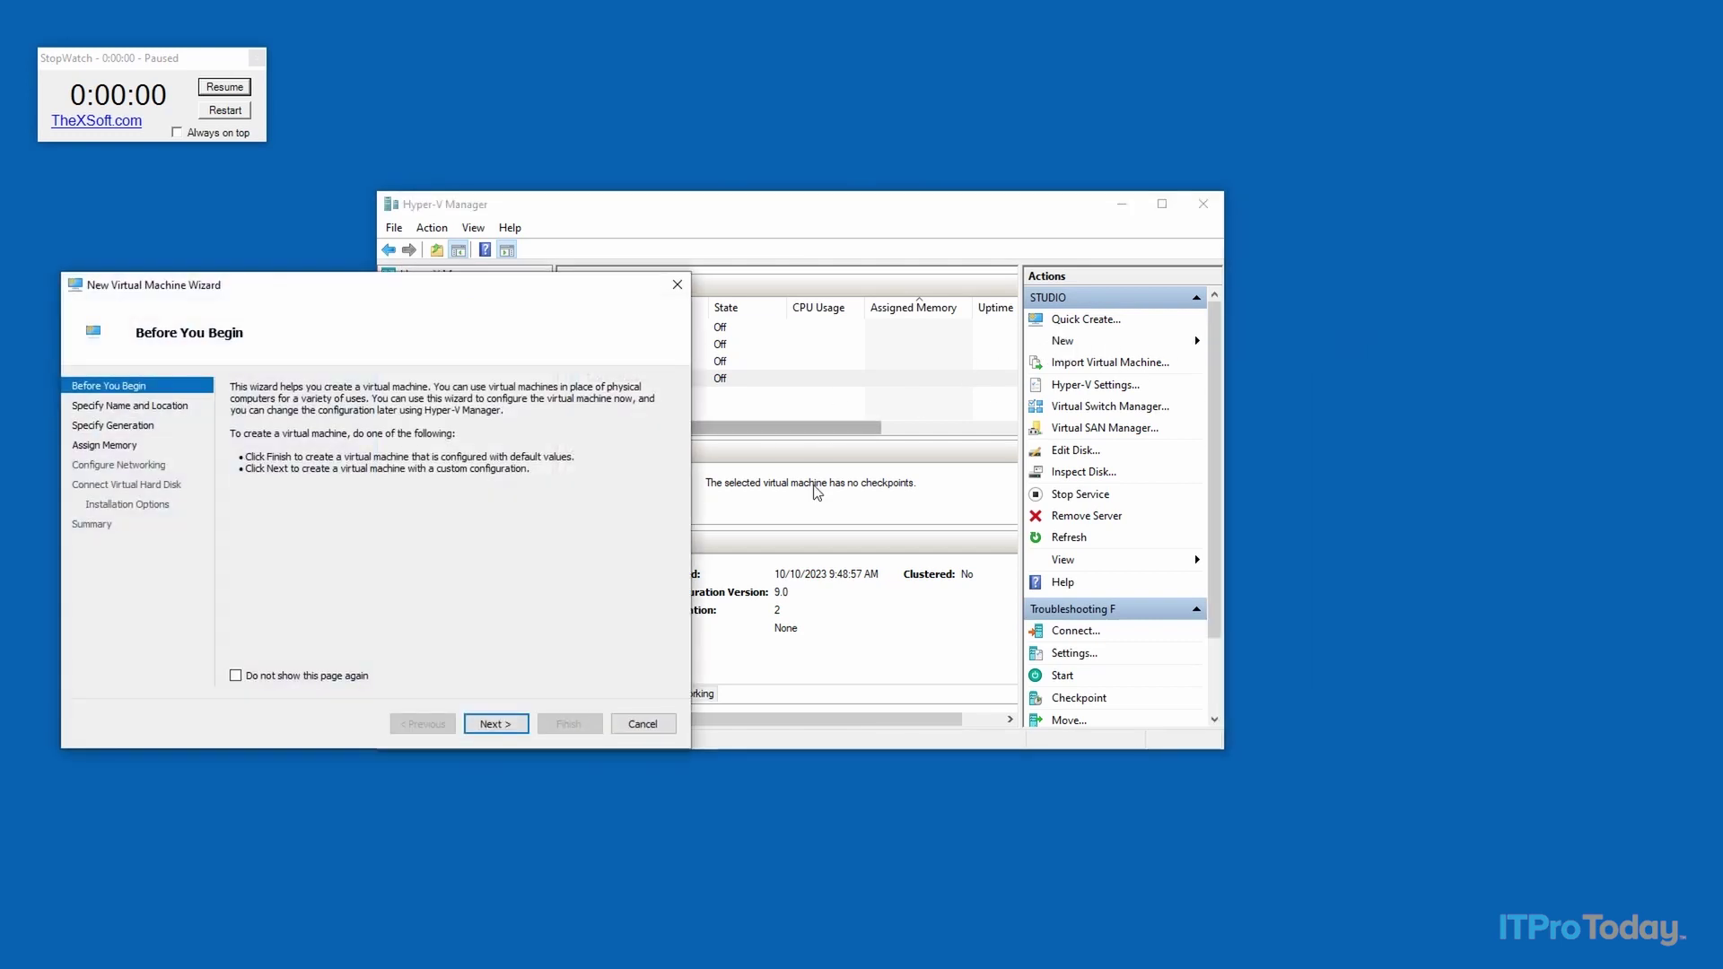
left_click(509, 729)
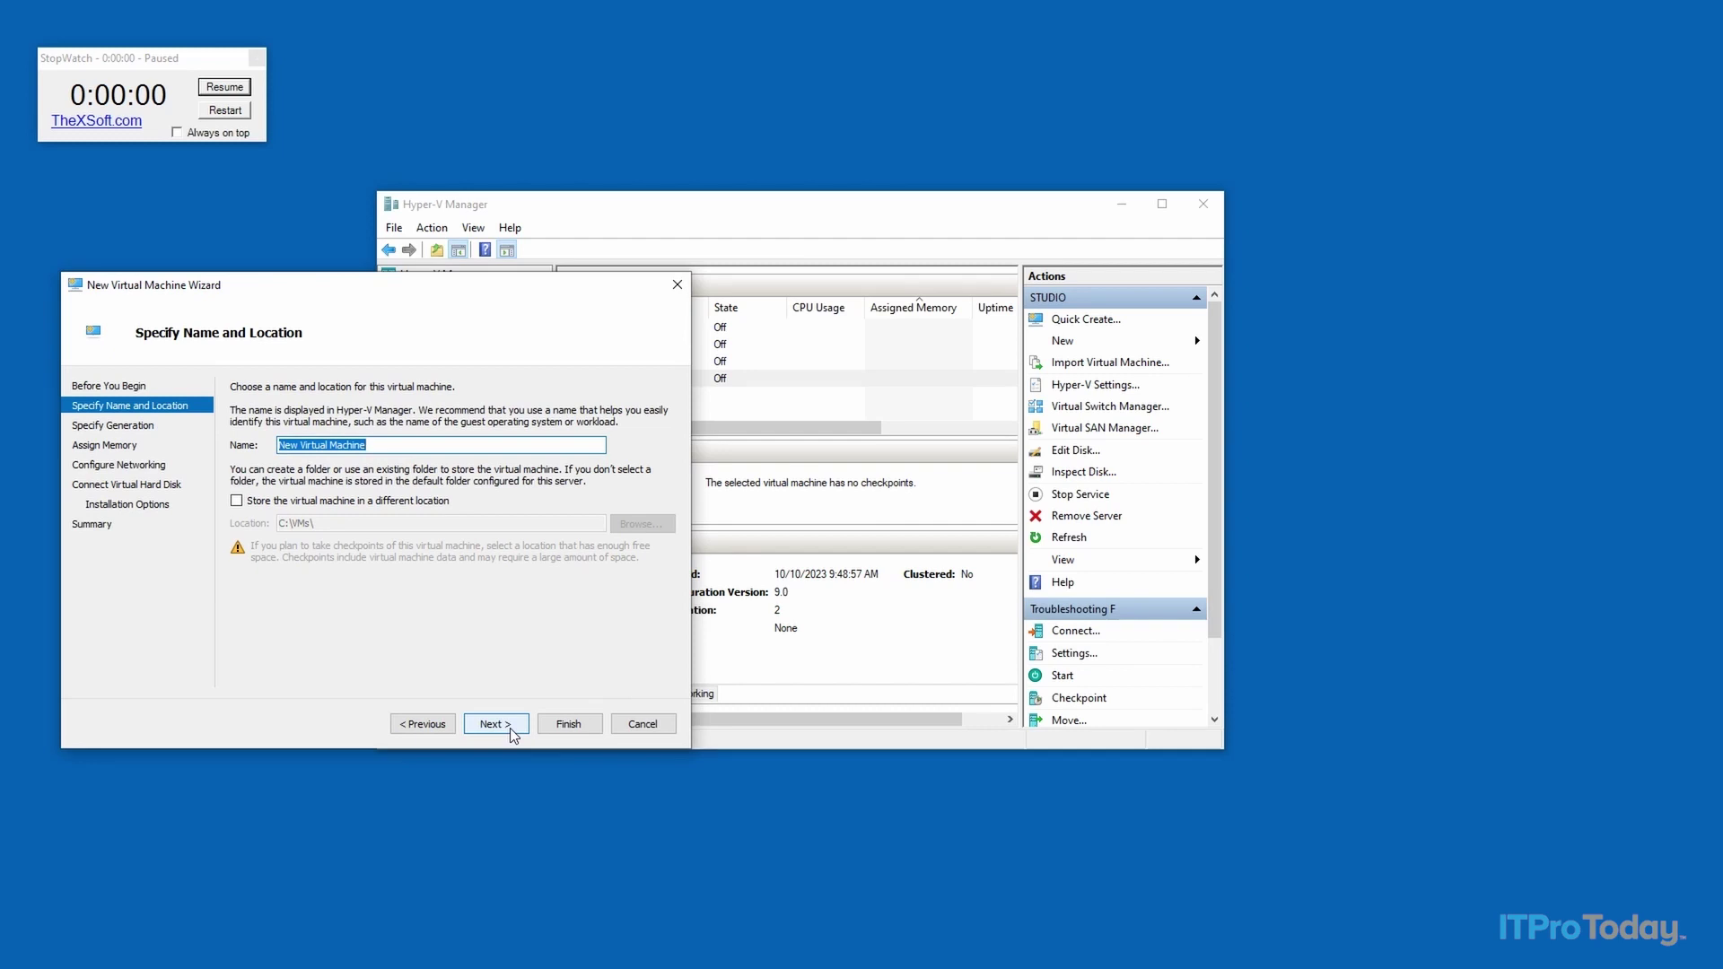
type("VM")
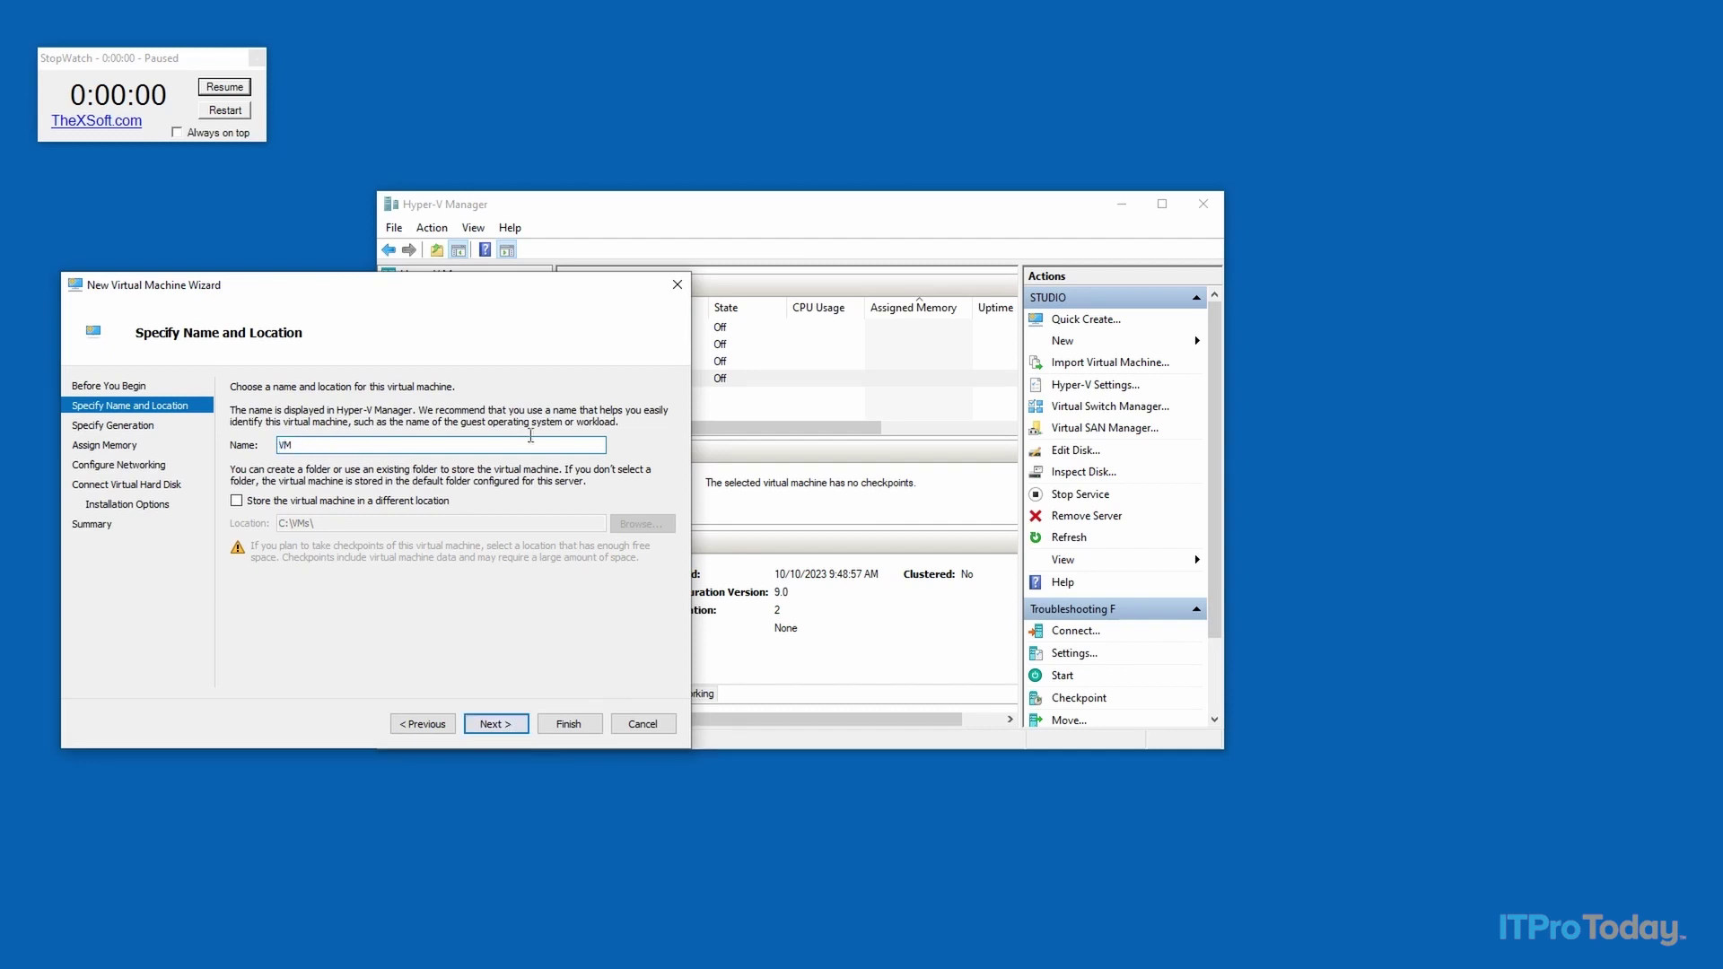
Store the virtual machine in a different location, choosing the VM folder on New Volume (G:)
left_click(236, 500)
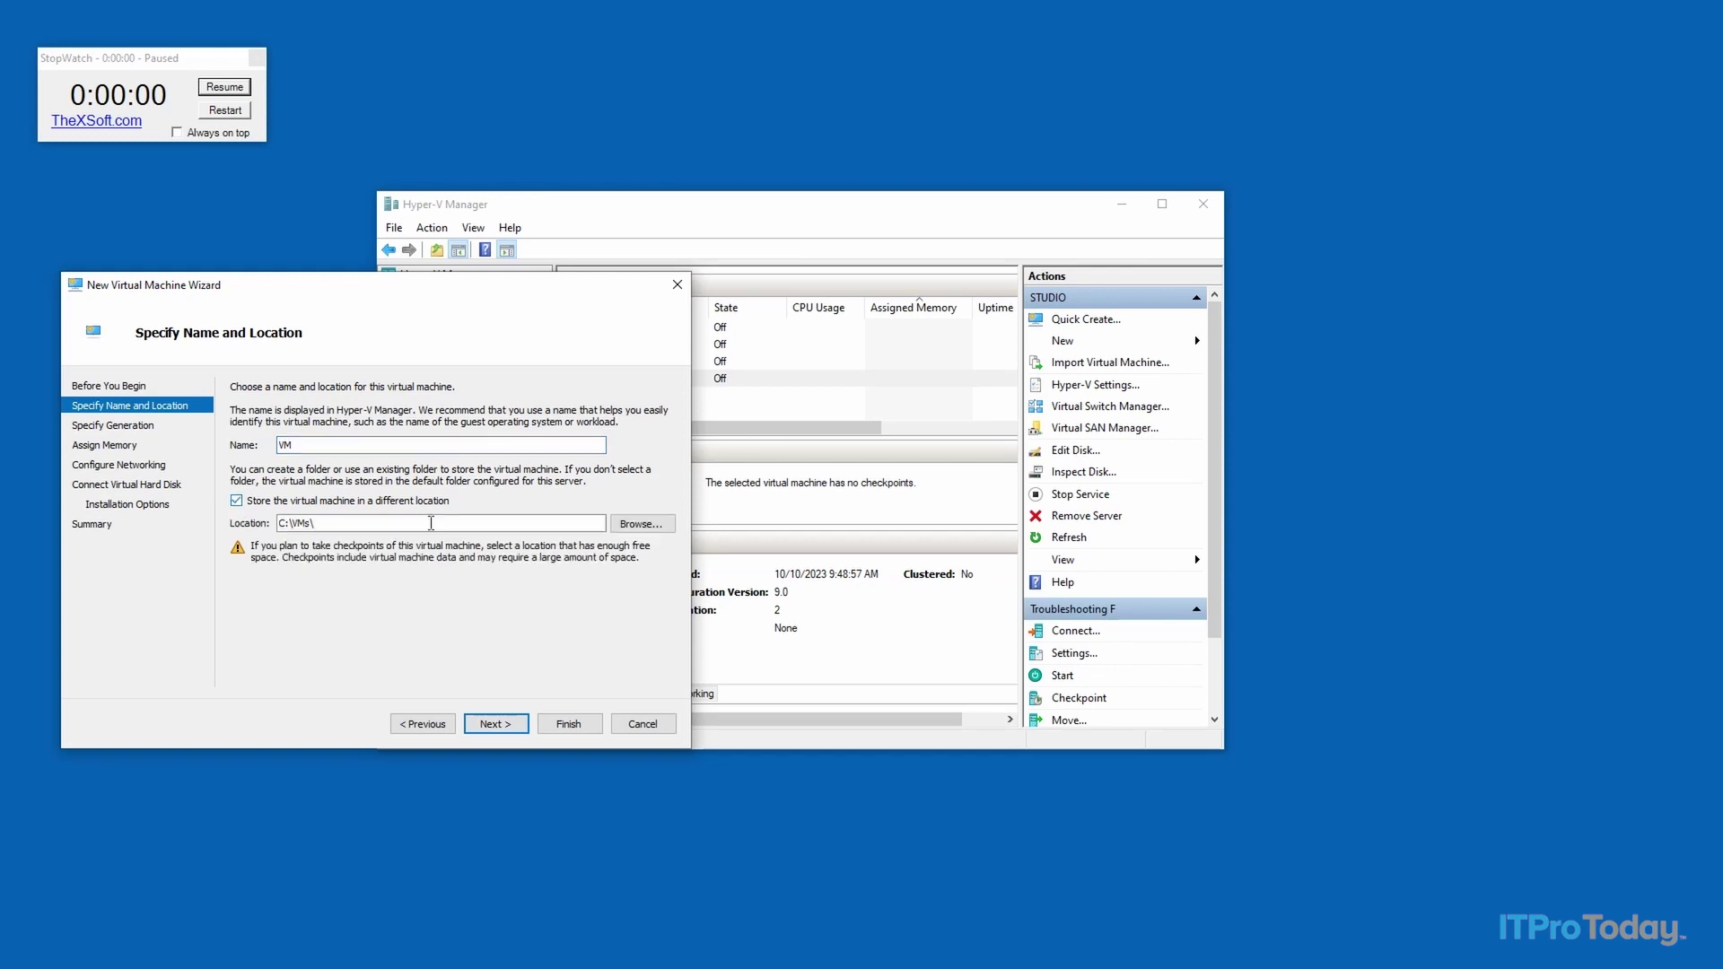
left_click(639, 528)
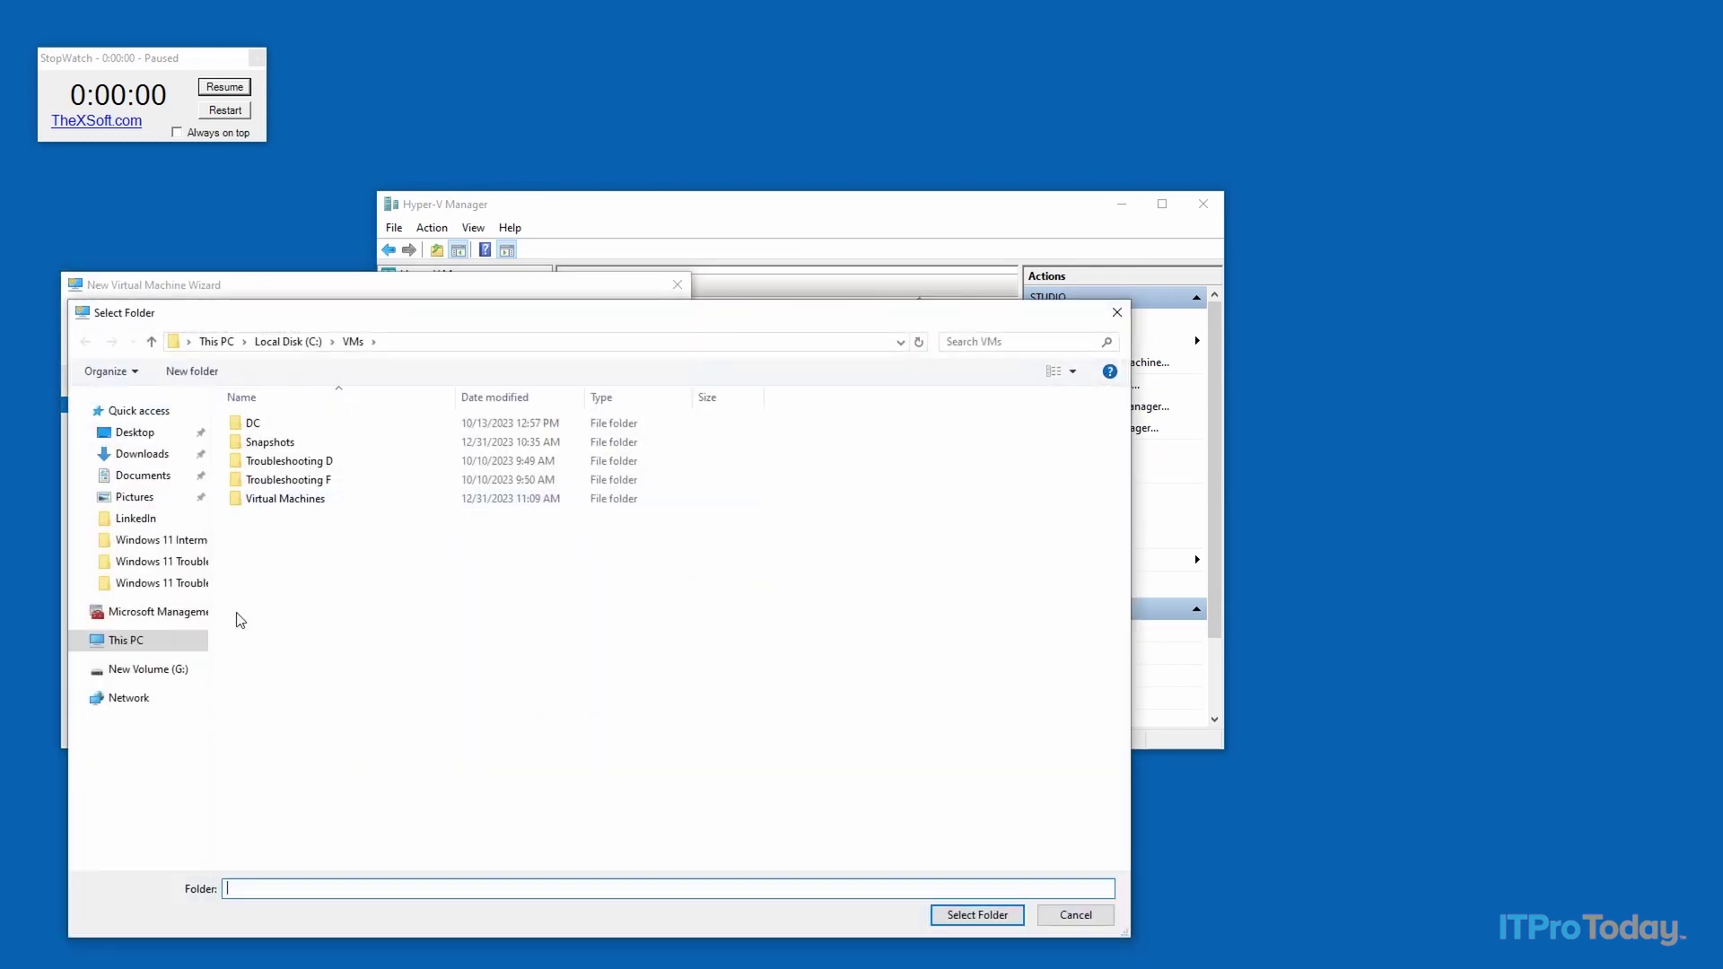
left_click(143, 670)
left_click(265, 429)
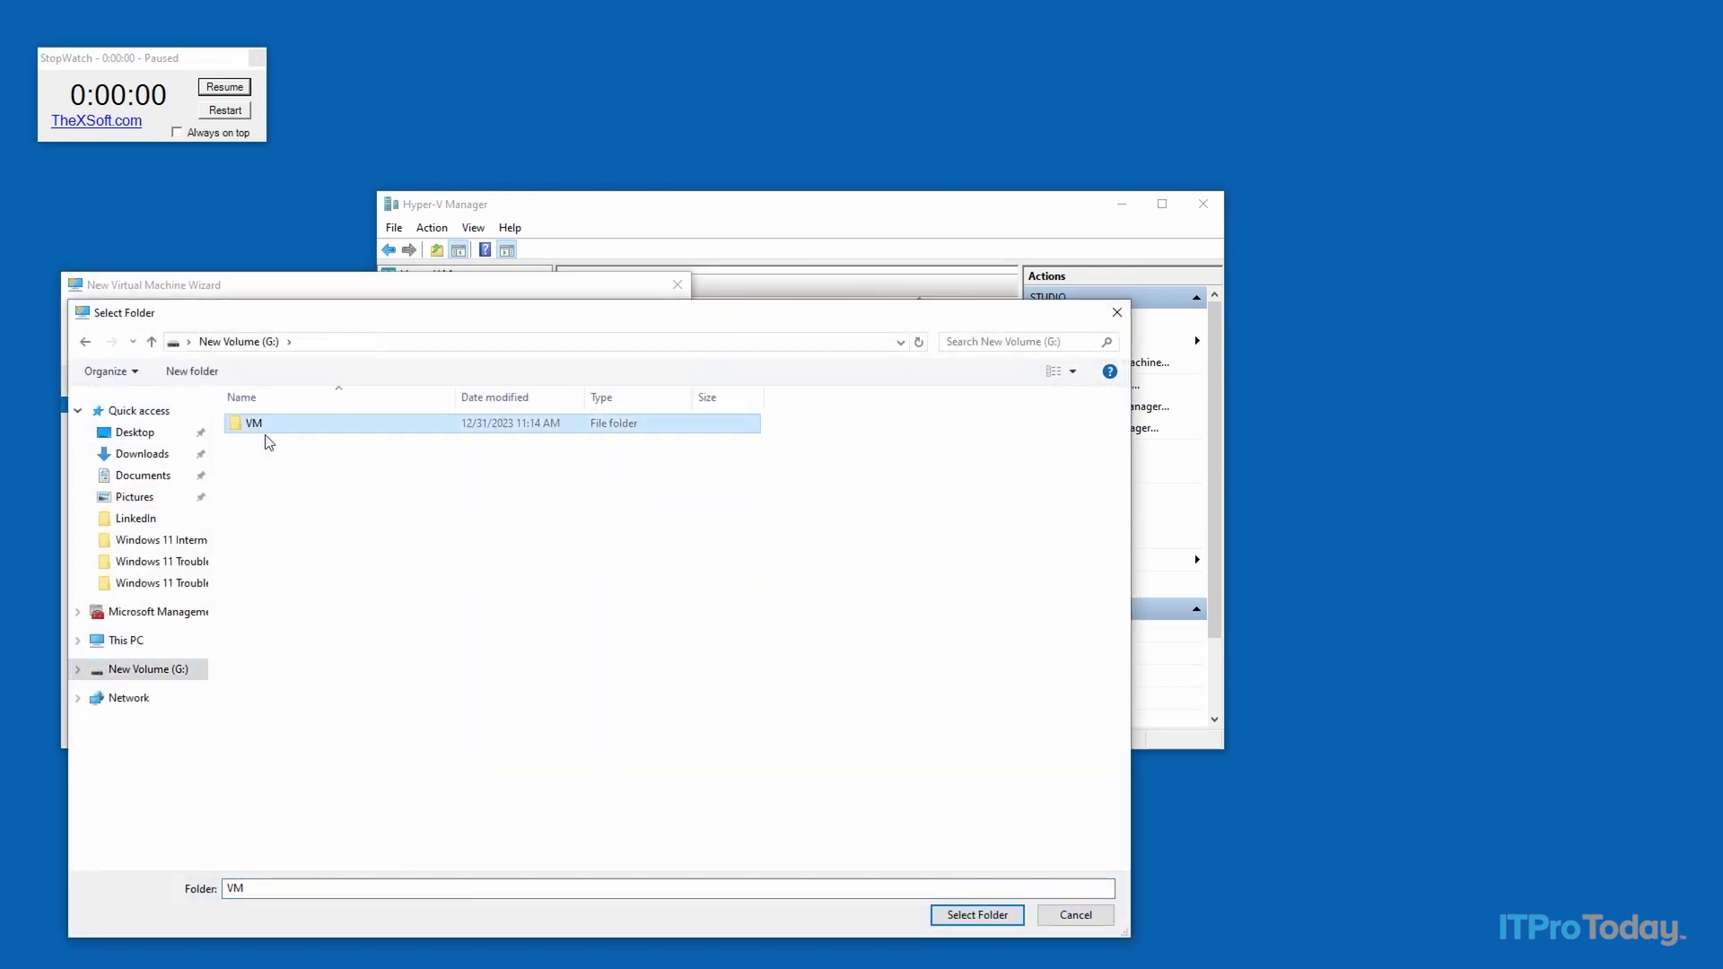
left_click(976, 915)
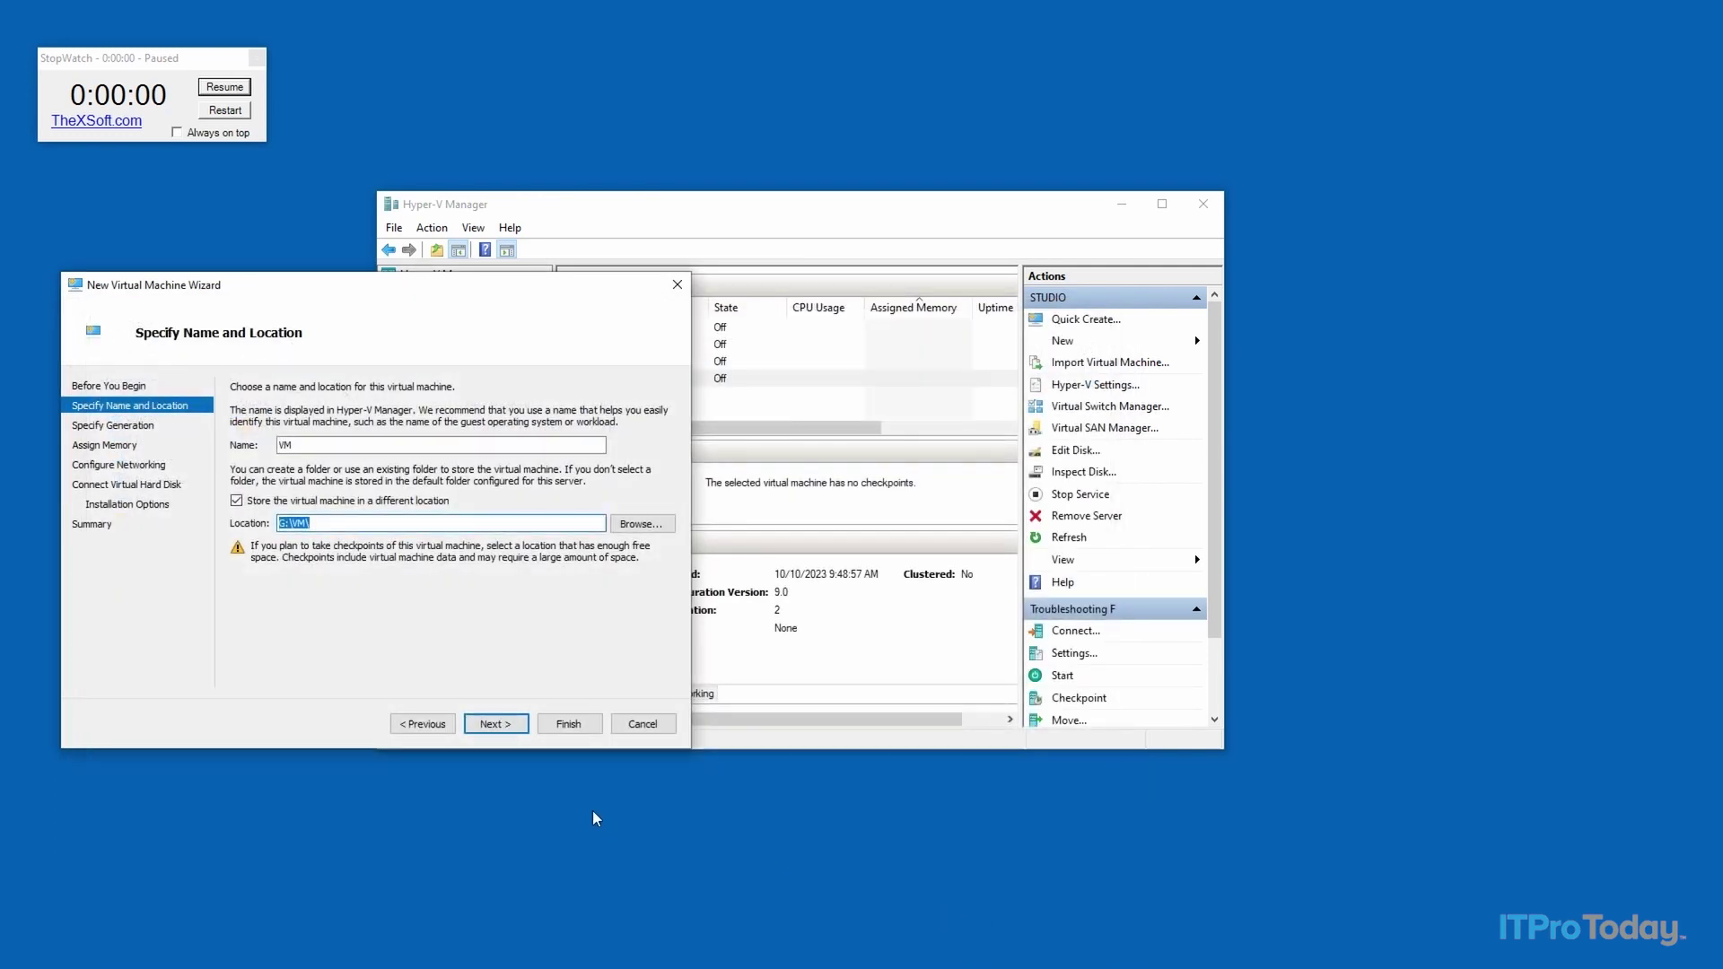
left_click(496, 724)
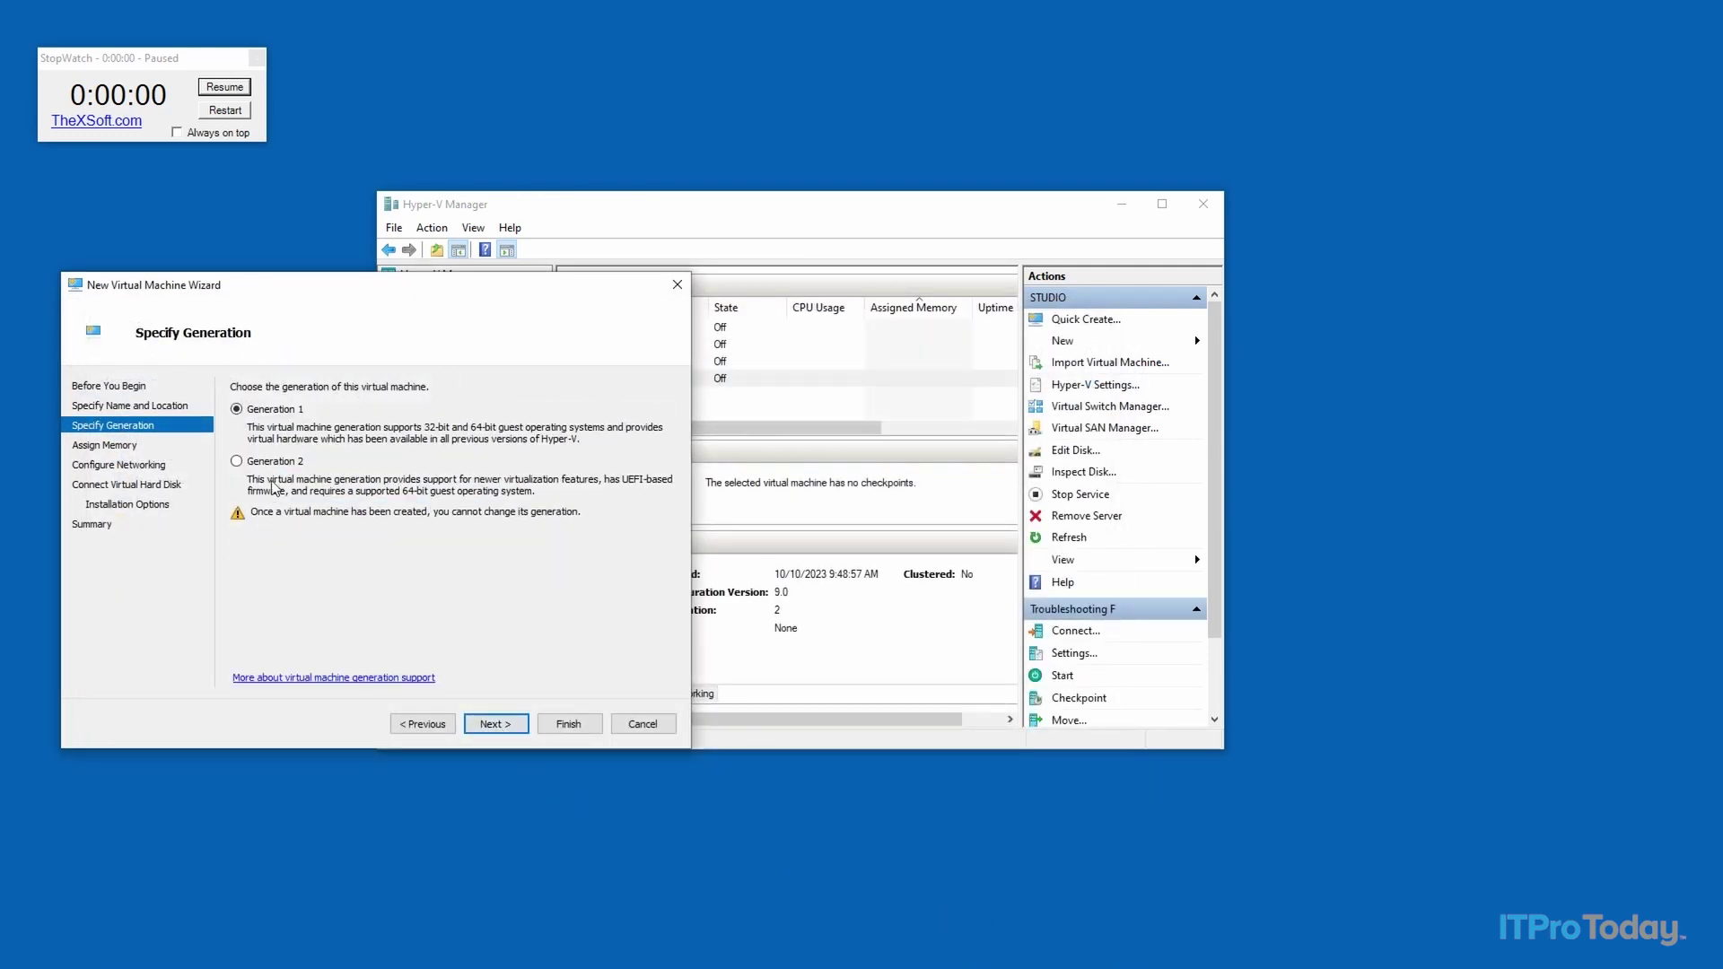
Choose Generation 2 for the virtual machine and assign it 4096 MB of startup memory
left_click(236, 459)
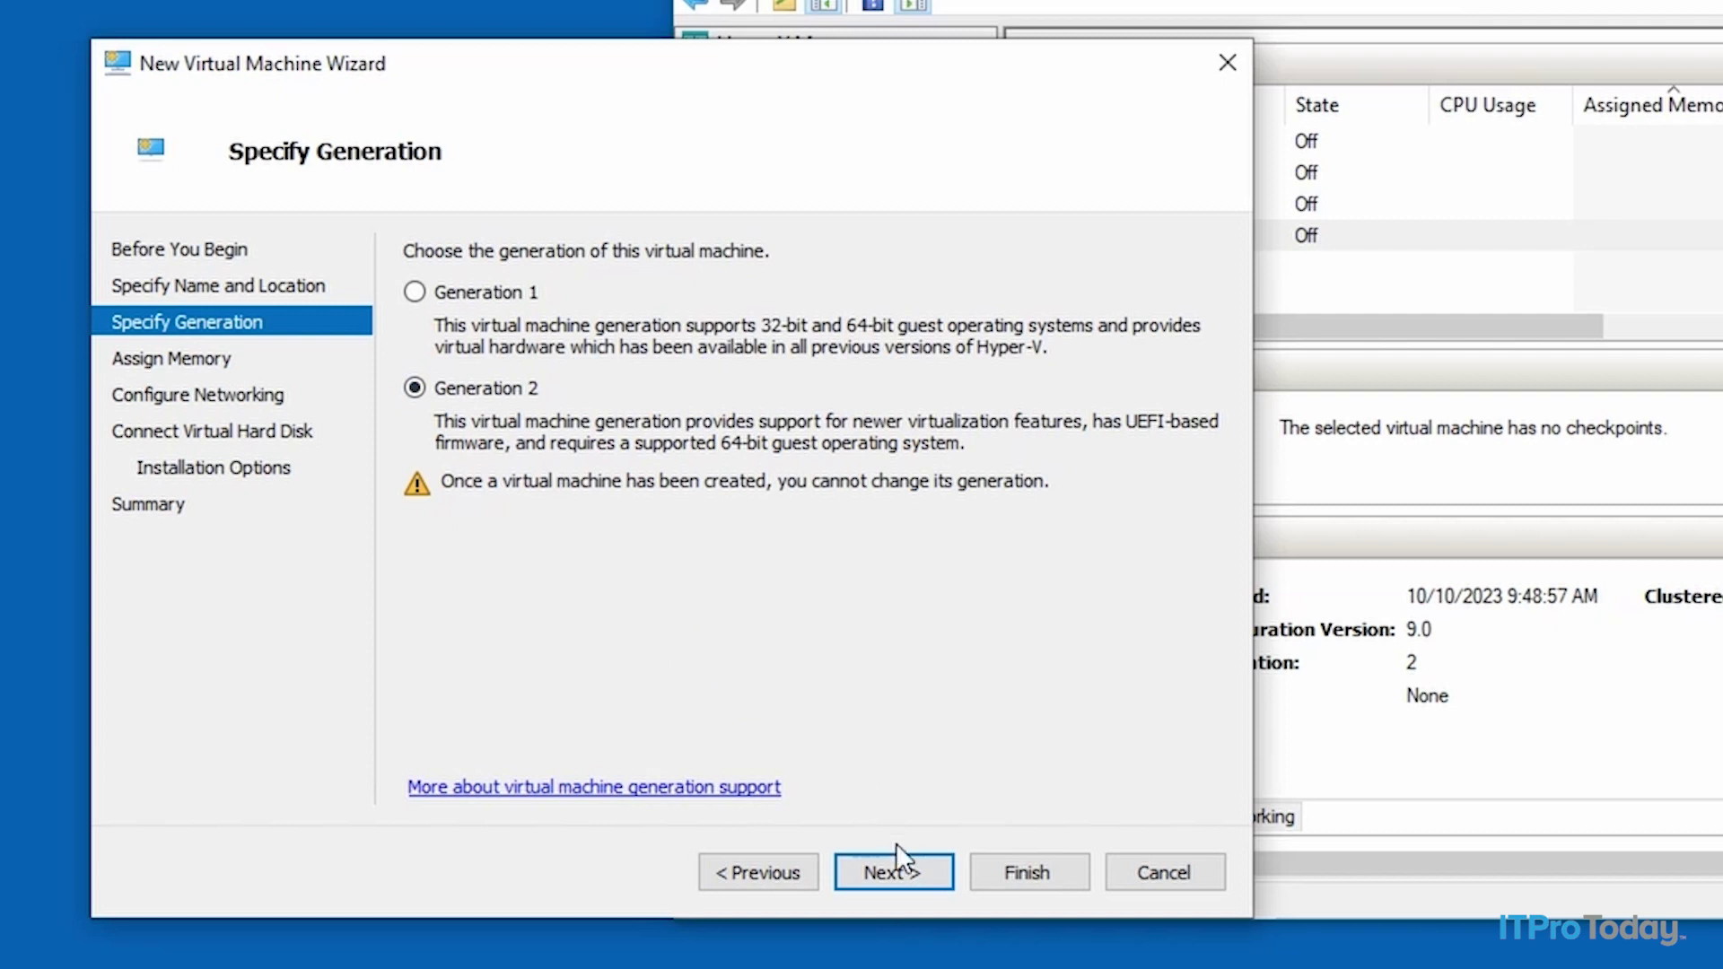
left_click(898, 871)
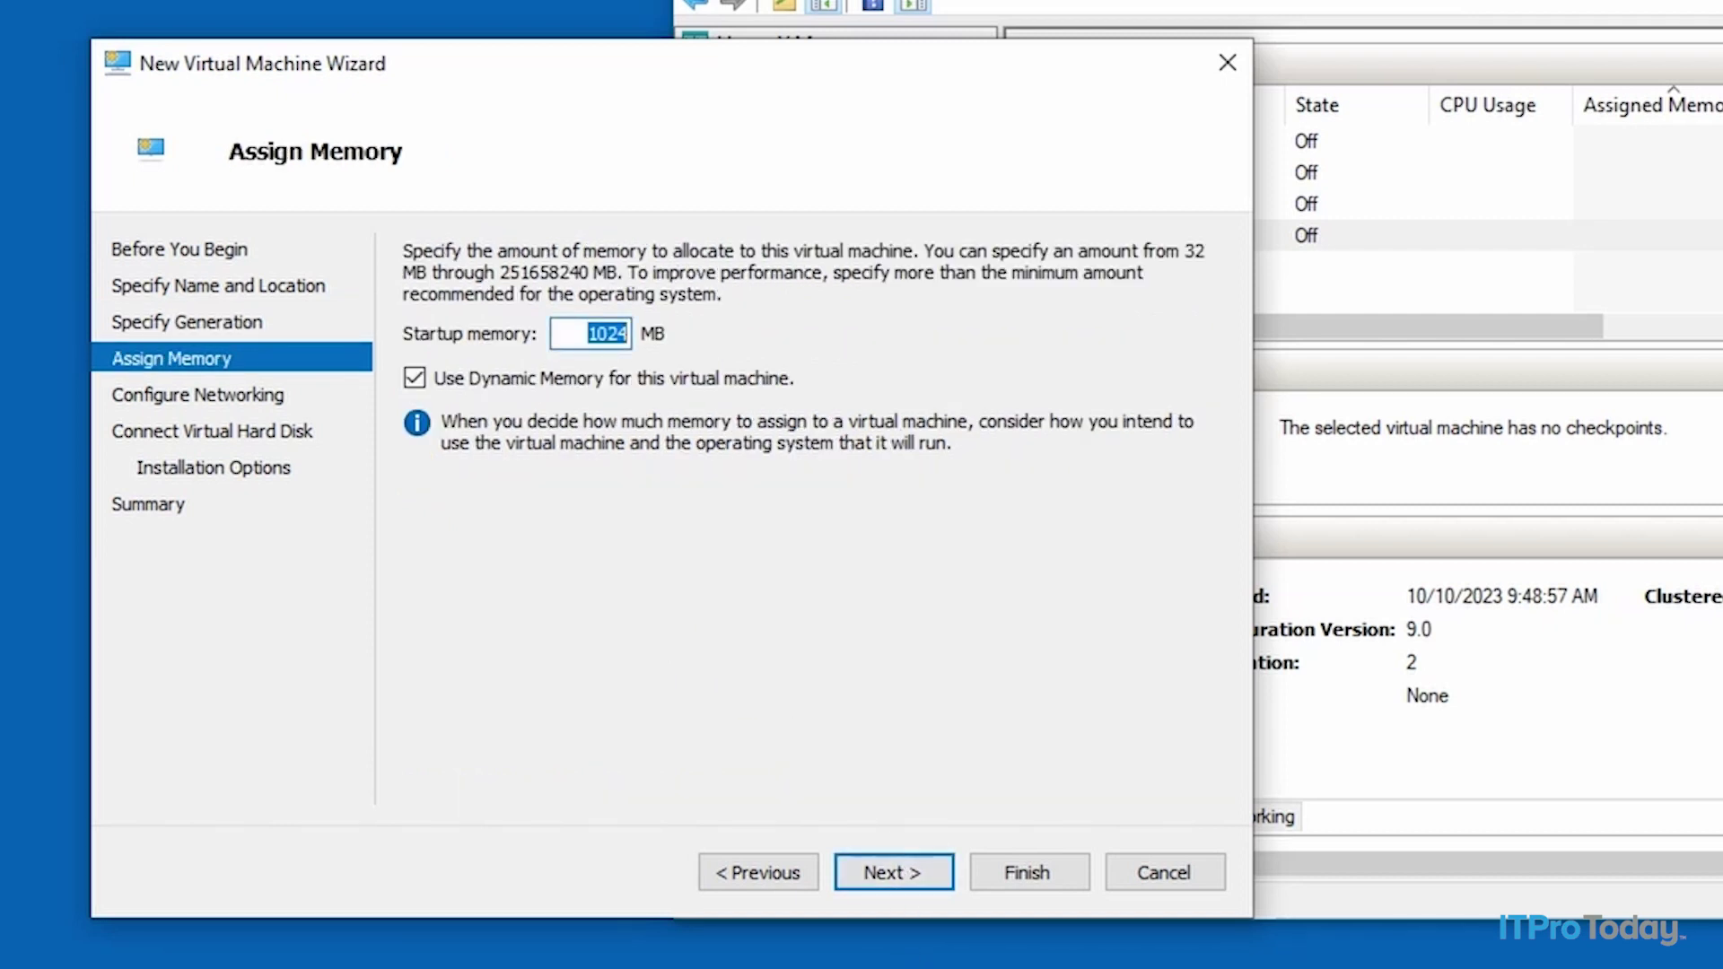
type("409")
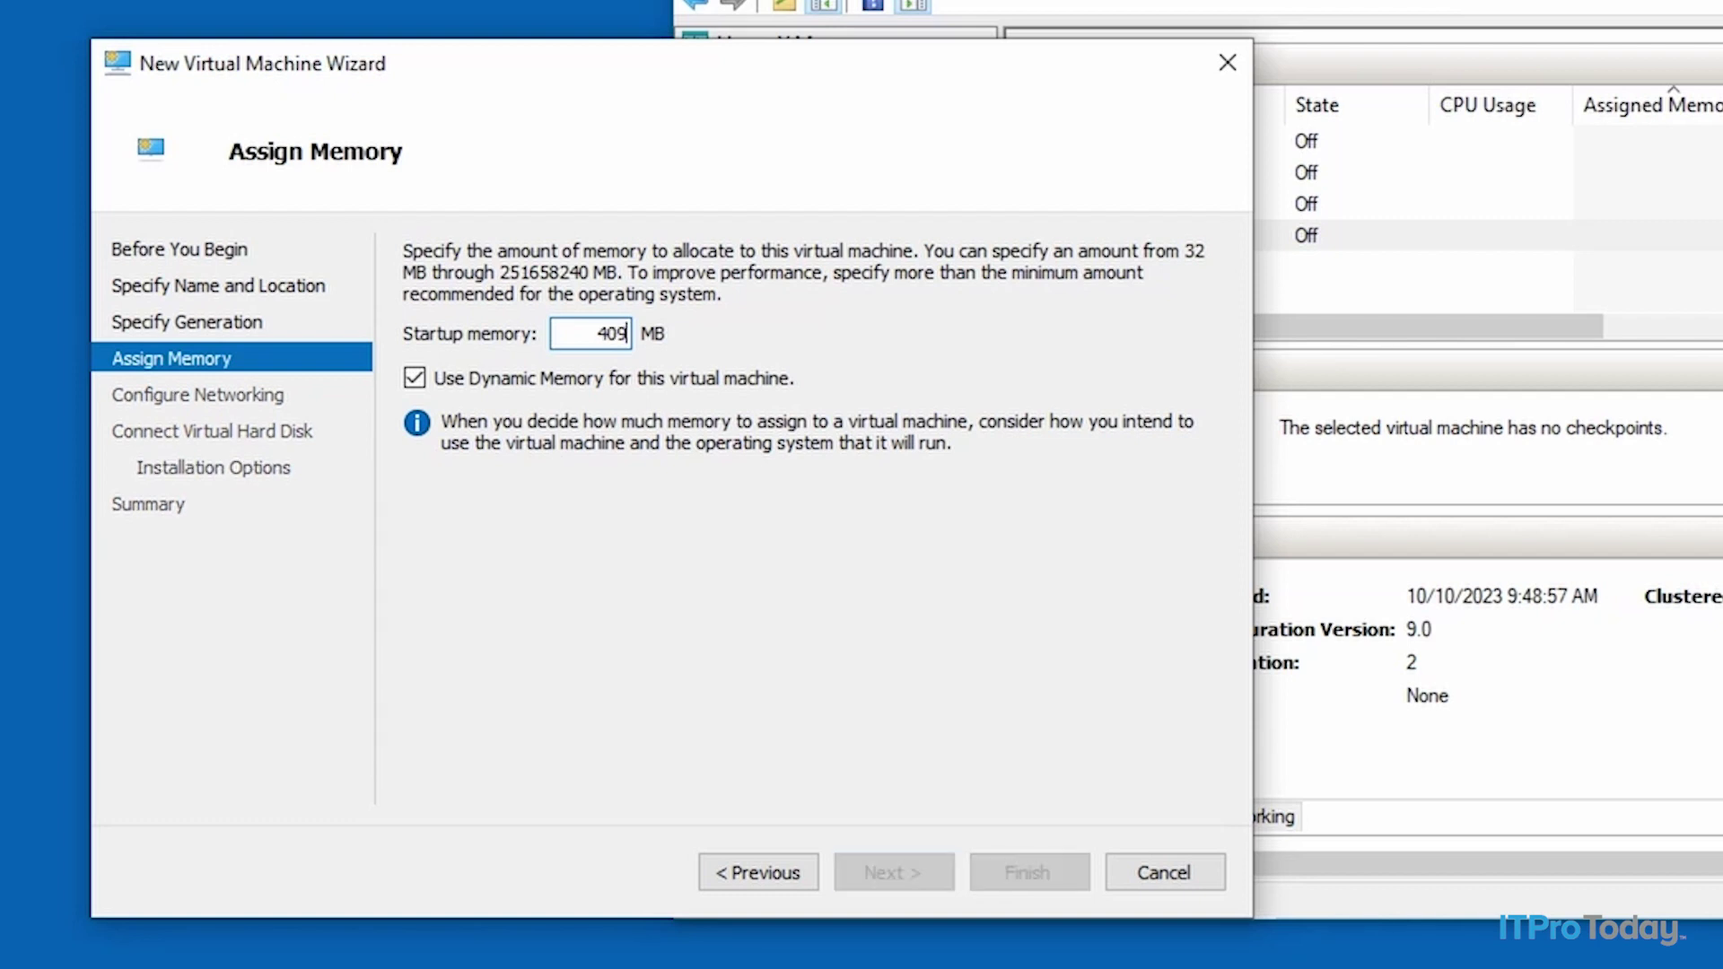
type("6")
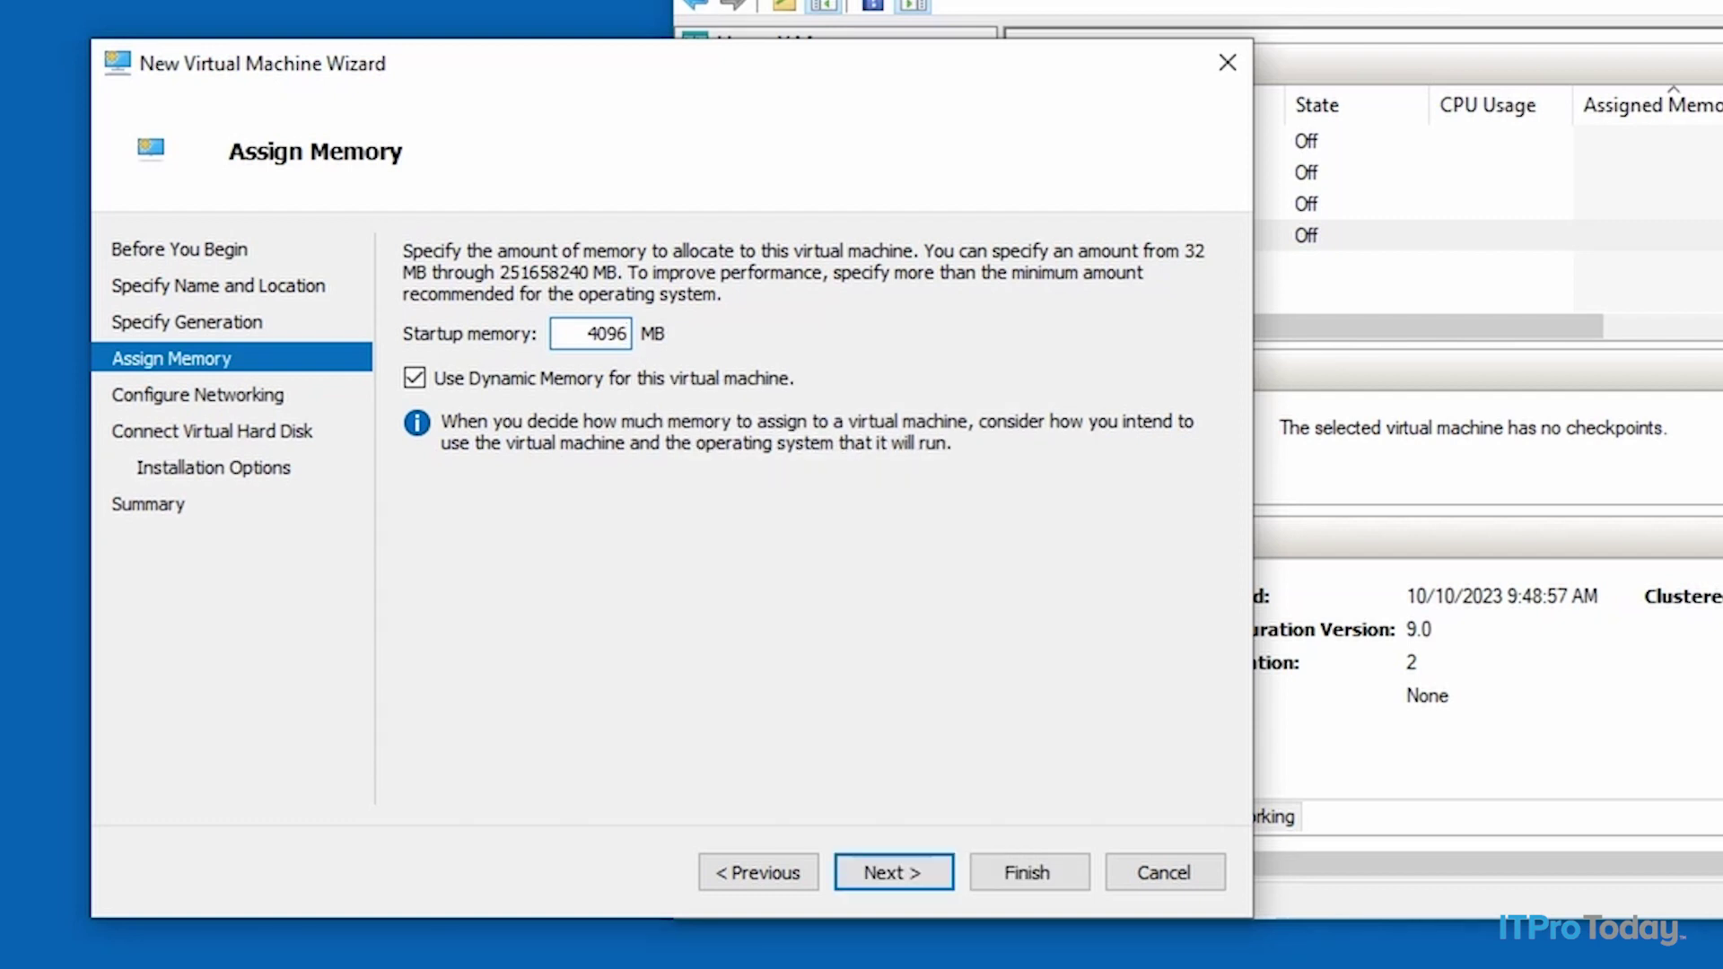
left_click(912, 879)
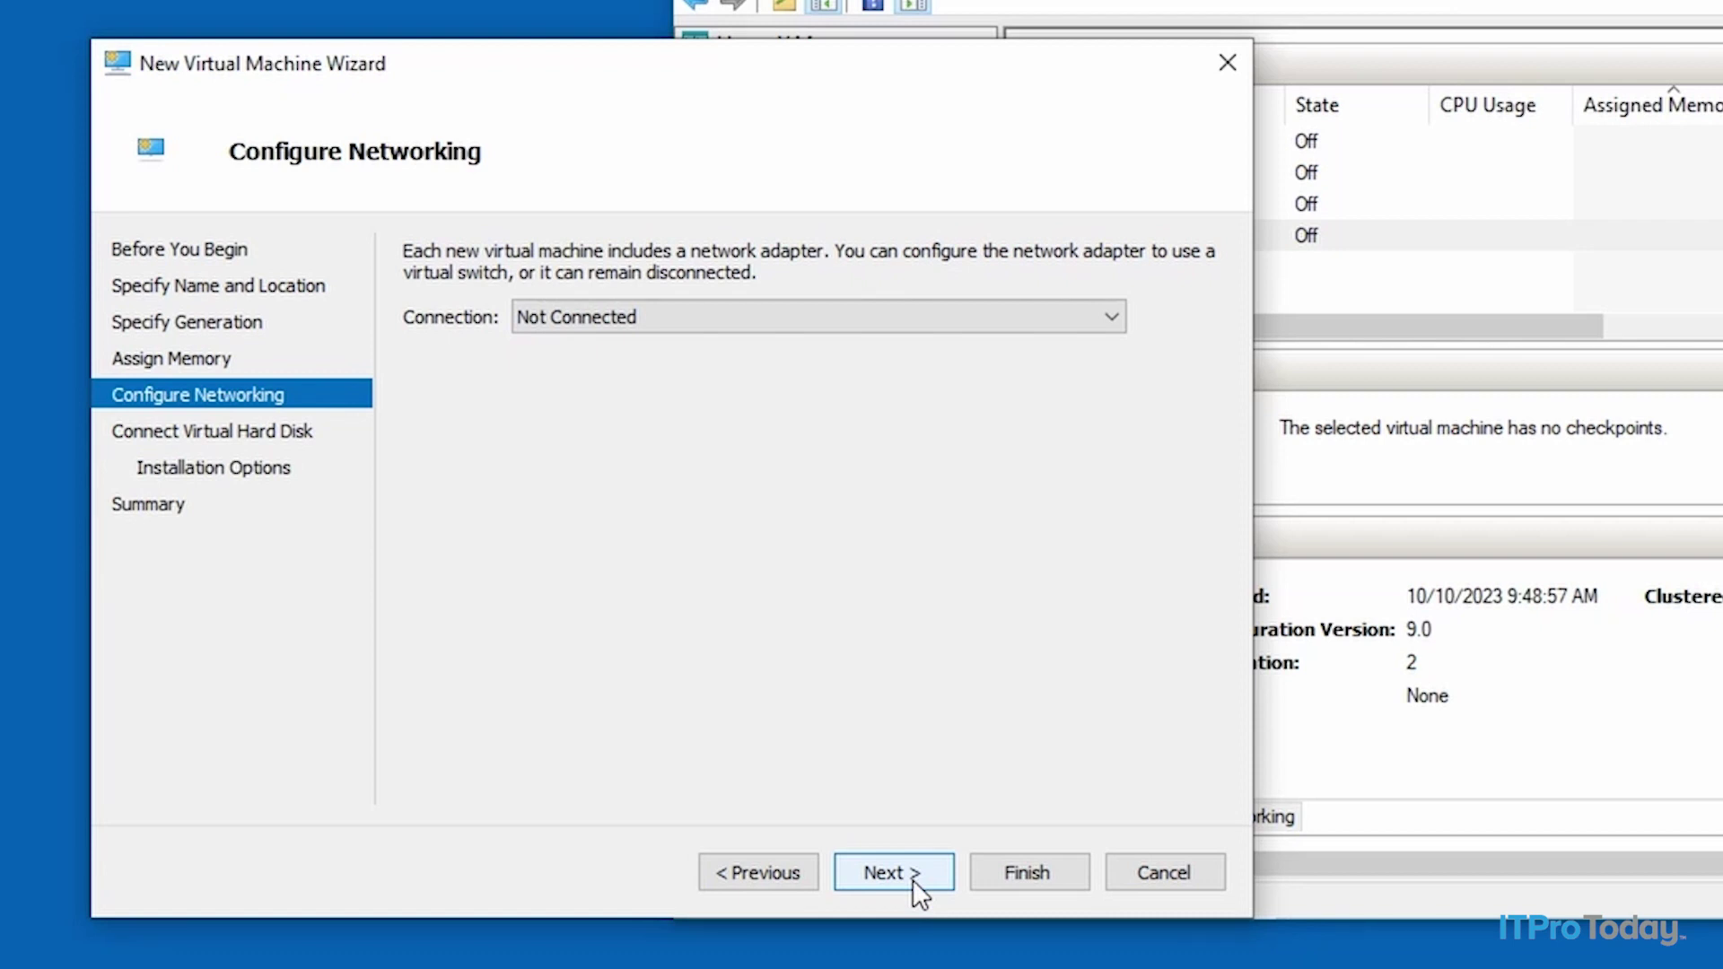
Leave the network adapter not connected and set the new virtual hard disk's size to 20 GB
left_click(913, 882)
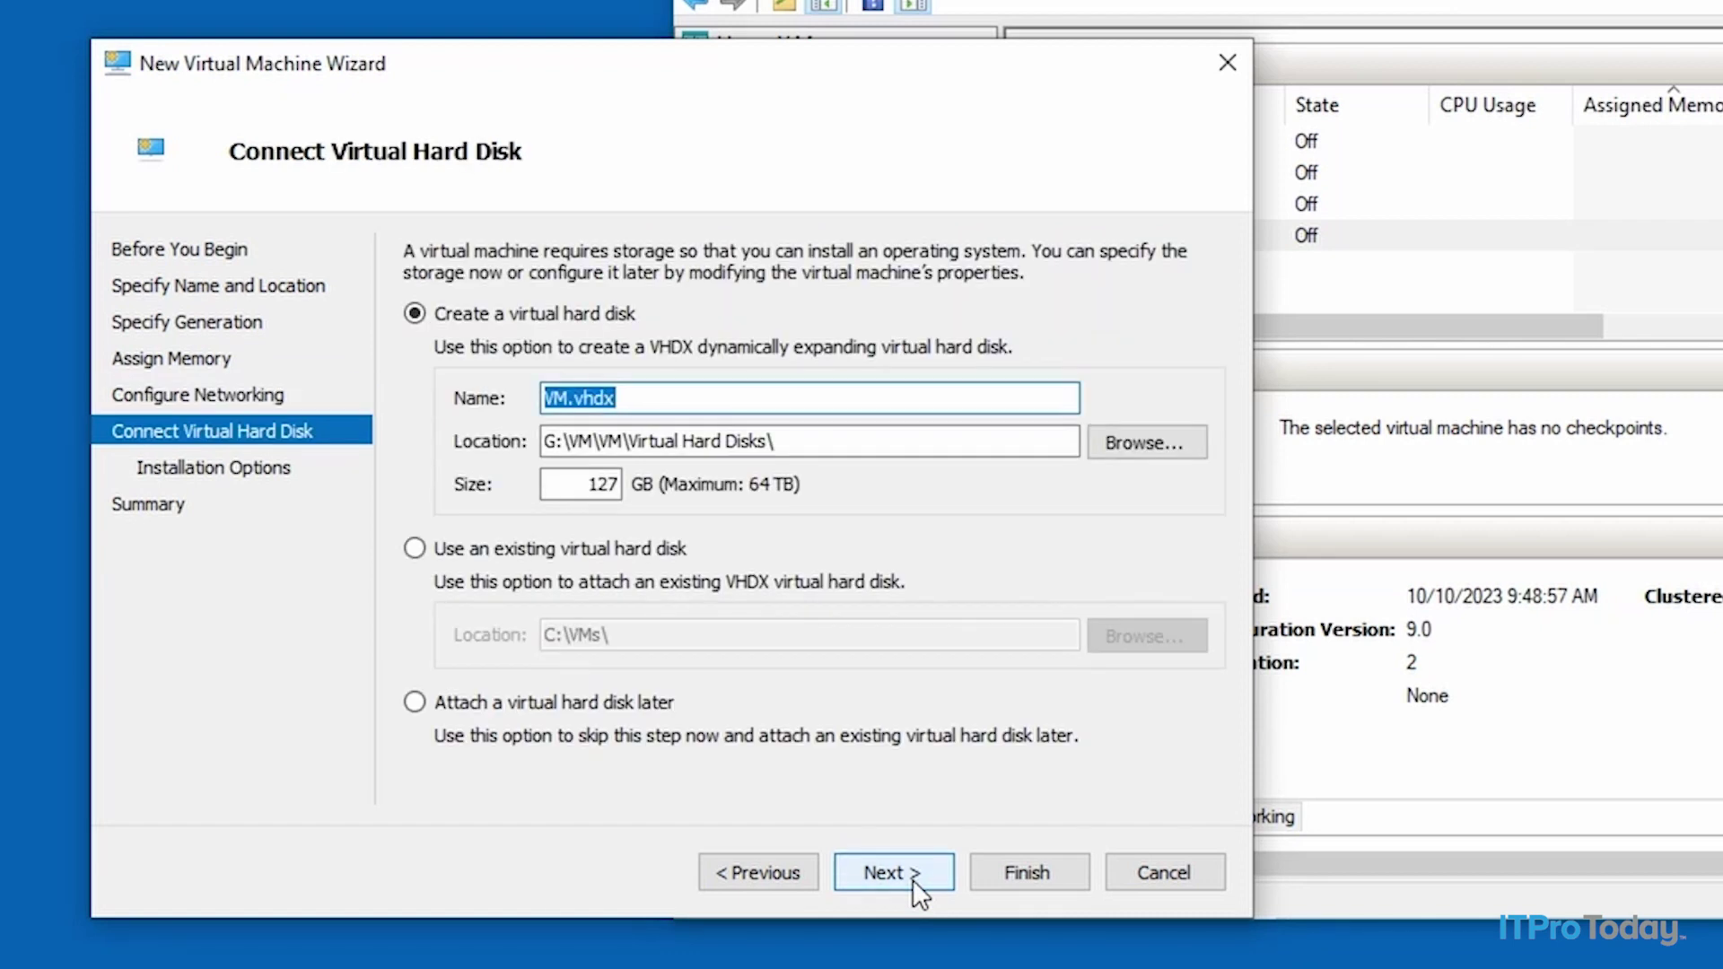
left_click(582, 484)
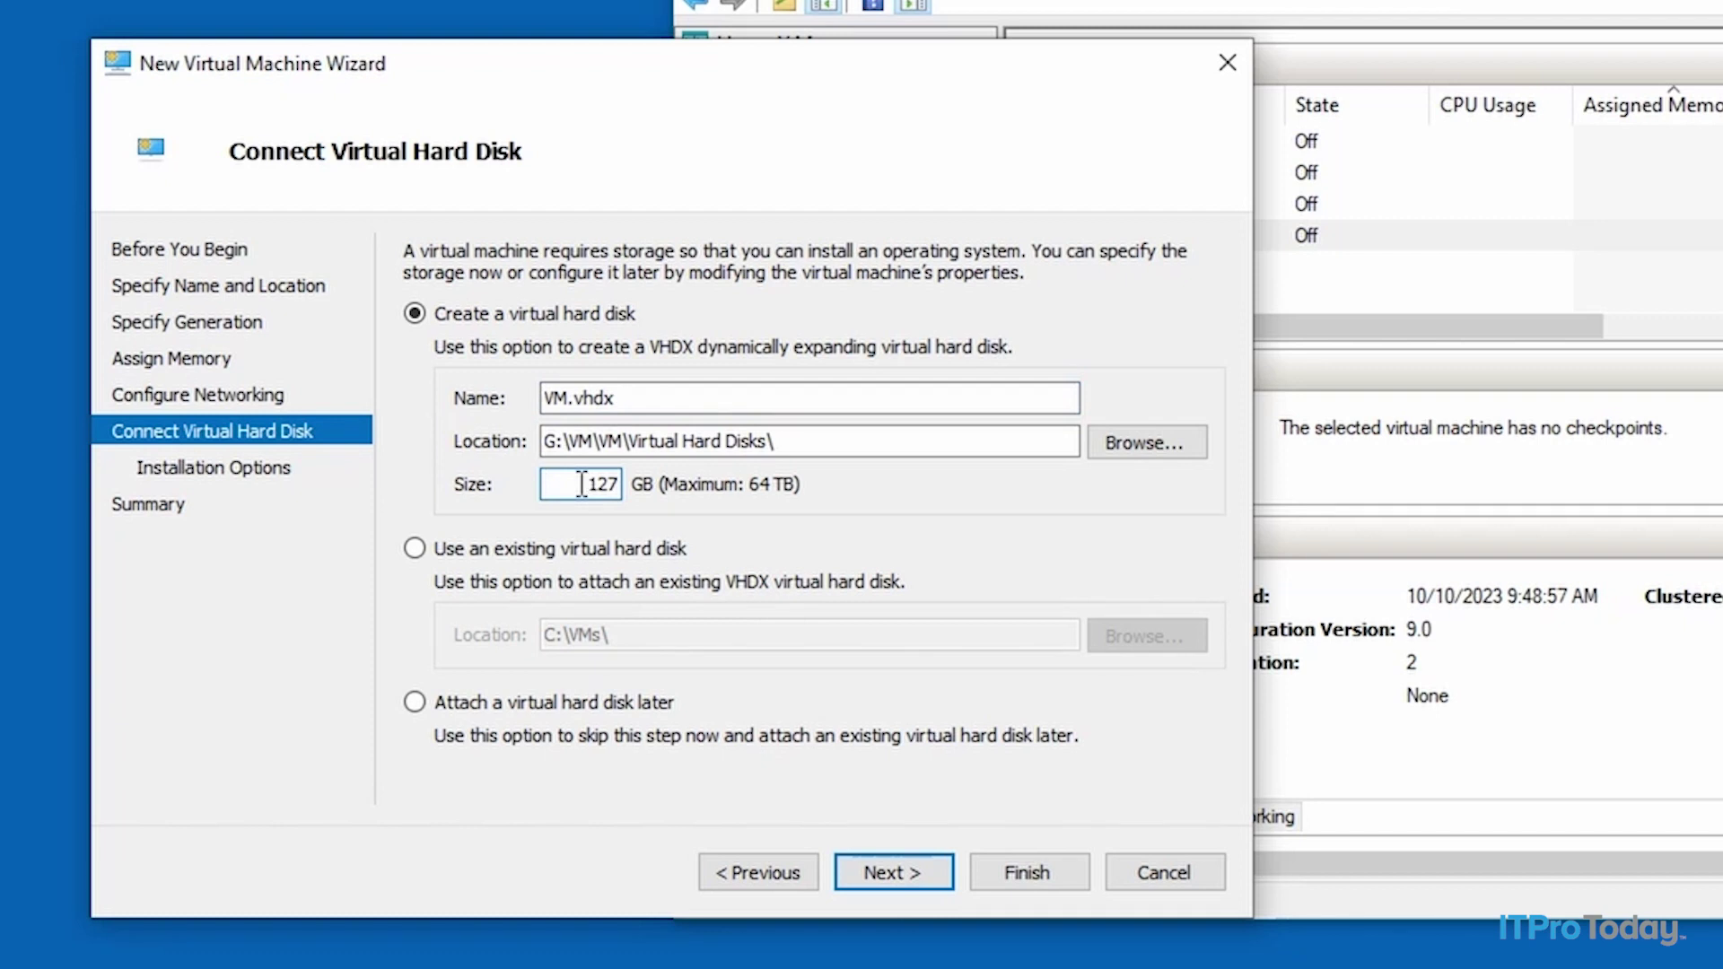
left_click_drag(581, 485, 666, 491)
type("20")
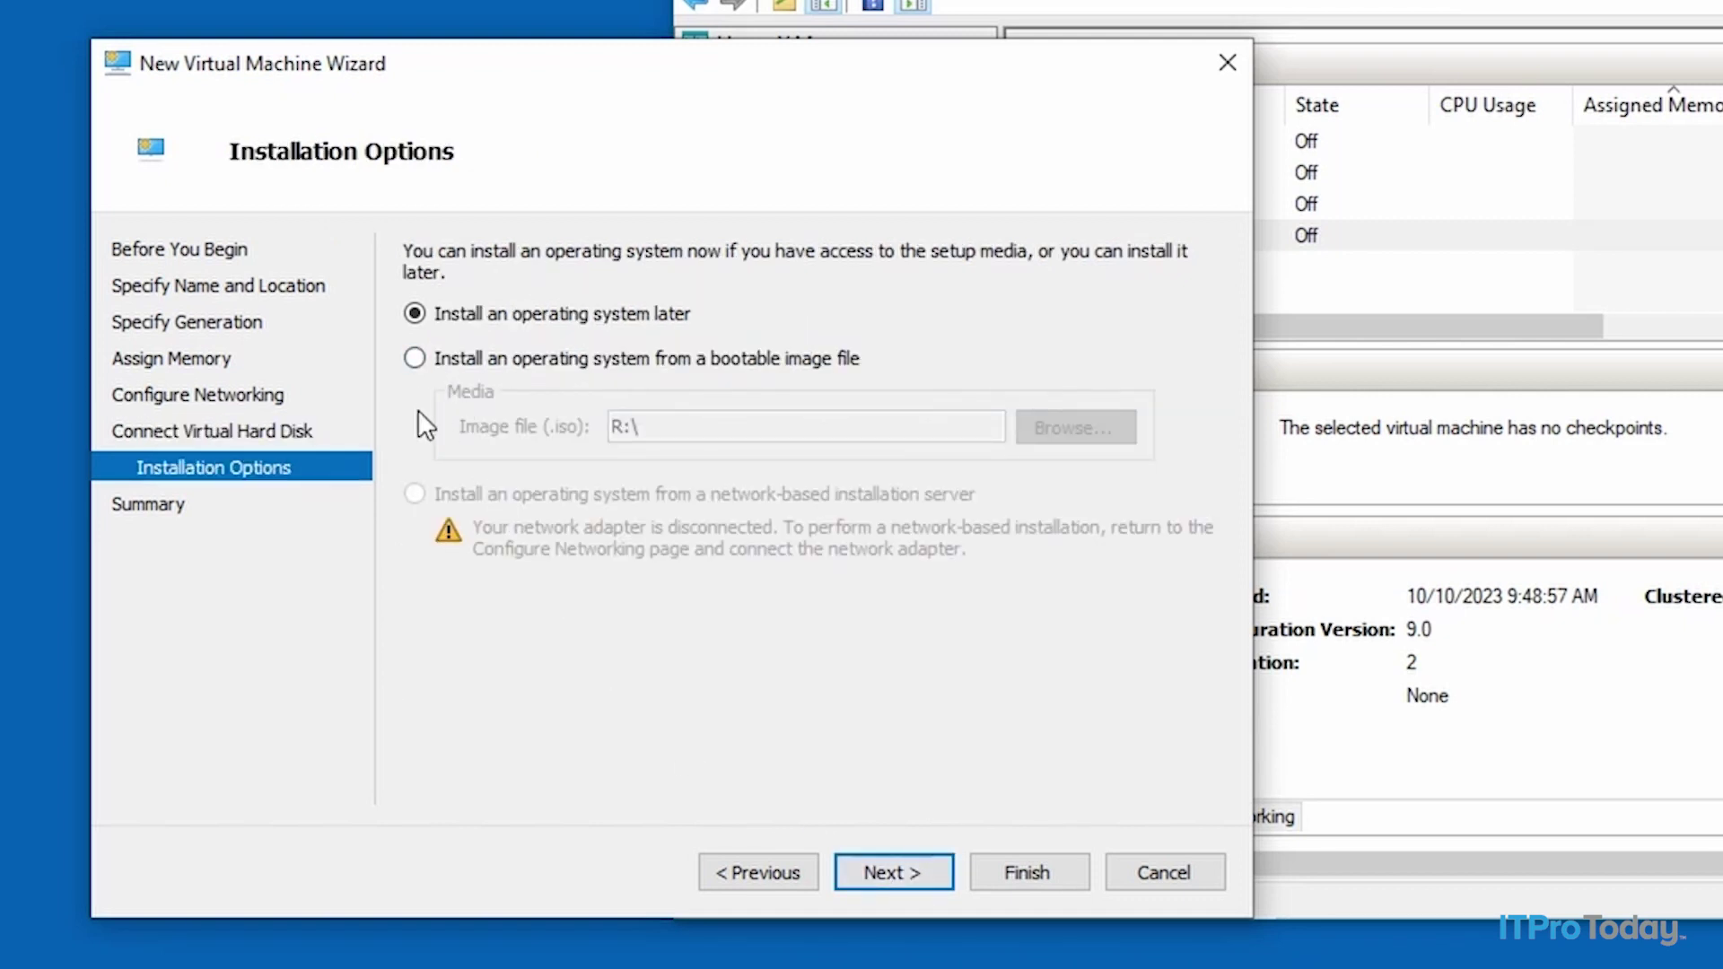
Set the operating system to install from the Windows 10 business editions 22H2 image in C:\ISO and finish creating the virtual machine
left_click(415, 358)
left_click(1076, 427)
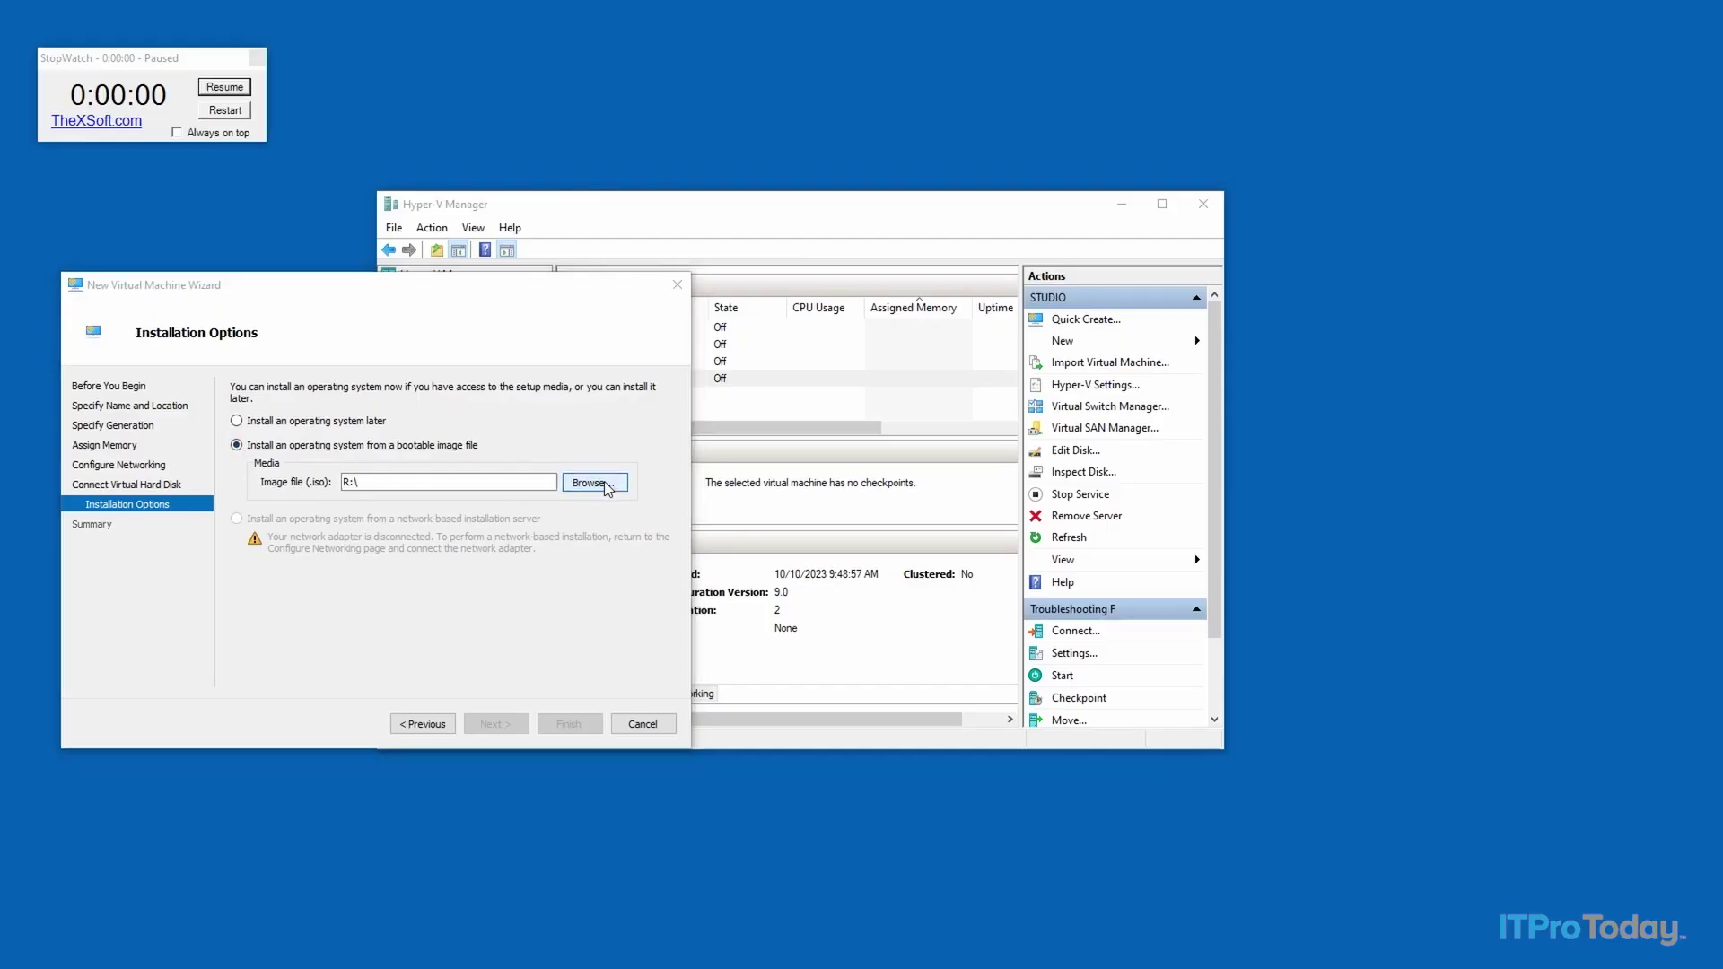
double_click(382, 611)
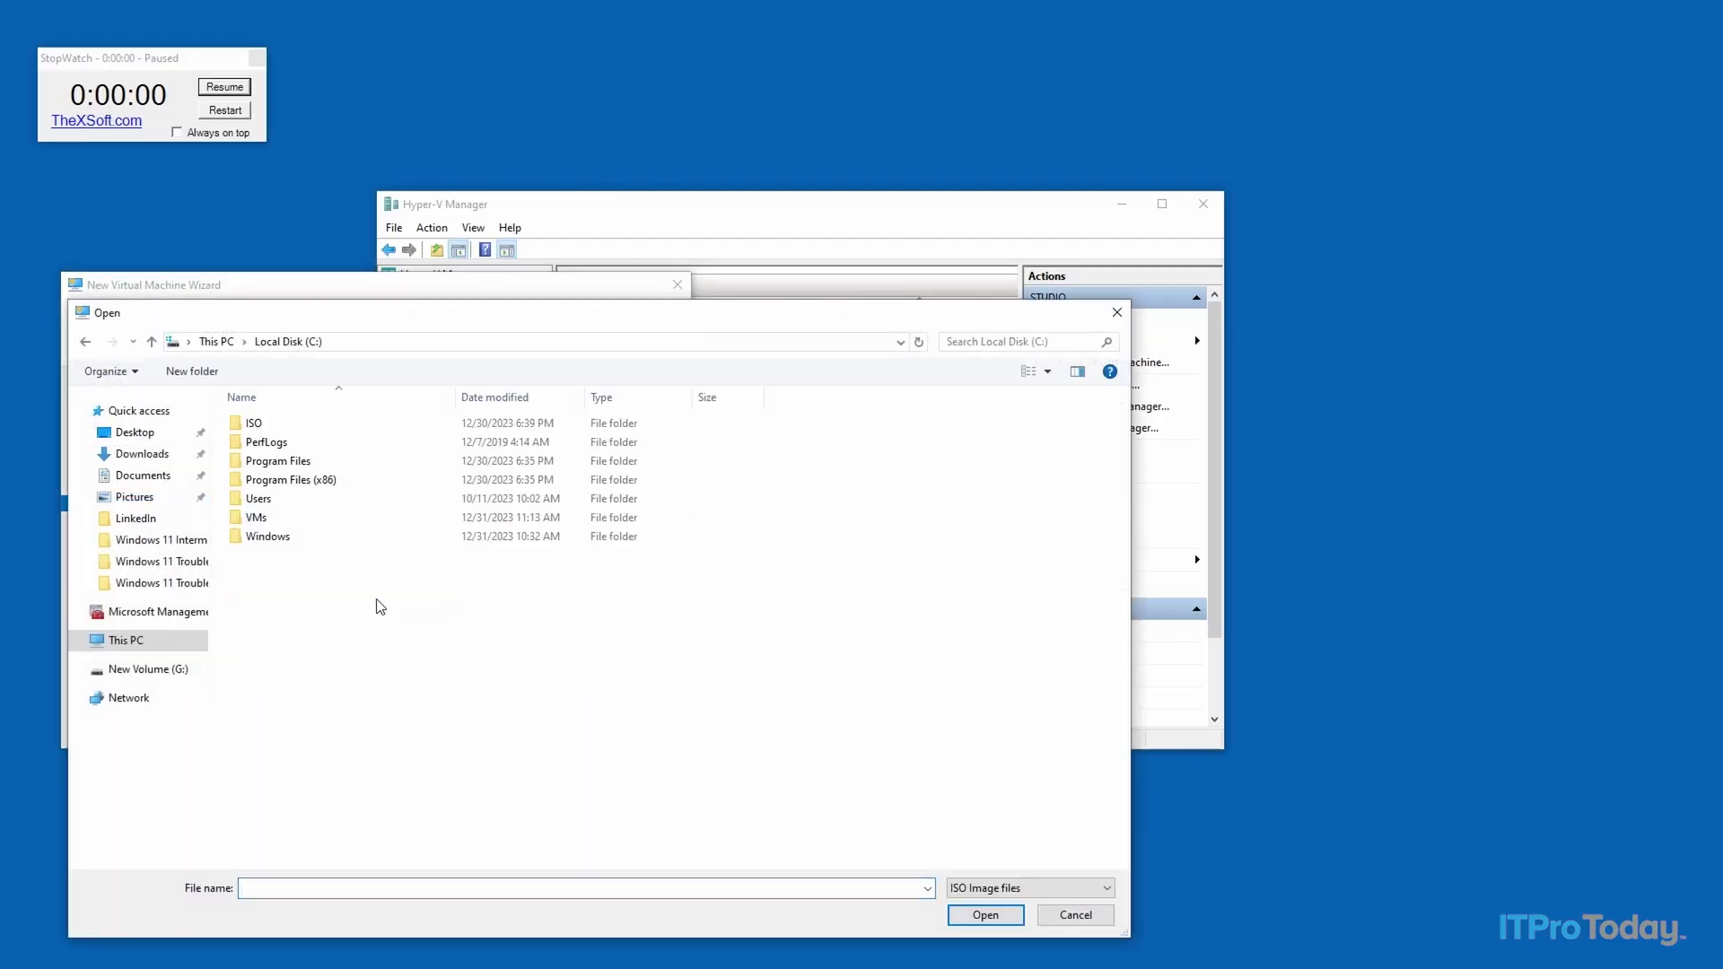
double_click(289, 435)
left_click(288, 427)
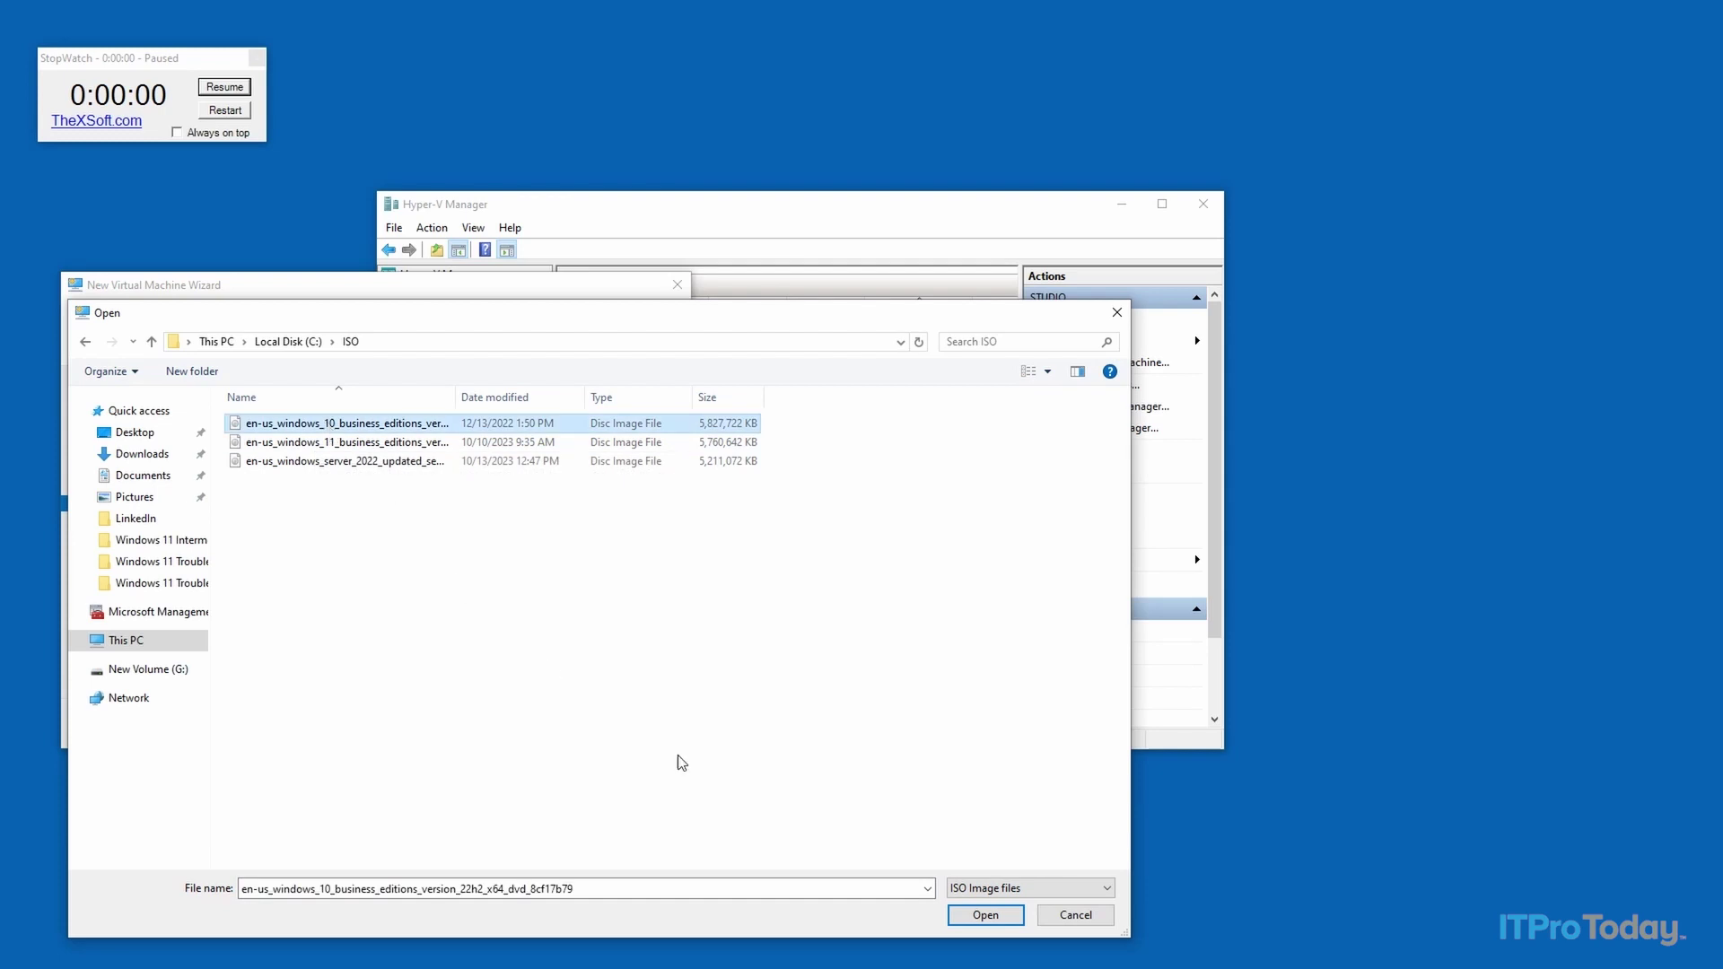
left_click(985, 915)
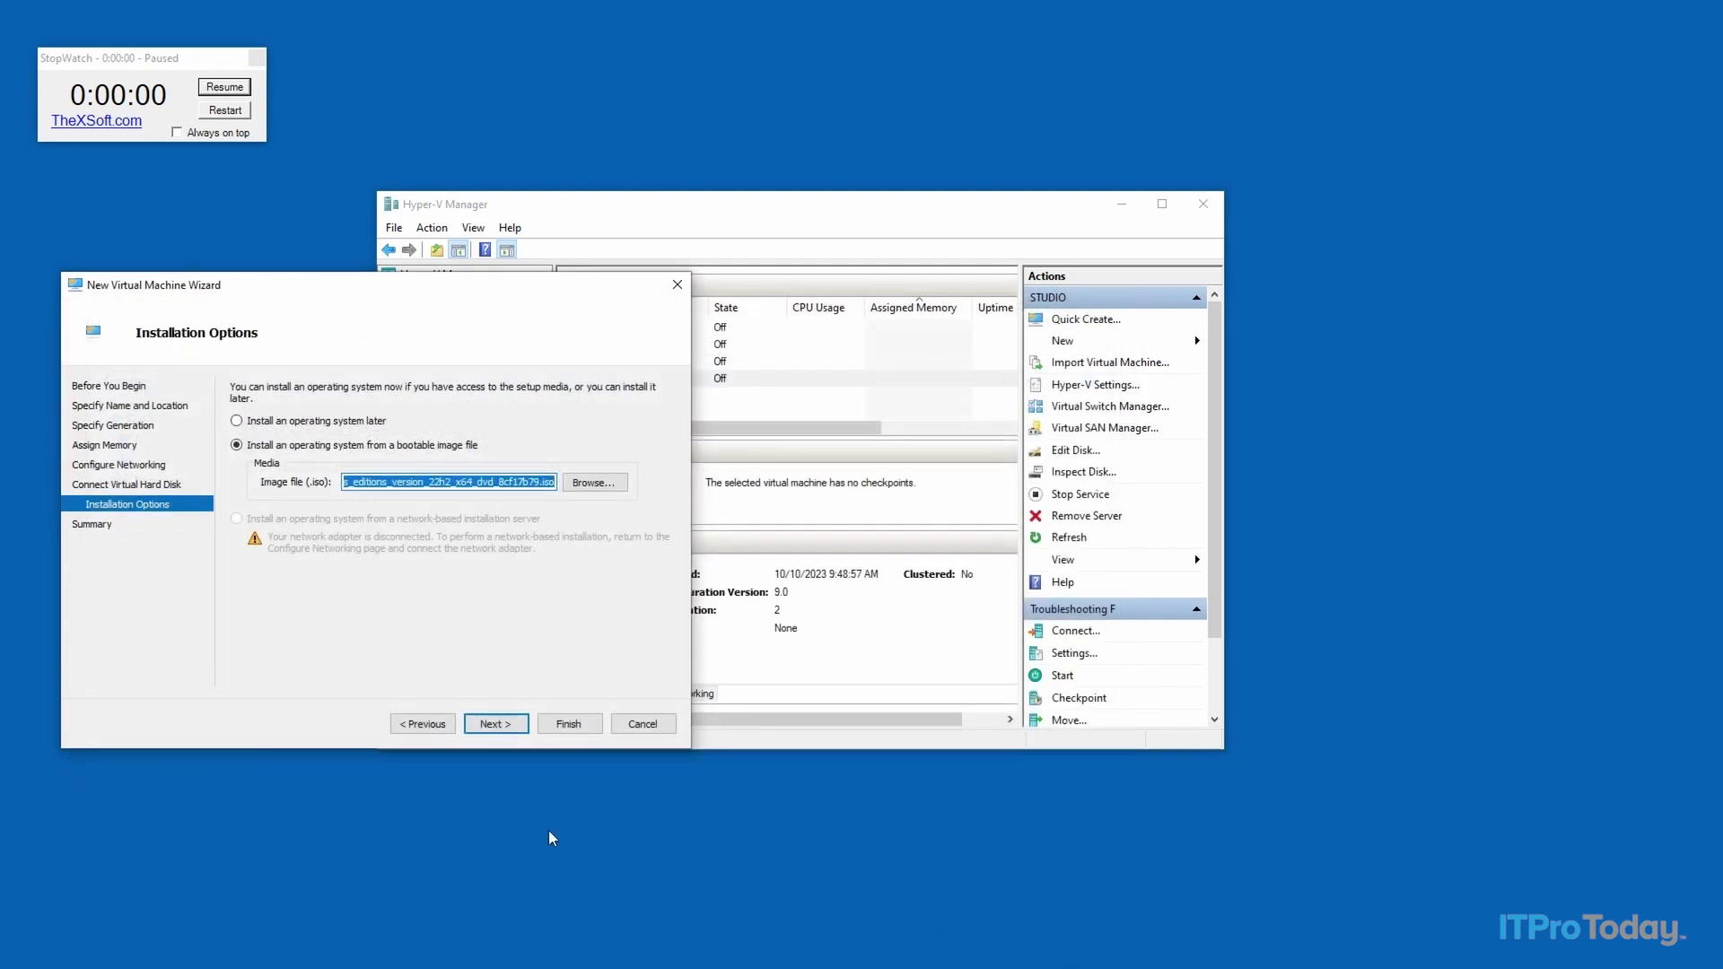
left_click(496, 724)
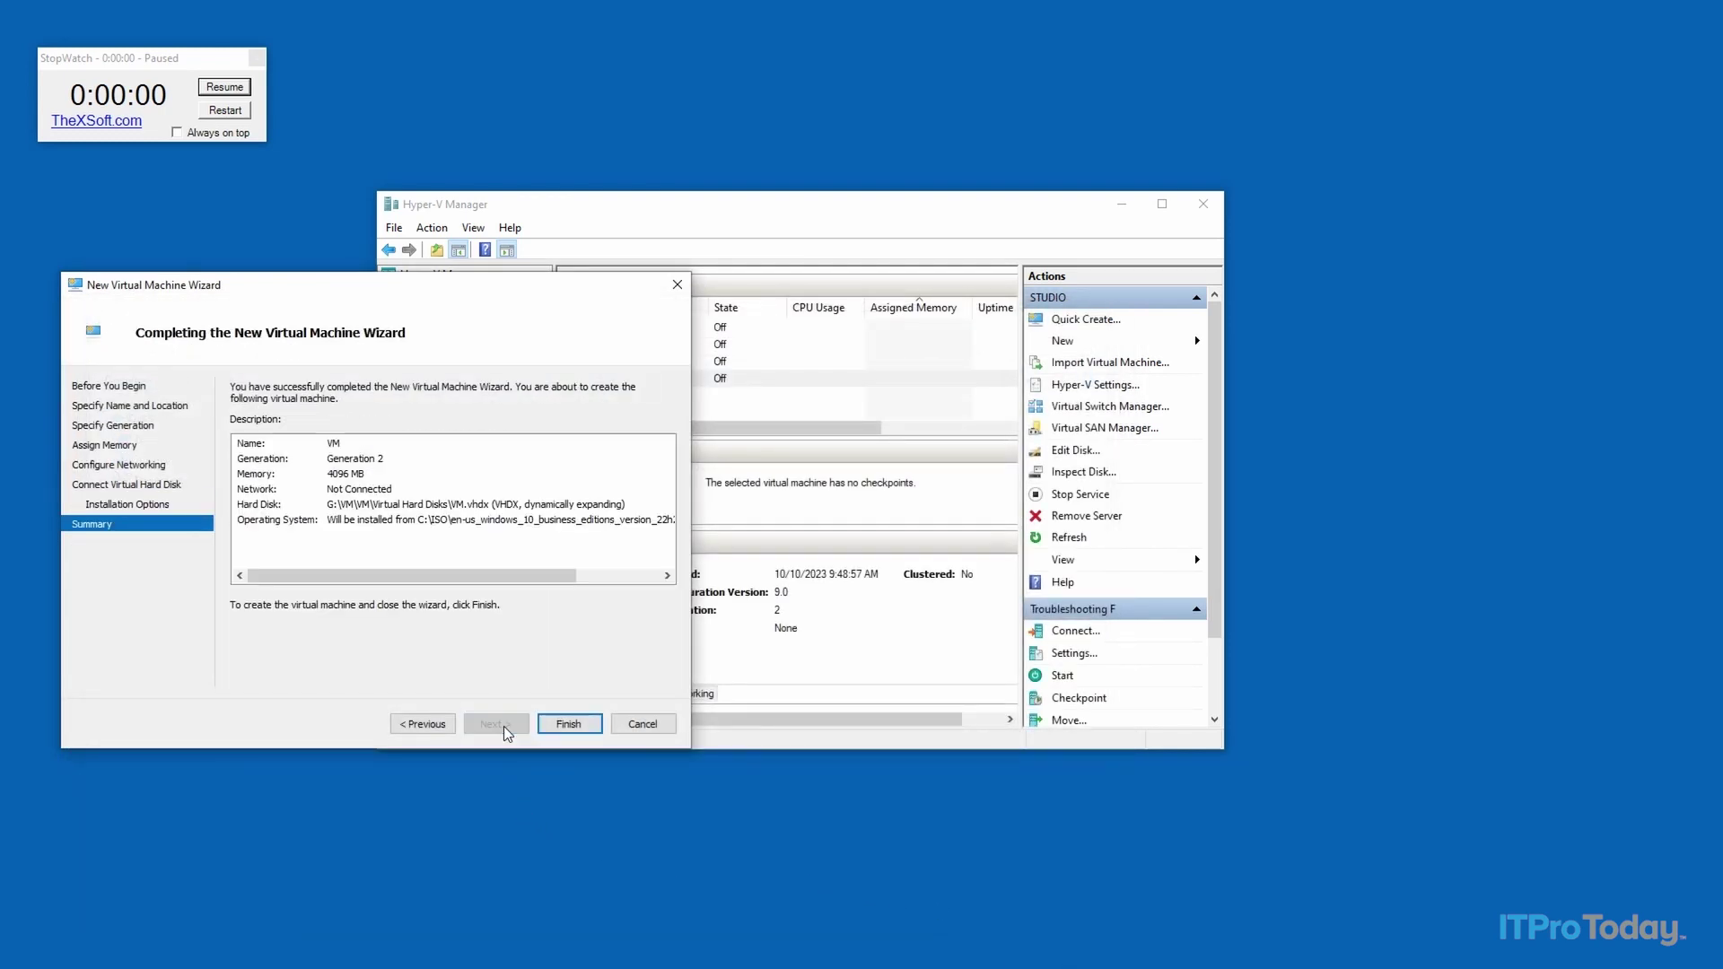
left_click(560, 728)
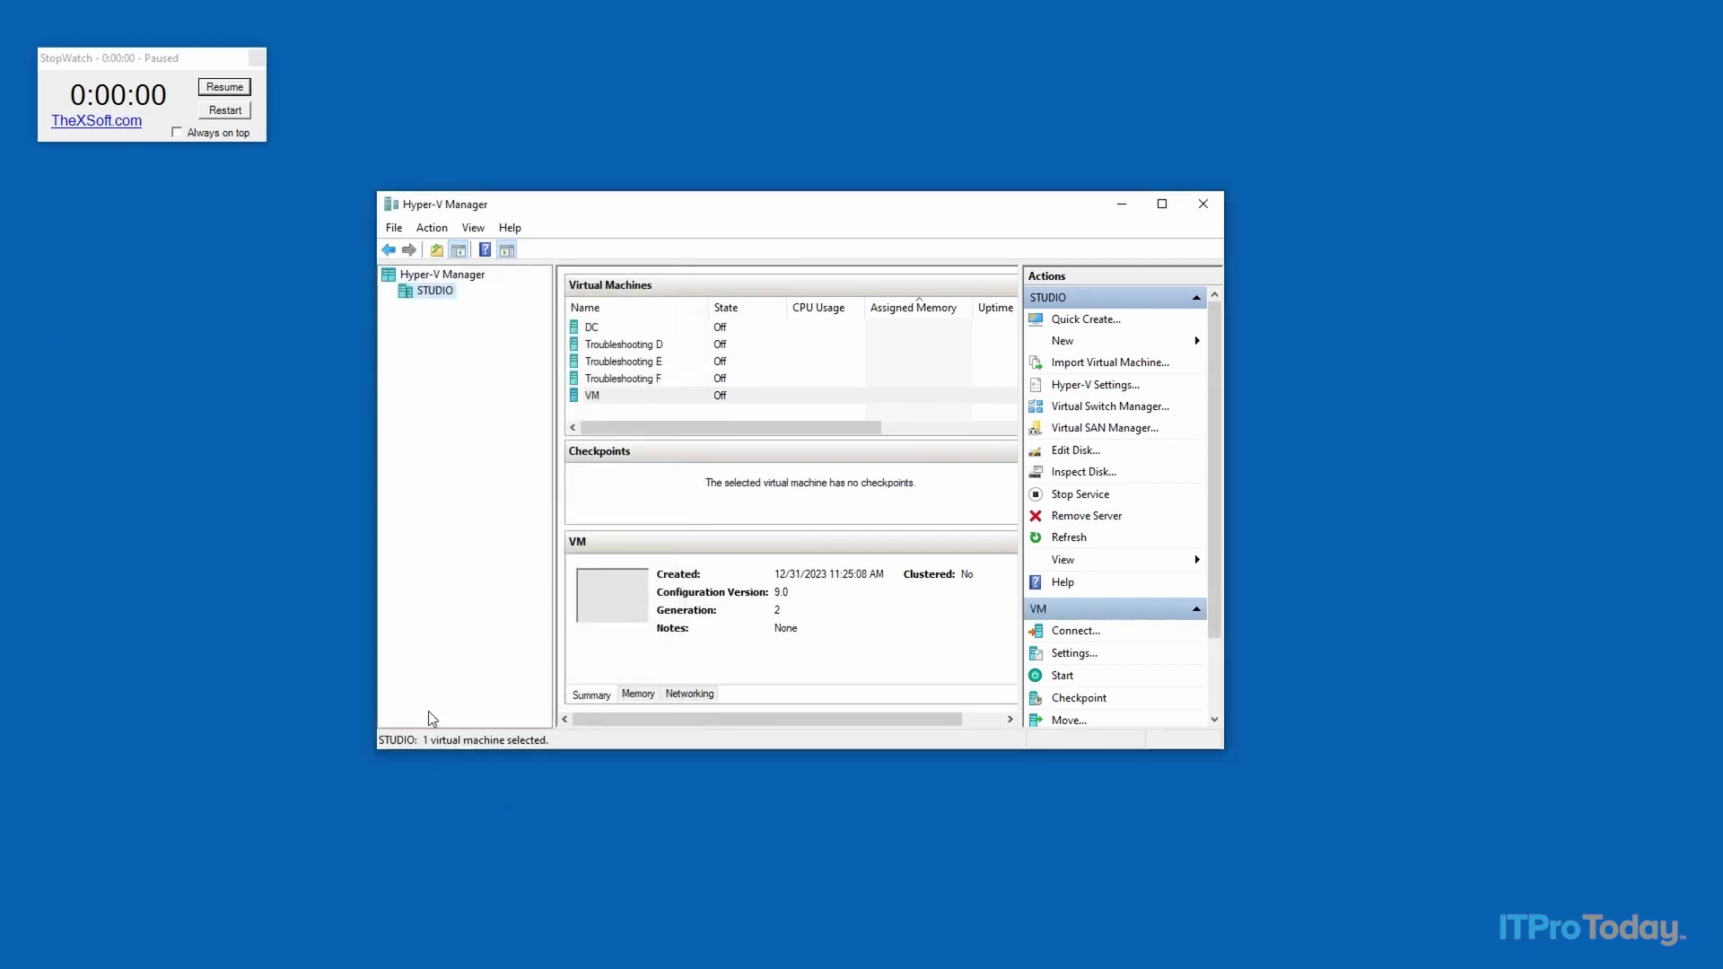
Connect to the virtual machine VM and start it
left_click(641, 399)
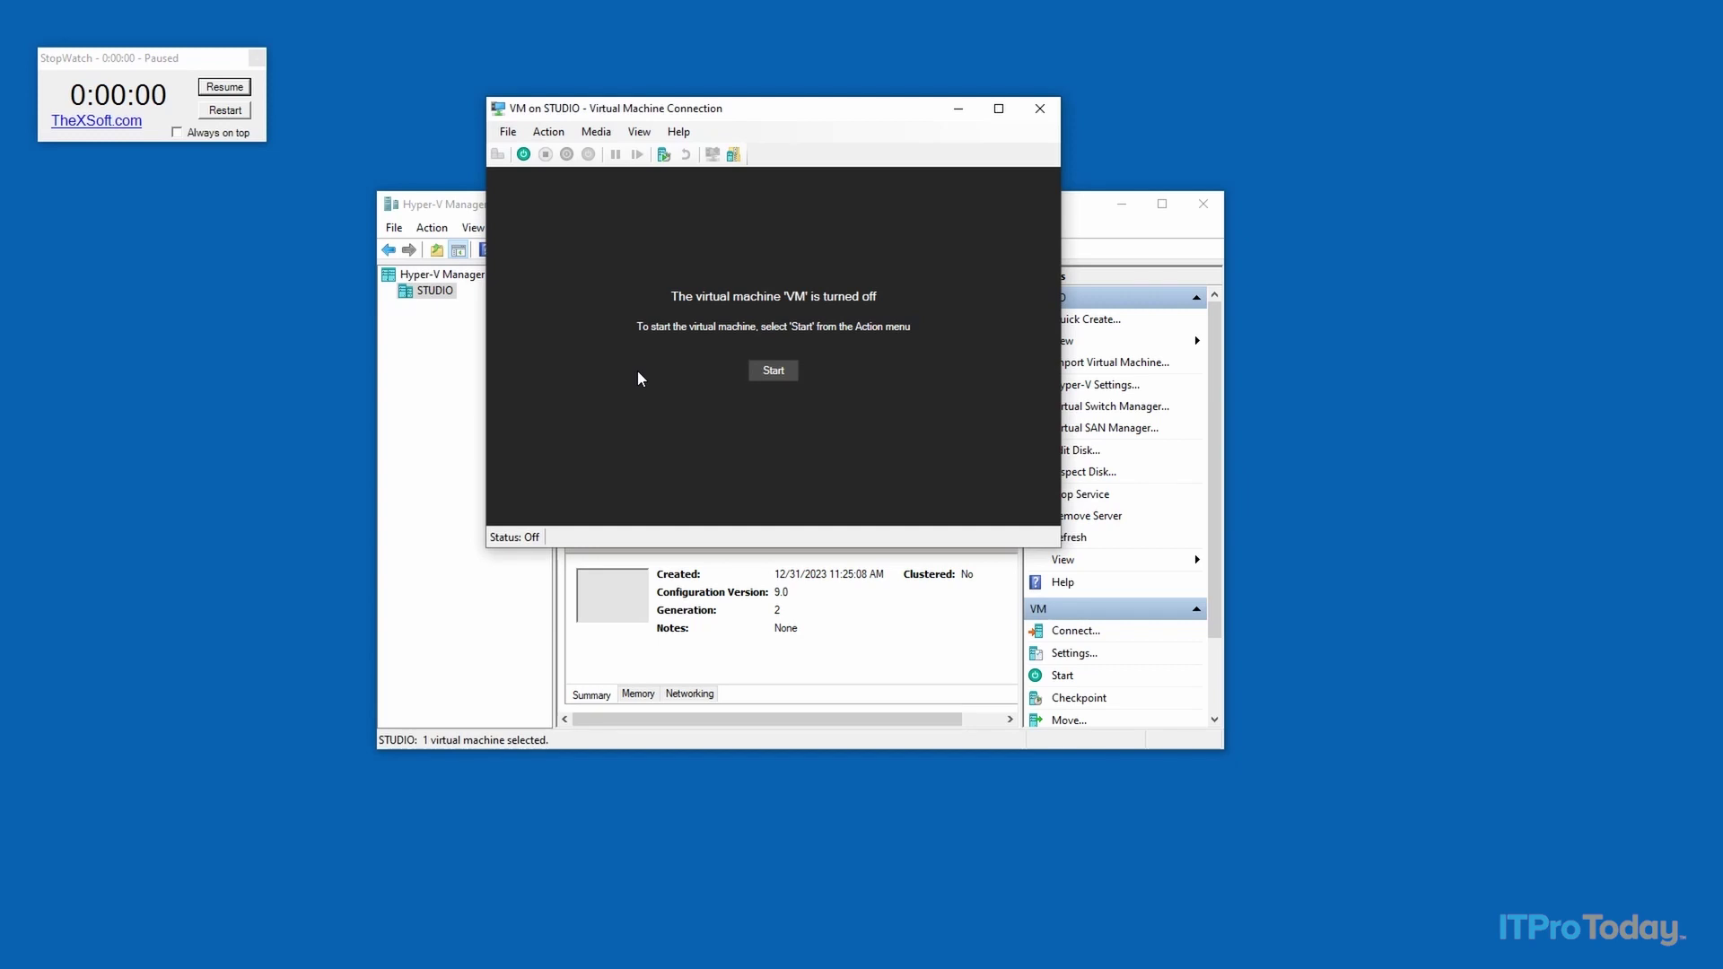
left_click(773, 371)
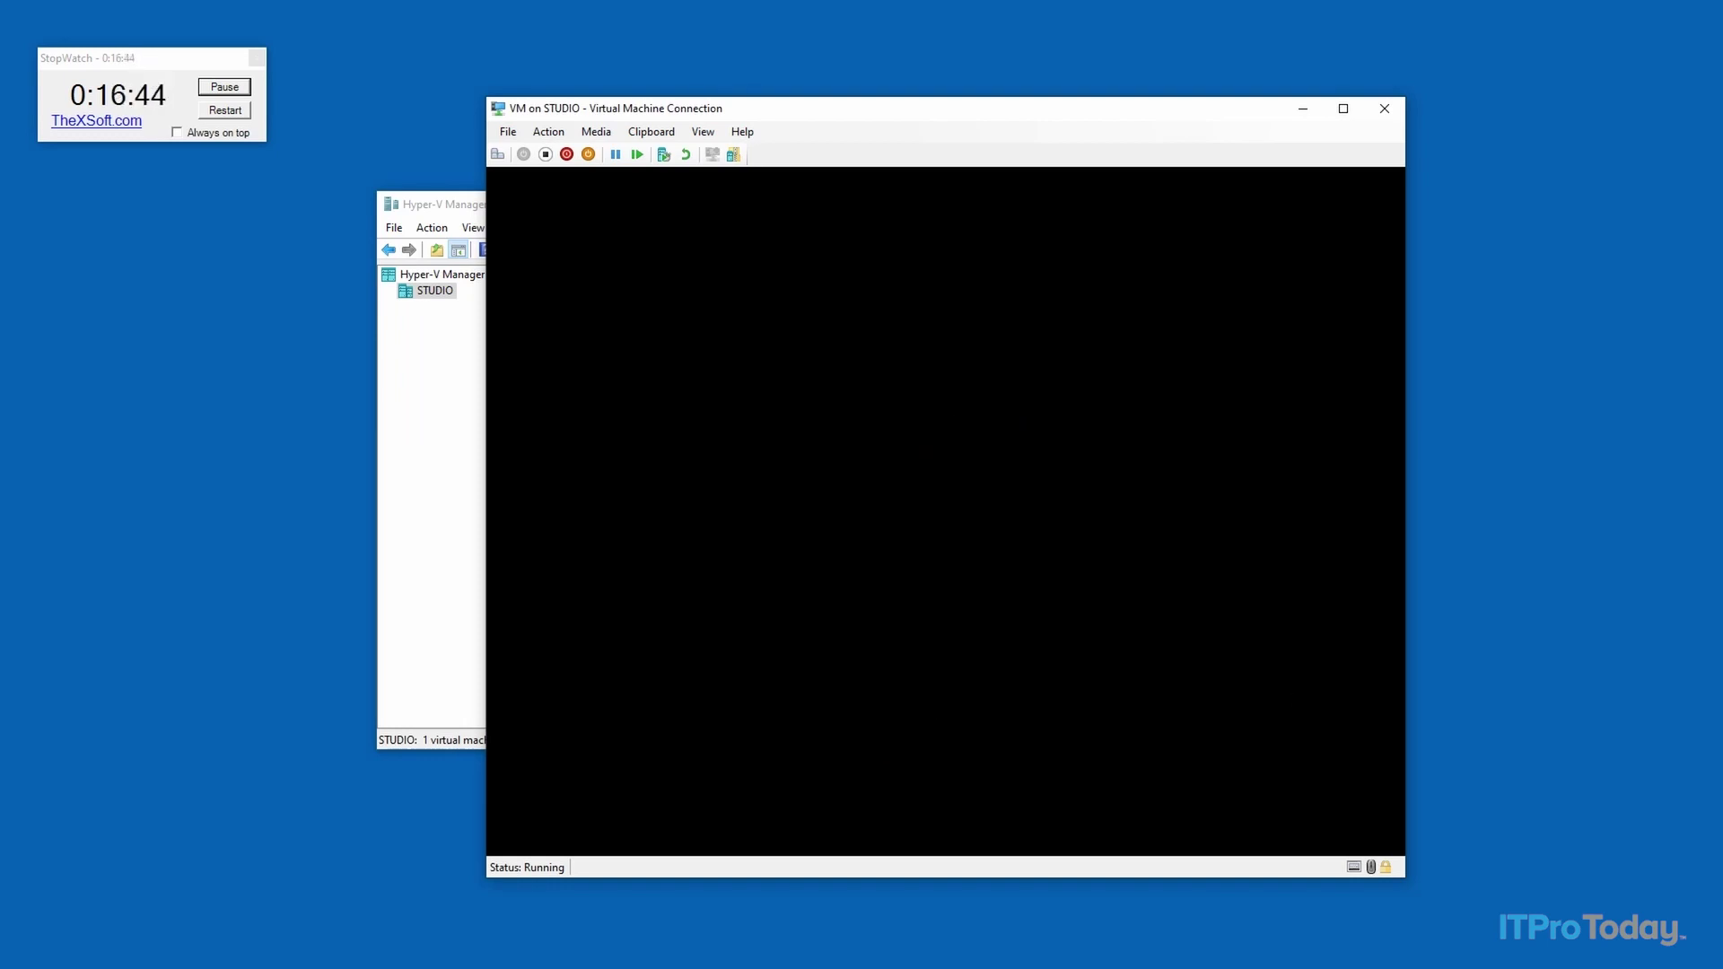
Close the virtual machine connection window and reconnect to VM, twice in a row
left_click(1383, 109)
double_click(798, 398)
left_click(1383, 109)
double_click(718, 392)
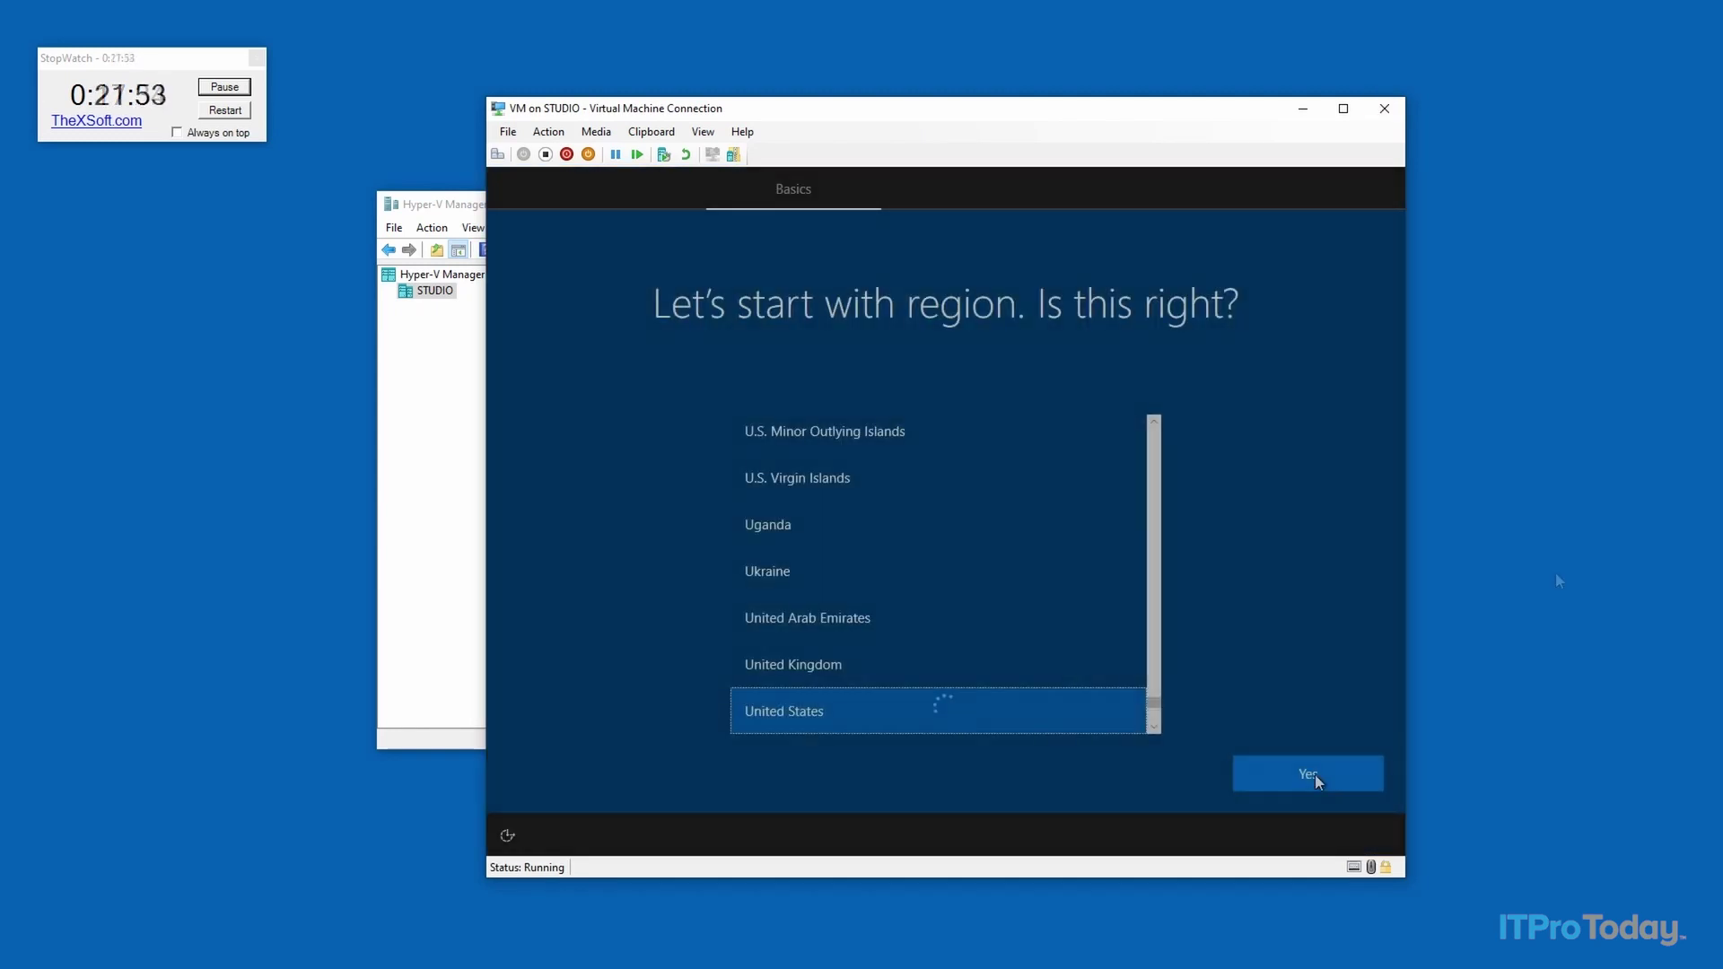
Complete the initial Windows setup with the United States region, no network connection and the default privacy settings
left_click(1306, 773)
left_click(1297, 774)
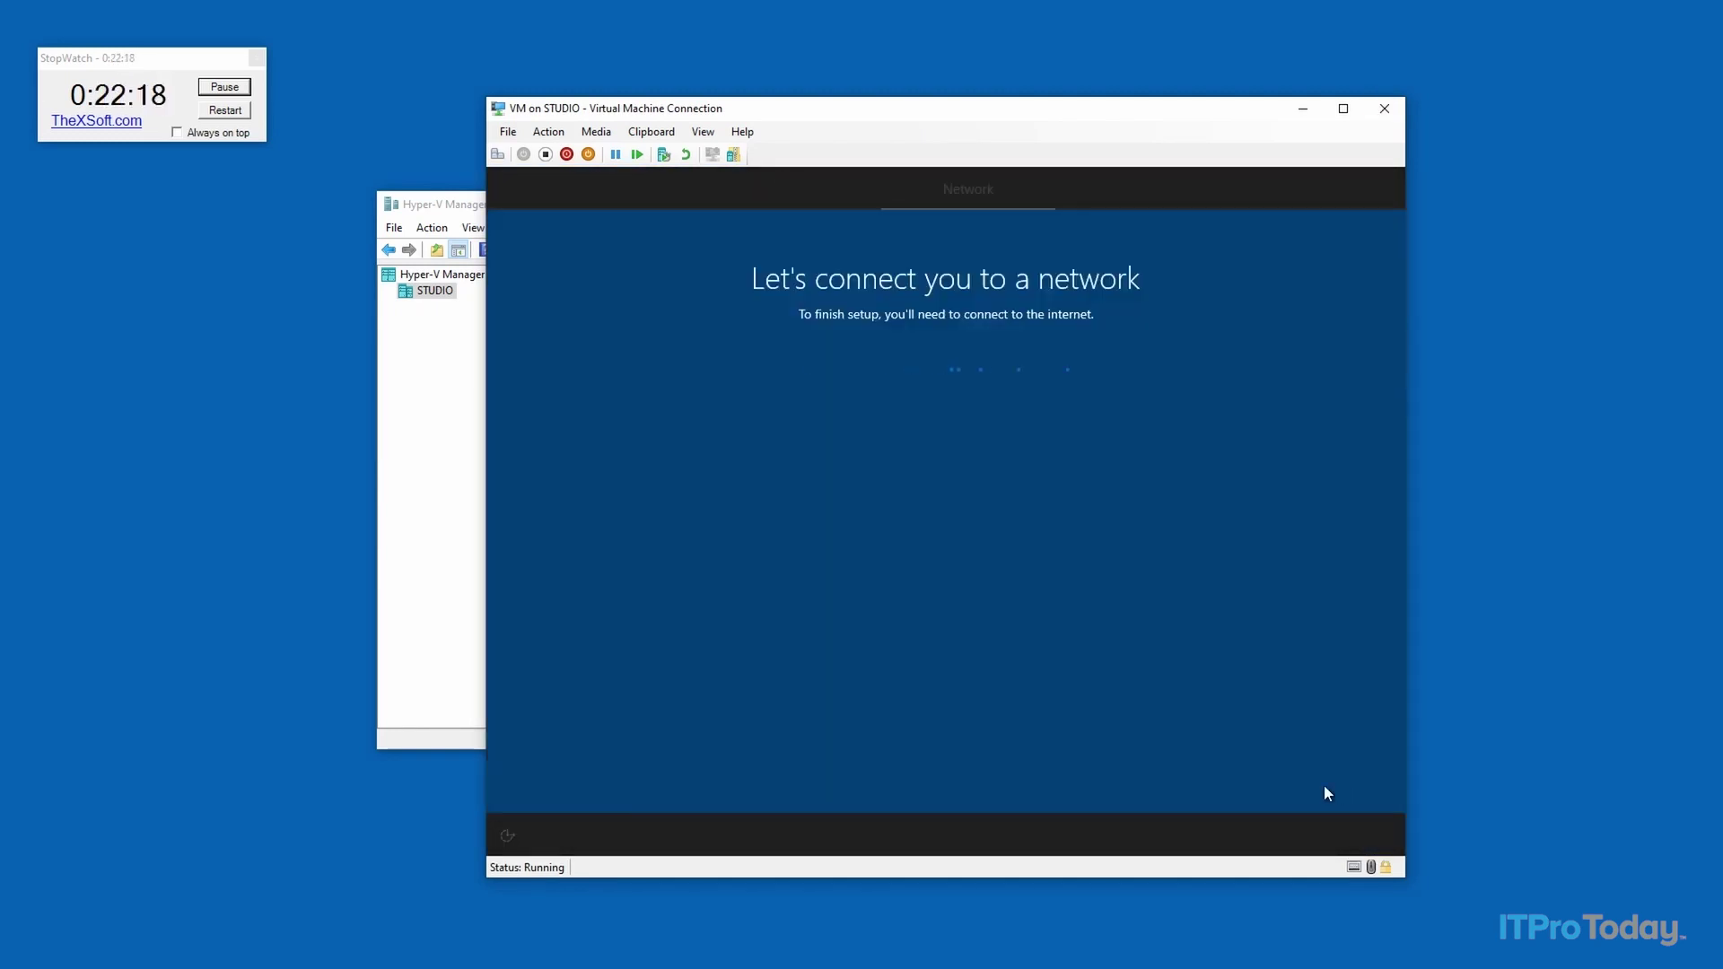
left_click(535, 781)
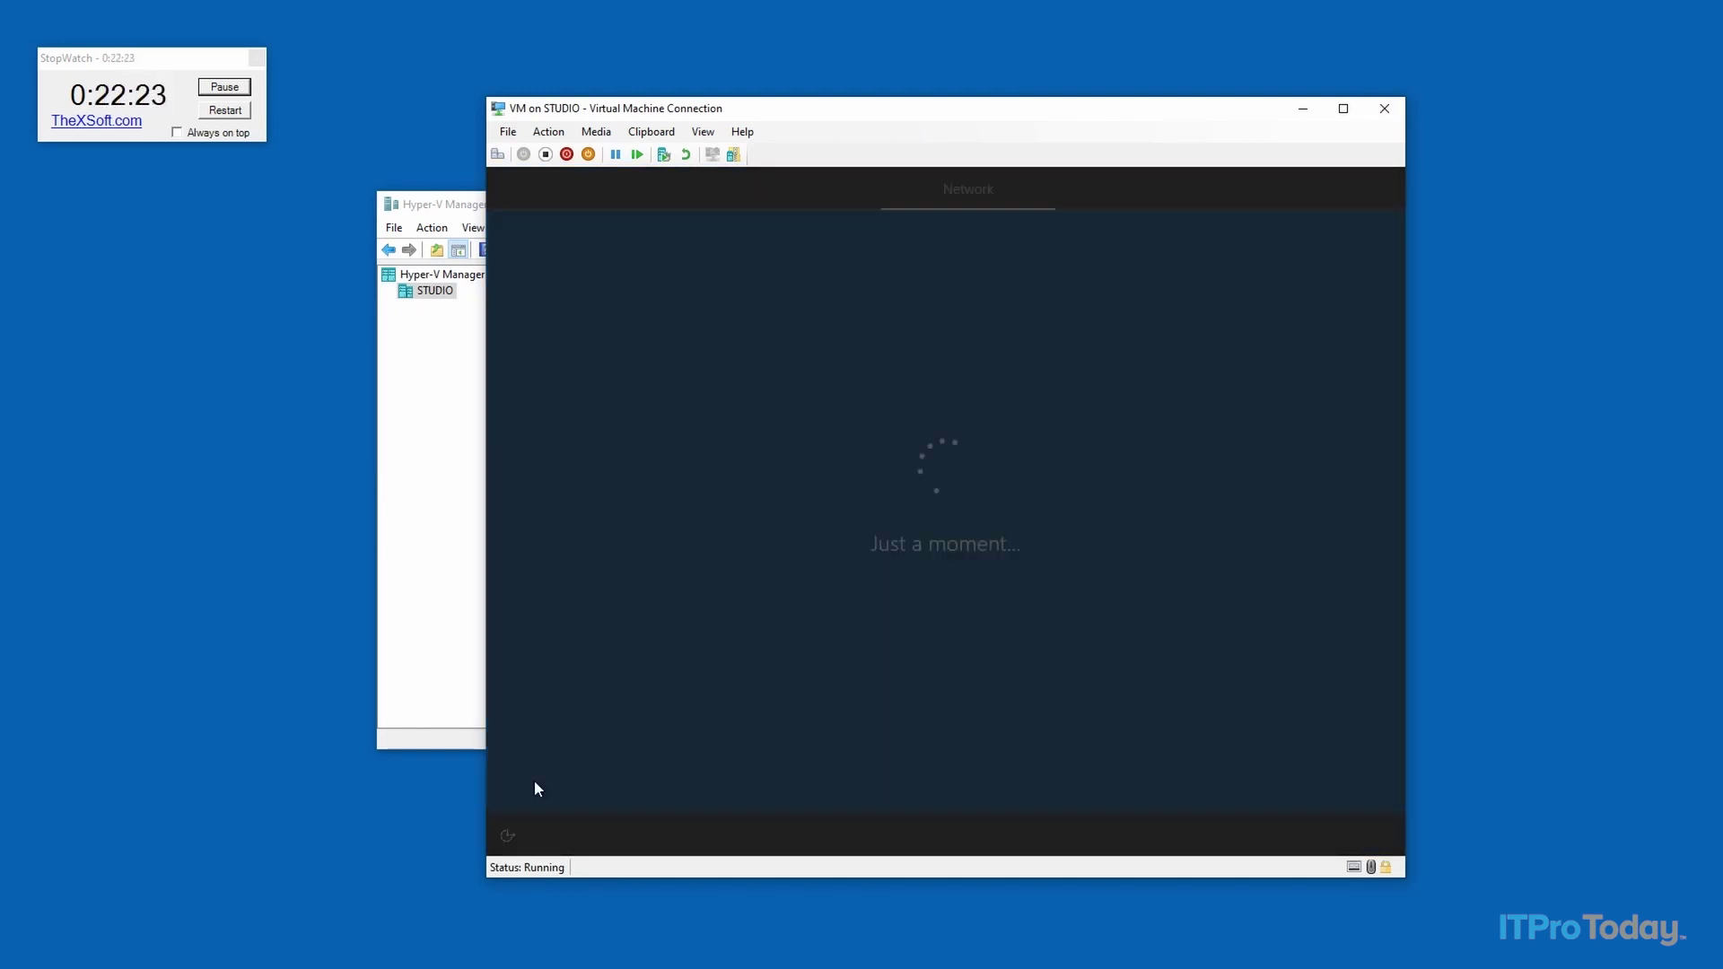
left_click(1299, 788)
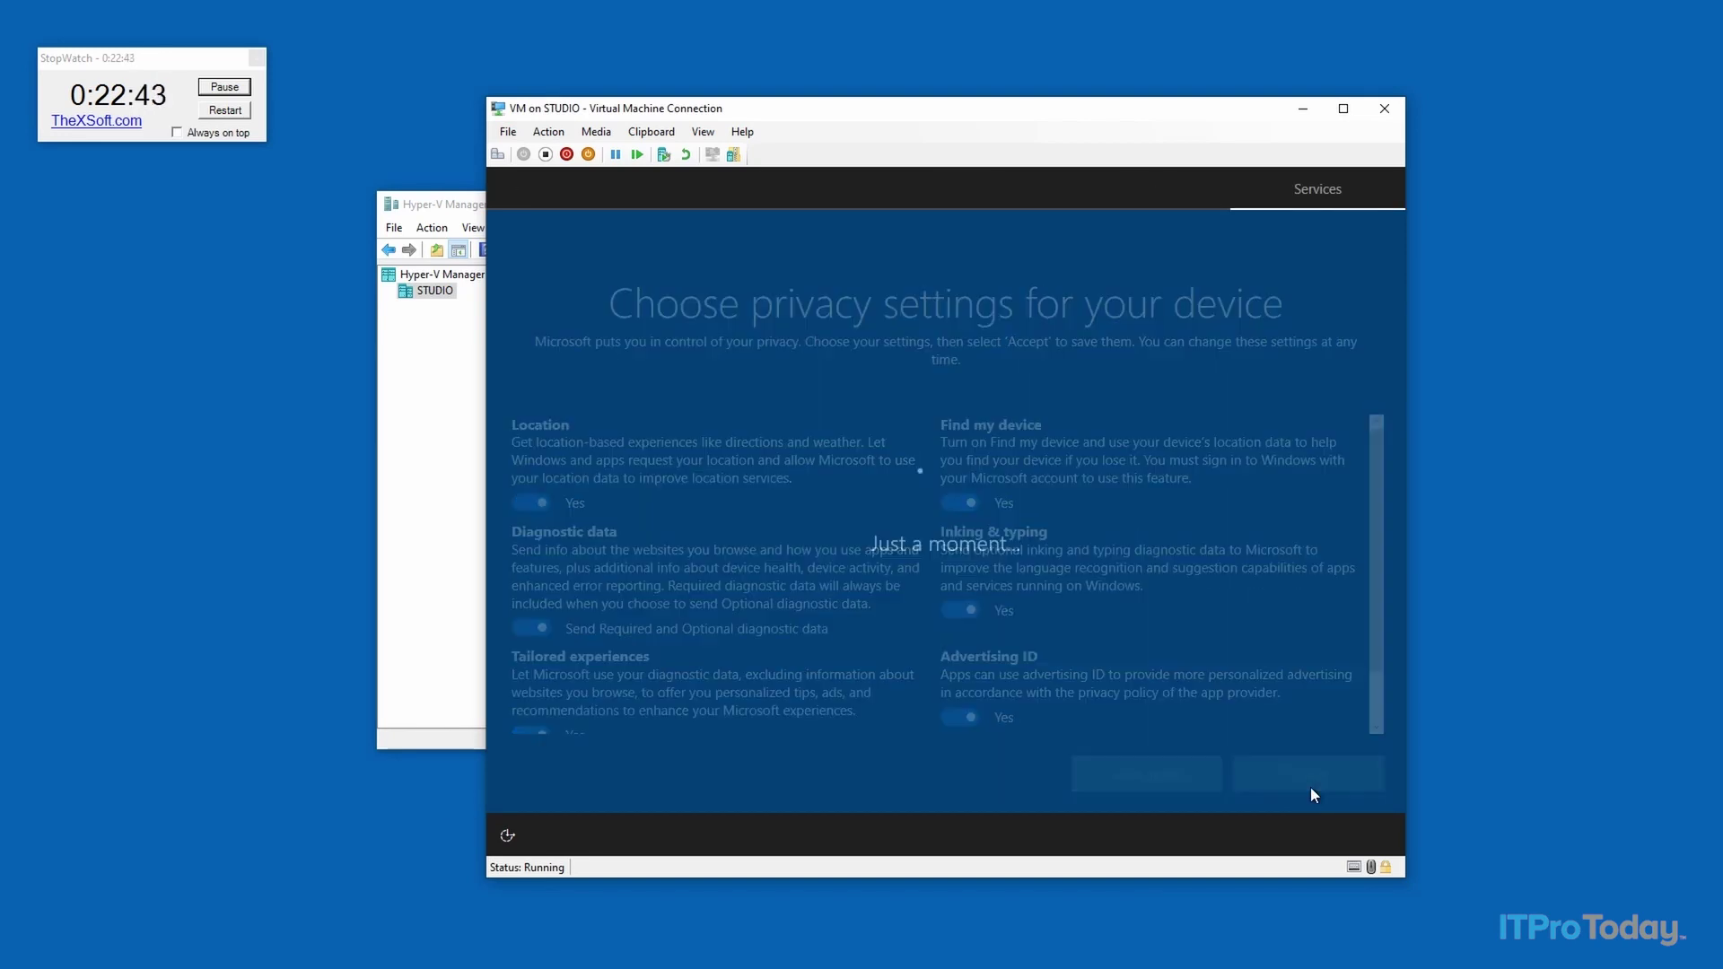
left_click(1307, 787)
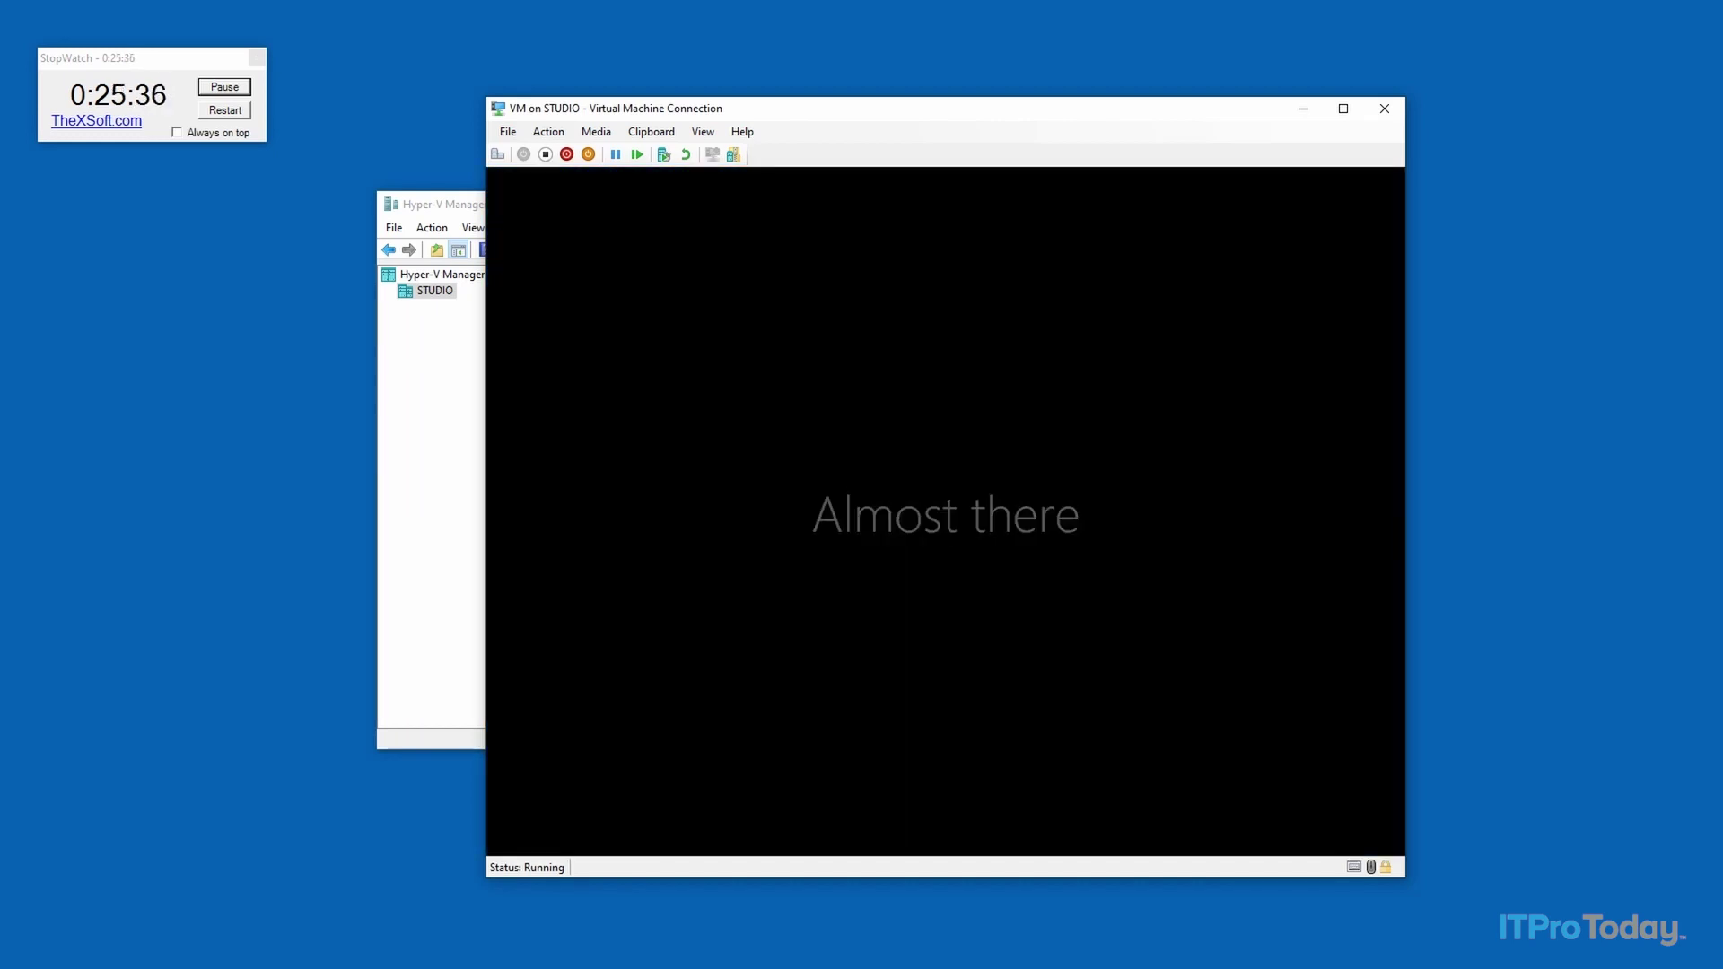
Pause the stopwatch and close the virtual machine connection window
left_click(224, 86)
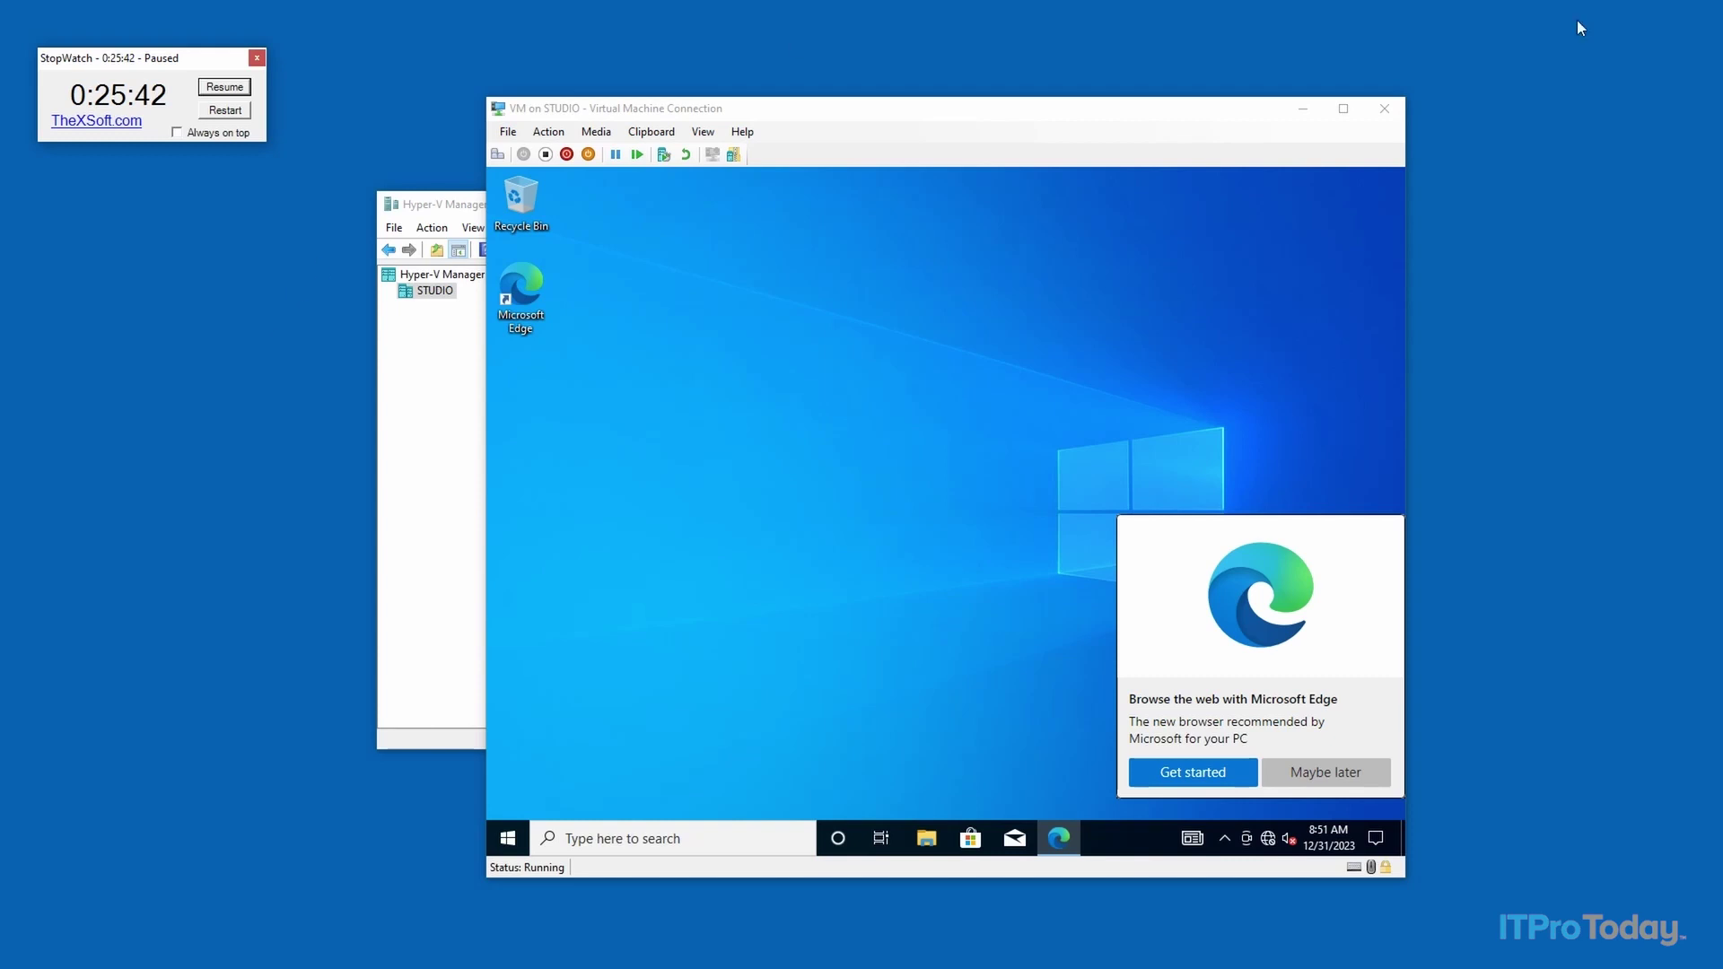
left_click(1382, 107)
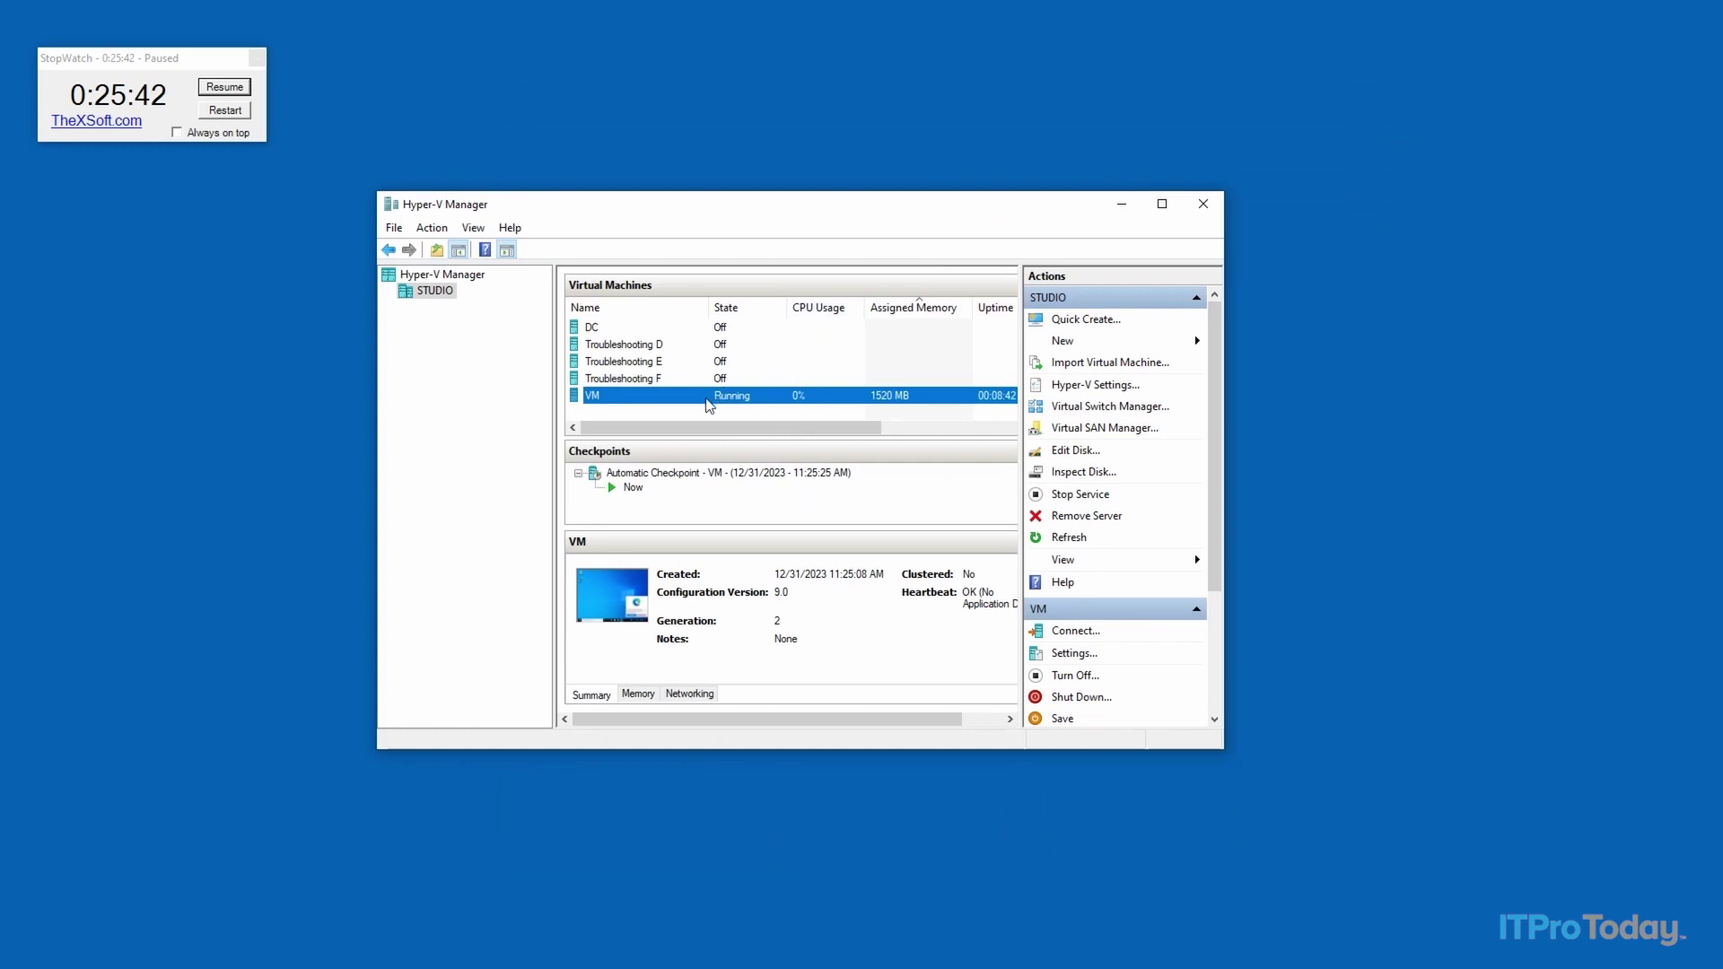
Turn off the virtual machine VM and delete it from Hyper-V
right_click(706, 399)
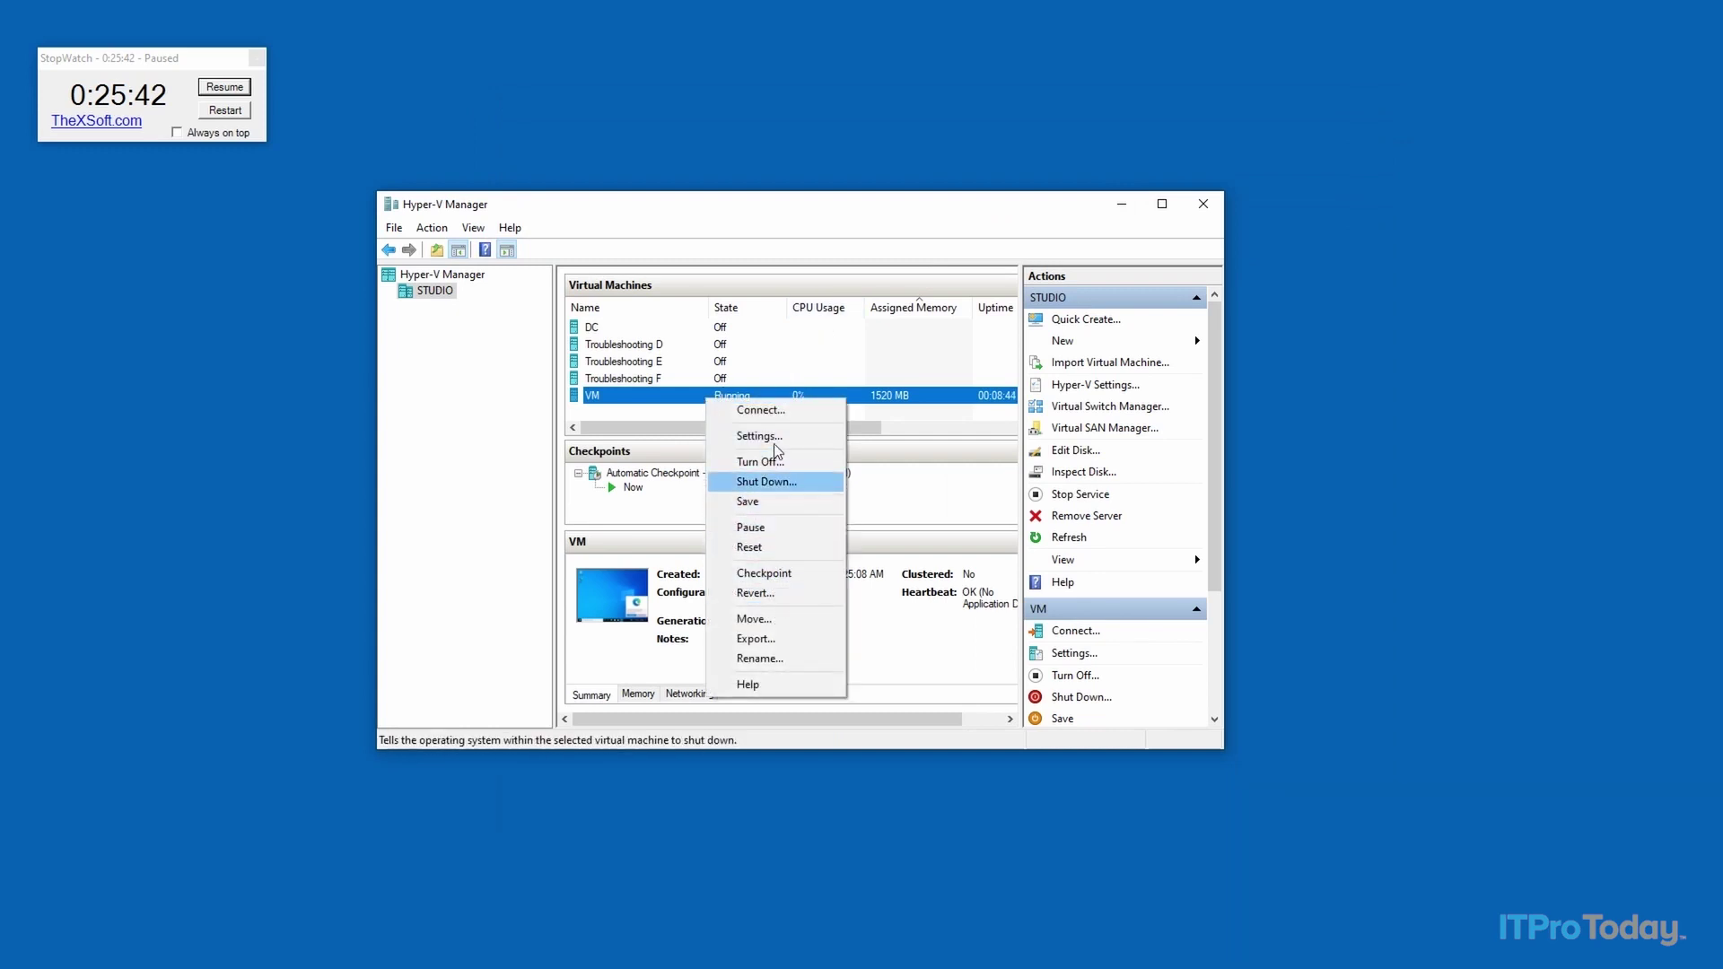
left_click(761, 463)
right_click(715, 400)
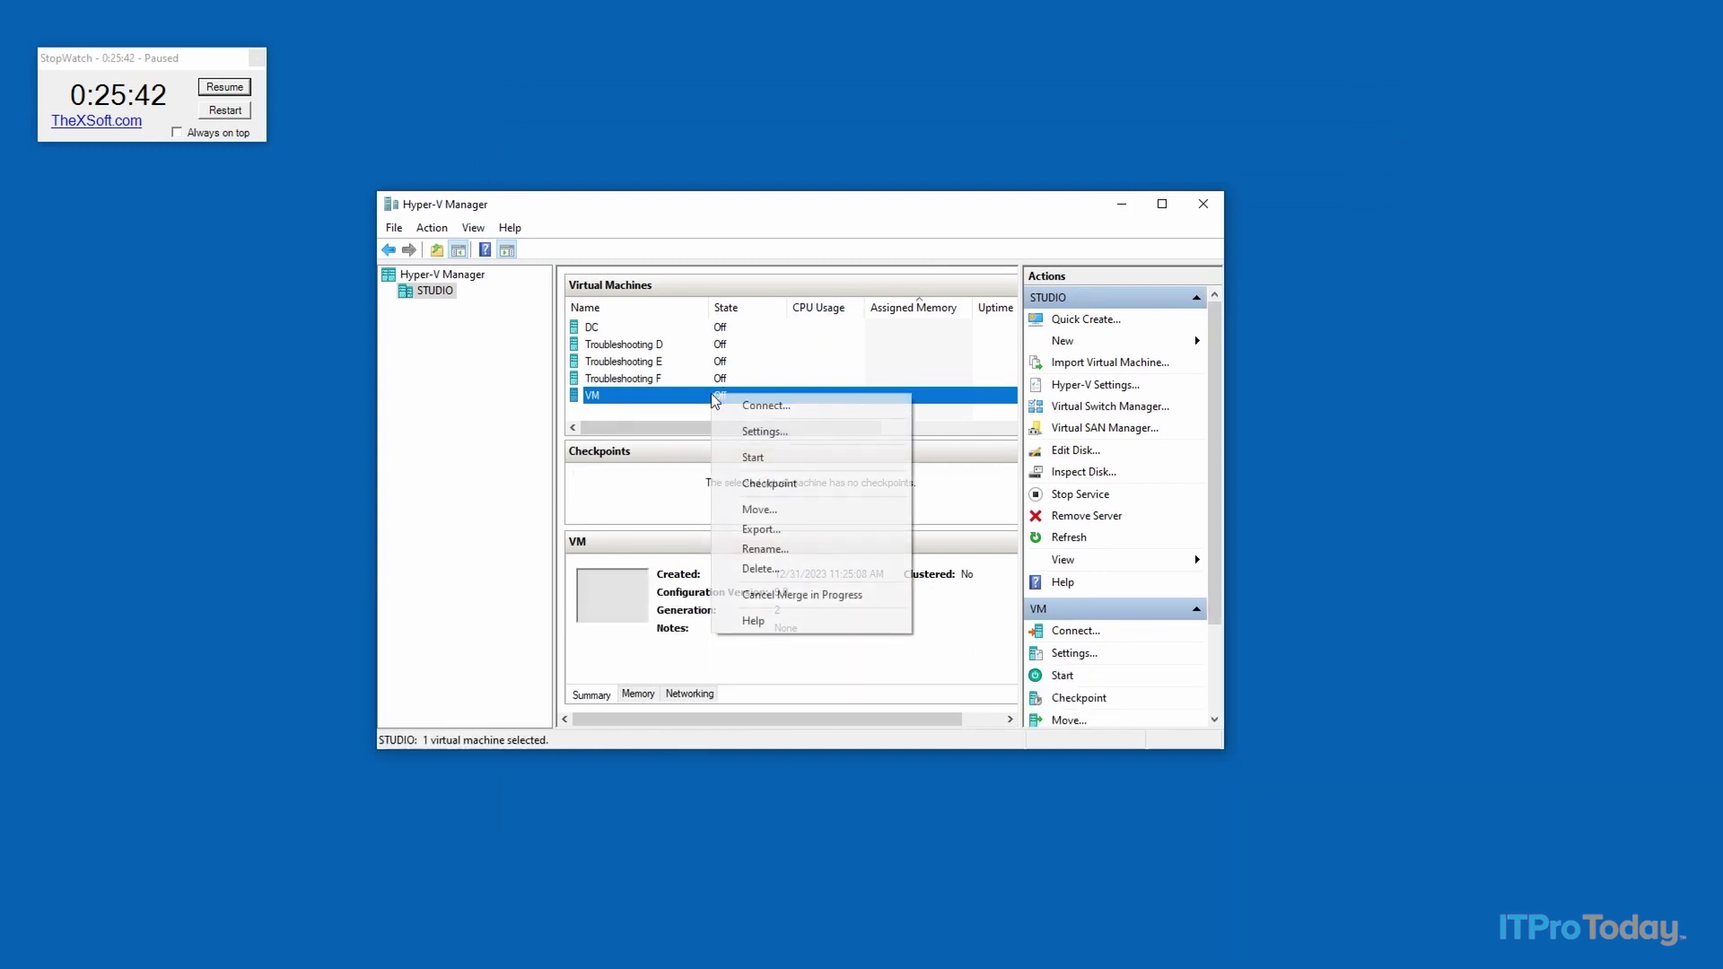
left_click(777, 569)
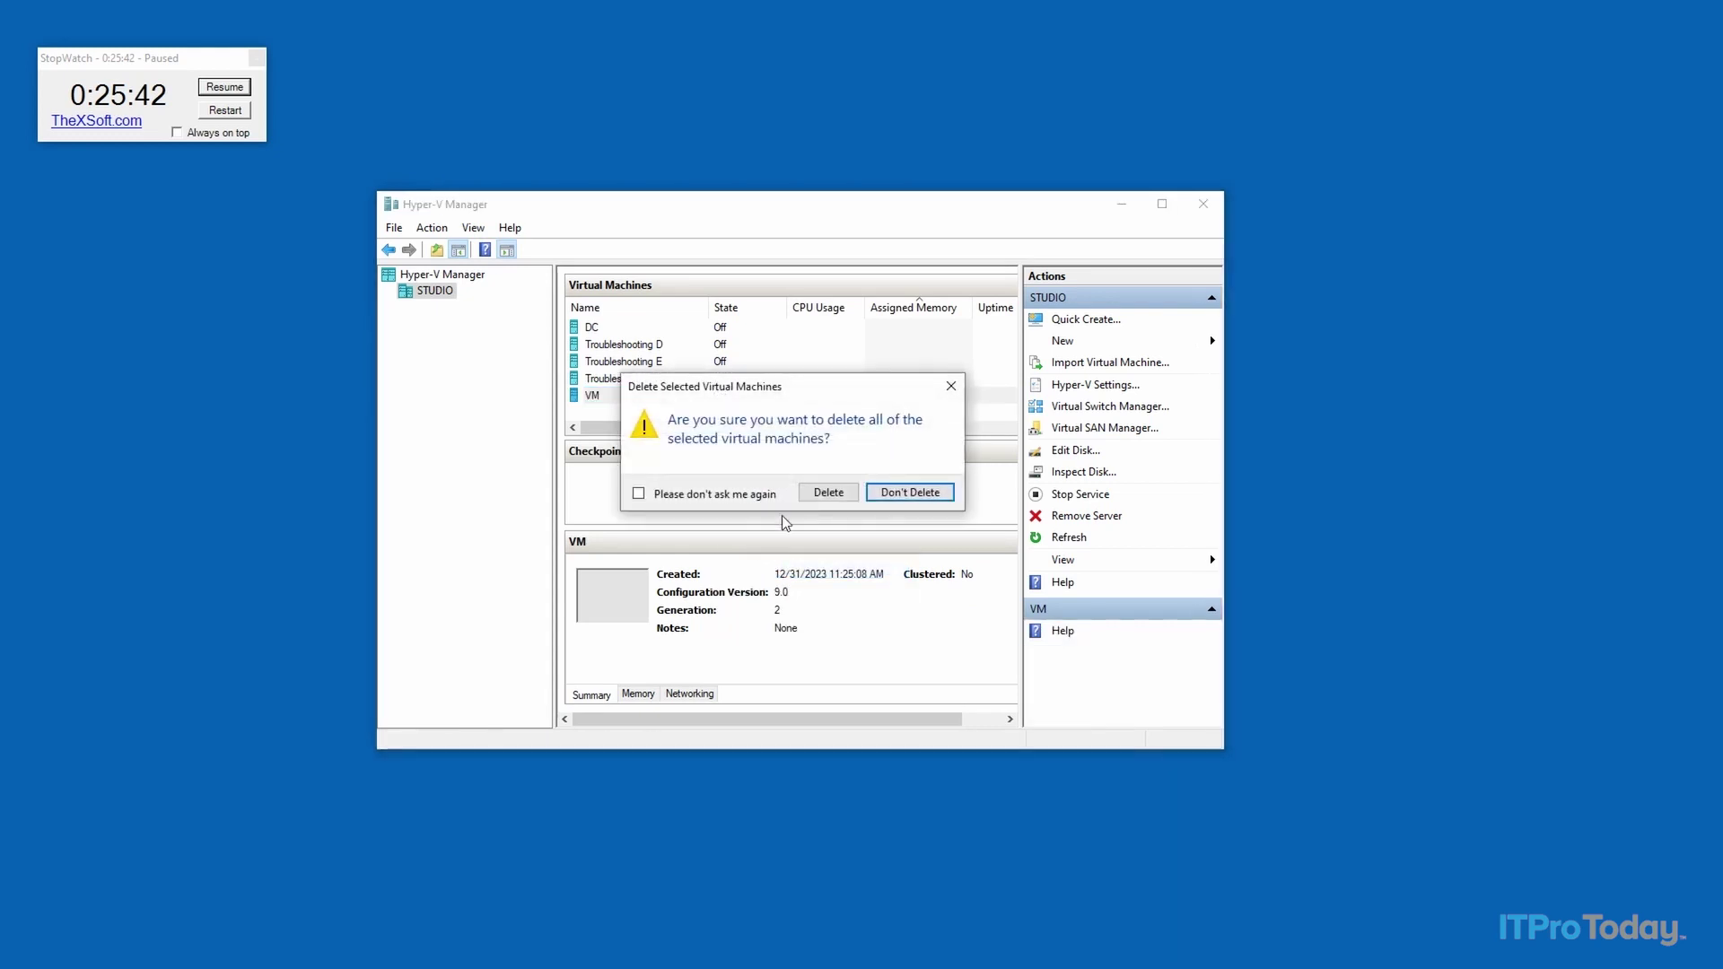
left_click(826, 493)
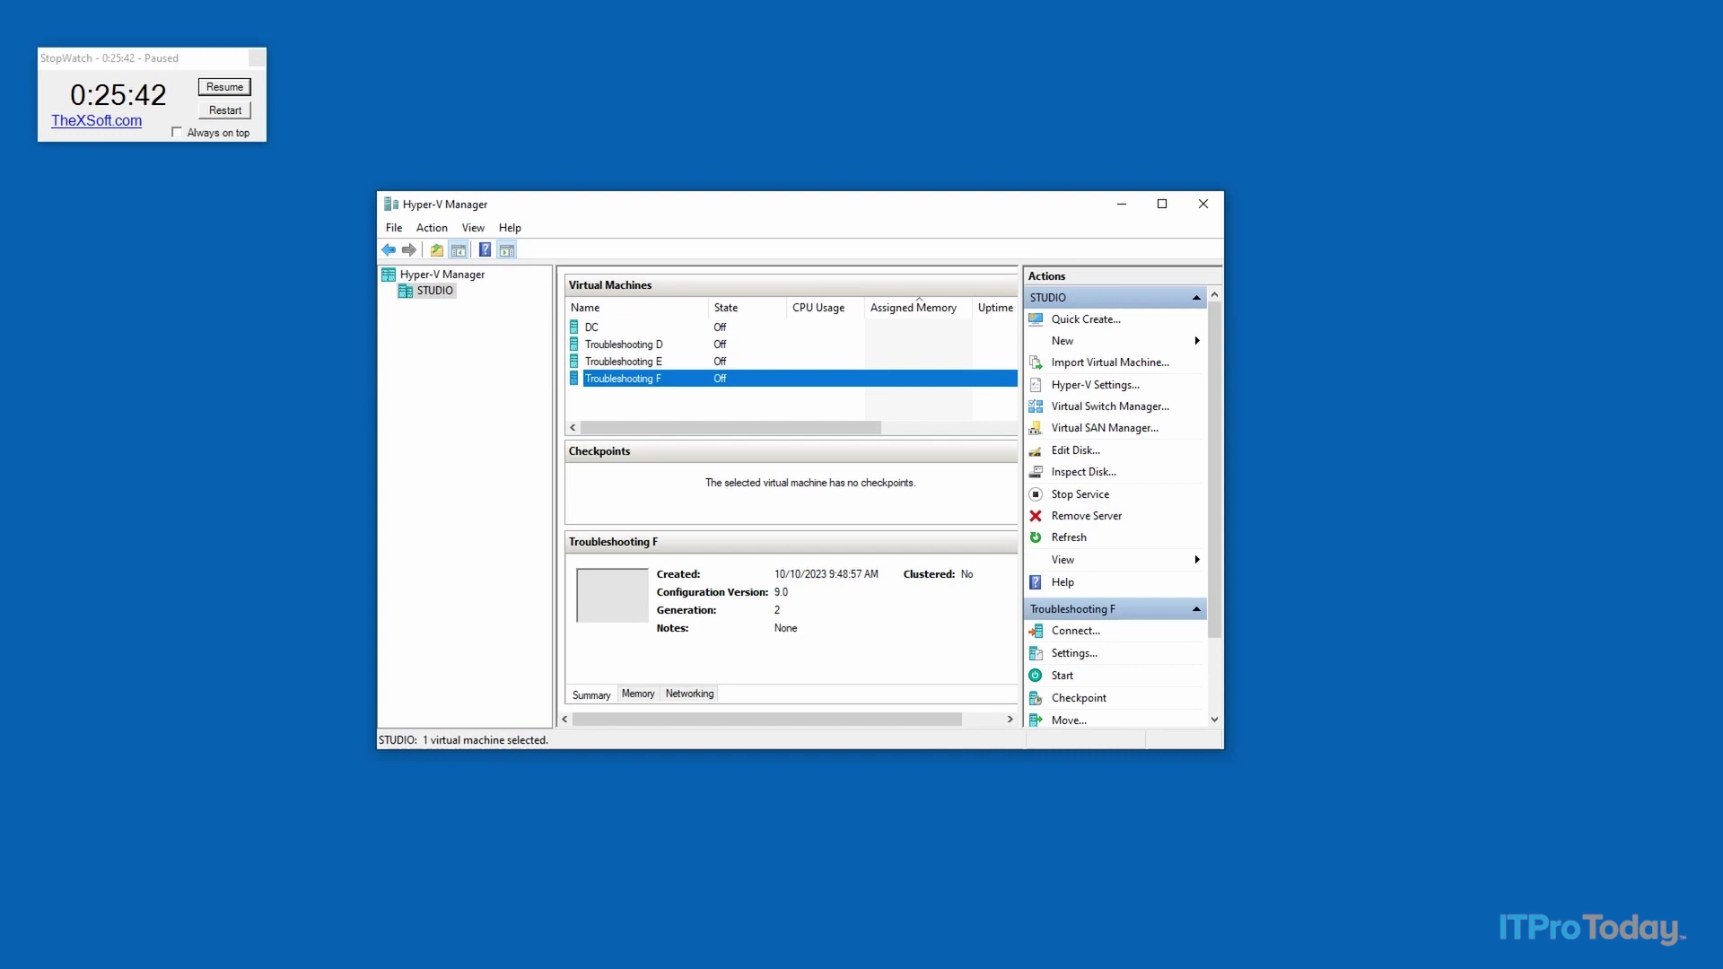
Reset the stopwatch to zero and leave it paused
left_click(115, 180)
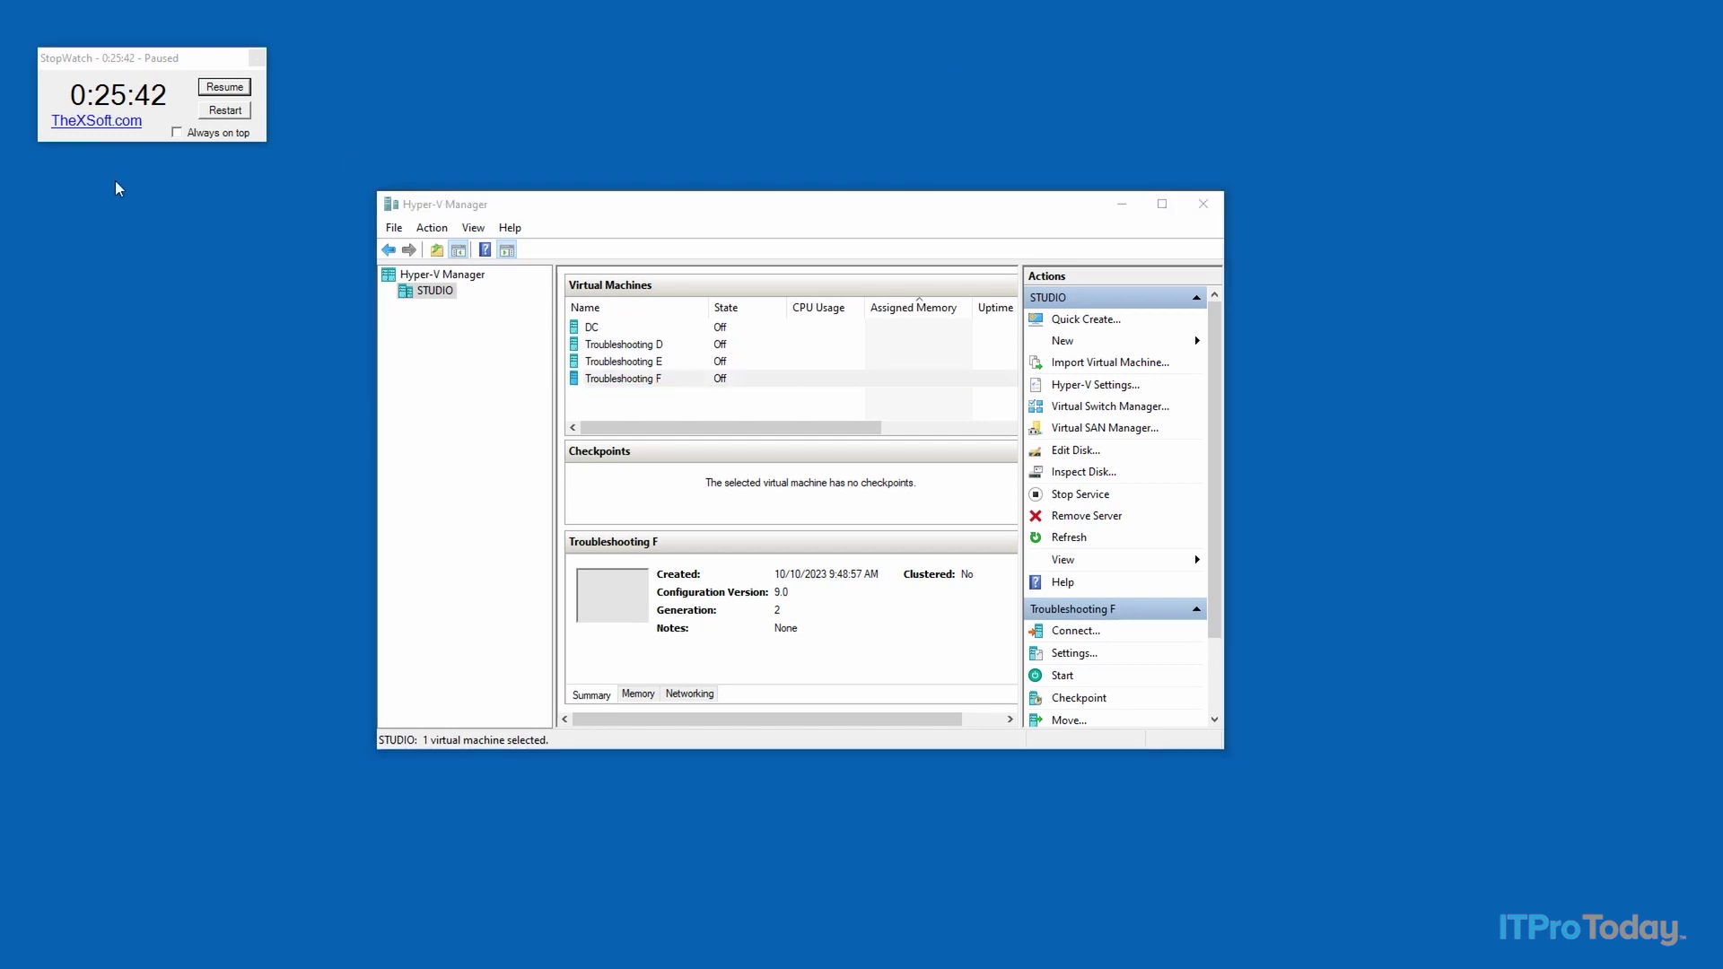
left_click(237, 115)
left_click(236, 89)
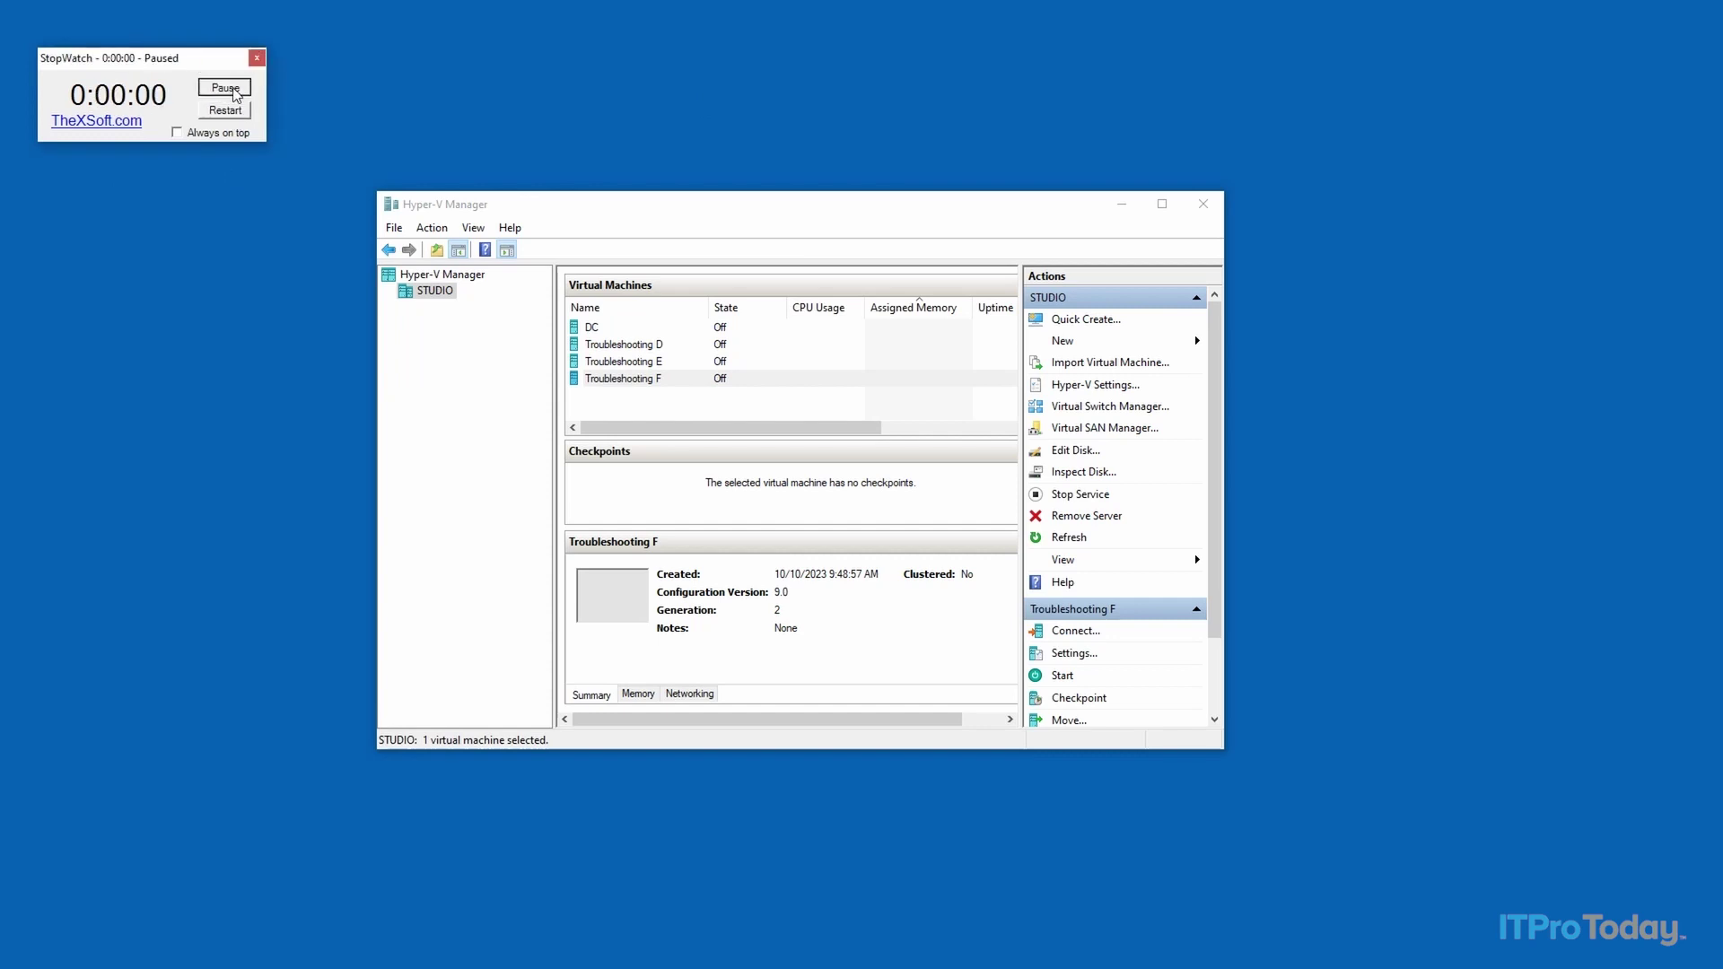
left_click(236, 90)
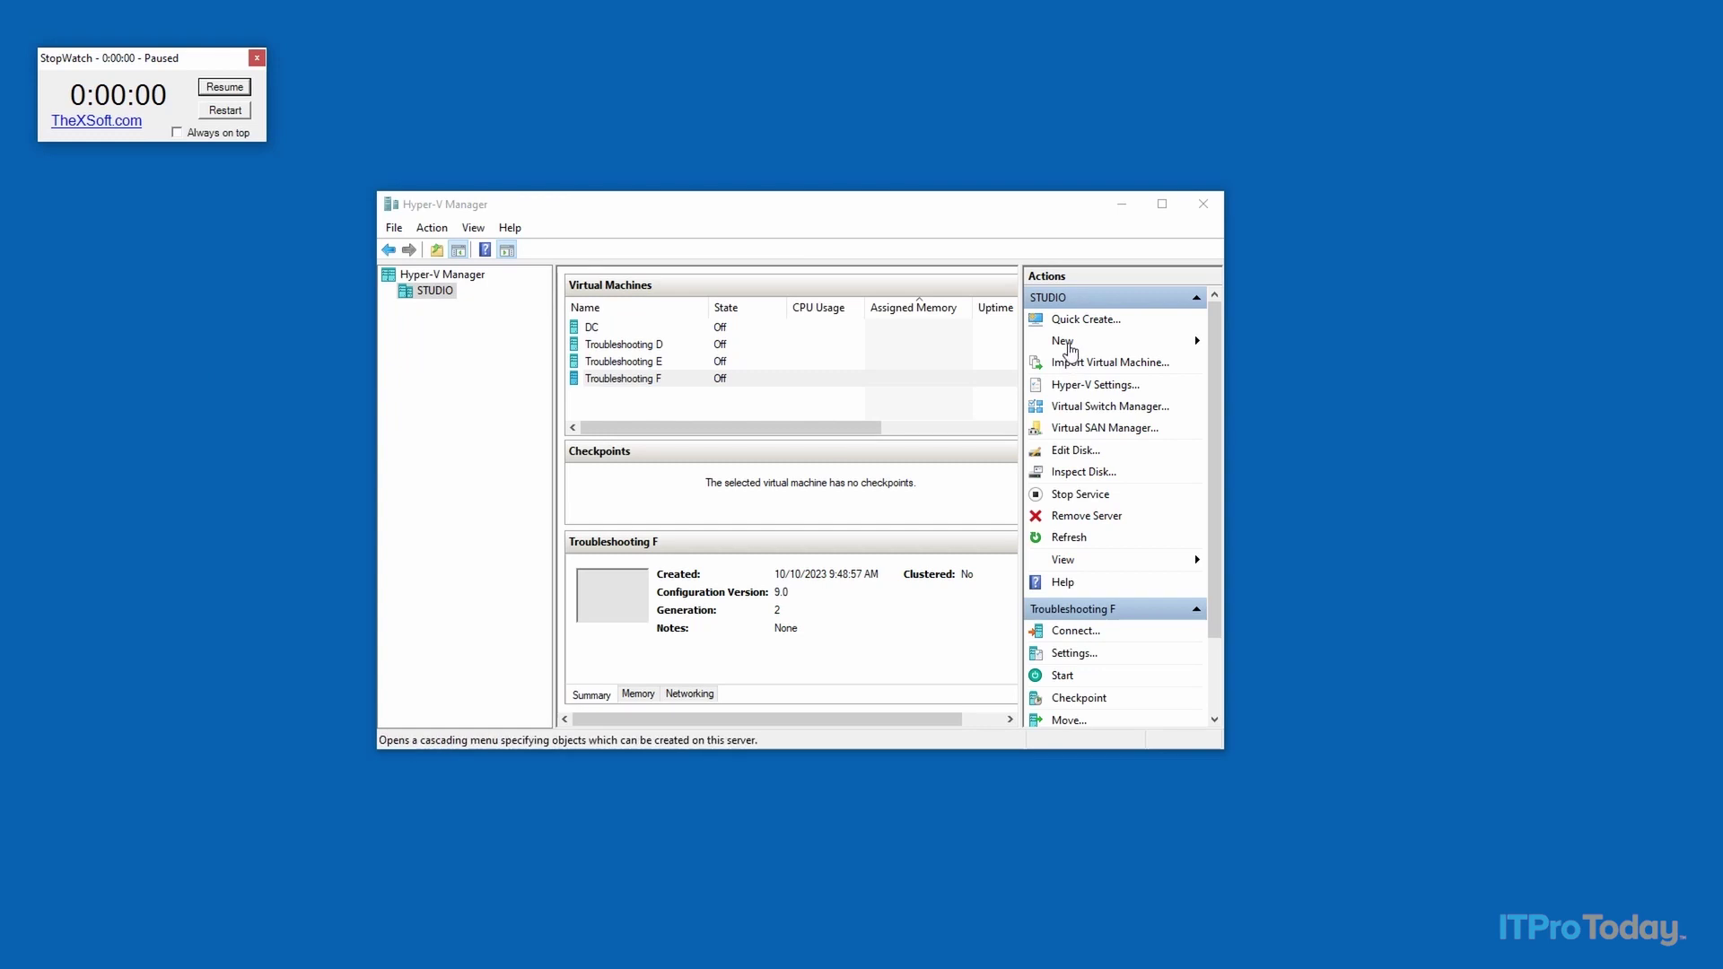
Begin a new virtual machine named VM and store it in C:\VMs\ using the different-location option
left_click(1167, 341)
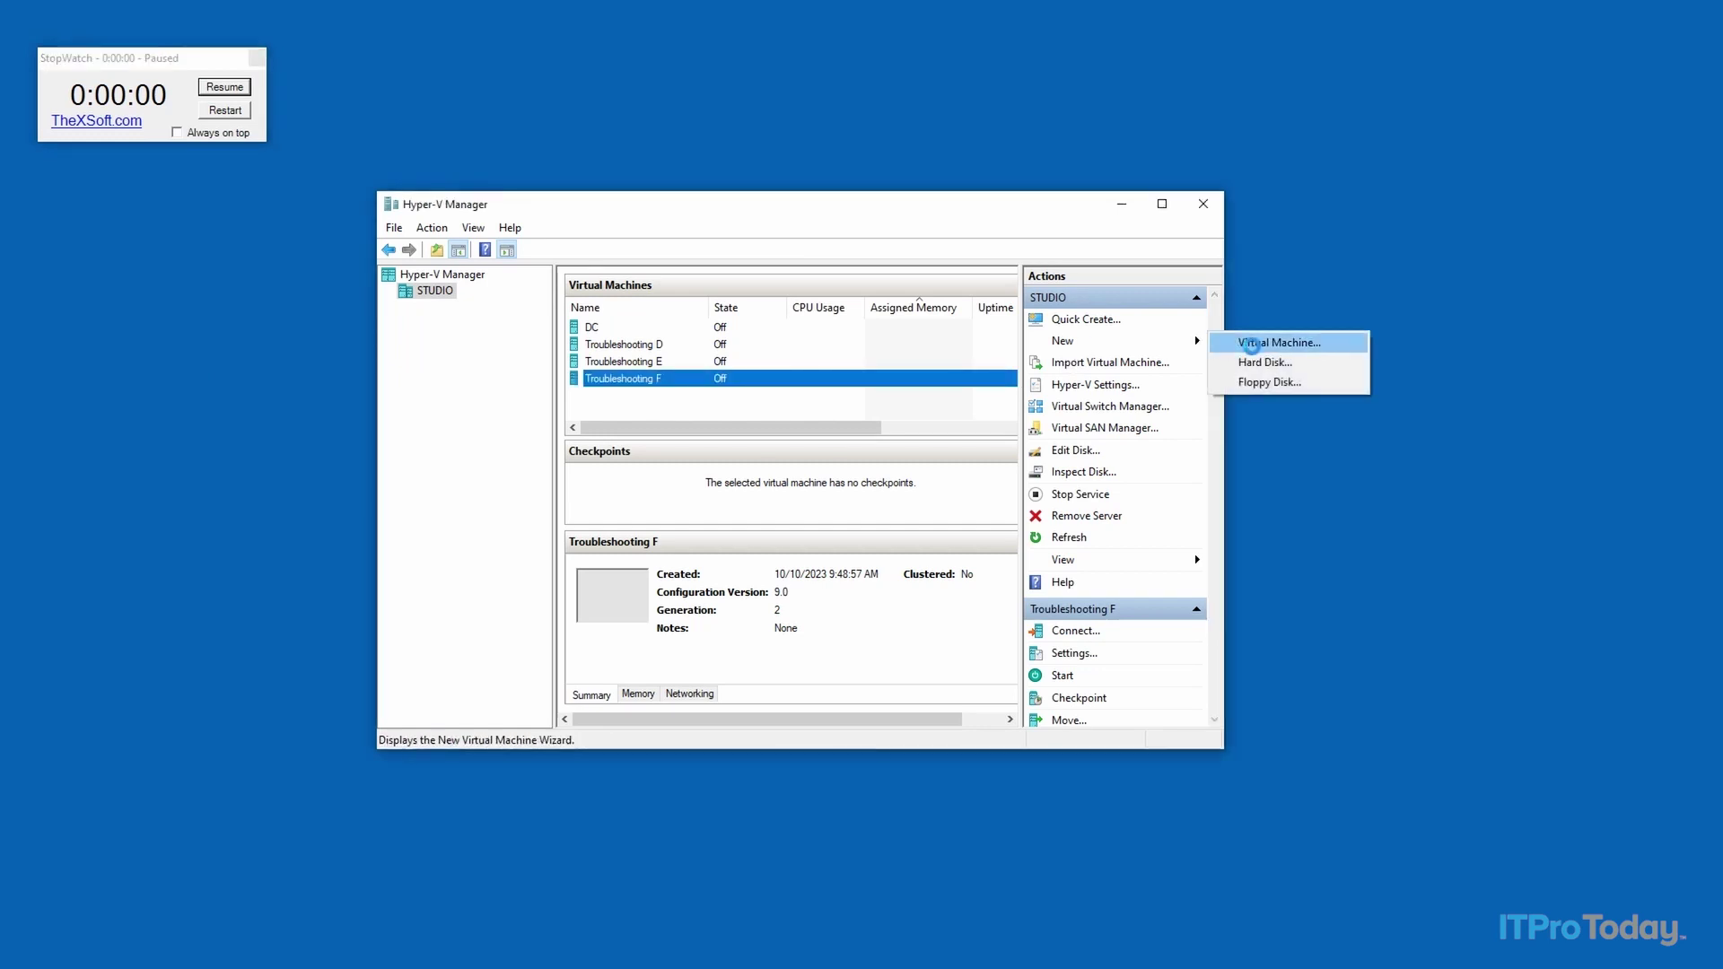
left_click(1247, 339)
left_click(496, 724)
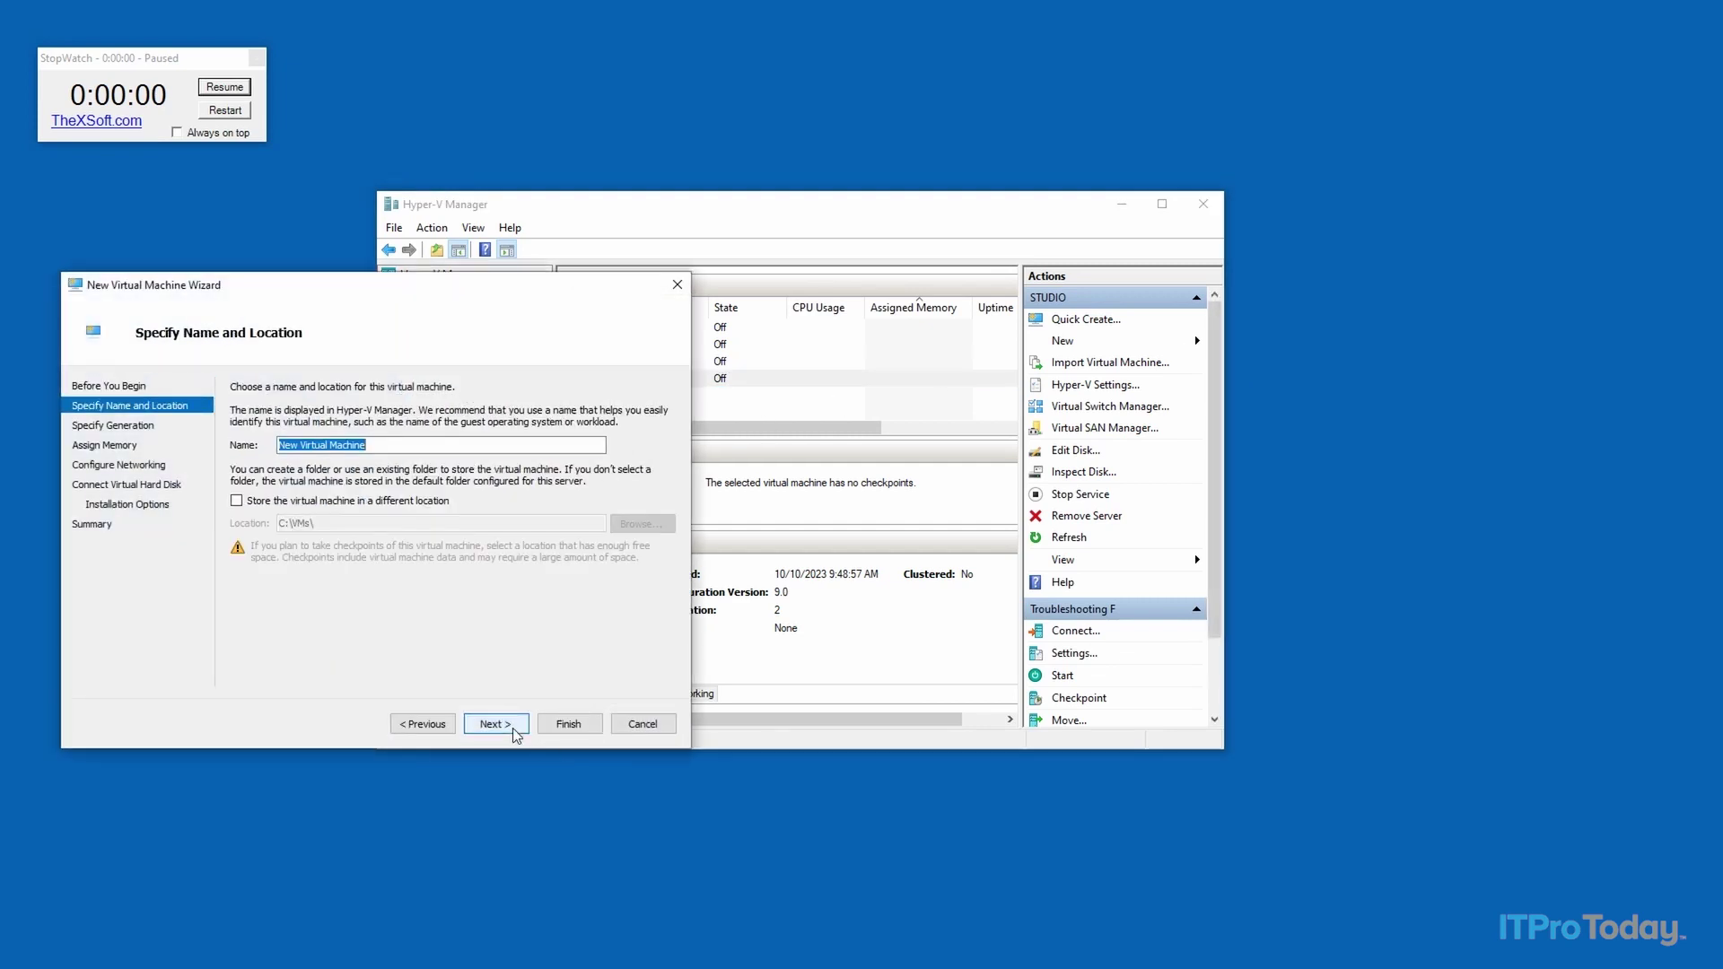
type("V")
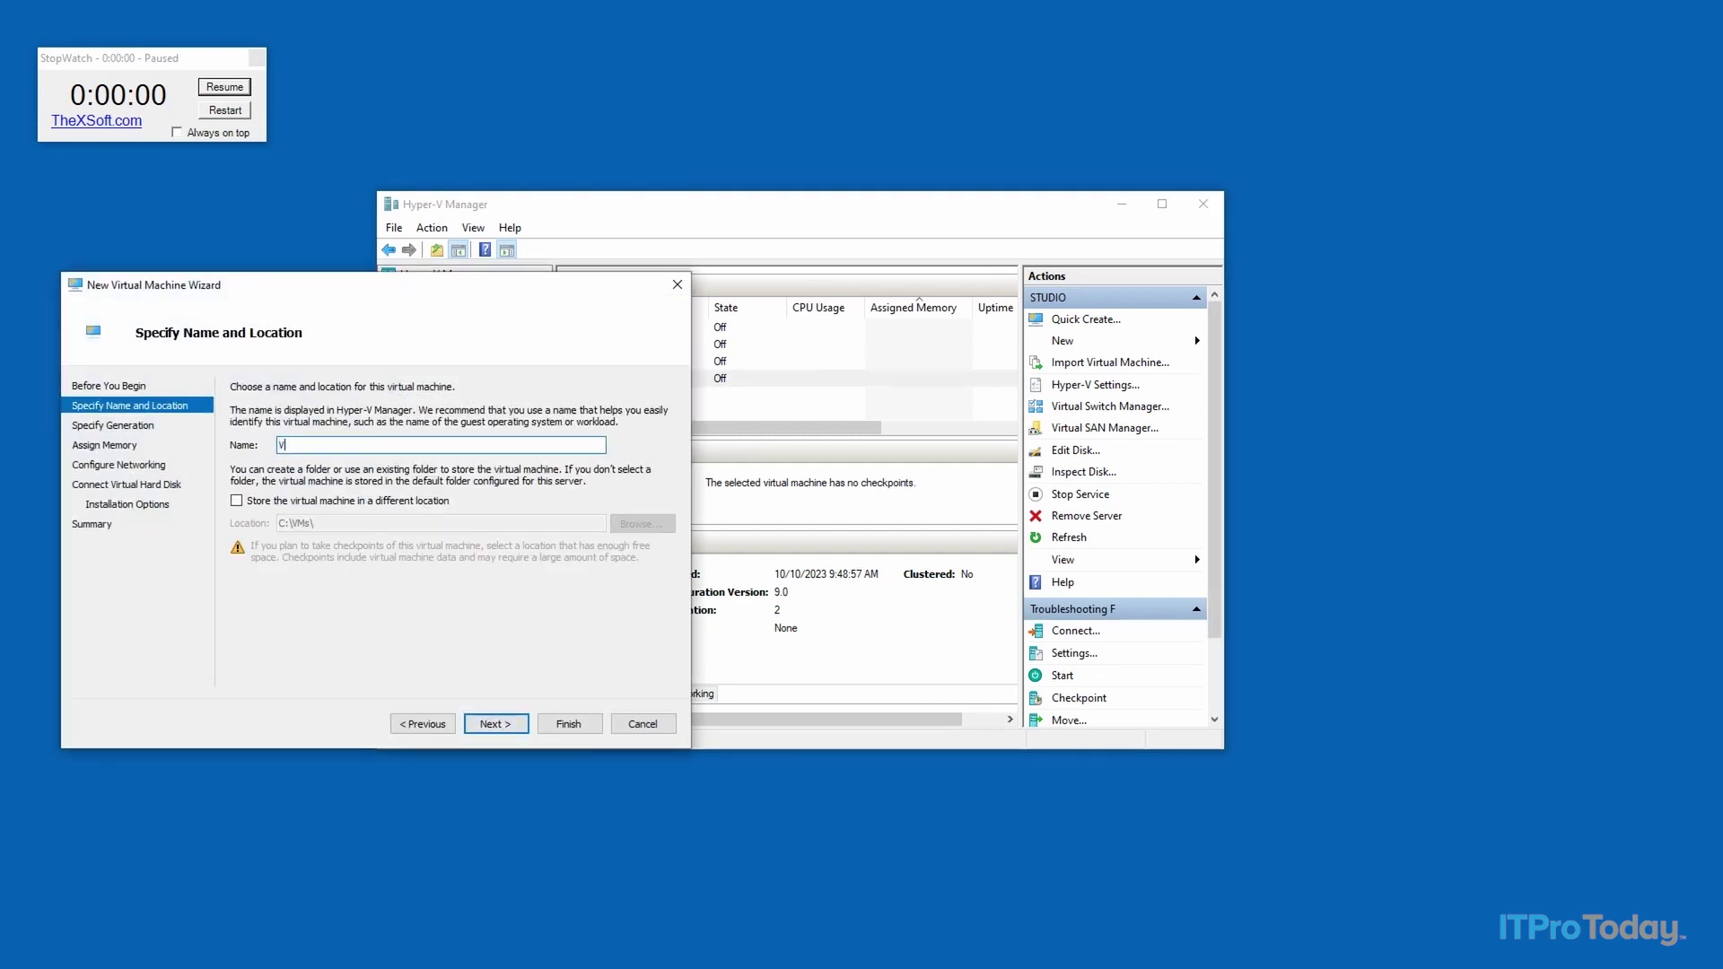
type("M")
left_click(237, 502)
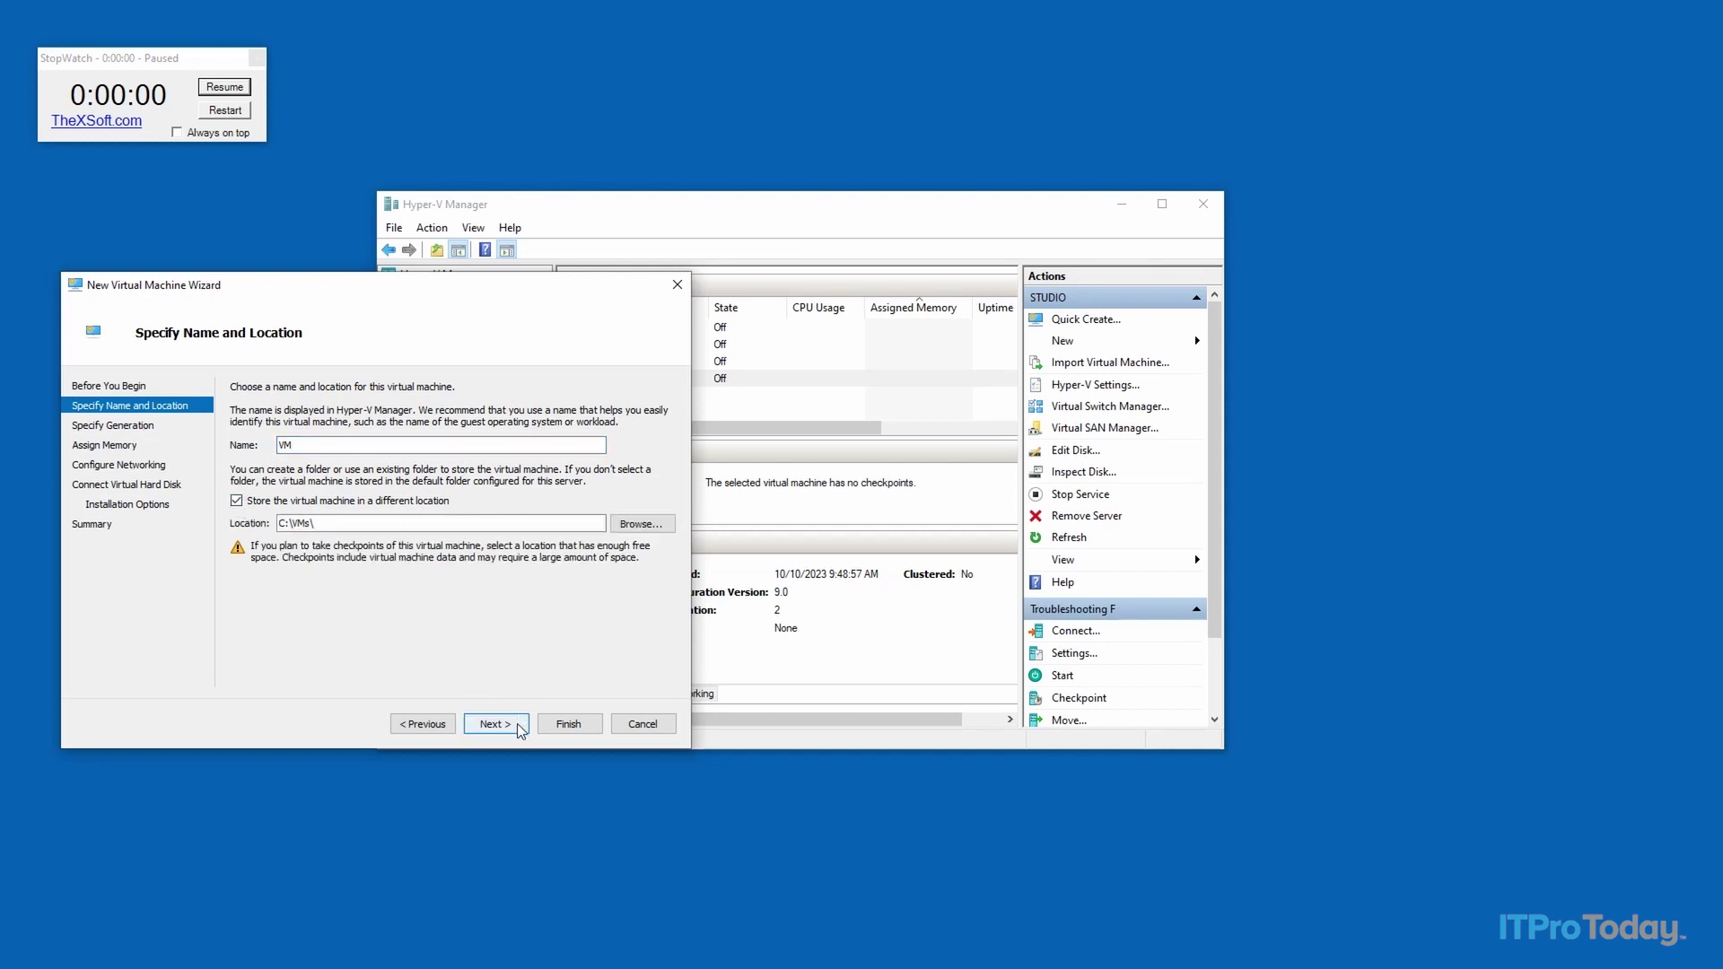
left_click(496, 723)
Make the virtual machine Generation 2 with 4096 MB of startup memory and leave its network adapter not connected
left_click(237, 462)
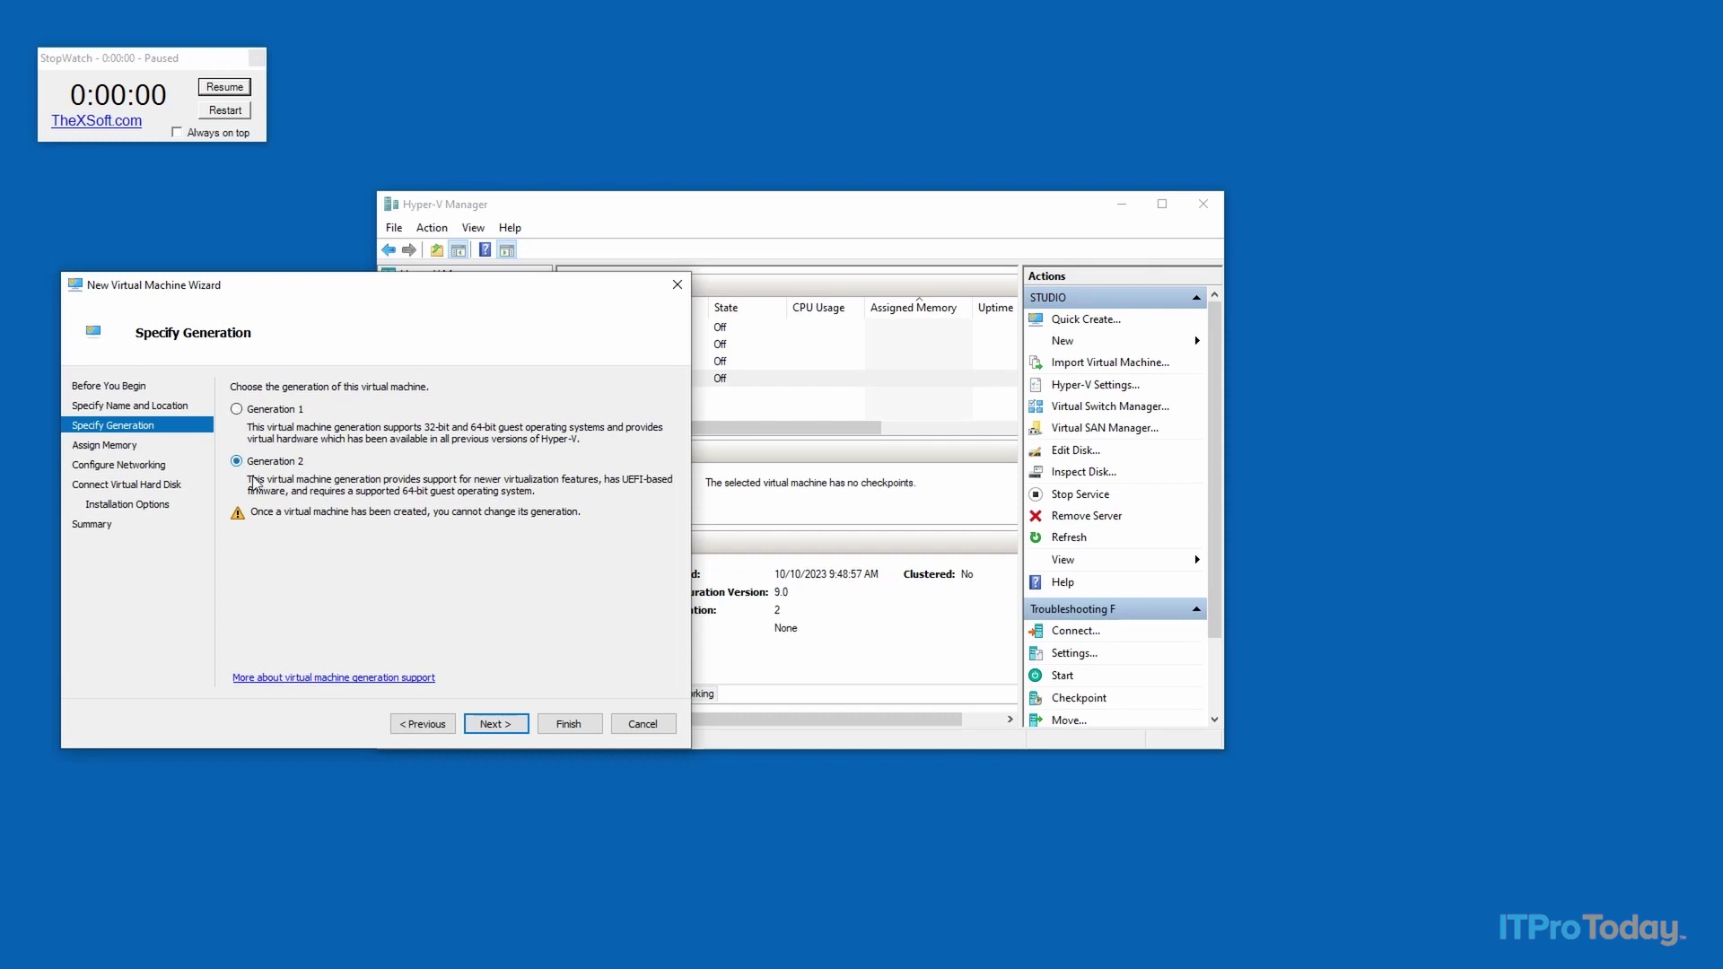
left_click(493, 725)
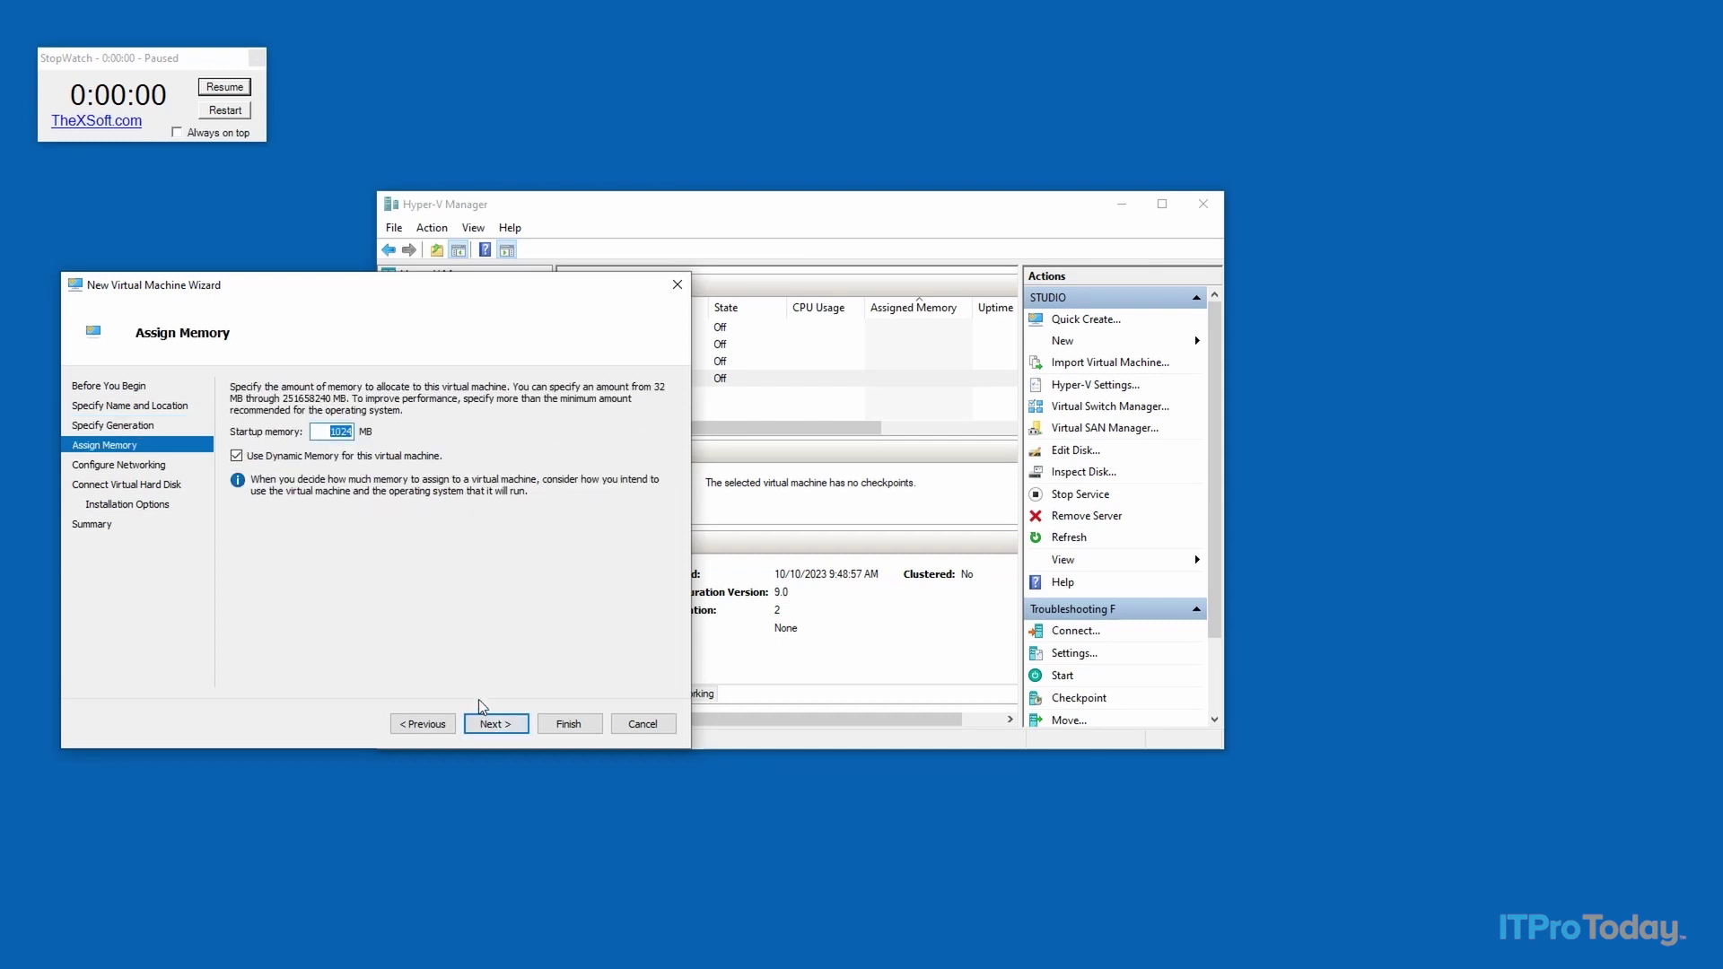
type("4096")
left_click(236, 455)
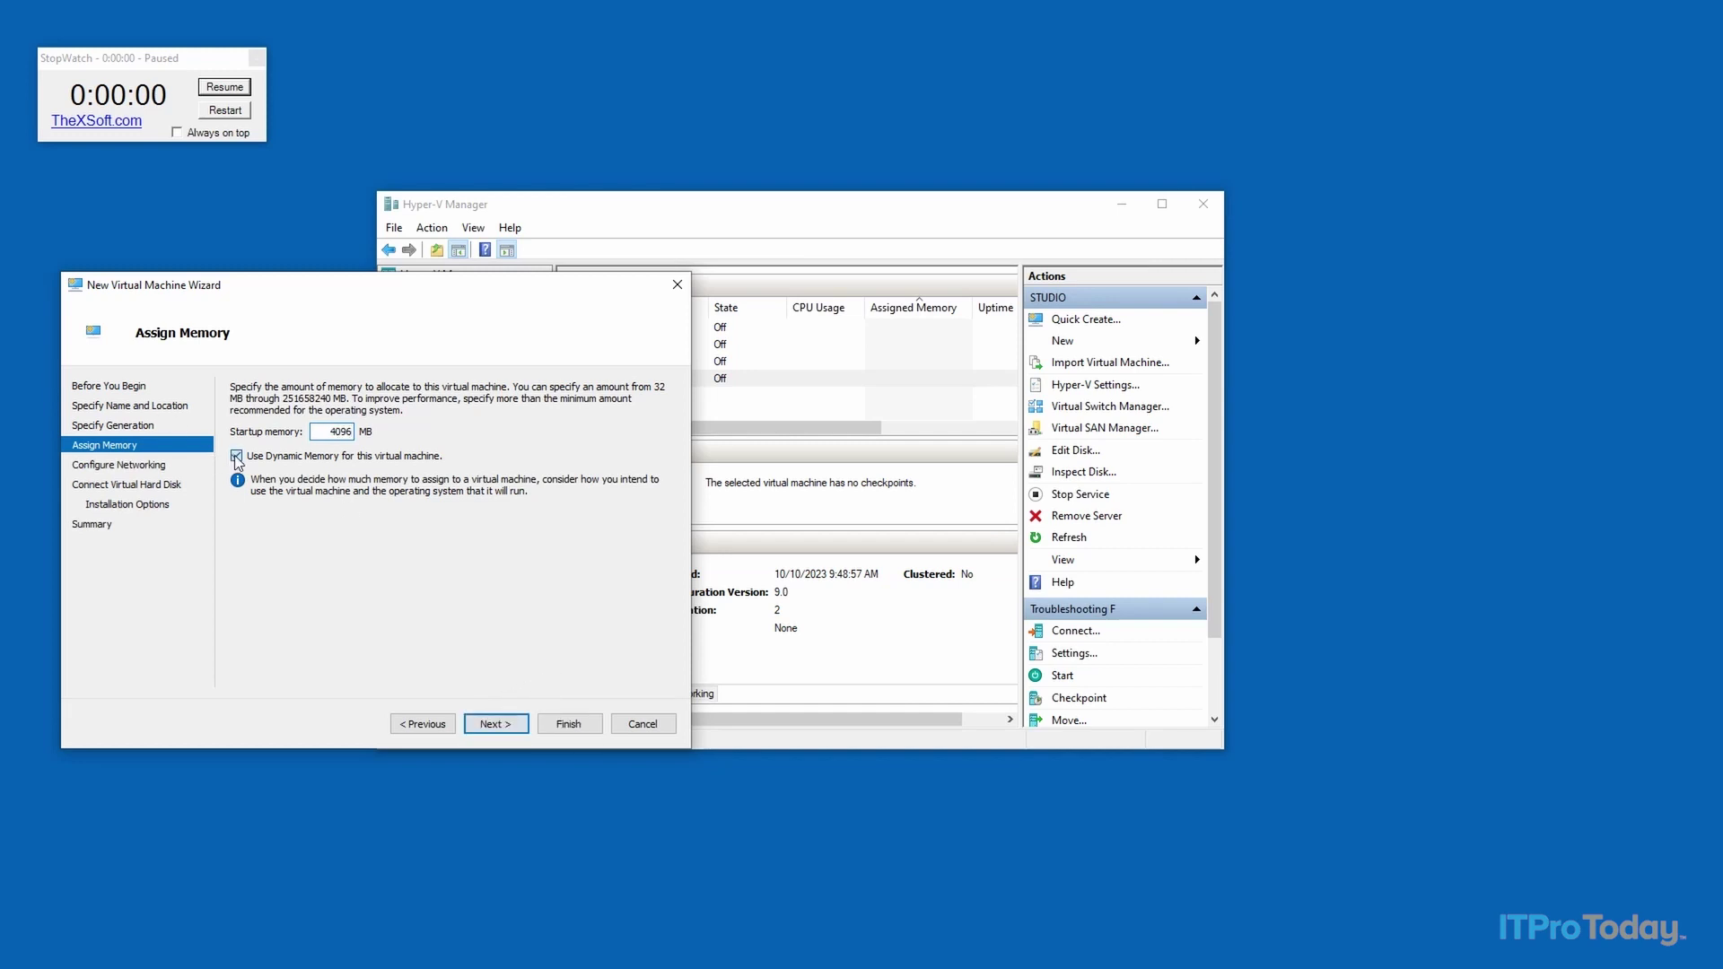
left_click(505, 722)
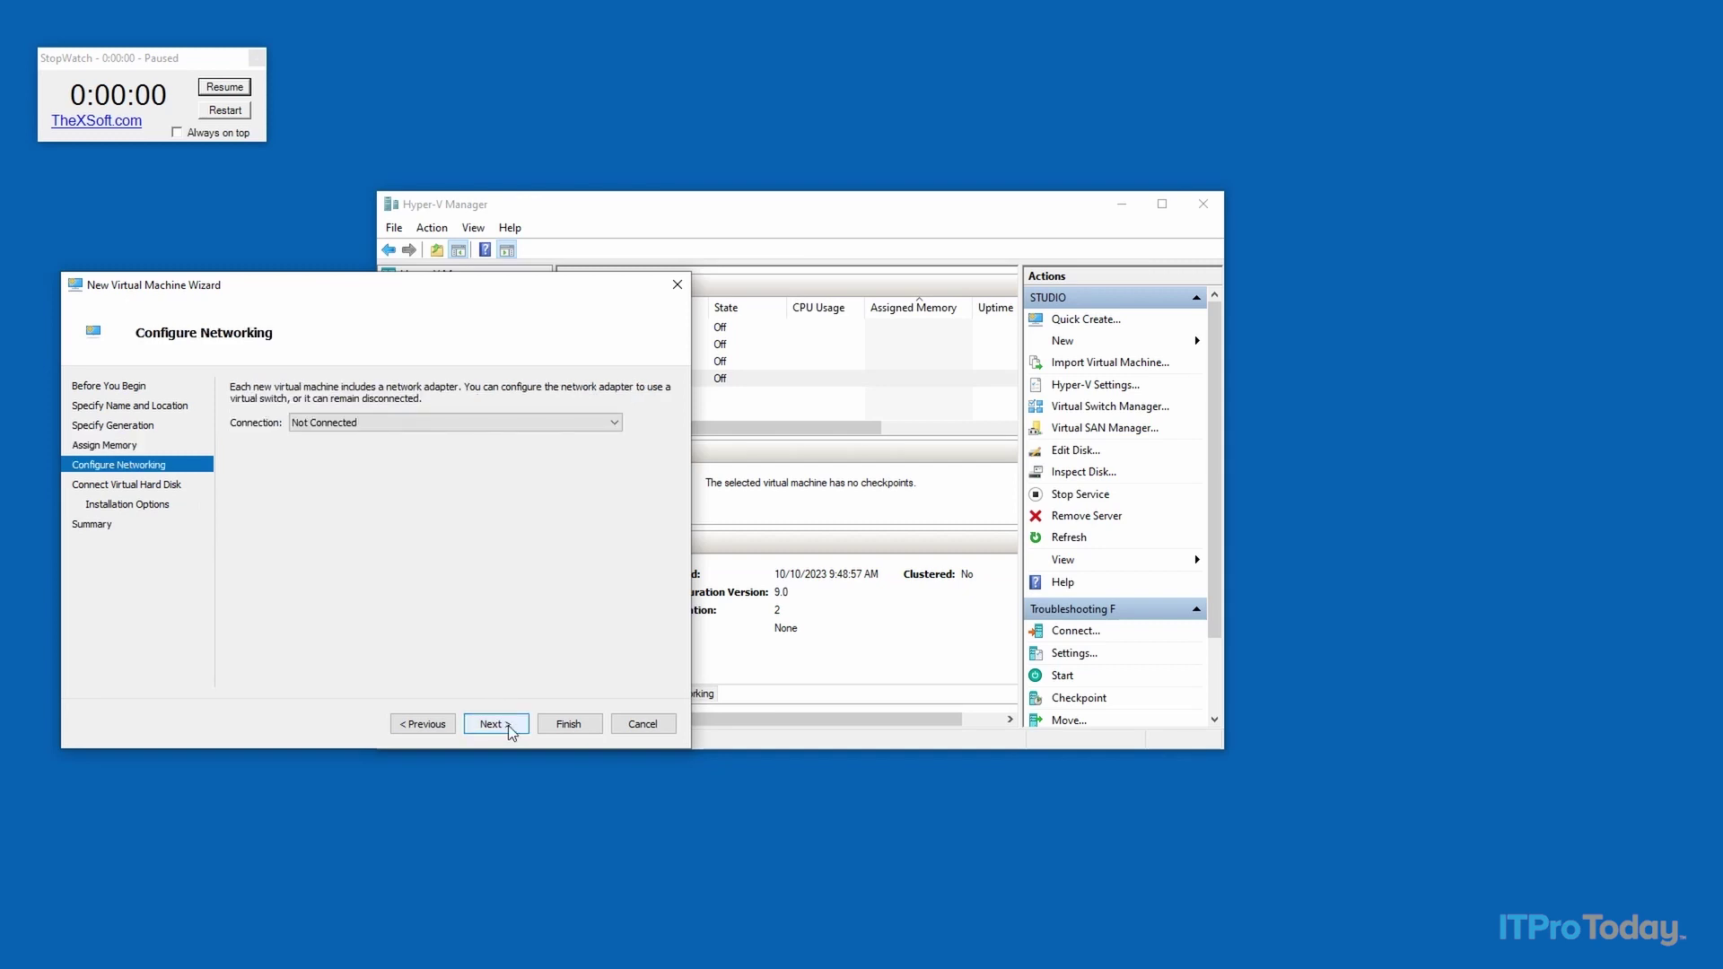
left_click(507, 725)
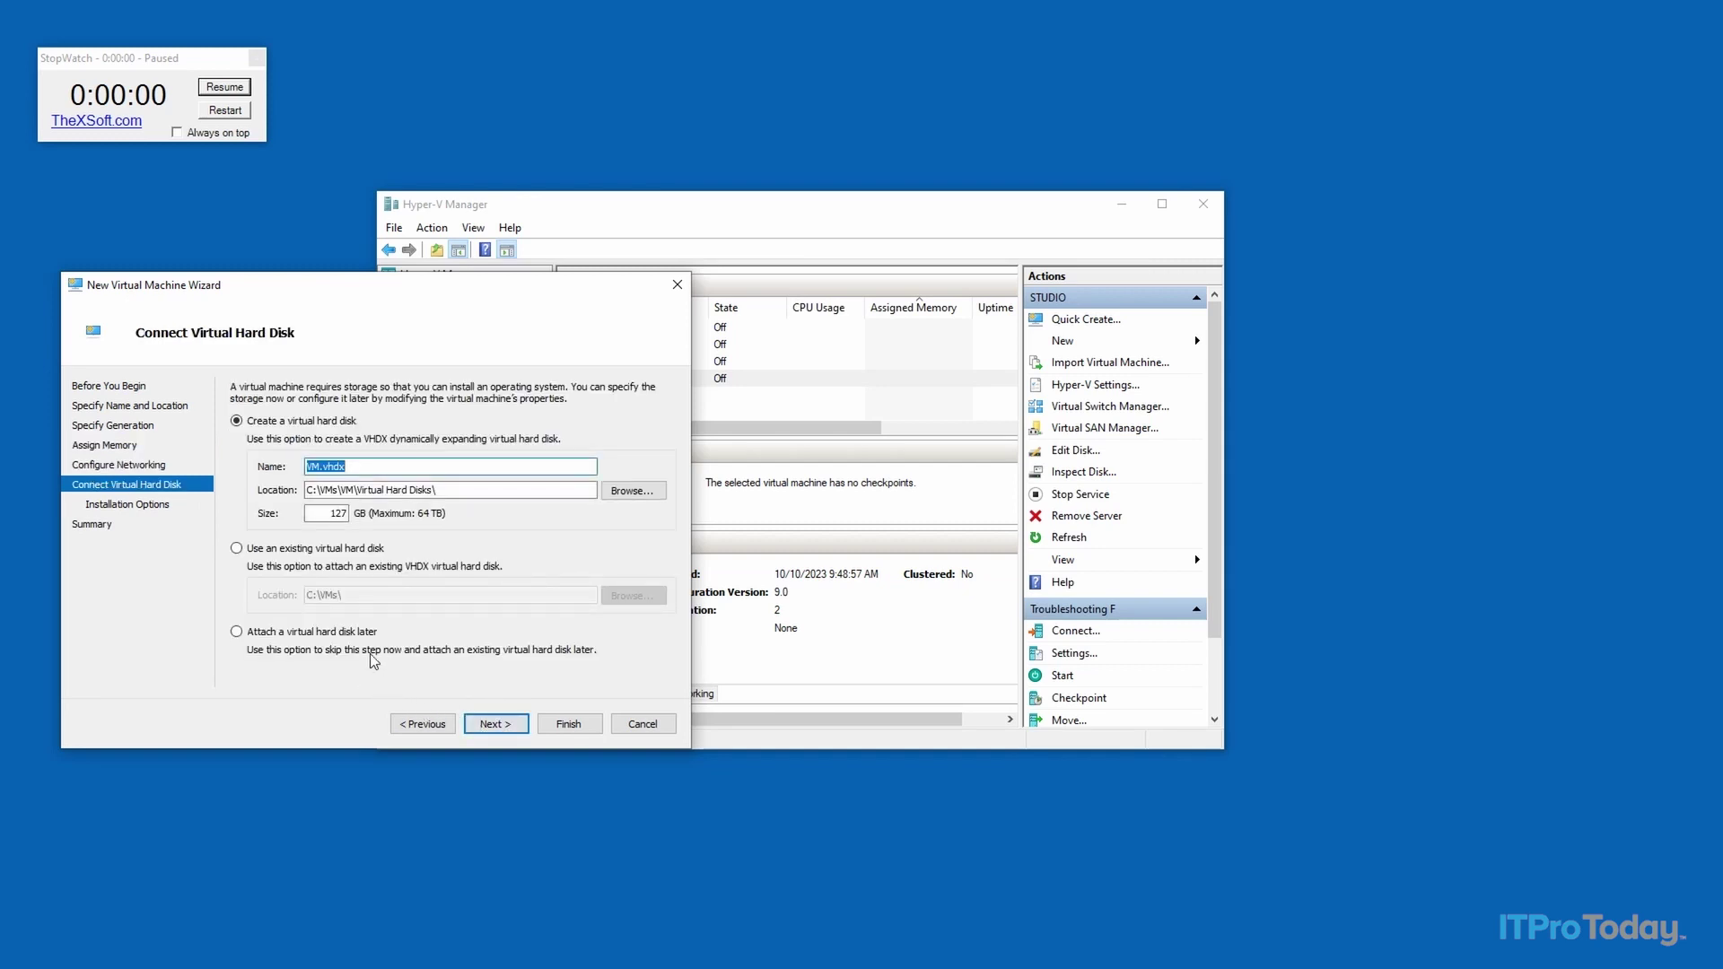
Create the virtual hard disk VM.vhdx in C:\VMs\VM\Virtual Hard Disks\ with a size of 20 GB
left_click(314, 516)
left_click_drag(316, 517, 534, 525)
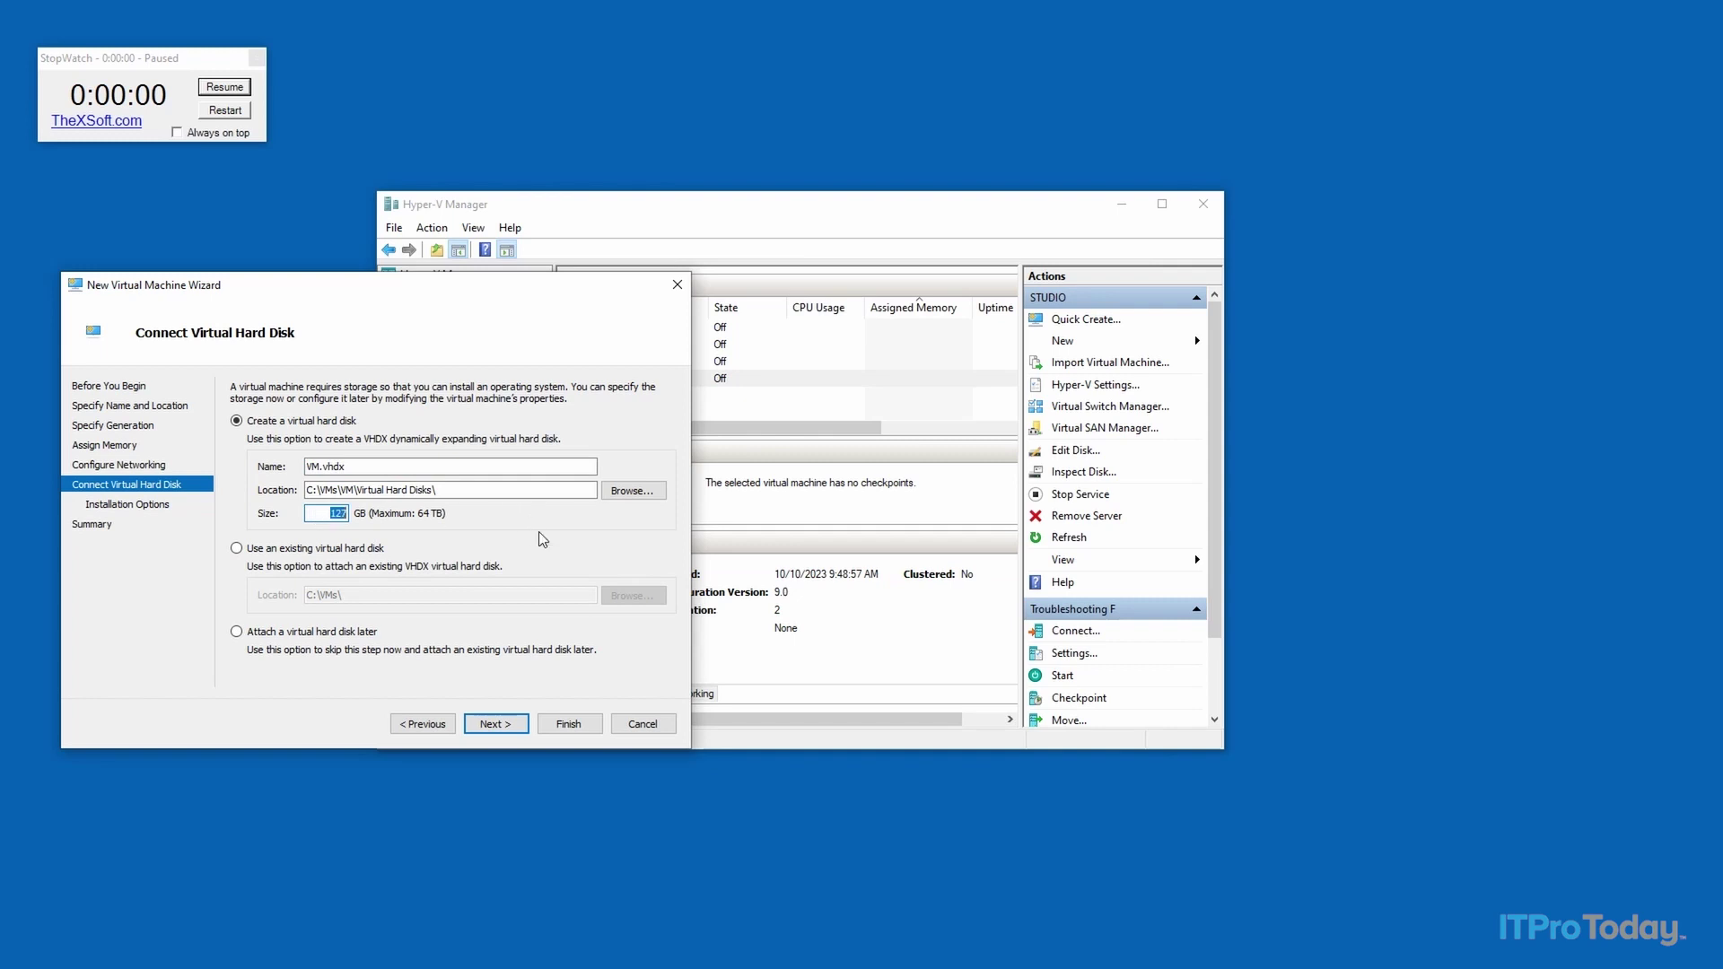
type("20")
left_click(497, 725)
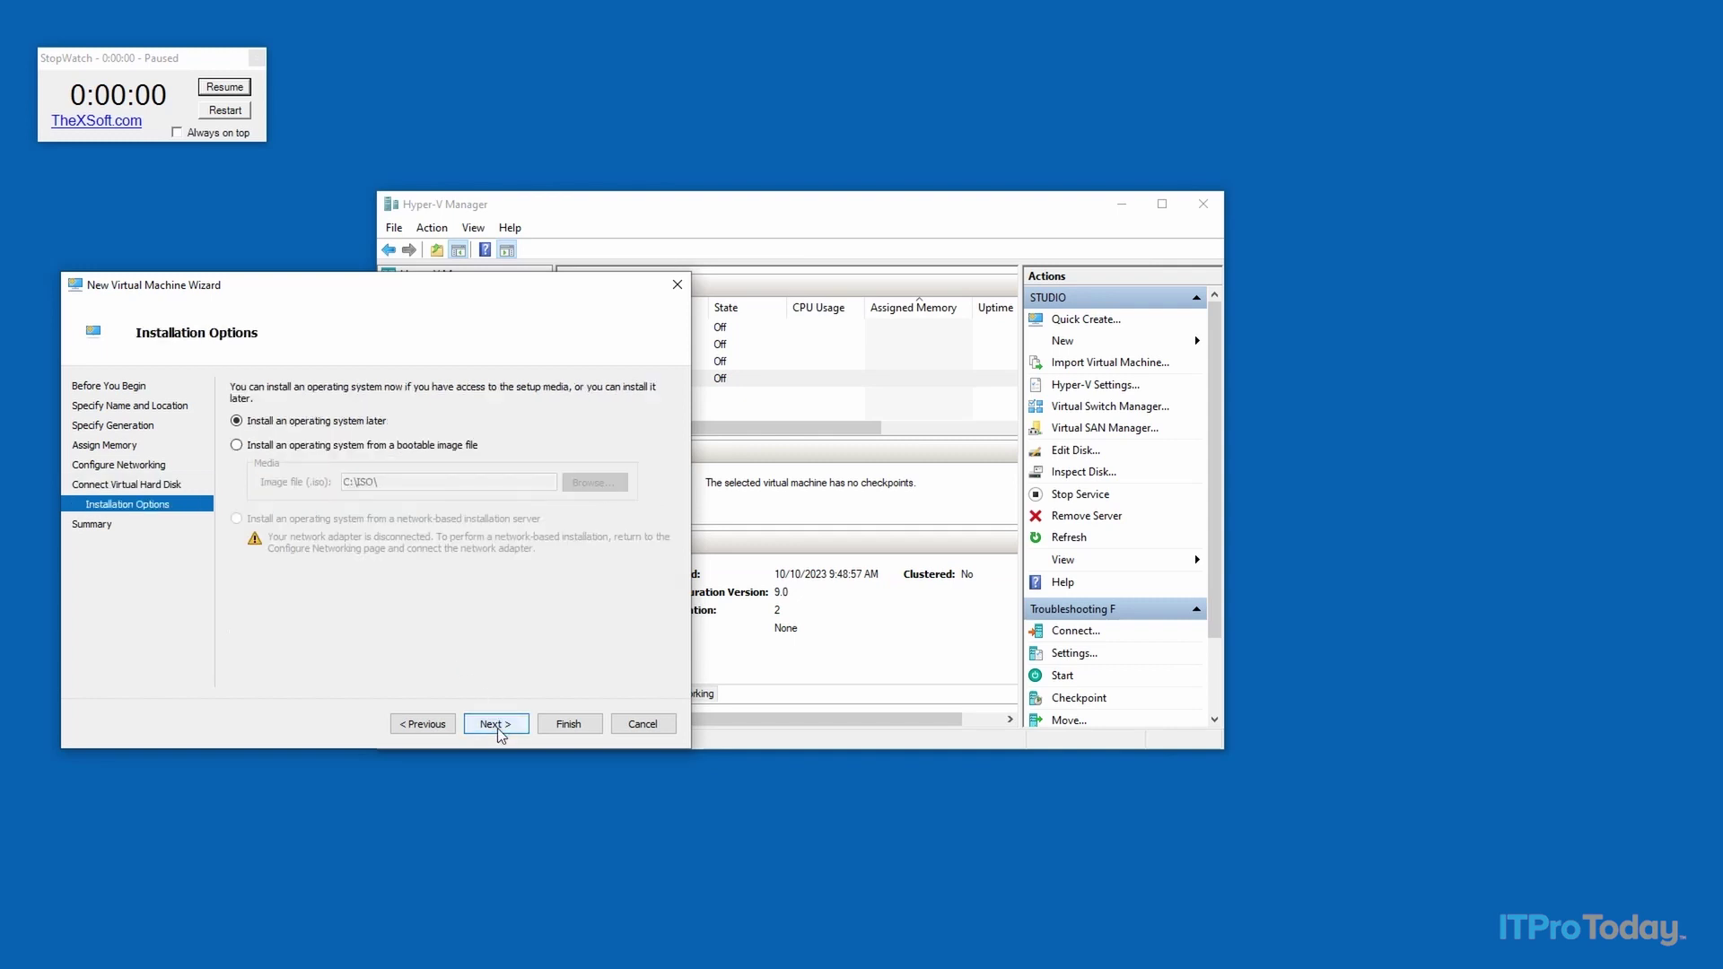
Choose the Windows 10 business editions 22H2 ISO from C:\ISO as the bootable installation image and finish creating the virtual machine
left_click(236, 446)
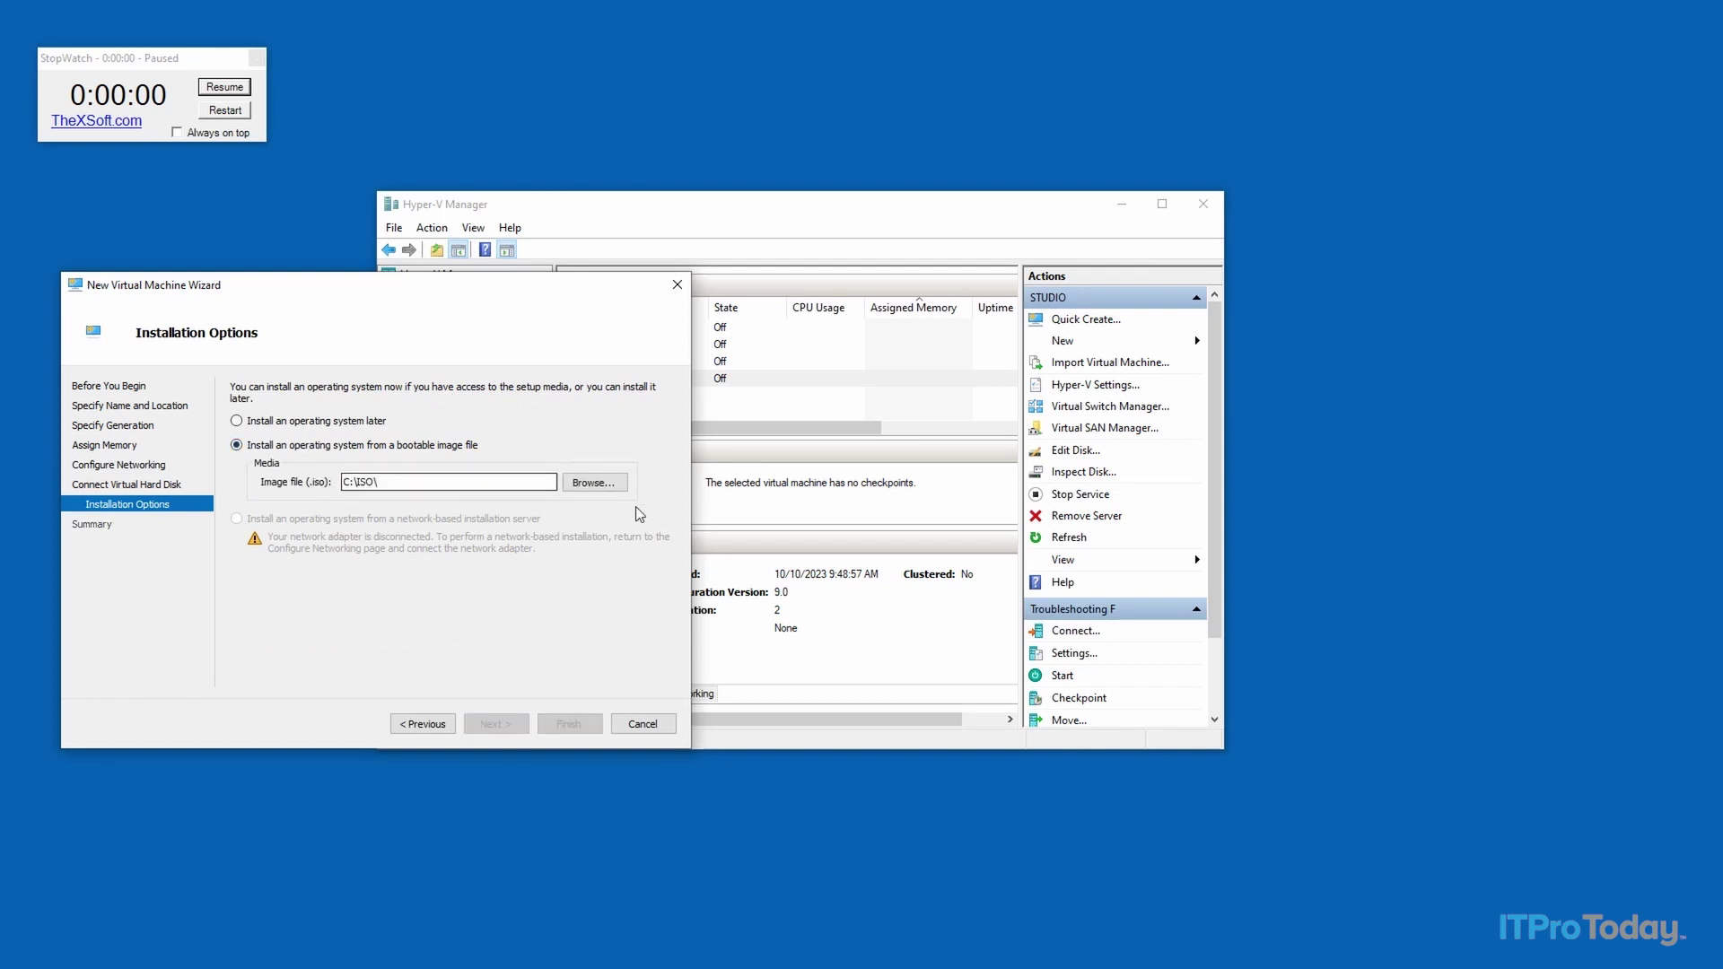
left_click(594, 483)
left_click(327, 424)
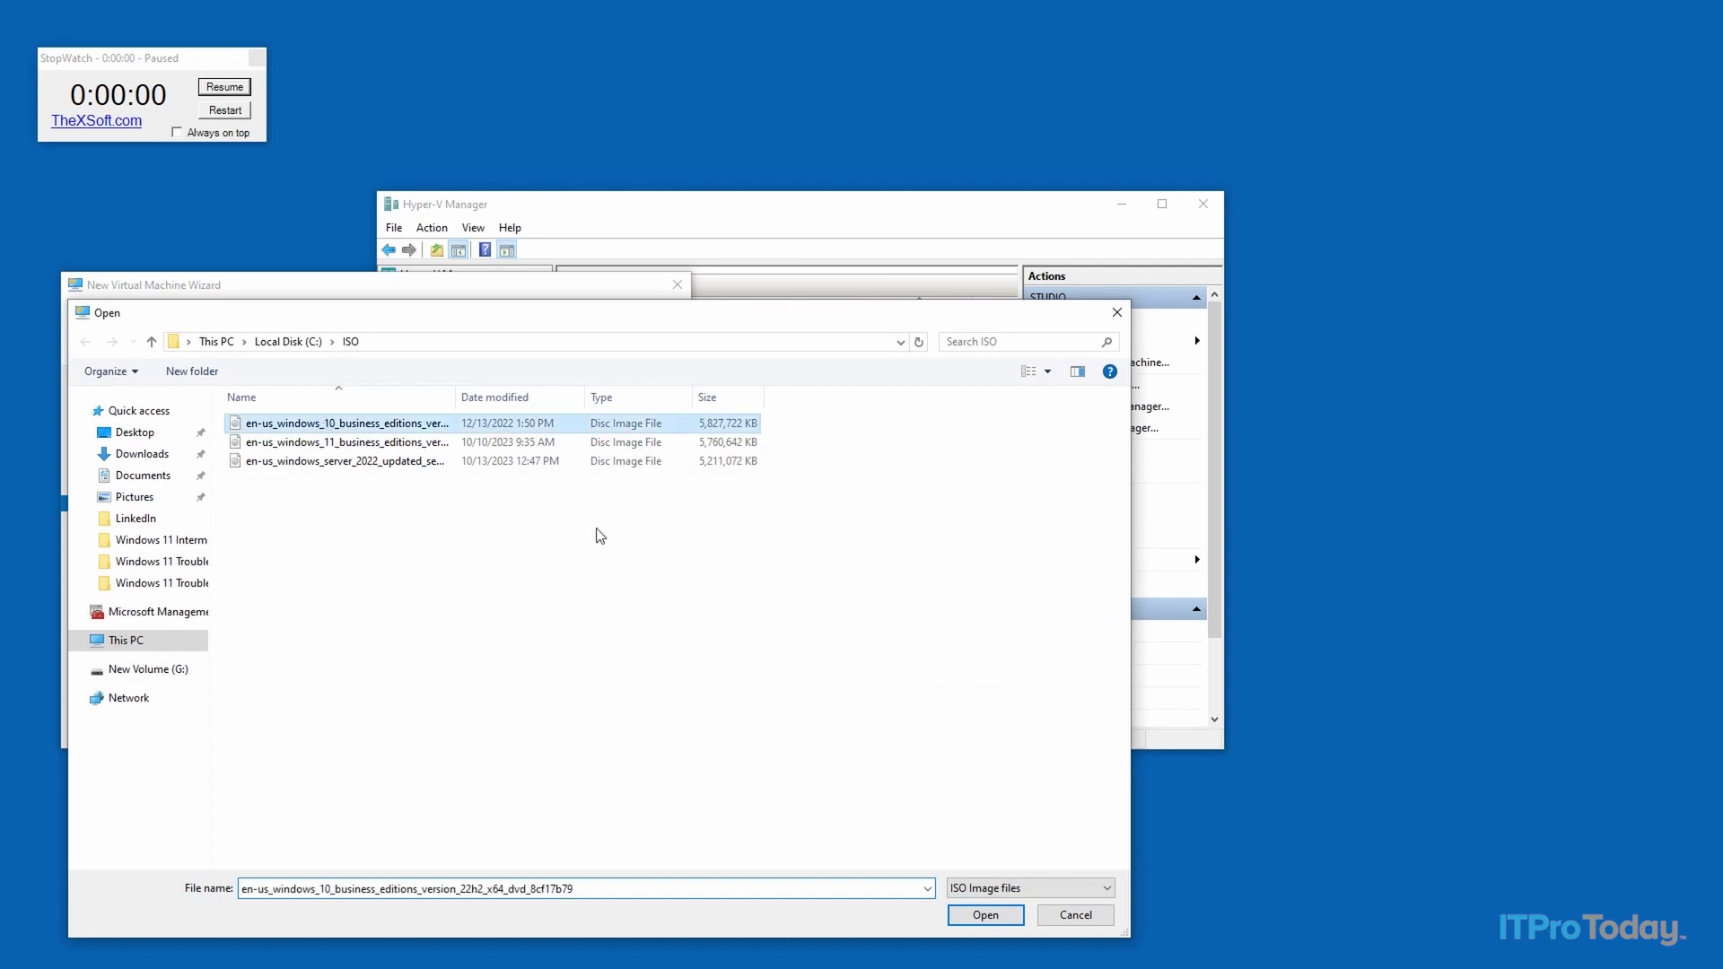
left_click(986, 914)
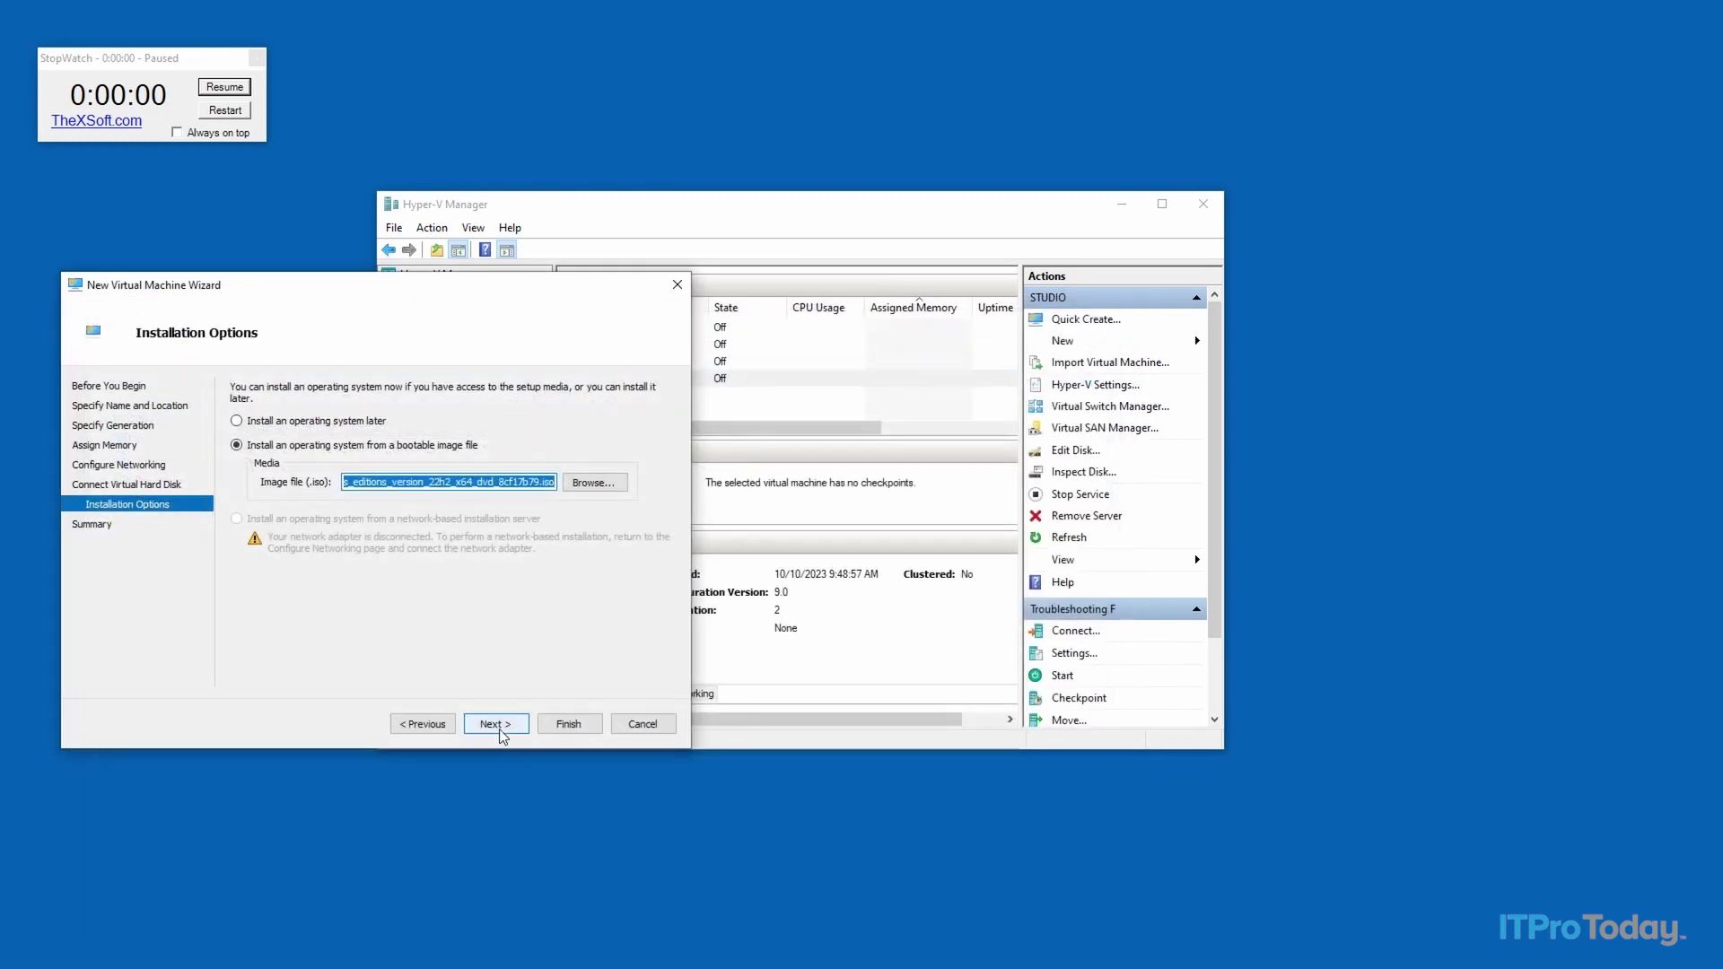
left_click(499, 724)
left_click(568, 725)
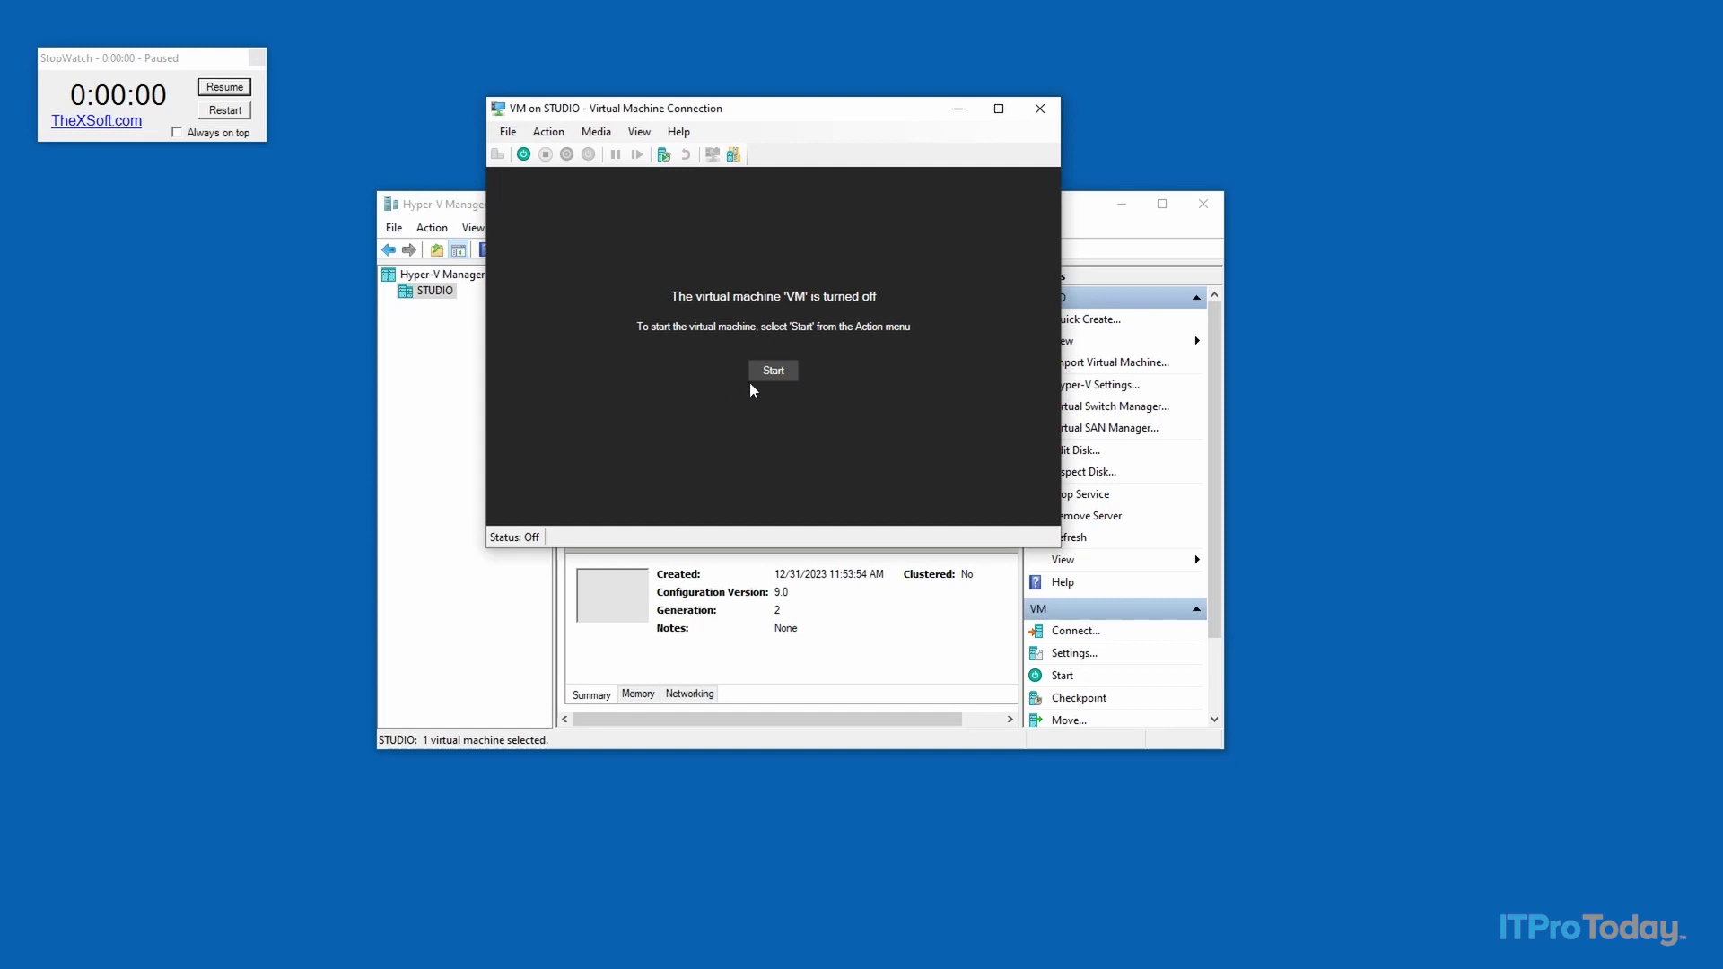
Start the virtual machine, boot it from the DVD and run the Windows installation with the English (United States) language settings
left_click(770, 371)
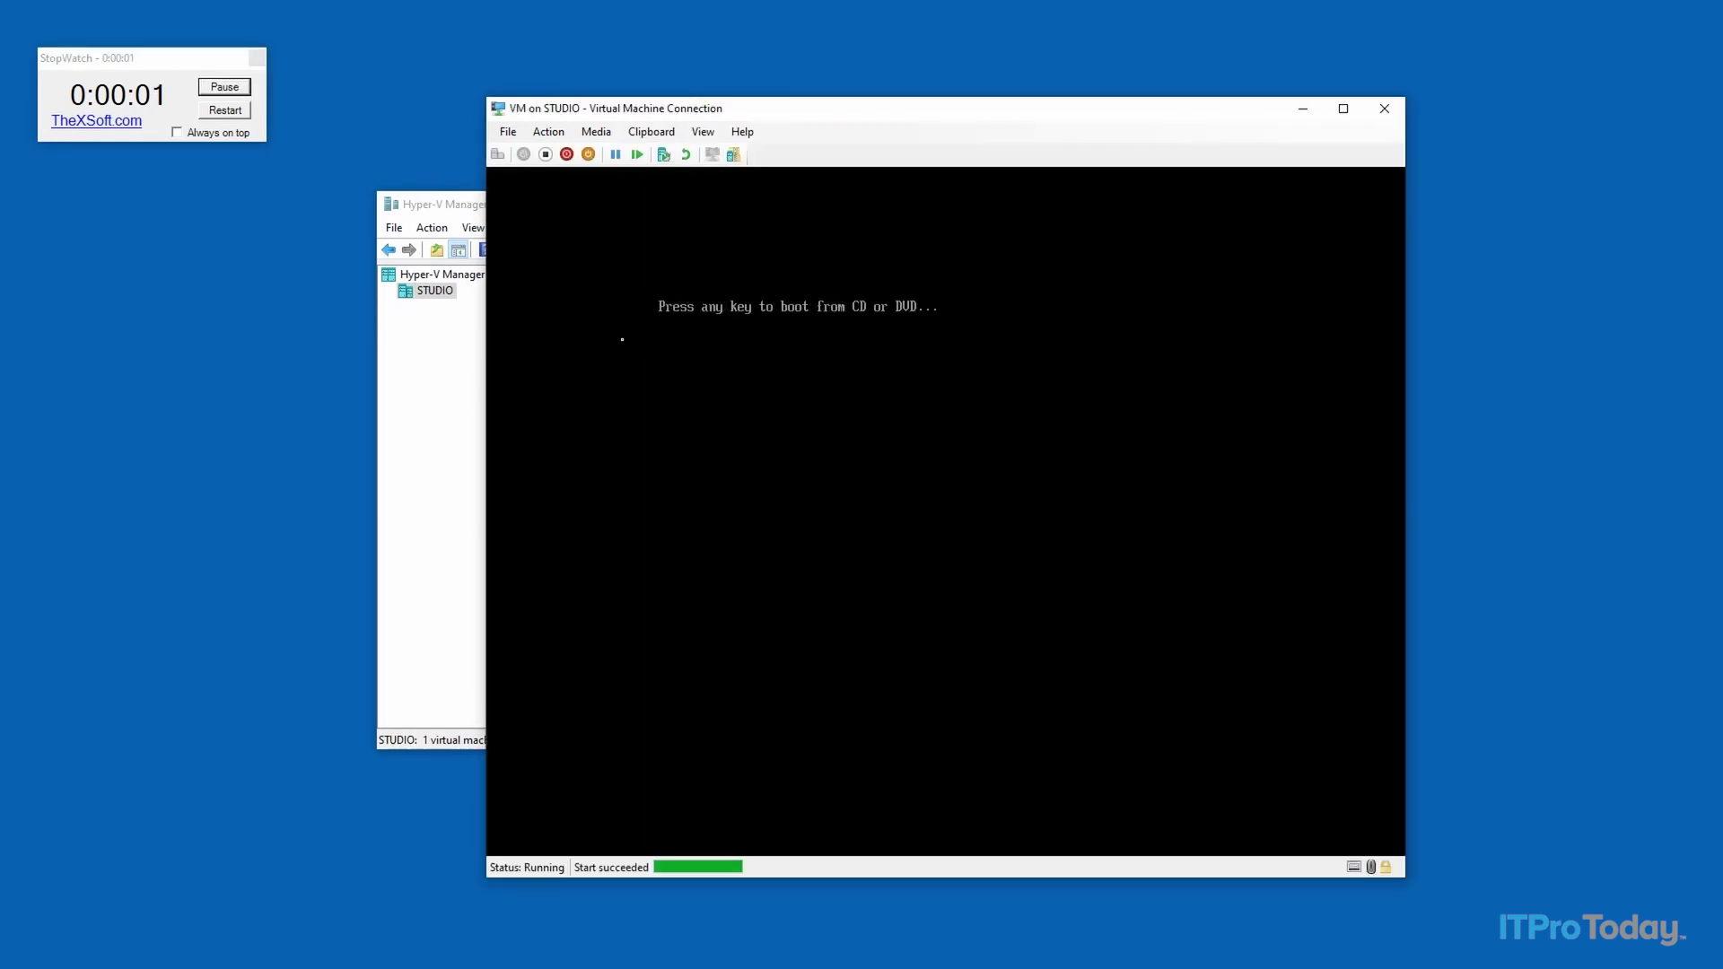
key("Return")
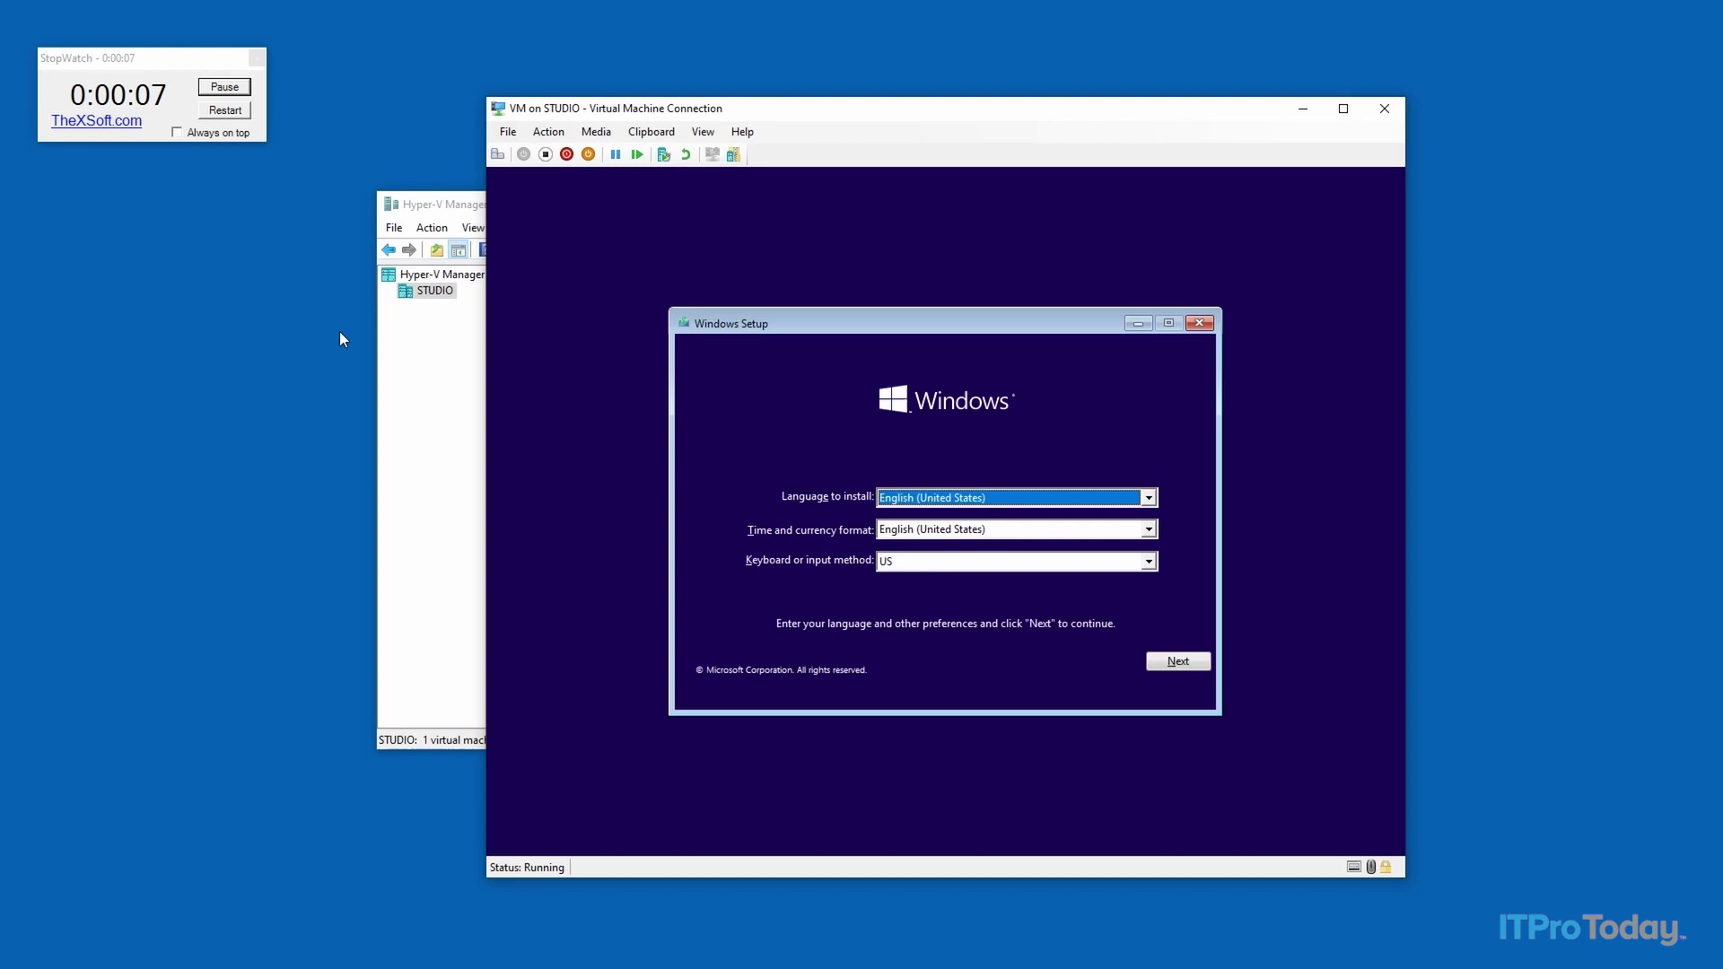
left_click(1179, 659)
left_click(945, 516)
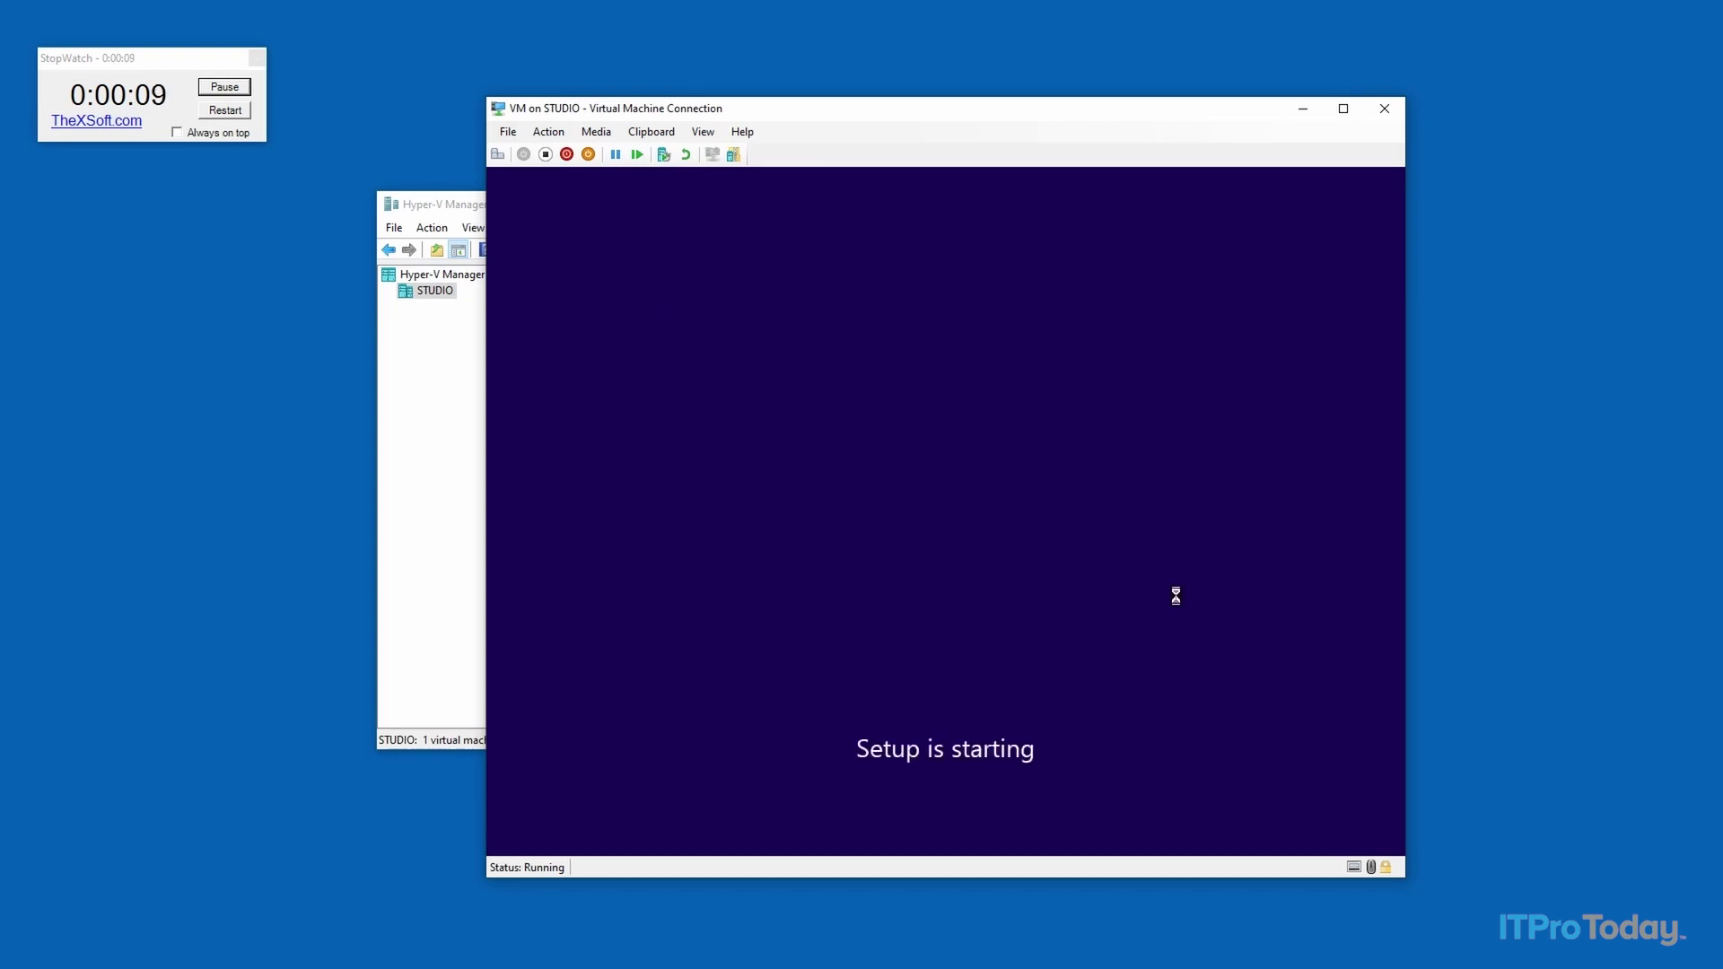
left_click(988, 458)
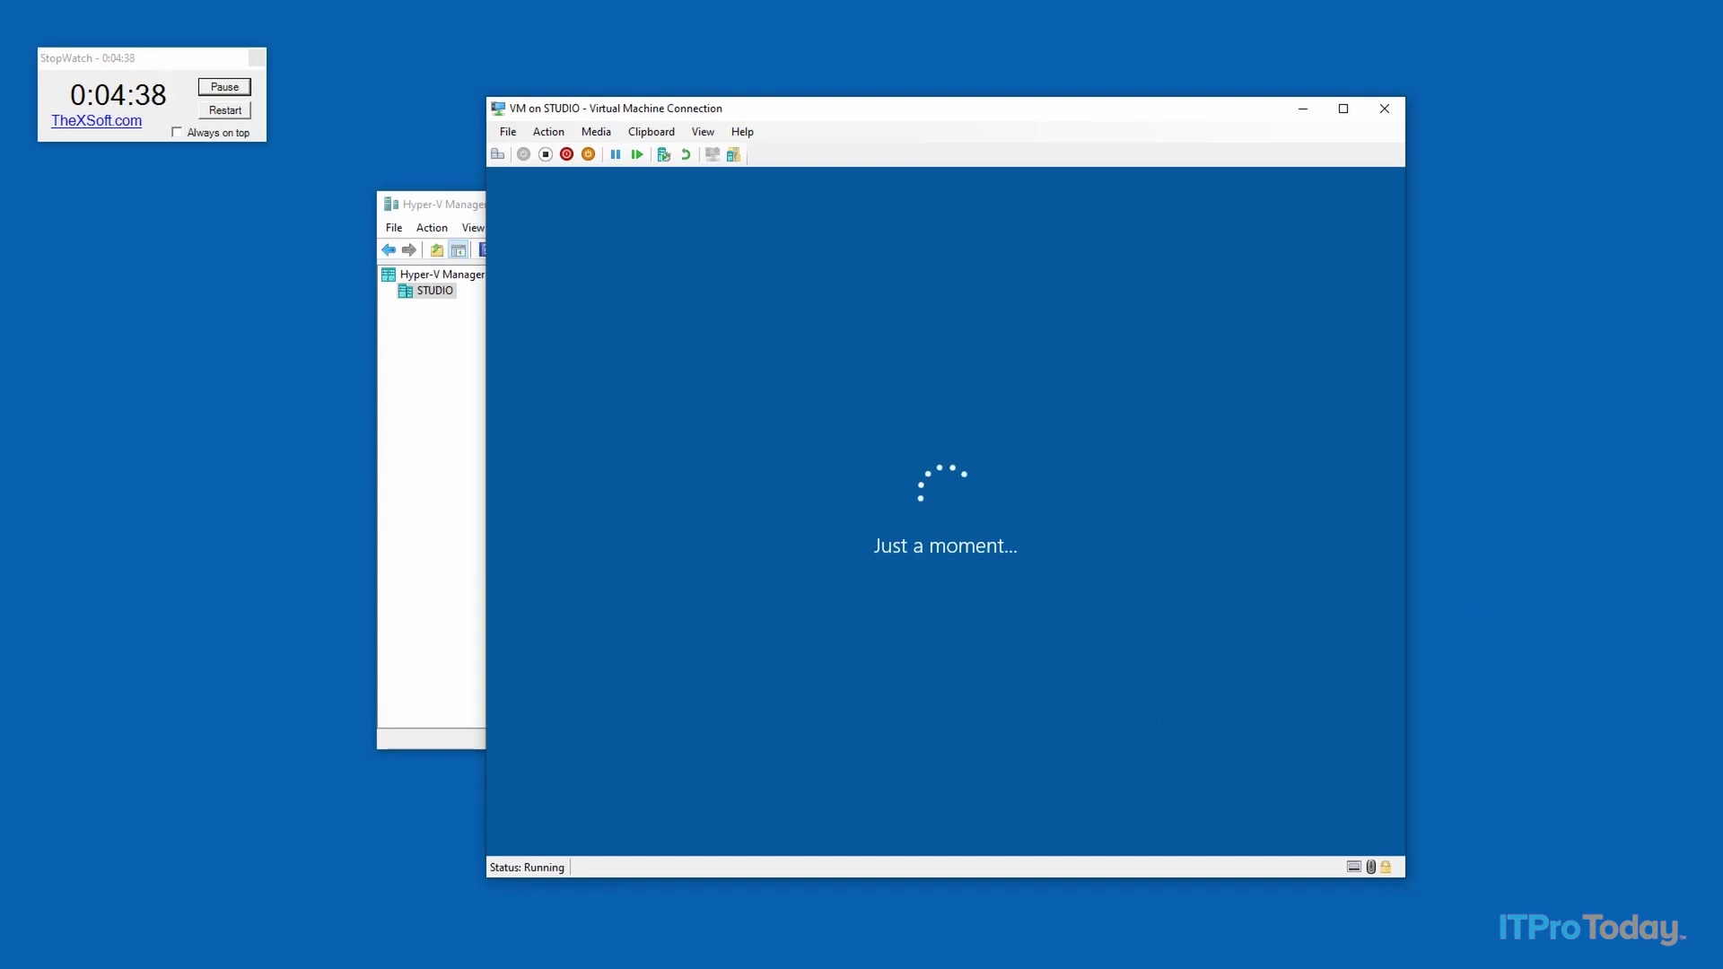
Enter the user's name for the Windows account and continue through the account setup
type("Brien")
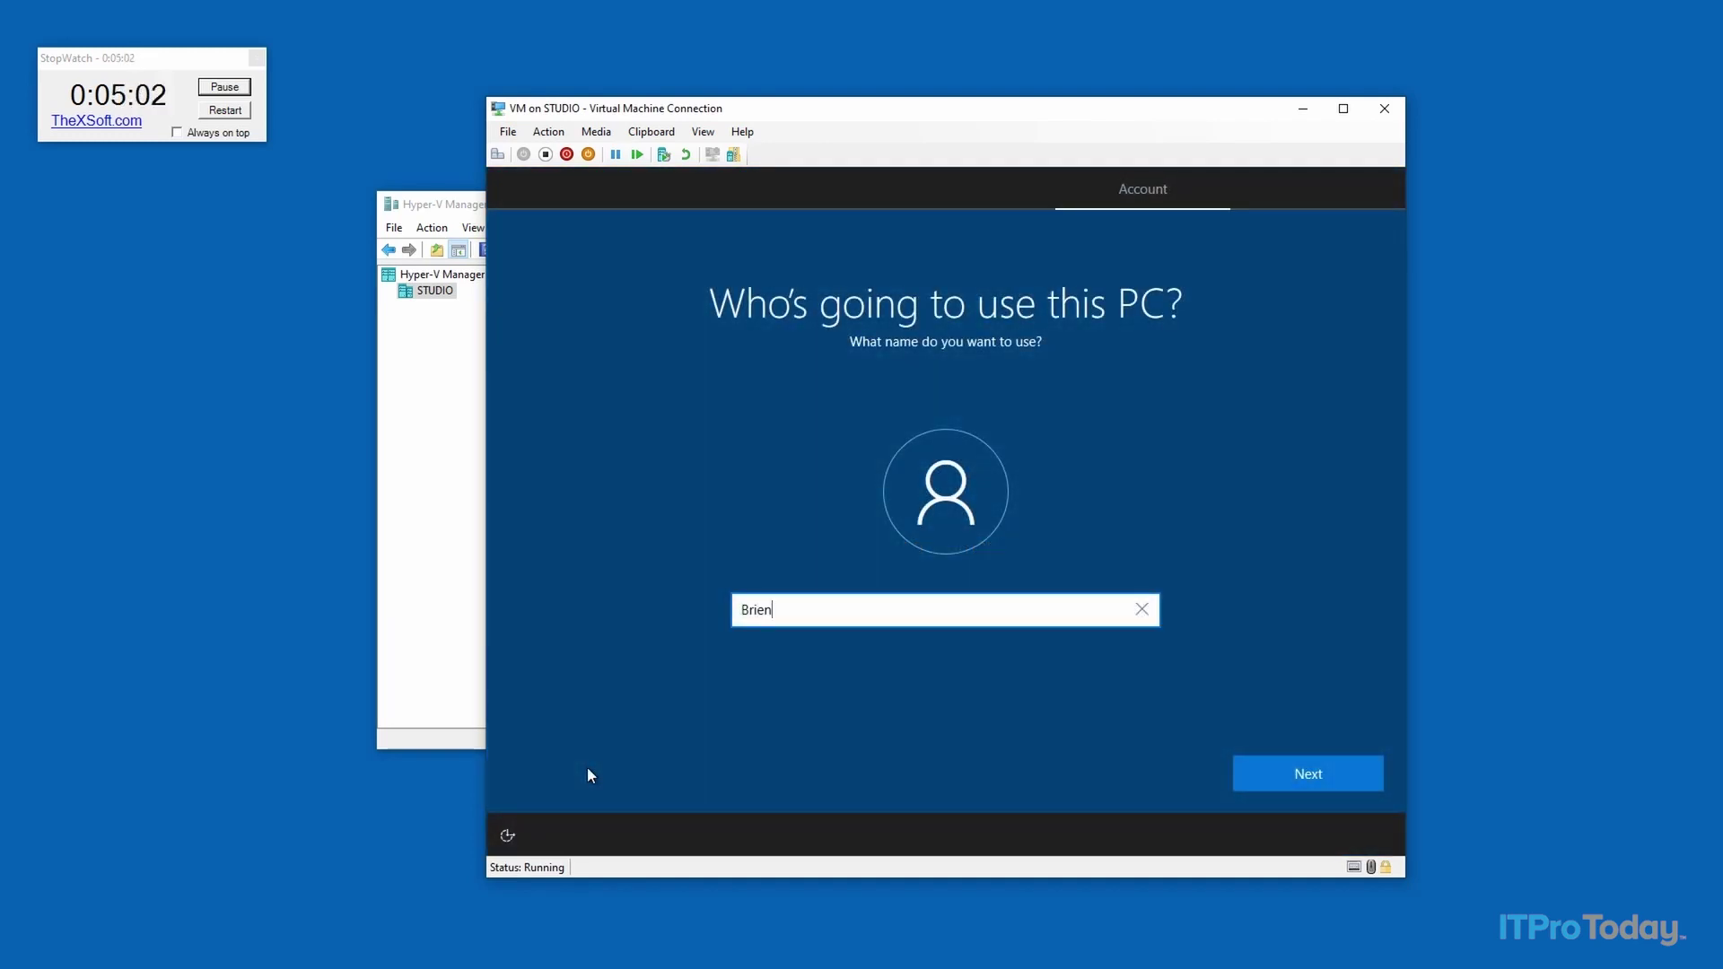
left_click(1294, 779)
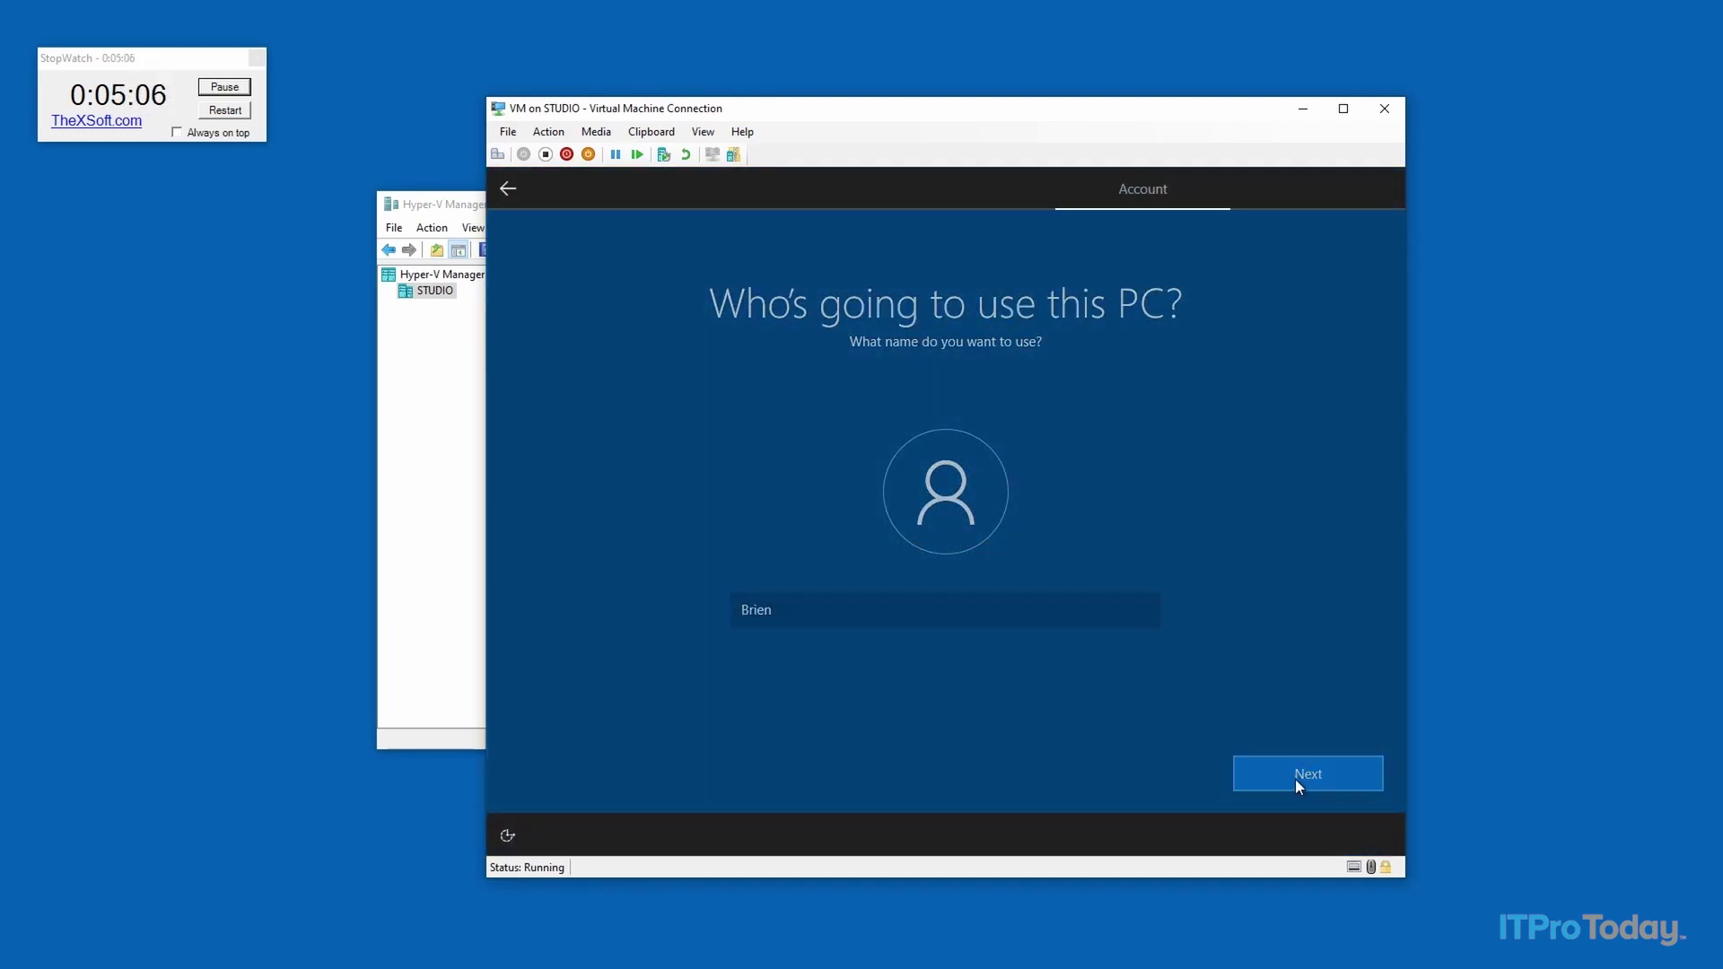
left_click(1292, 779)
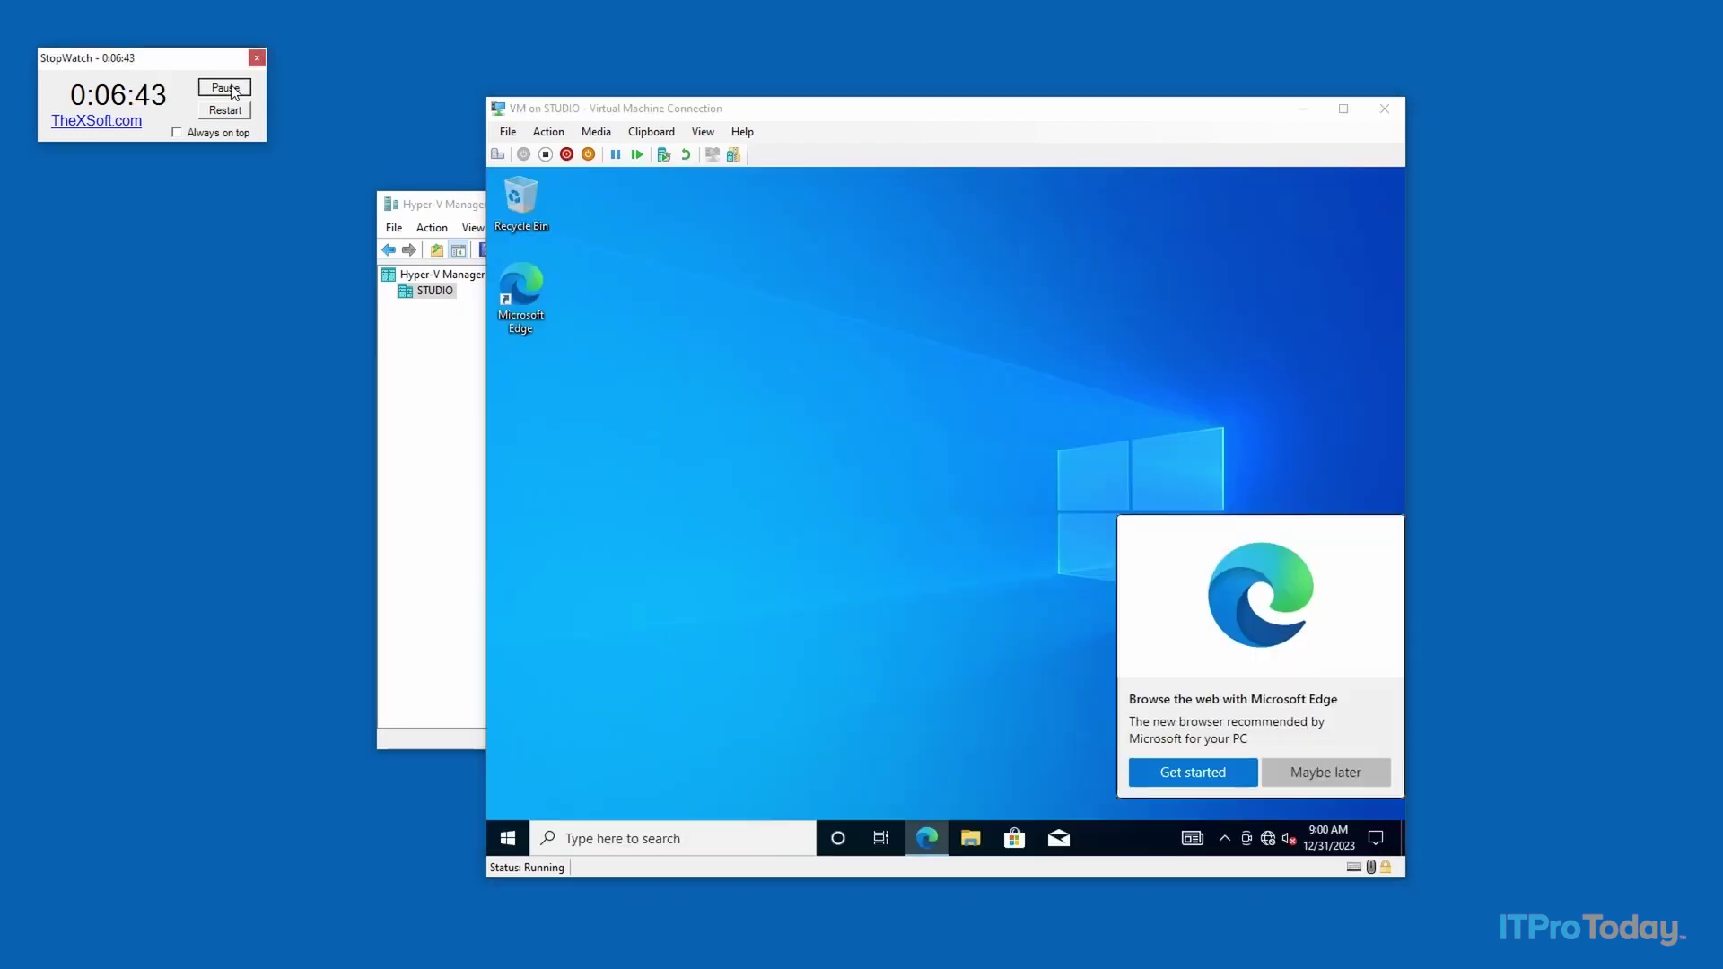
Stop the stopwatch once the Windows desktop has loaded, reset it to zero and leave it paused
left_click(233, 89)
left_click(230, 109)
left_click(226, 88)
Create a 30 GB NTFS RAM disk with drive letter R: in ImDisk and dismiss the fast startup warning
left_click(460, 455)
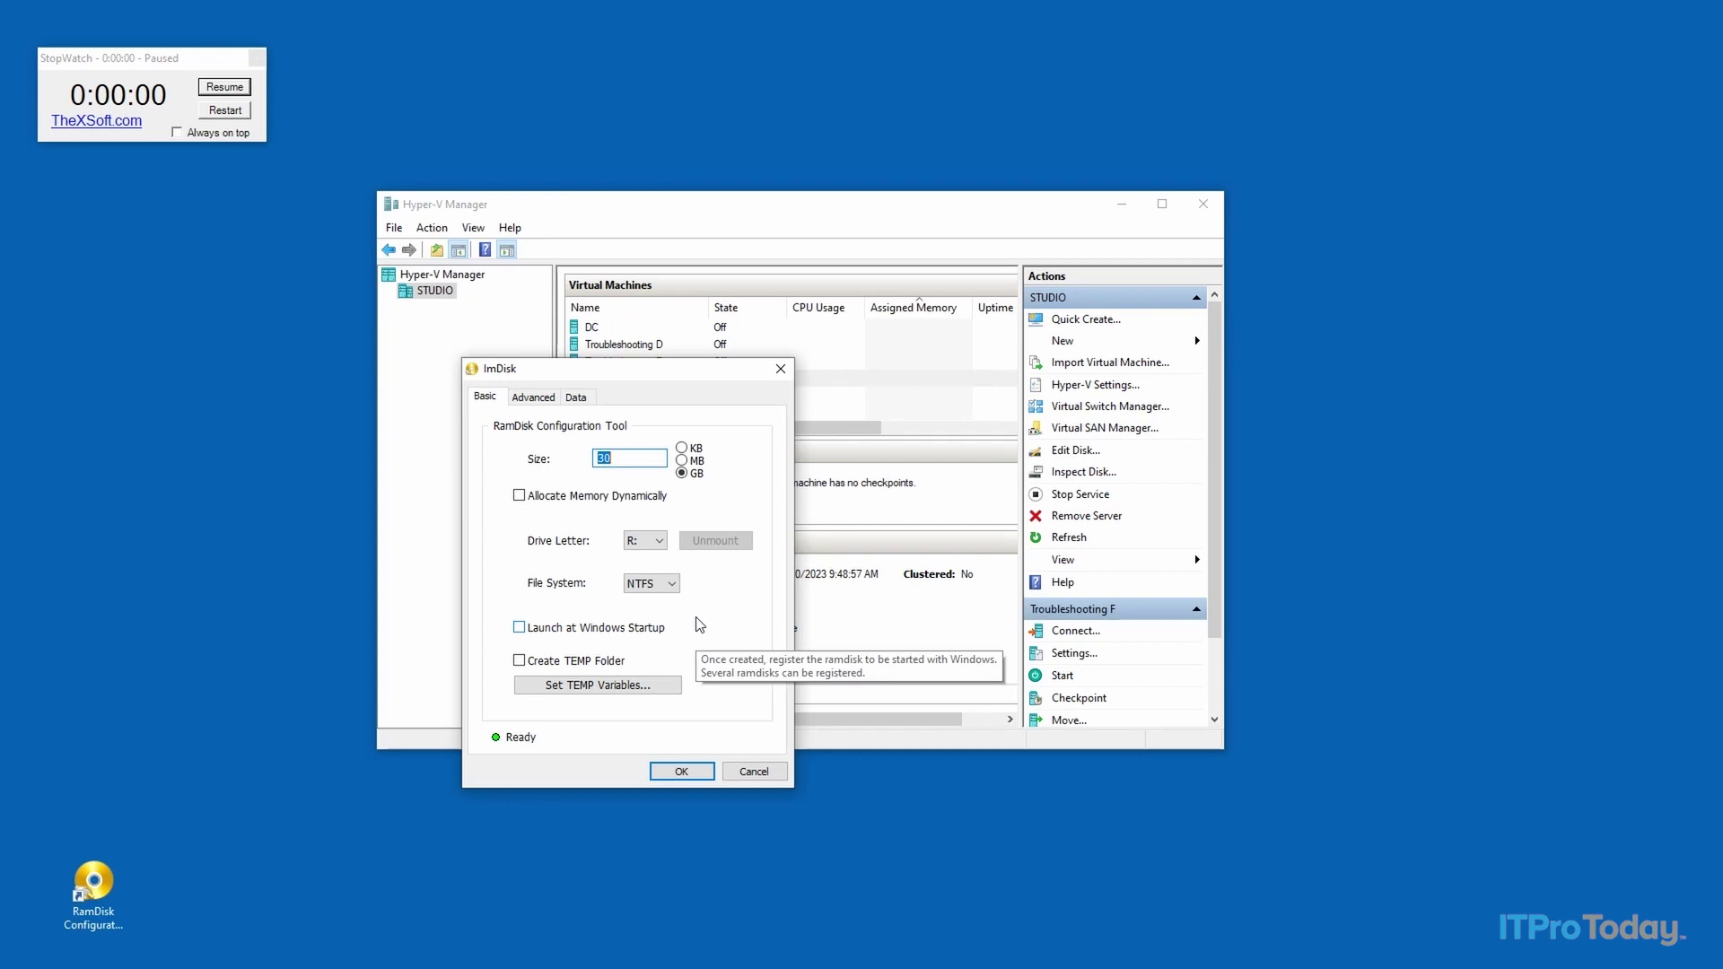
left_click(697, 777)
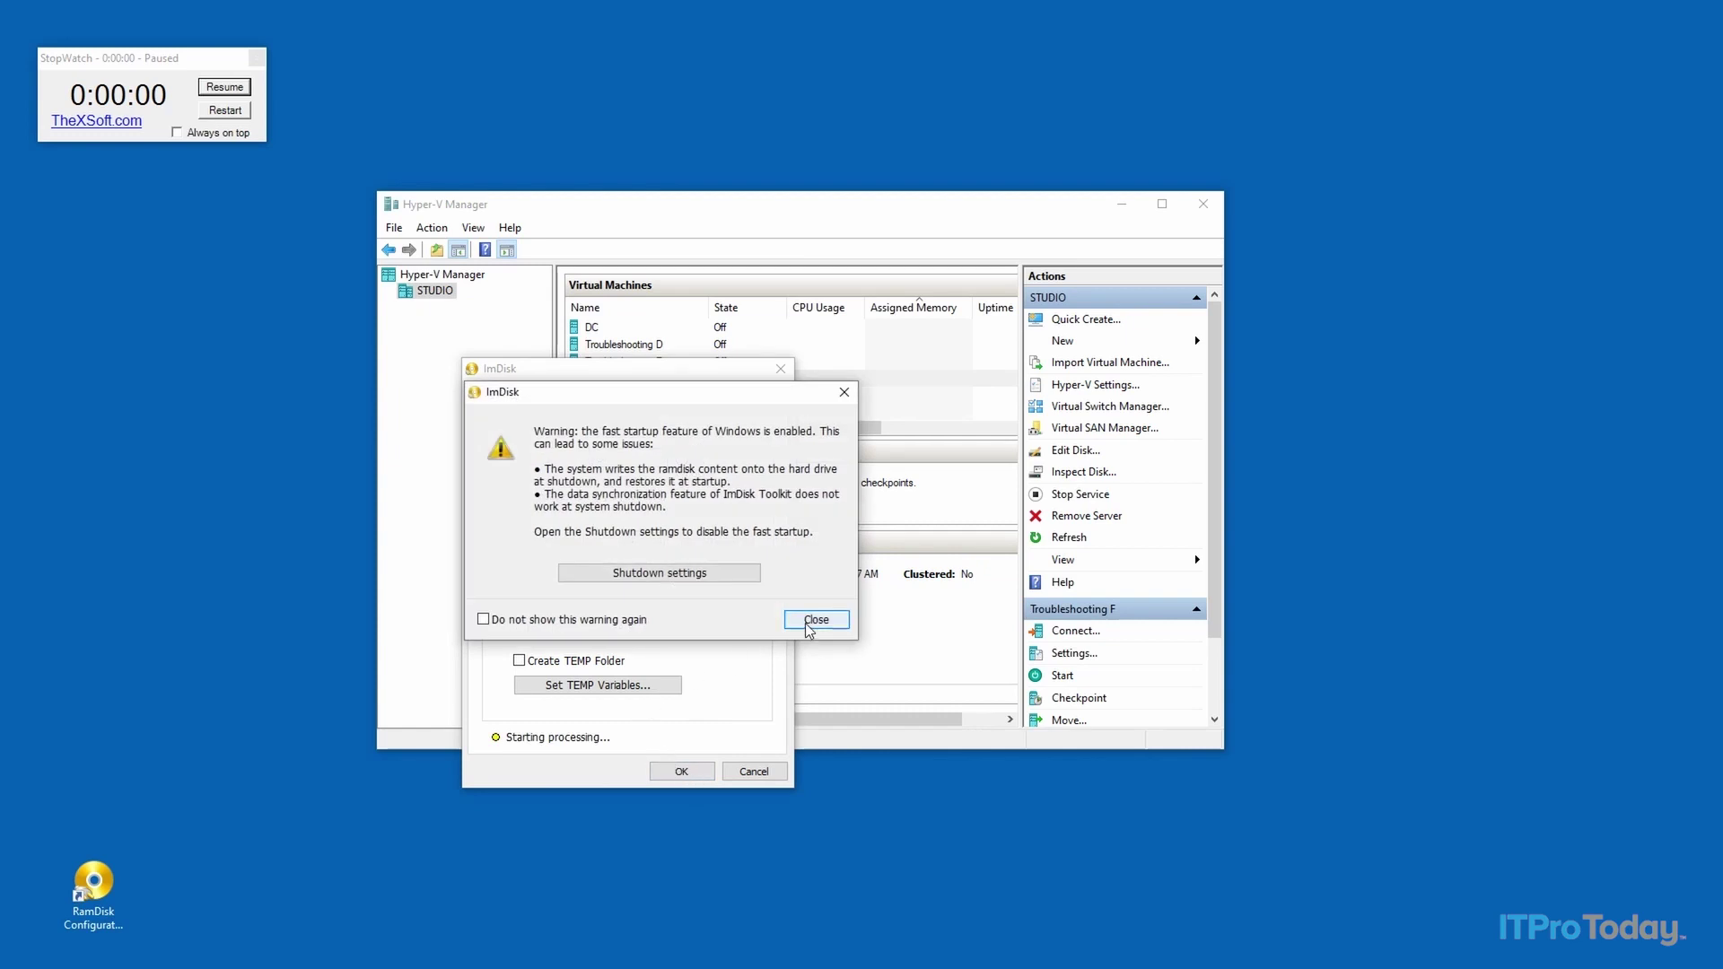
left_click(813, 621)
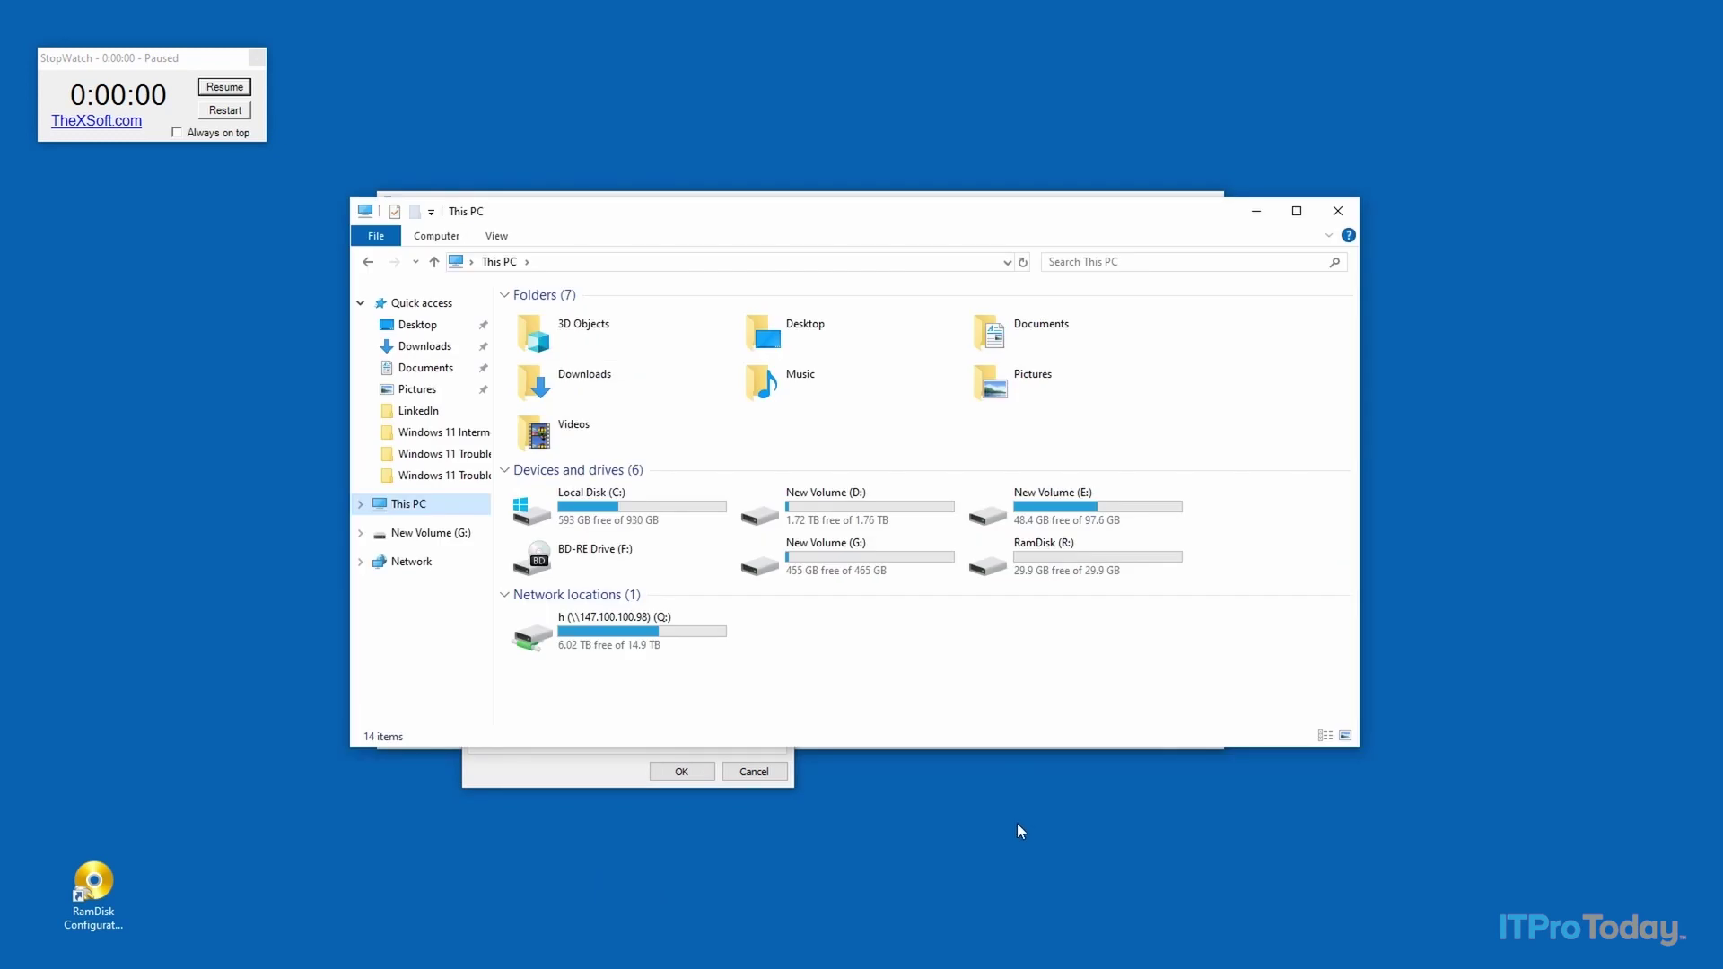
Inspect the contents of the RamDisk (R:) volume, and close File Explorer and the RAM disk configuration tool
double_click(1073, 552)
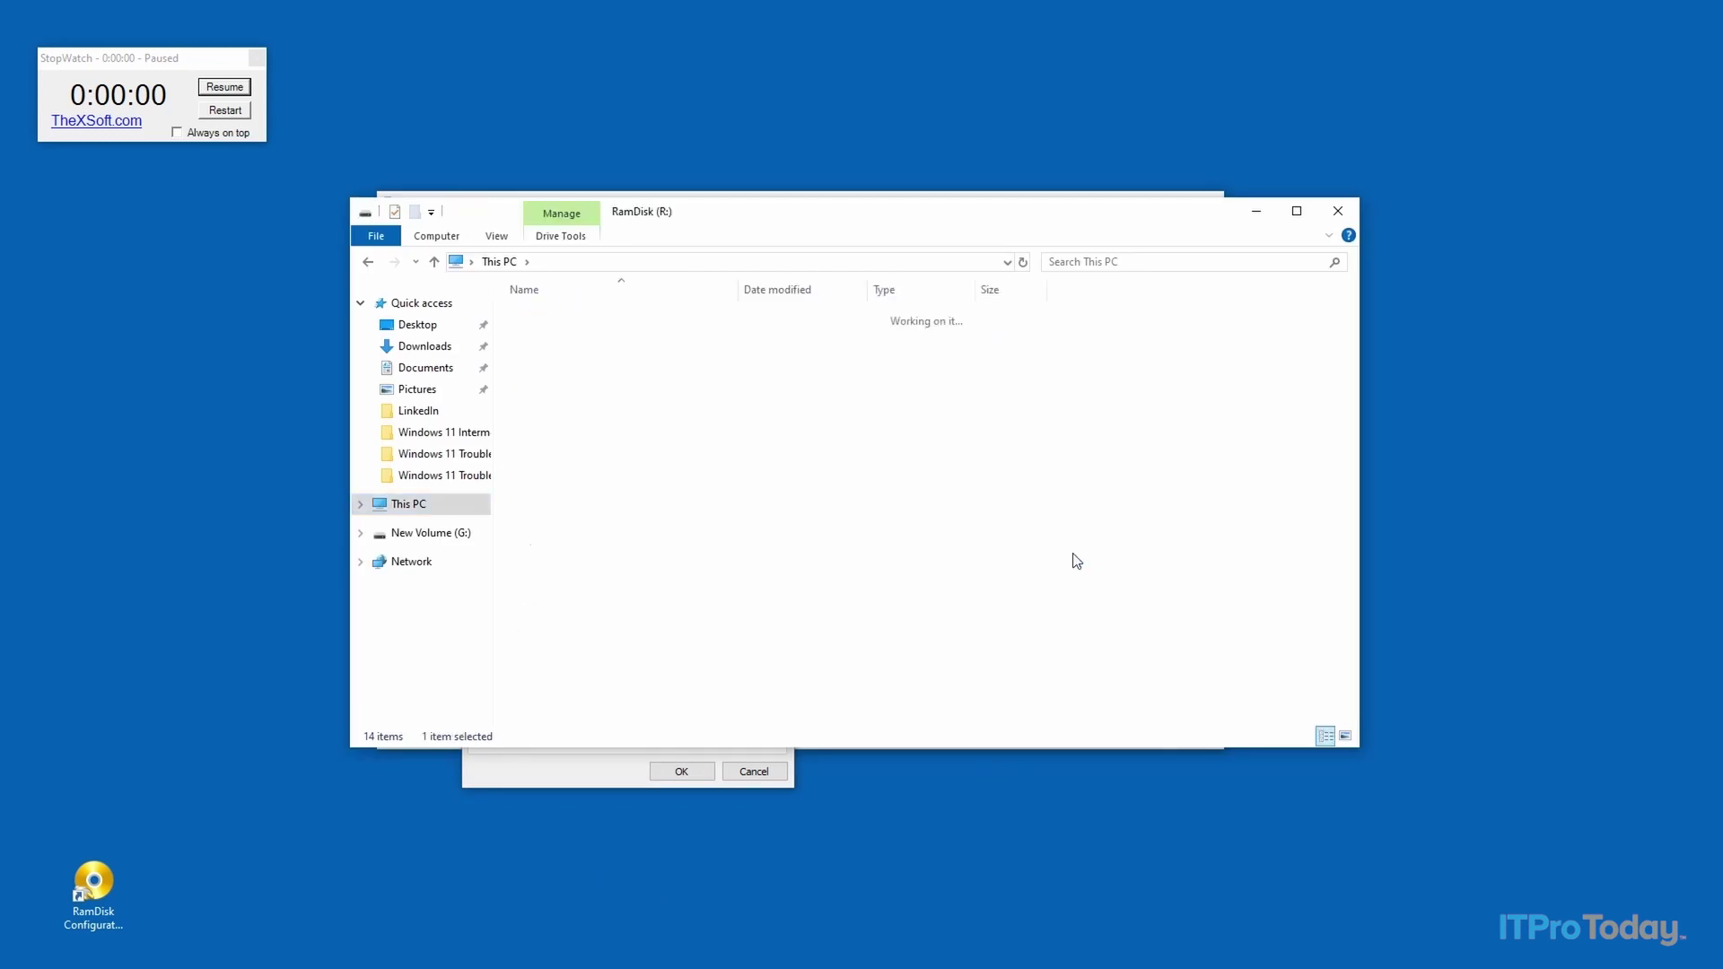
left_click(1338, 213)
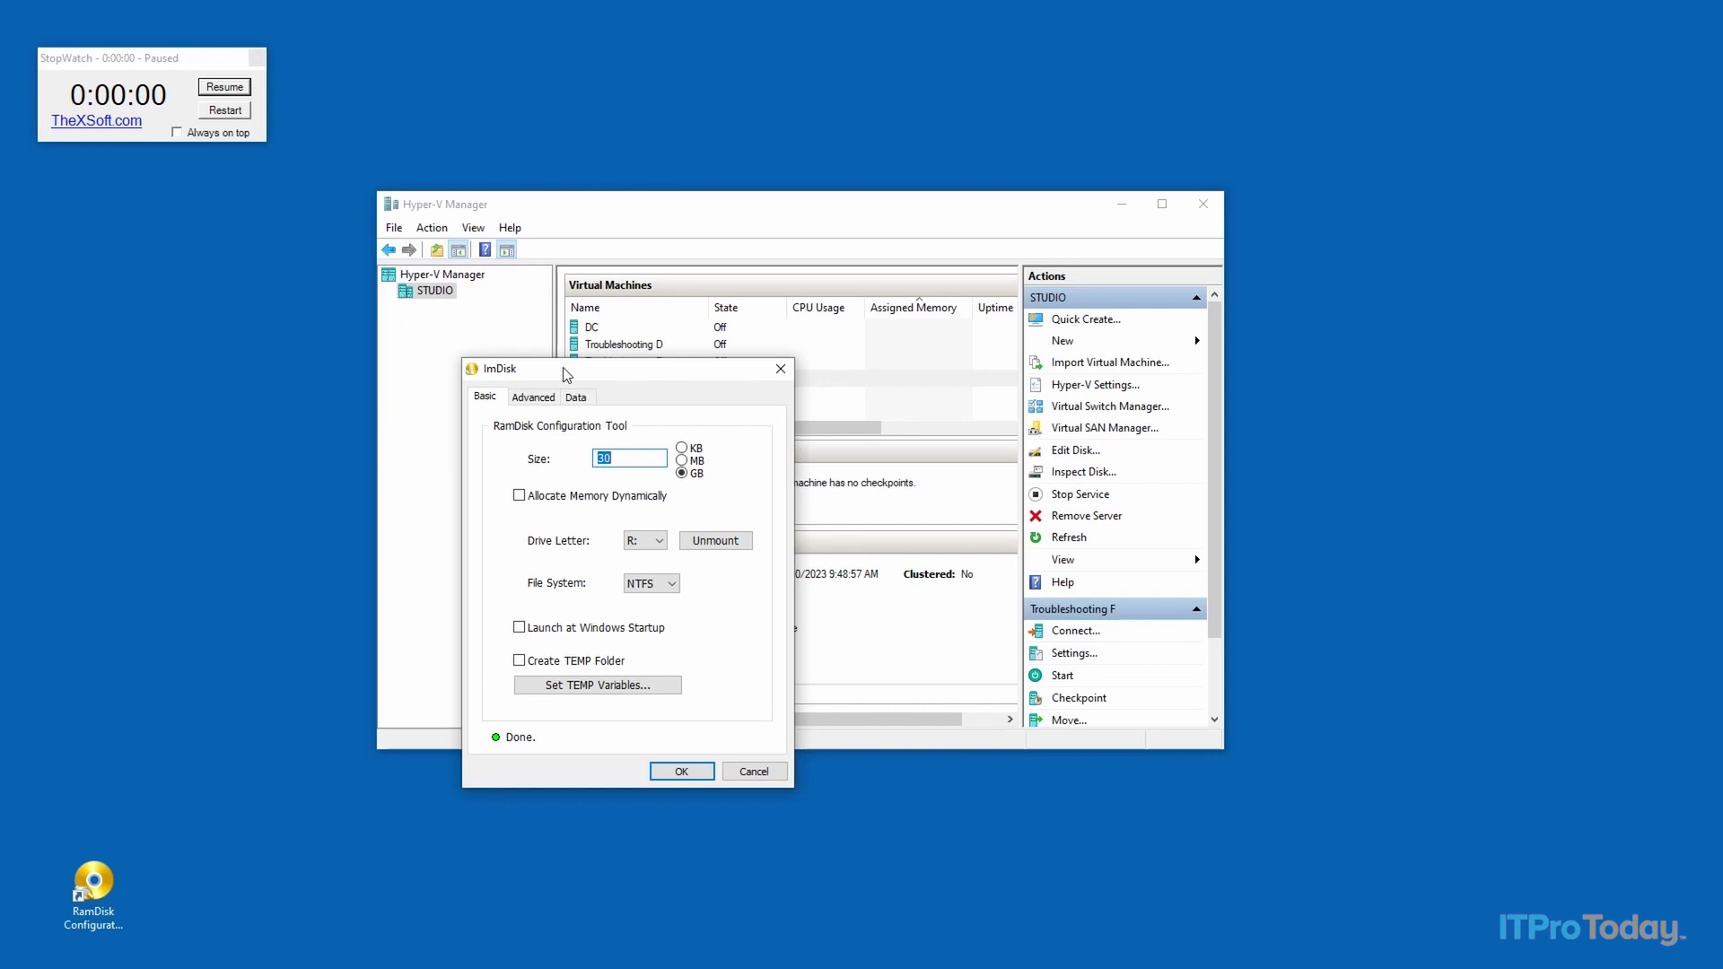
left_click(681, 771)
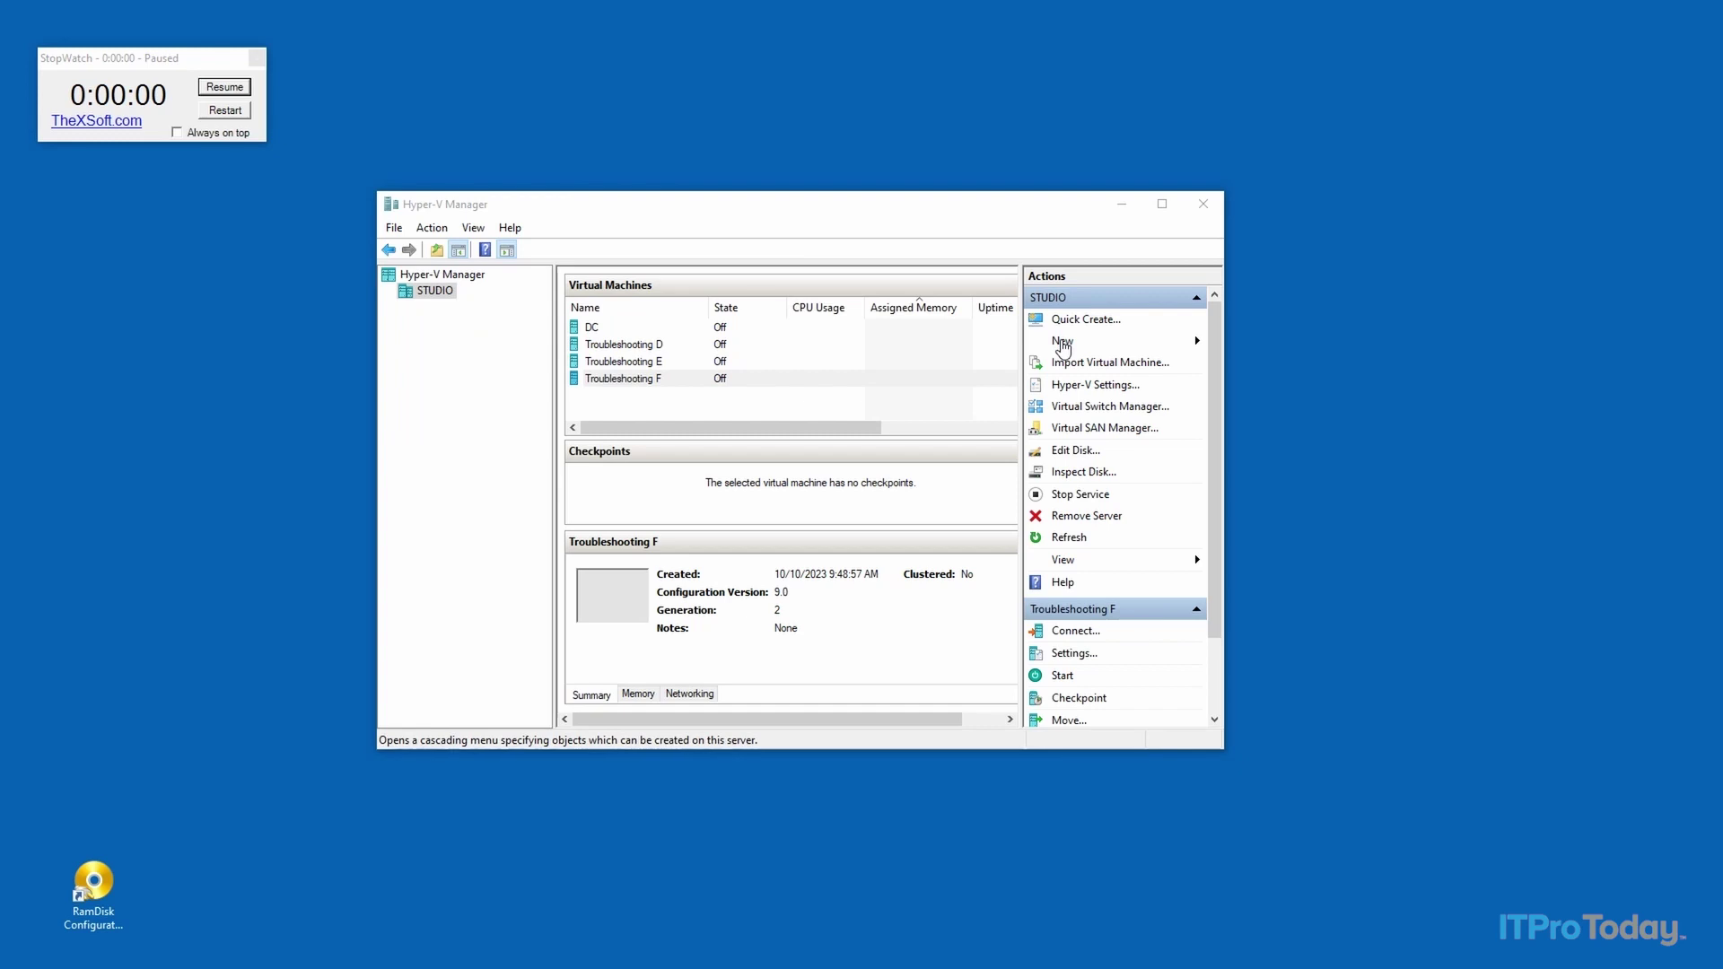
Start creating a virtual machine named VM and set its storage to a different location, R:\VMs\
left_click(1062, 343)
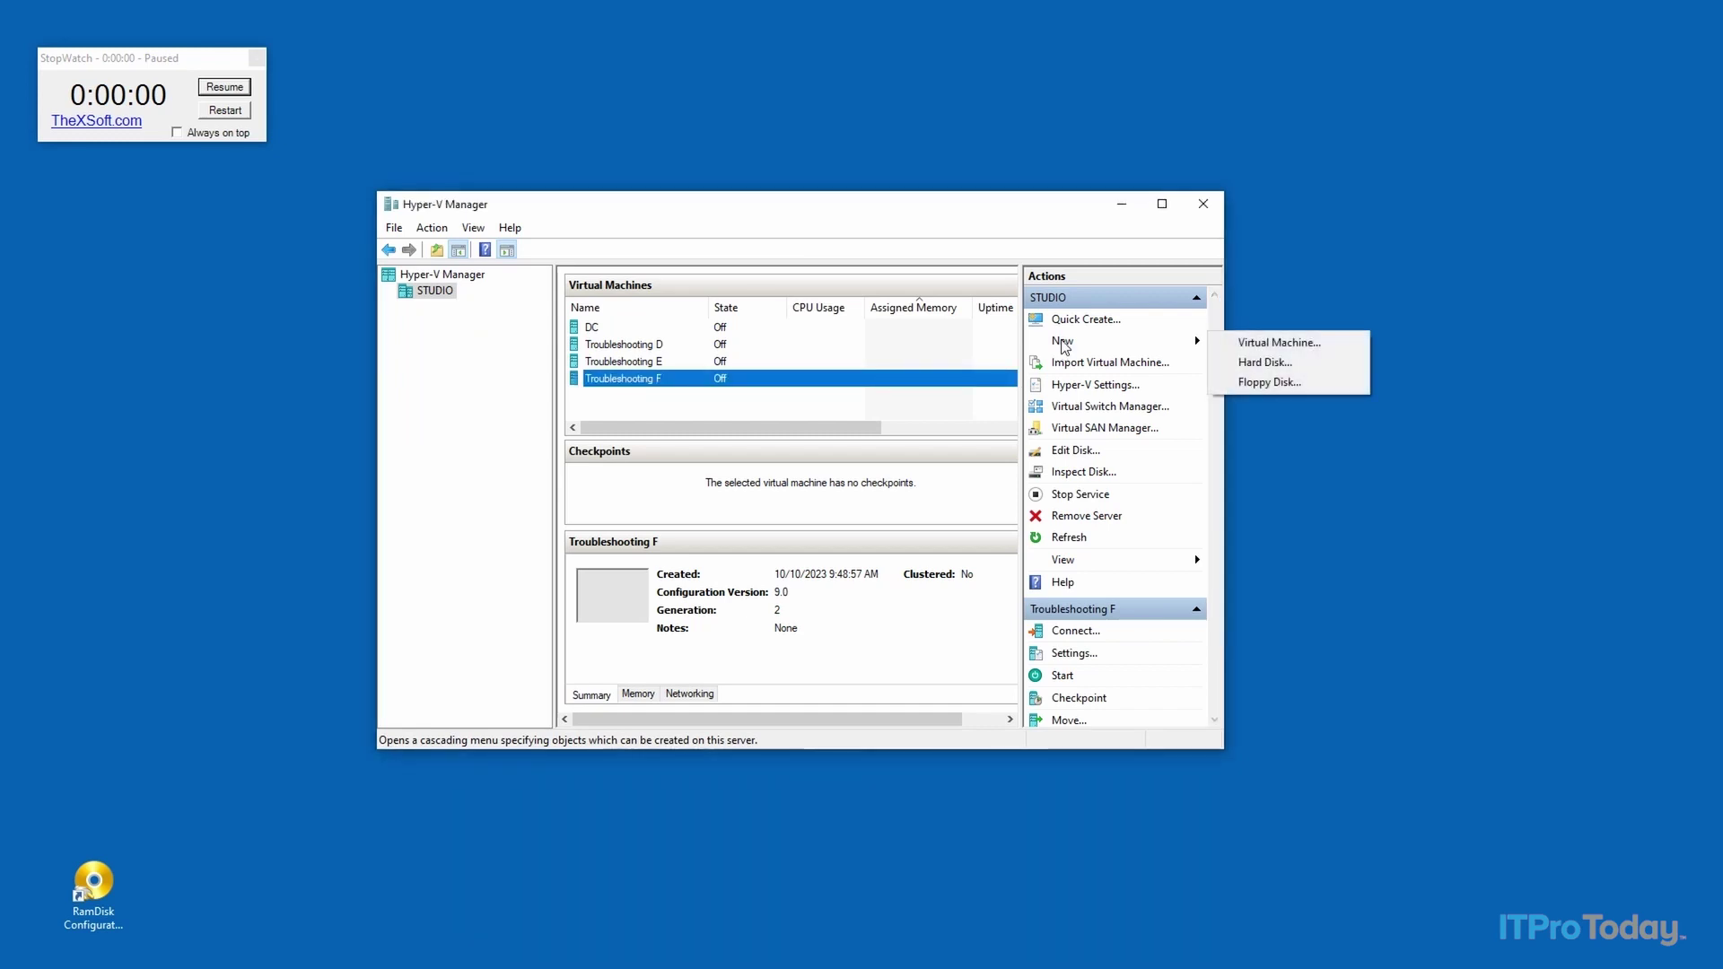
left_click(1280, 344)
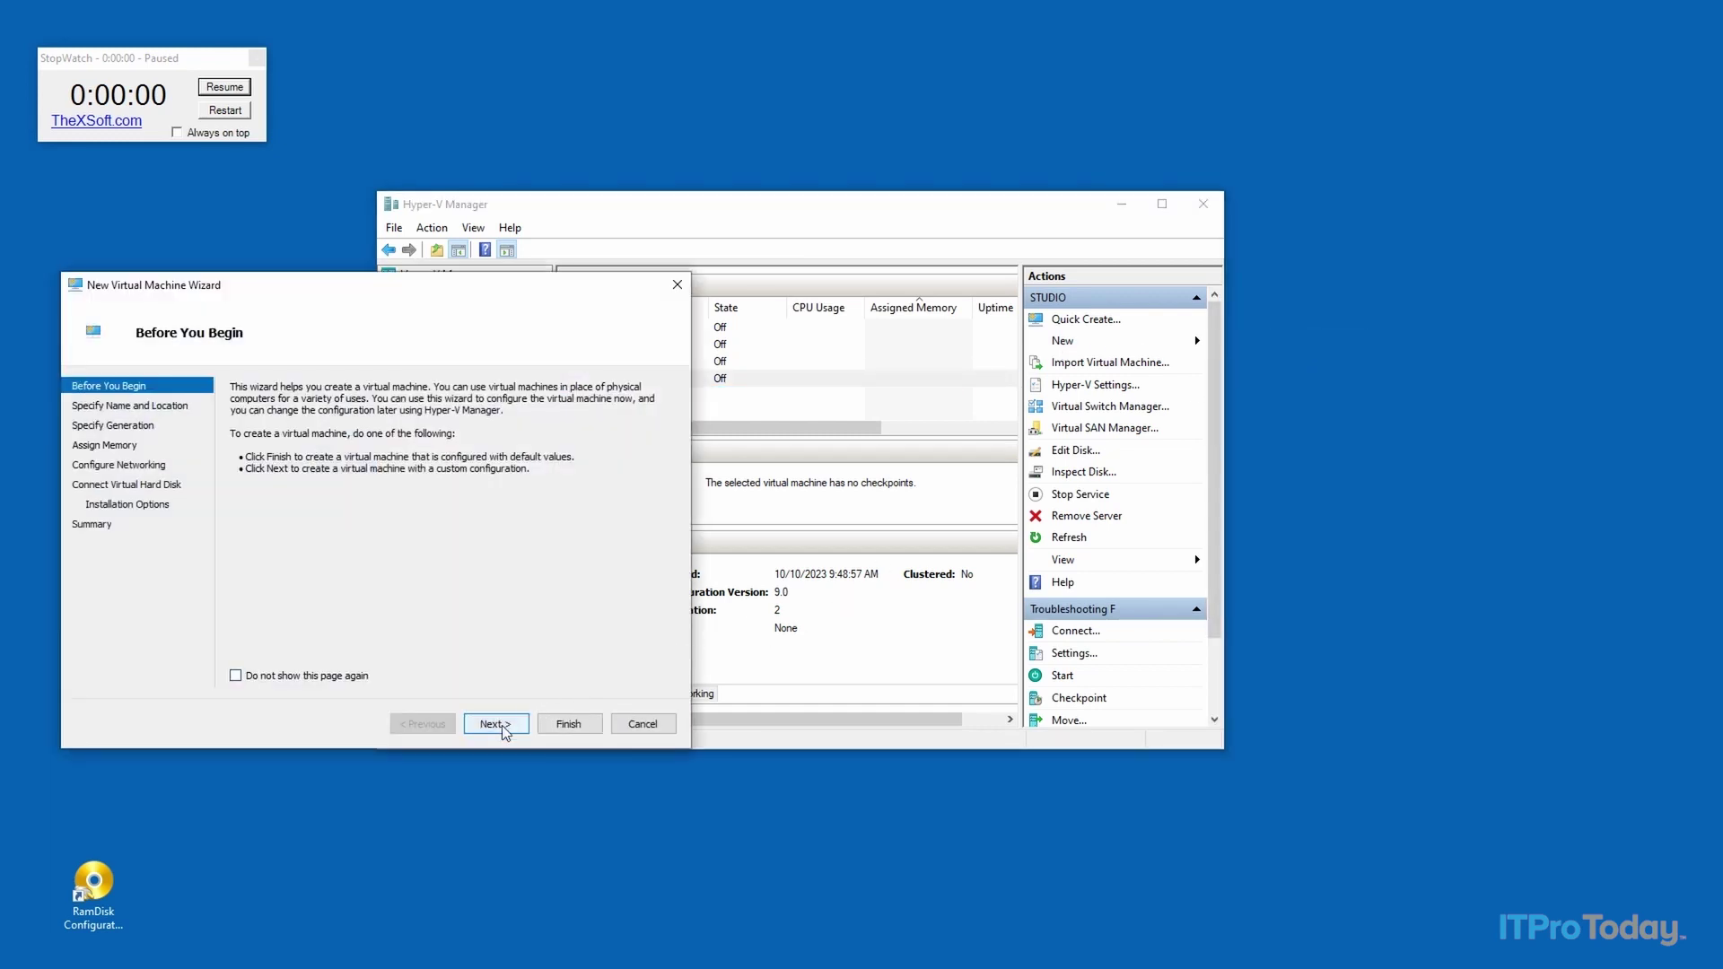
left_click(496, 725)
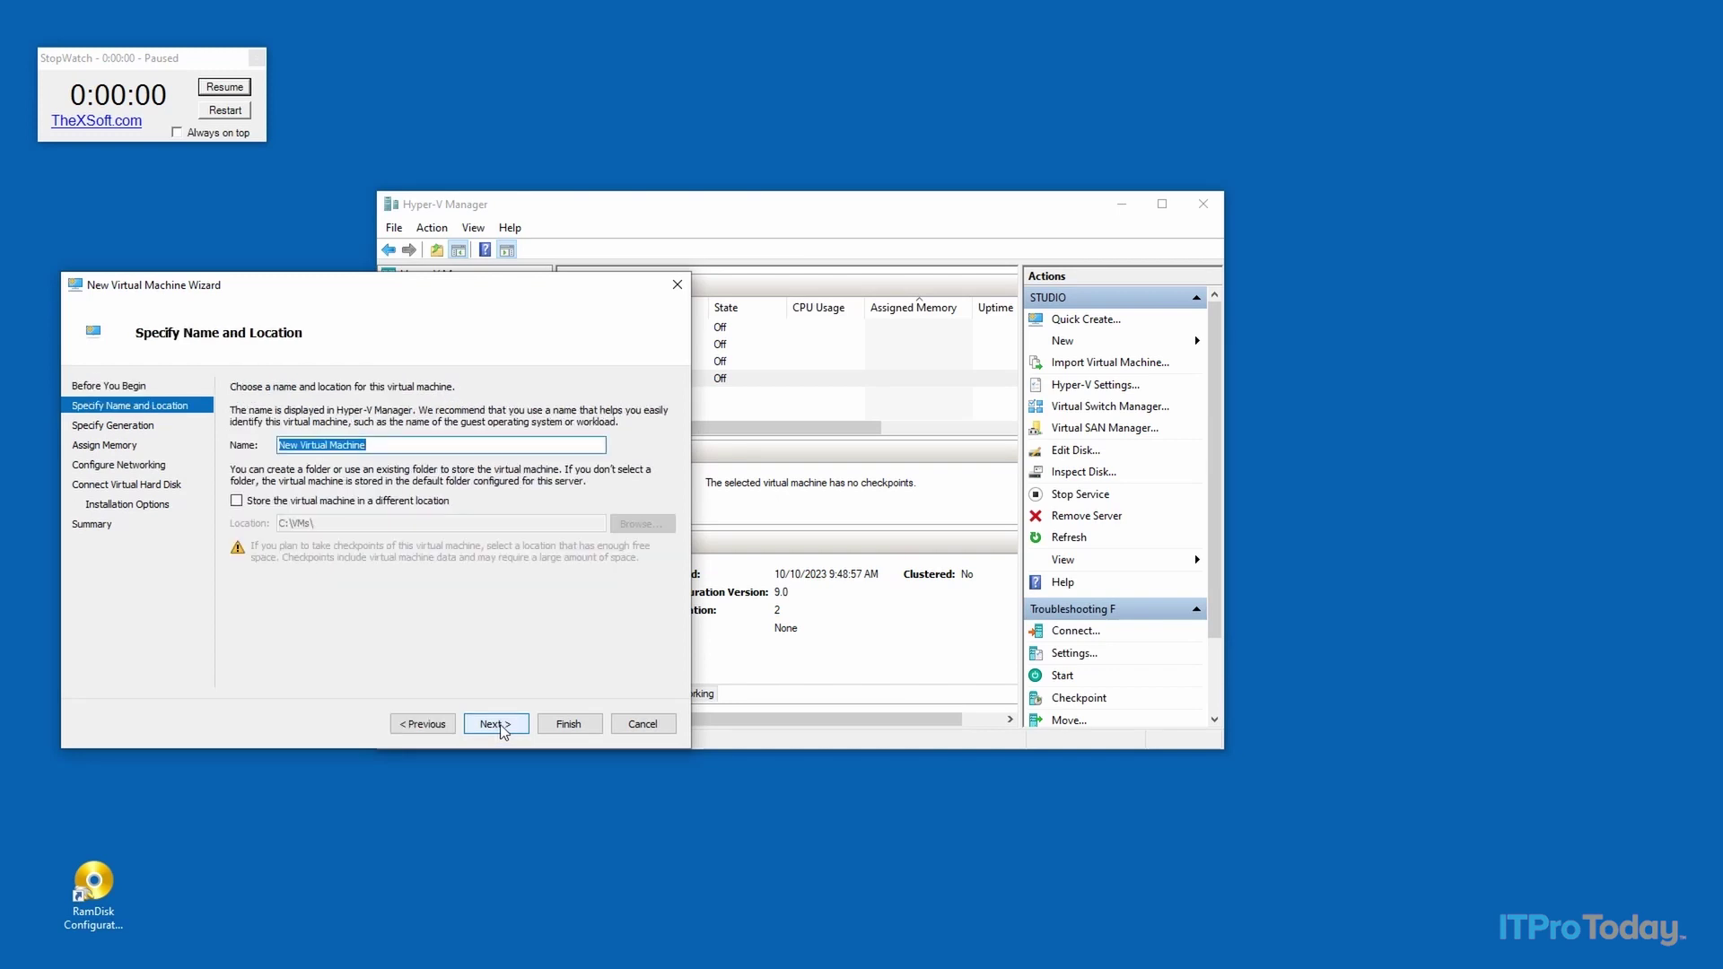
type("VM")
left_click(237, 501)
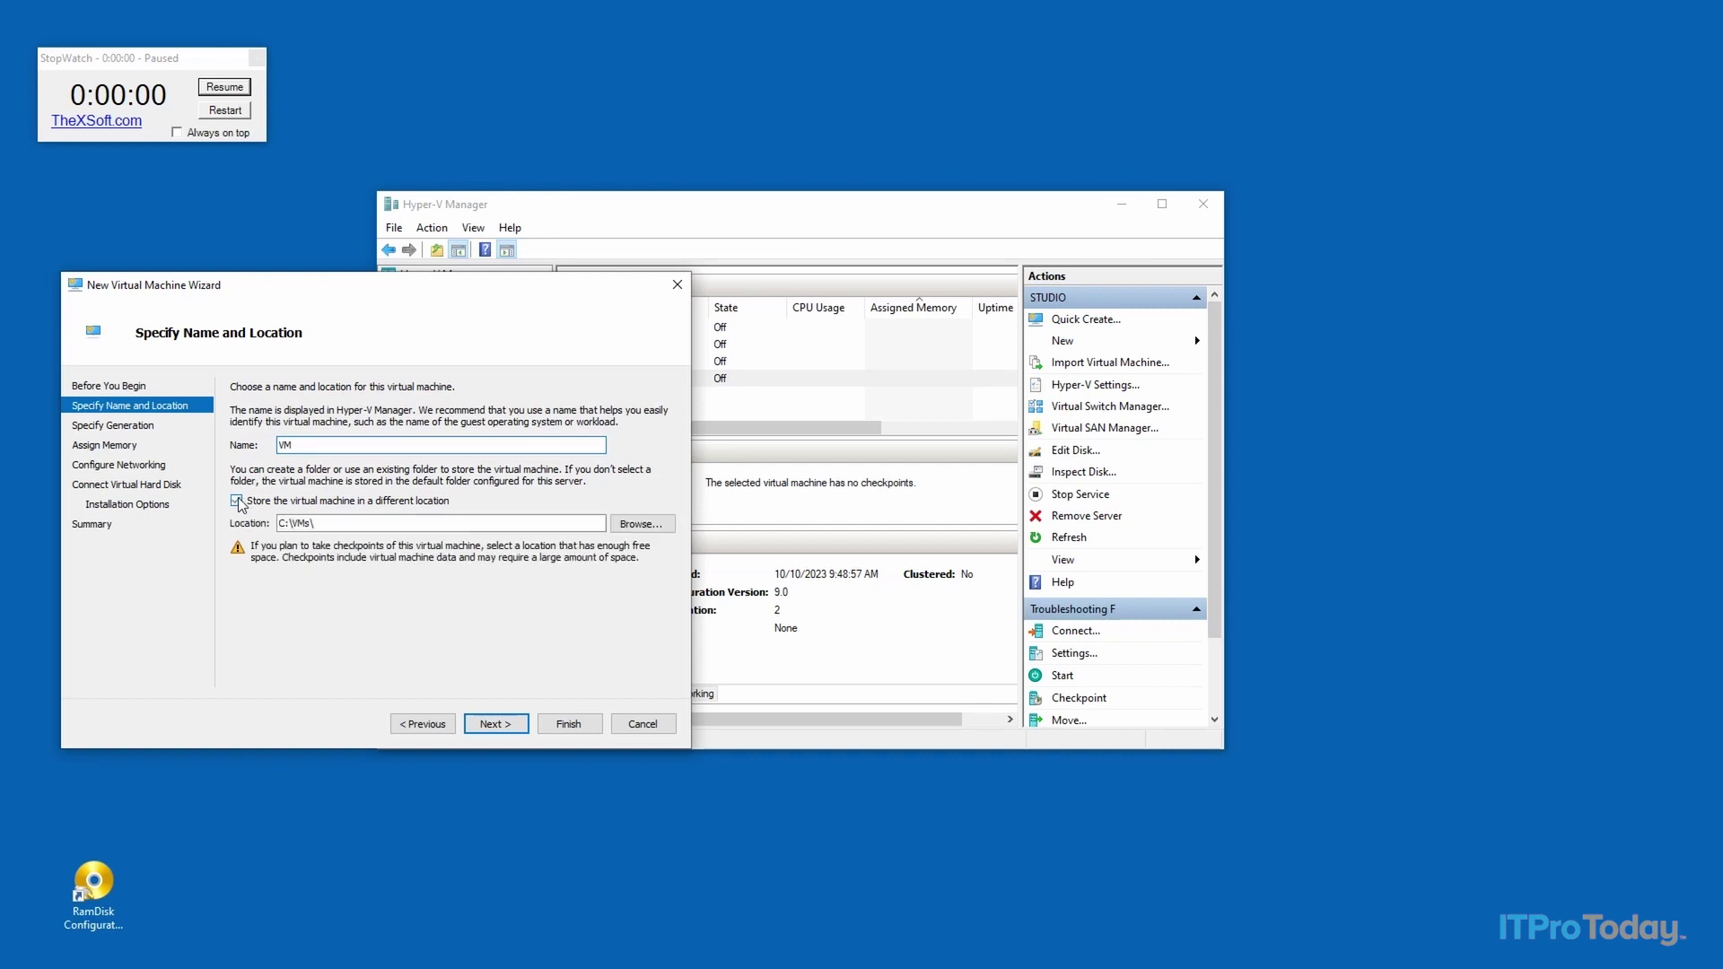
left_click(282, 523)
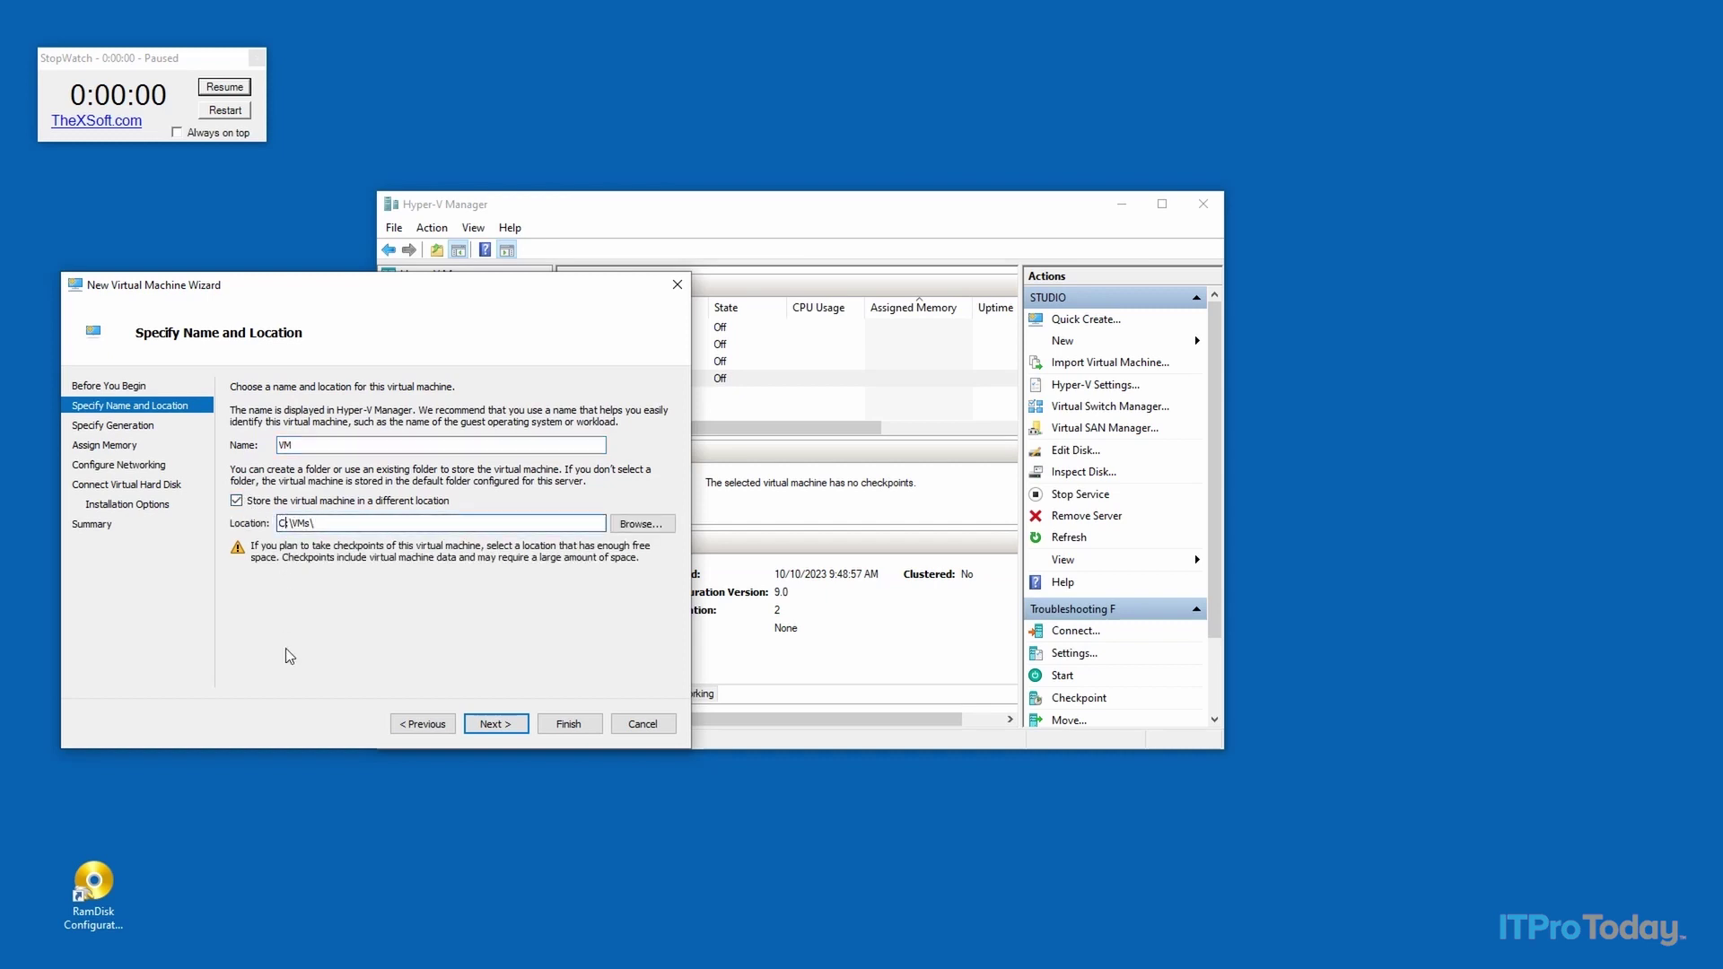
key("BackSpace")
type("R")
Create a VMs folder on RamDisk (R:), select it as the virtual machine's location and continue
left_click(658, 520)
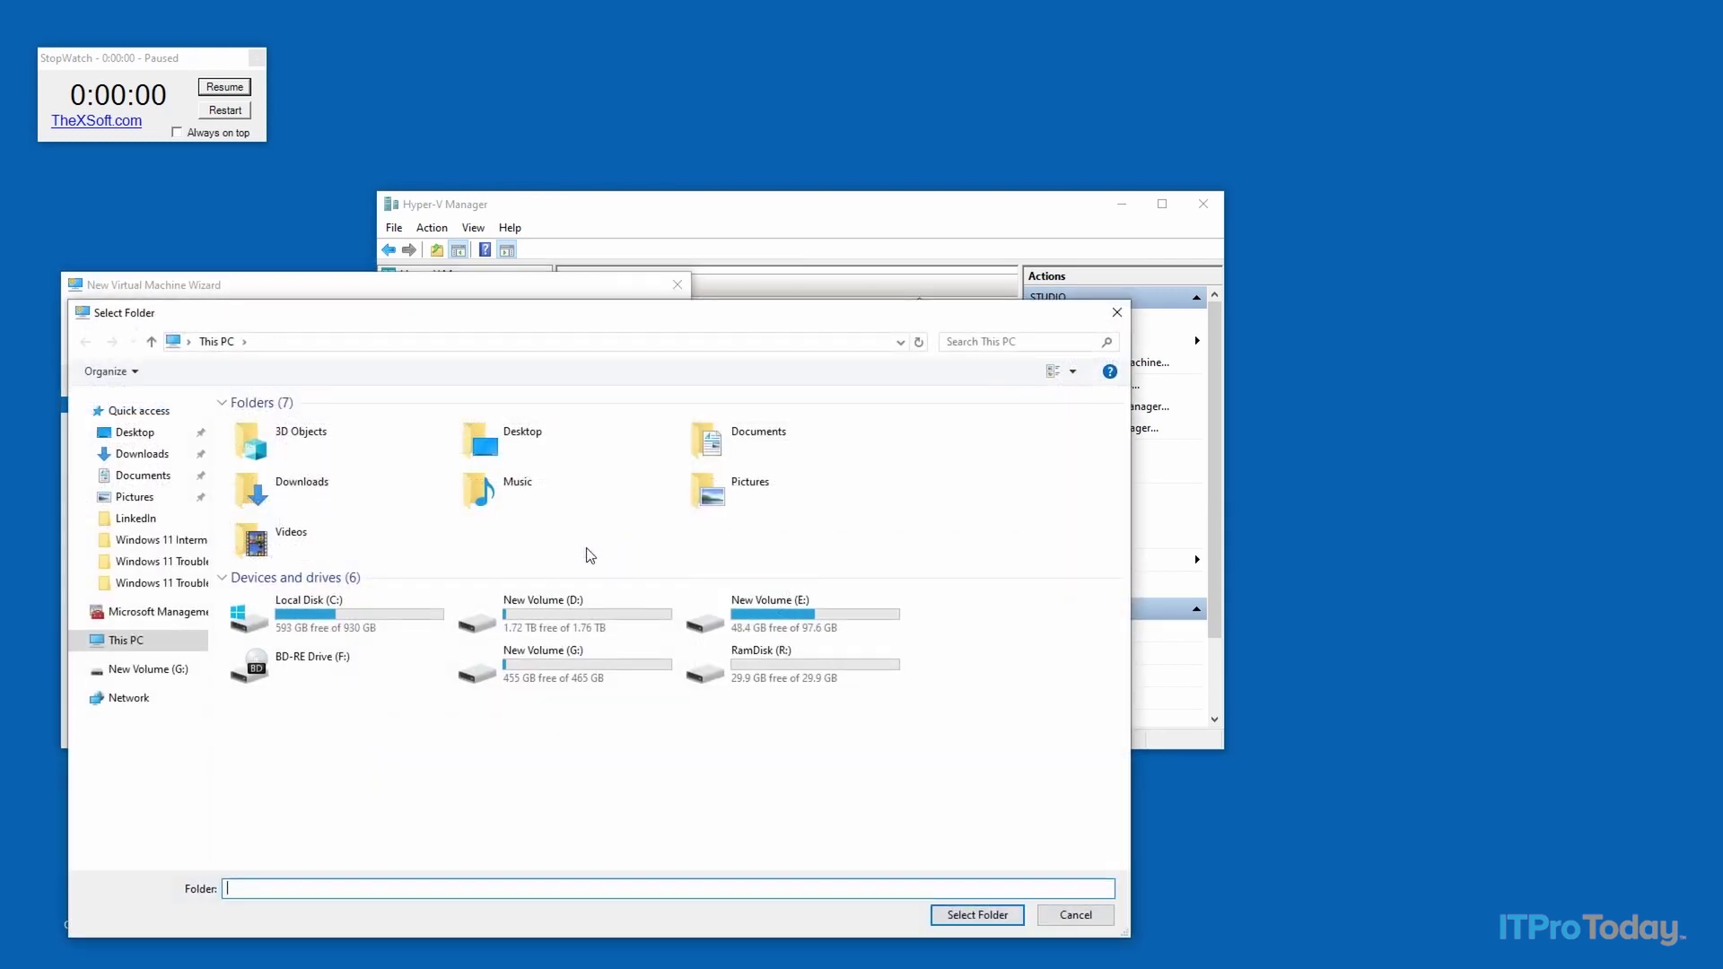
double_click(778, 689)
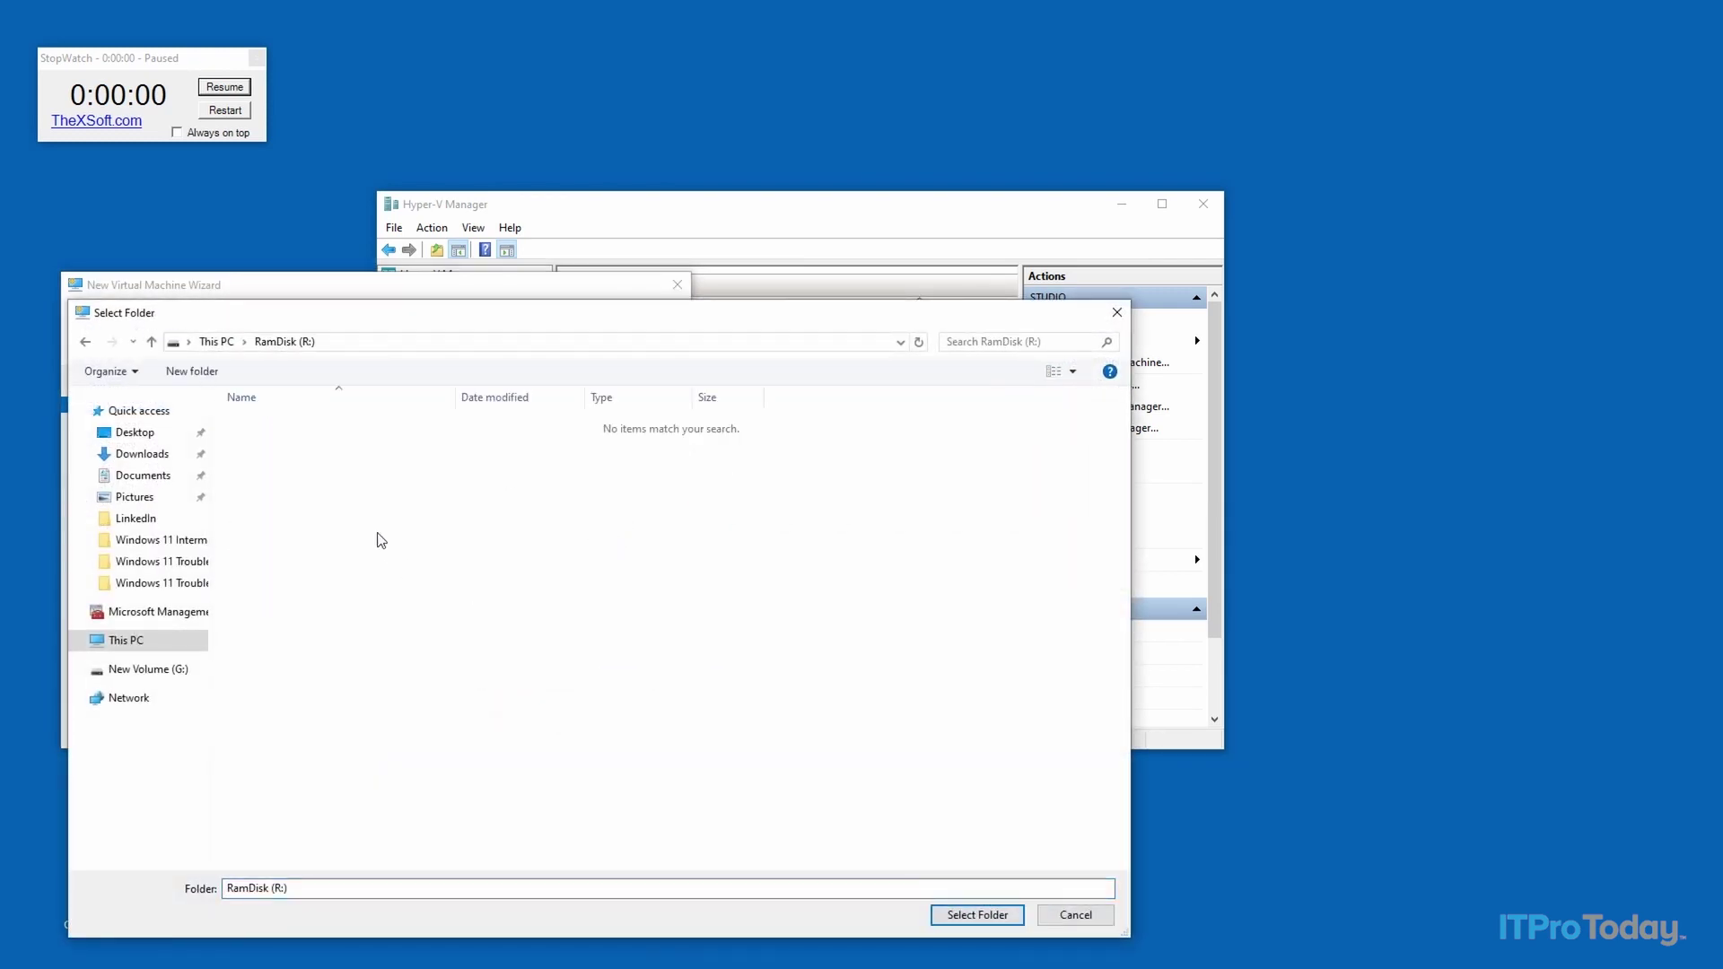
right_click(381, 540)
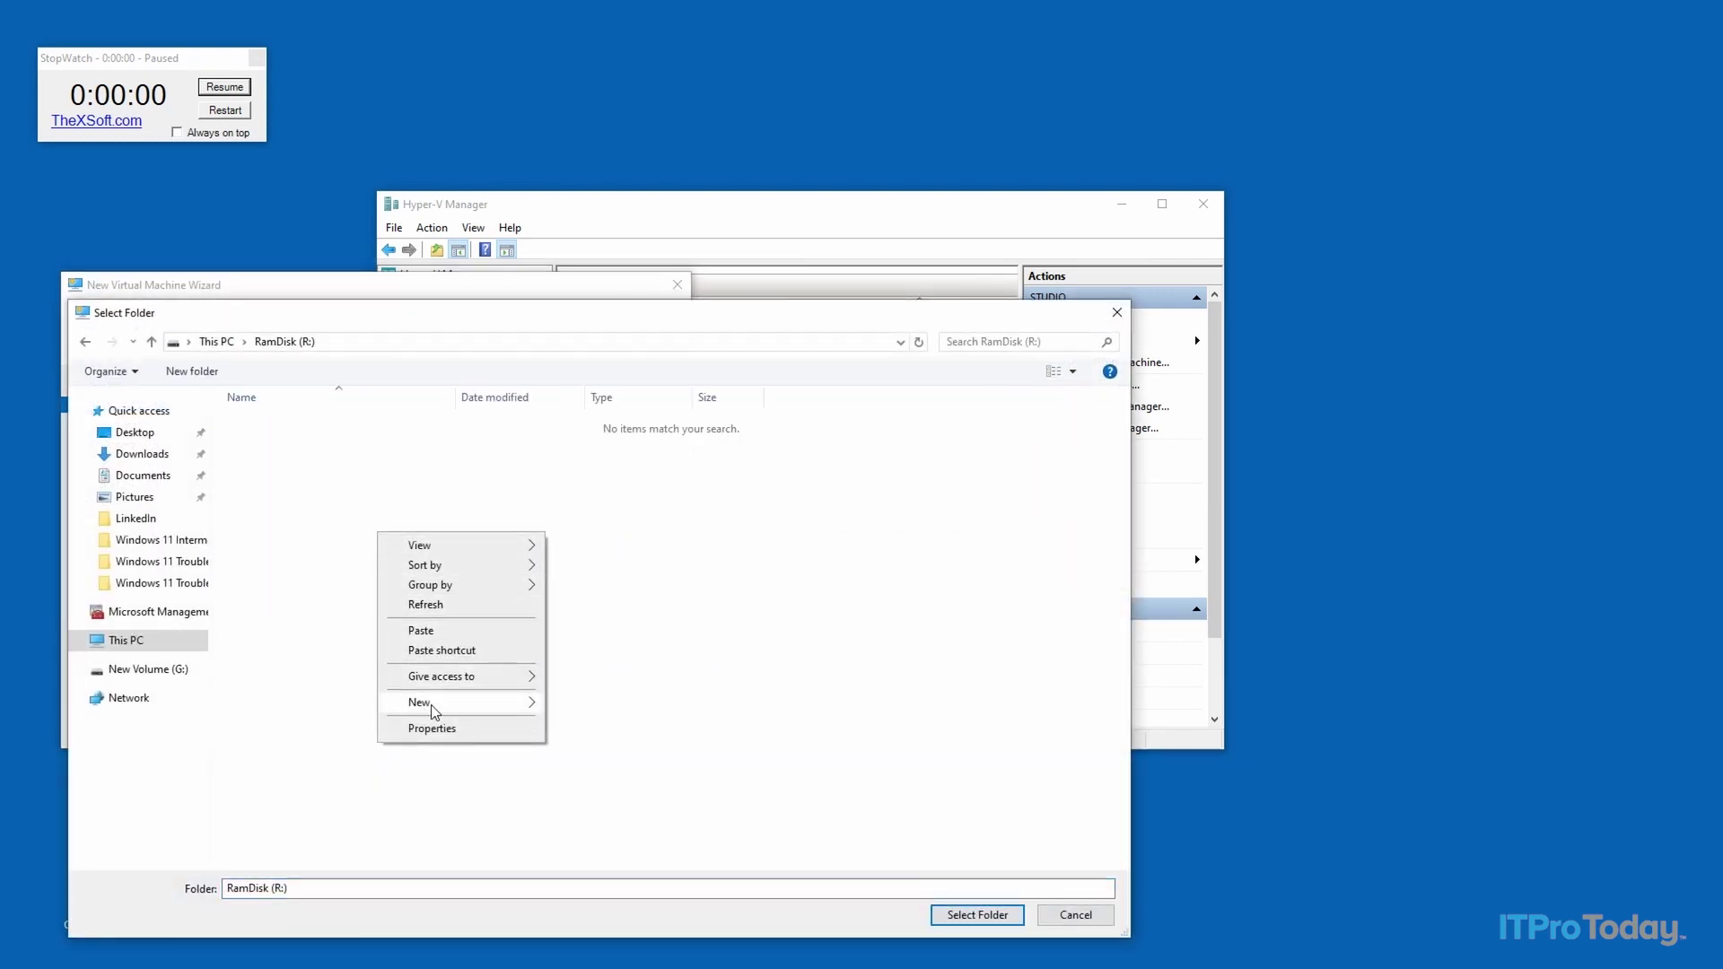
mouse_move(432, 707)
left_click(584, 704)
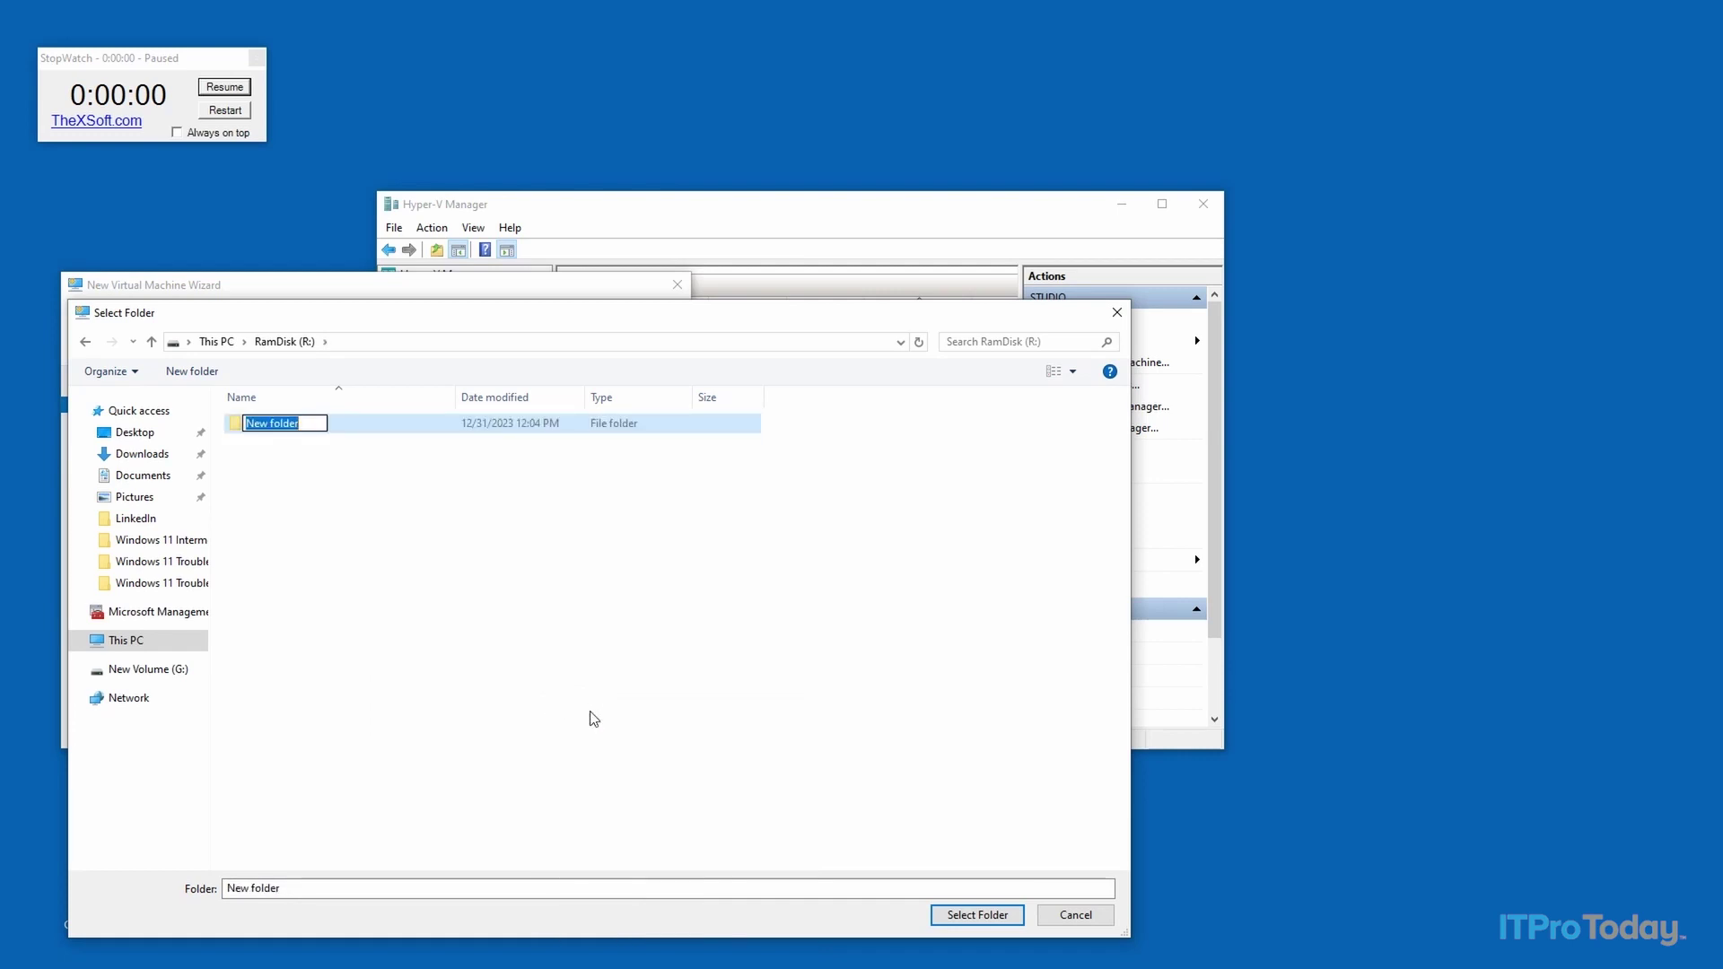
type("VMs")
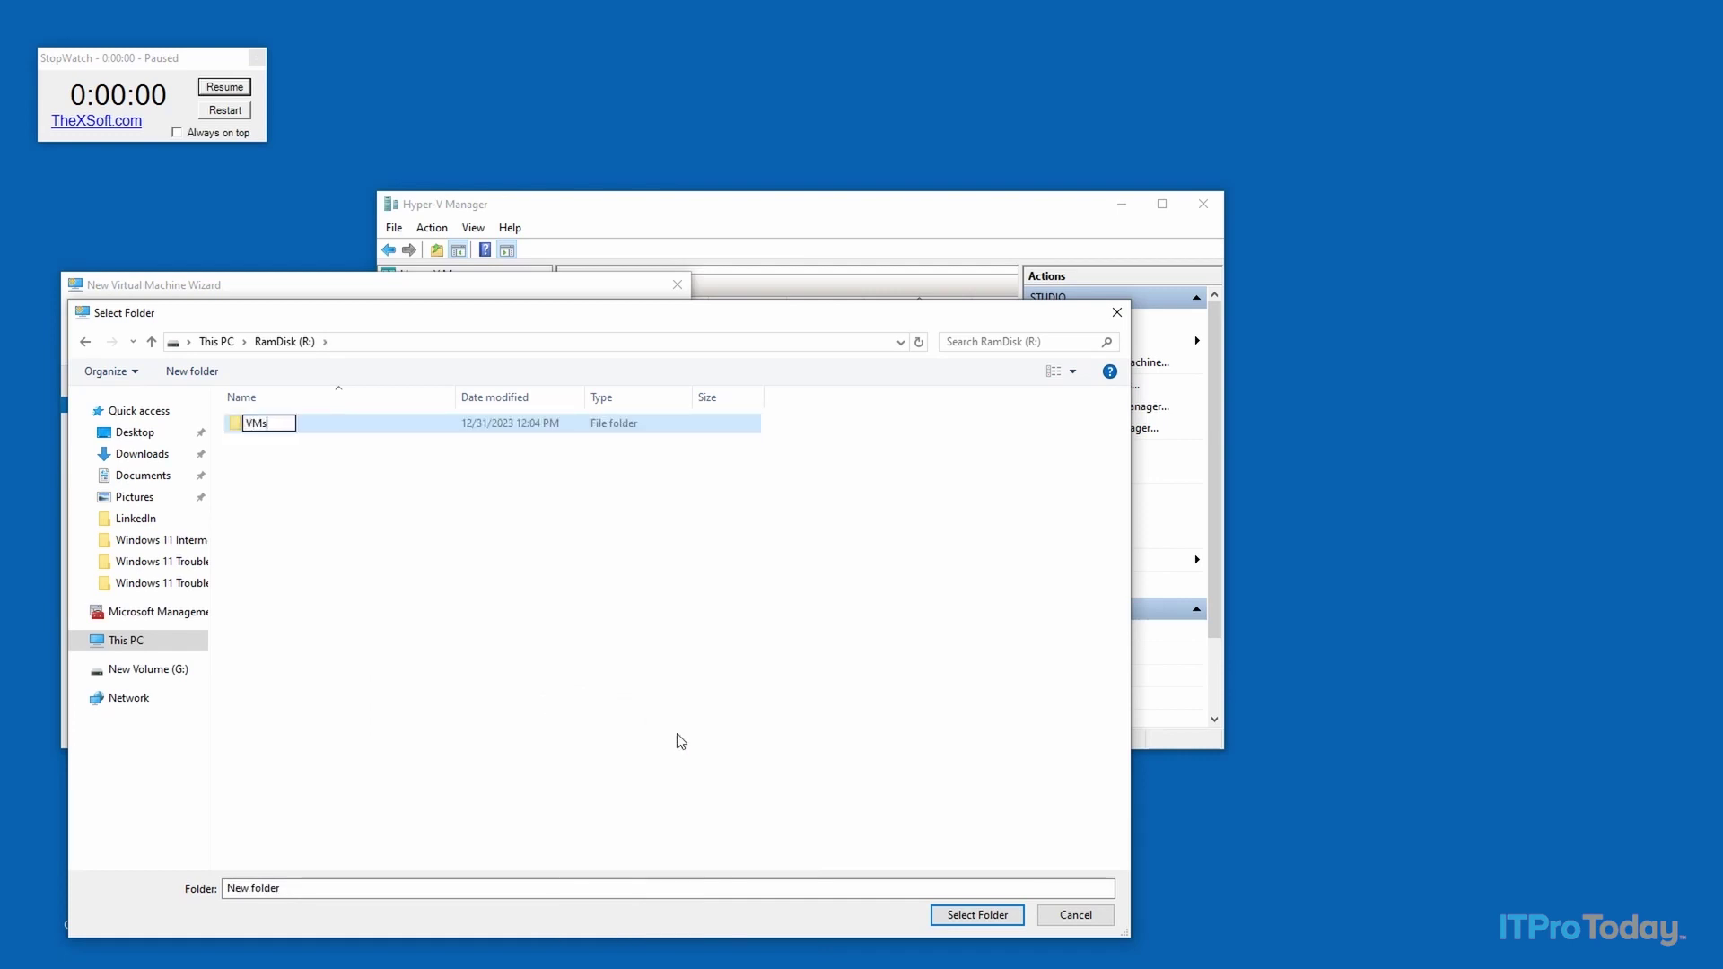
left_click(981, 917)
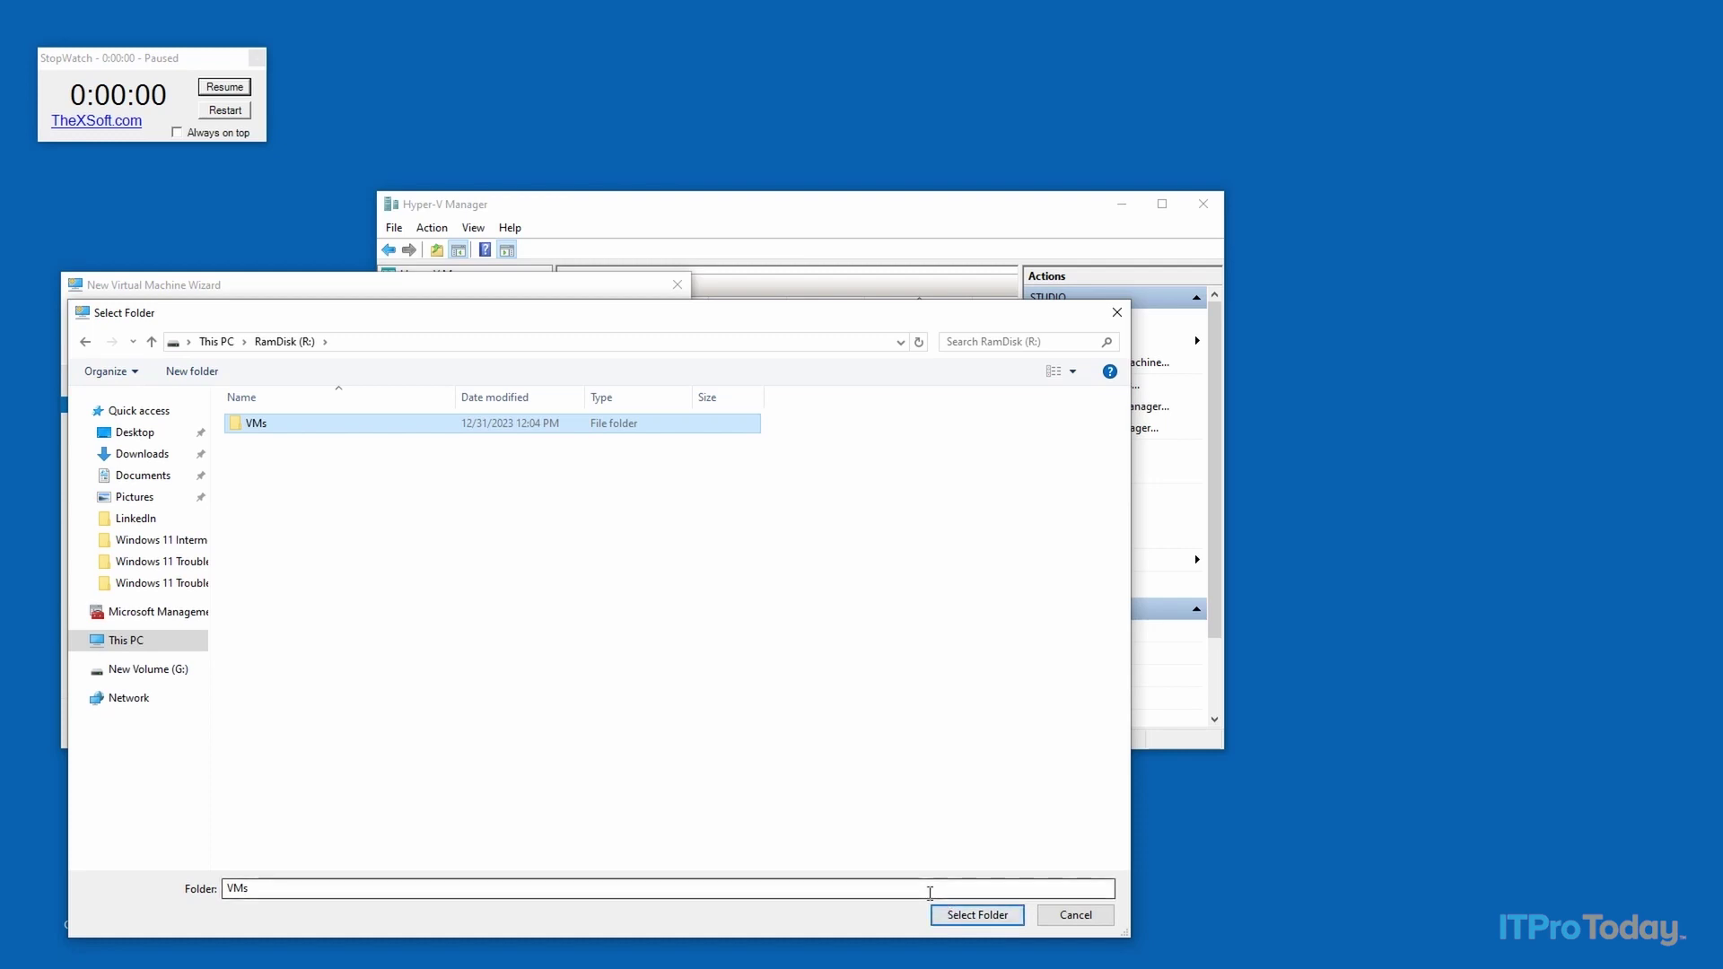
left_click(961, 917)
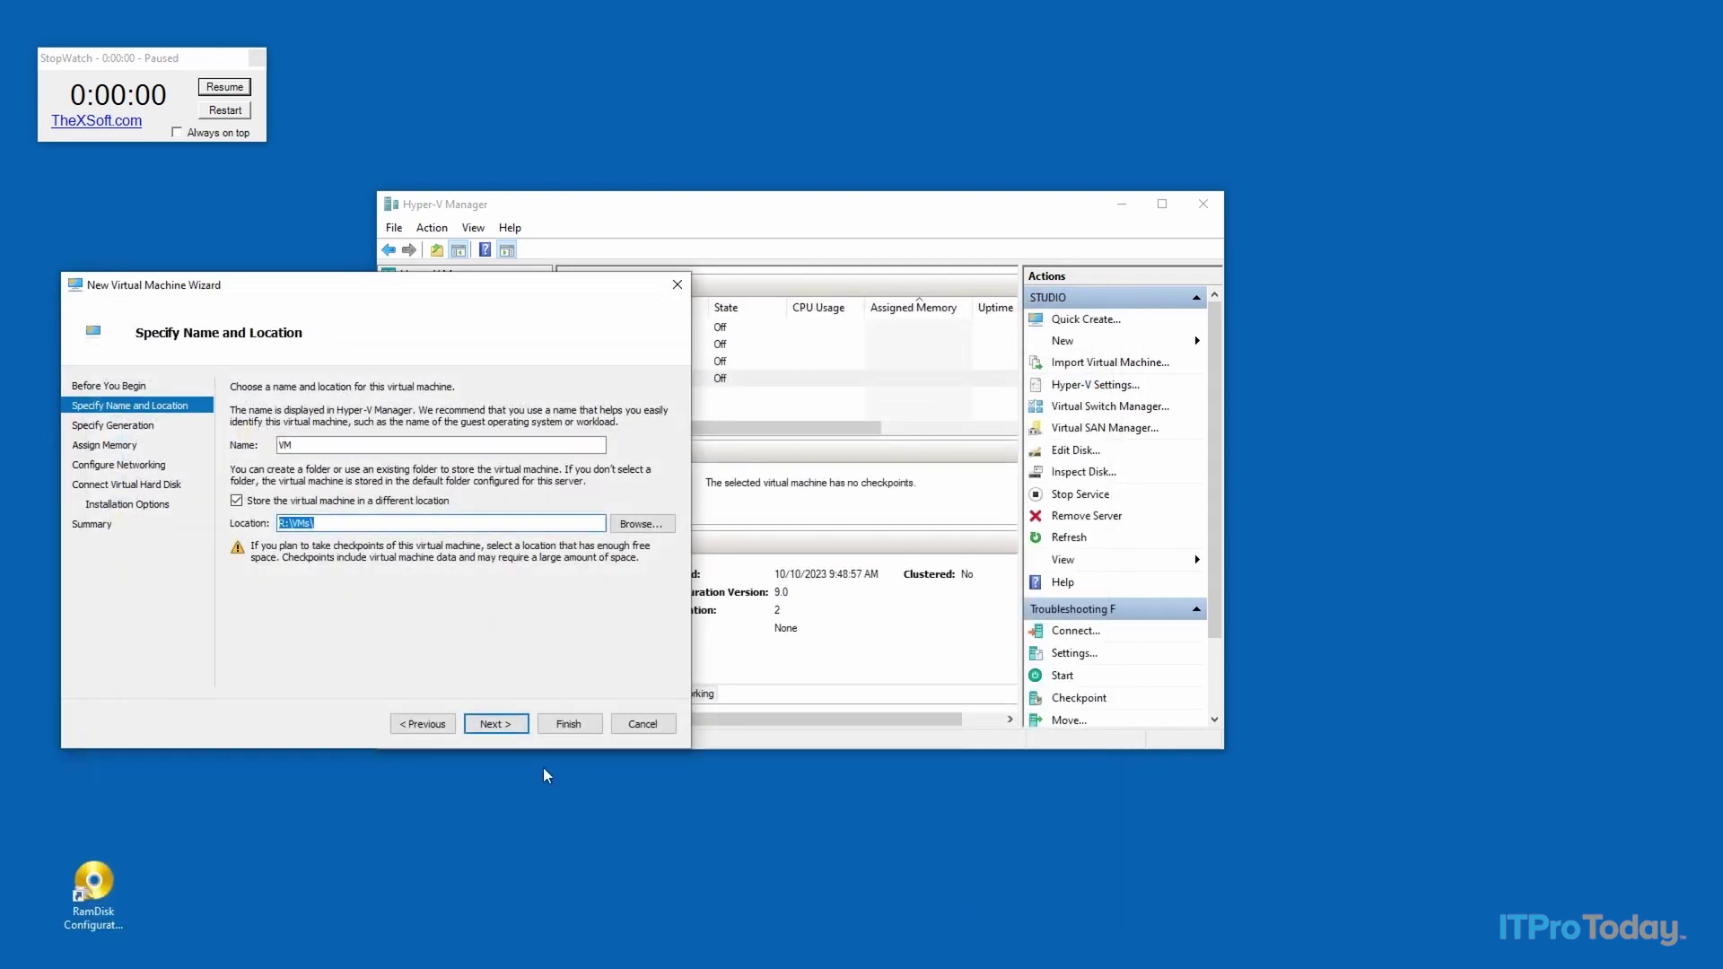
left_click(496, 724)
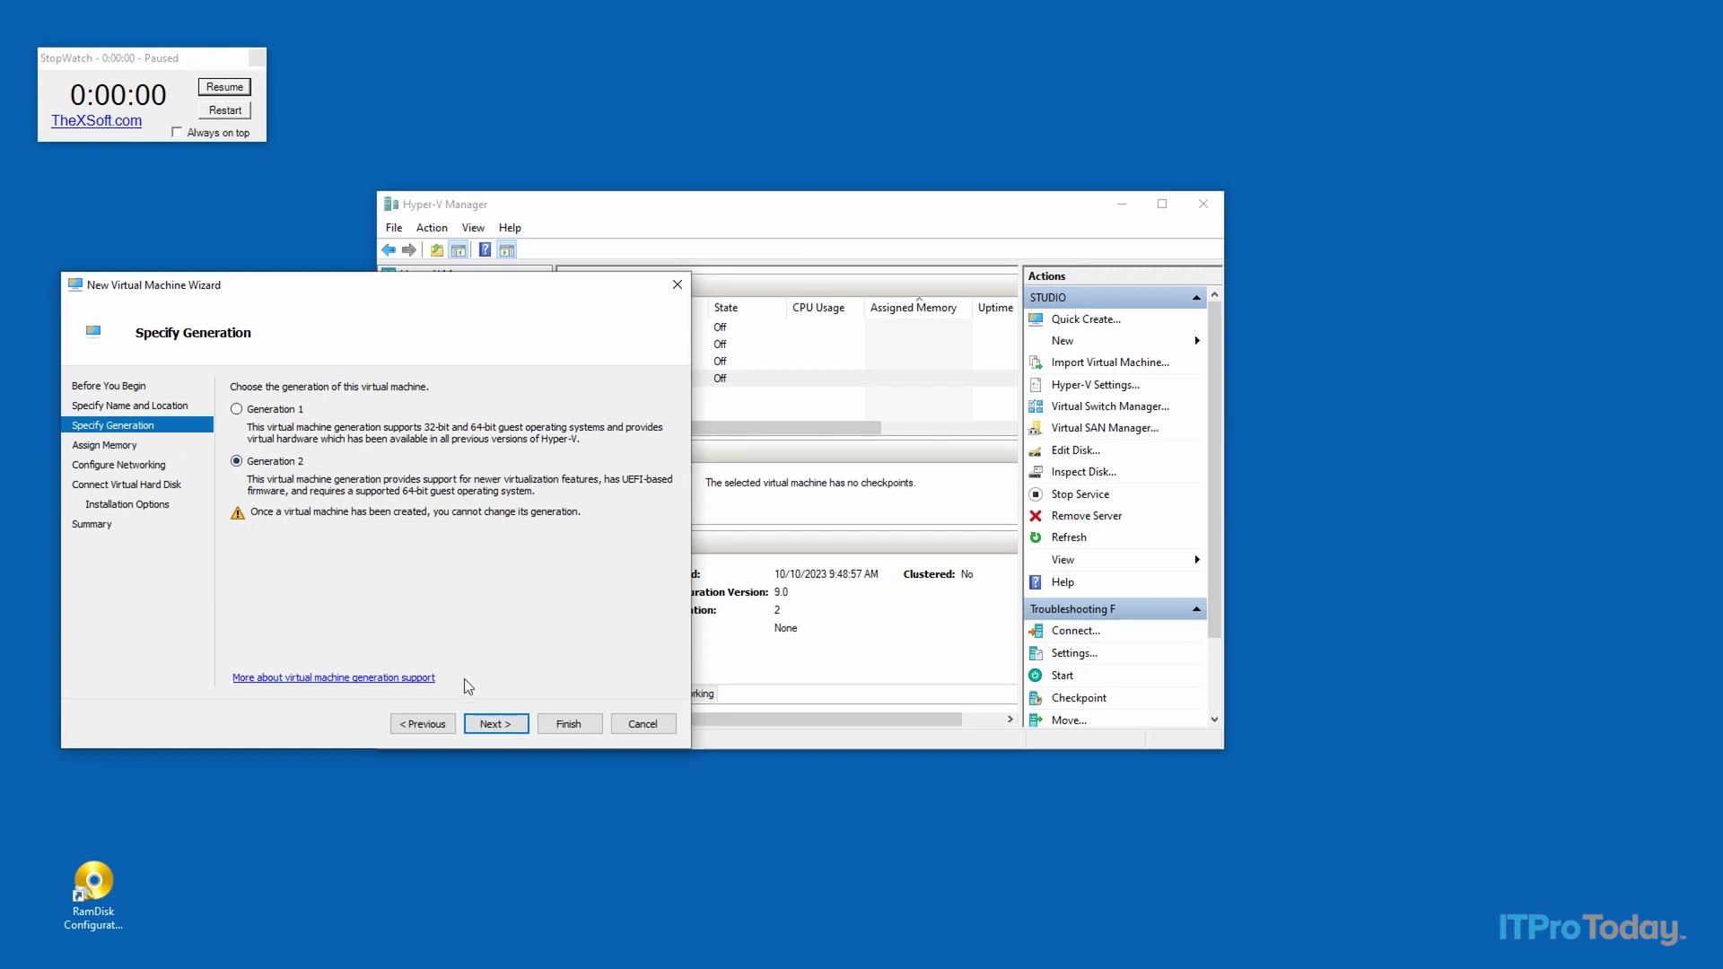
Keep Generation 2 and assign 4096 MB of startup memory with Dynamic Memory turned off
left_click(494, 724)
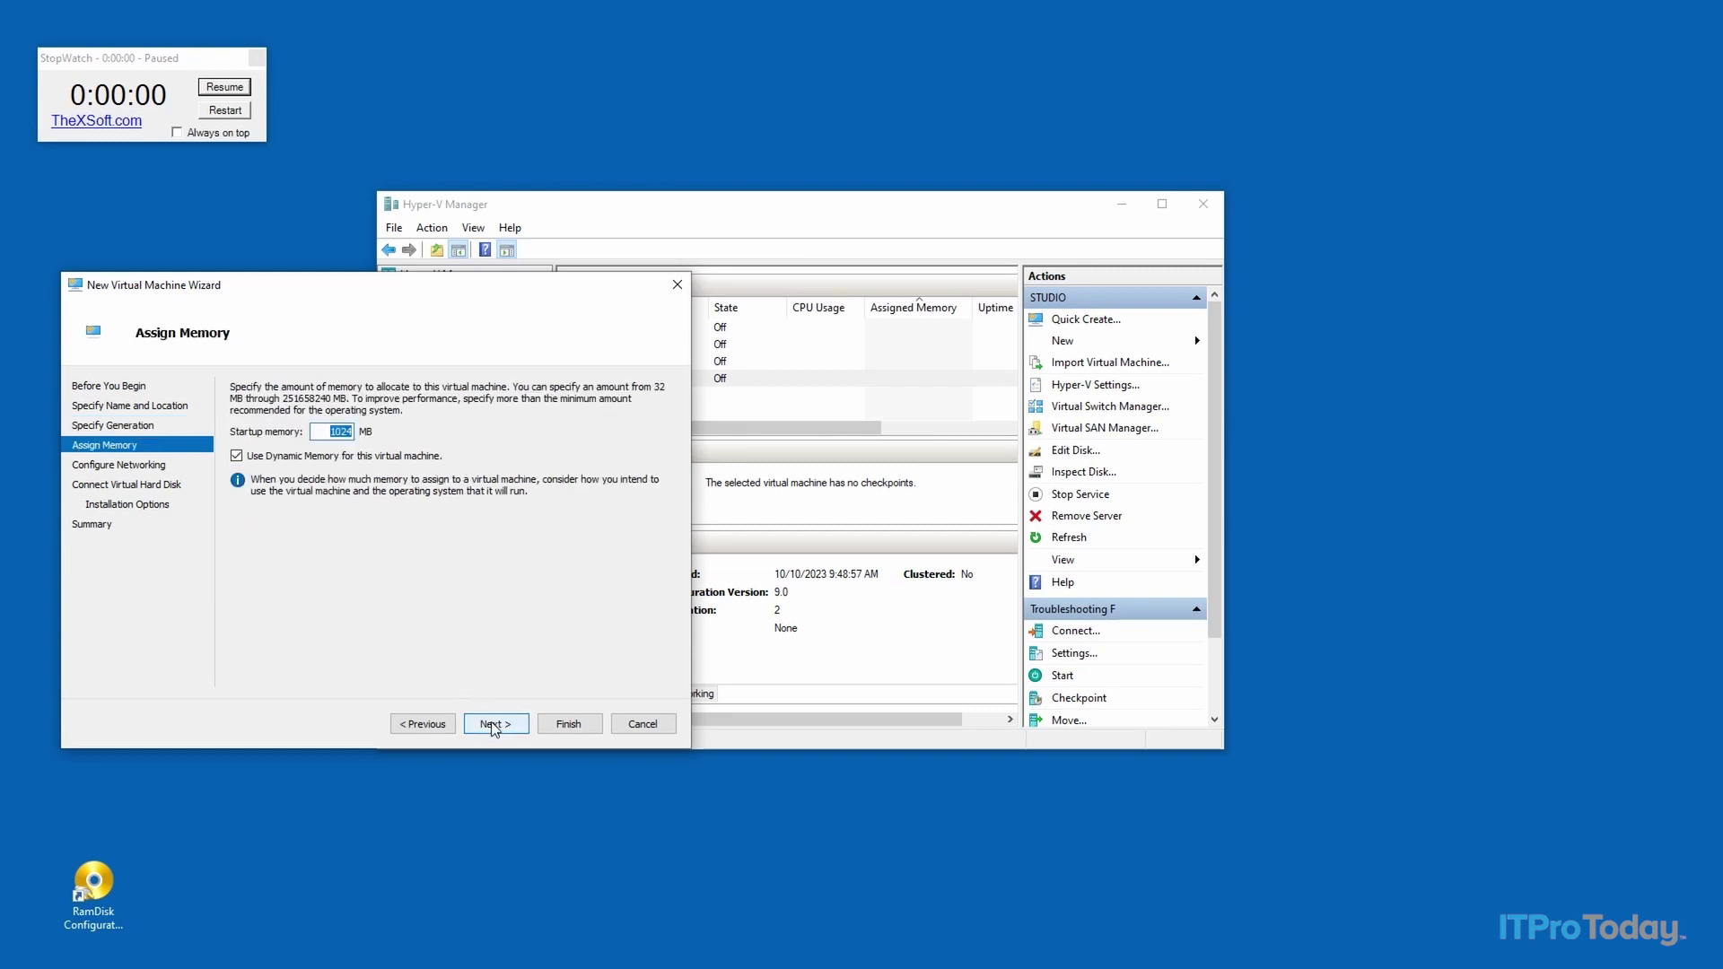
type("4096")
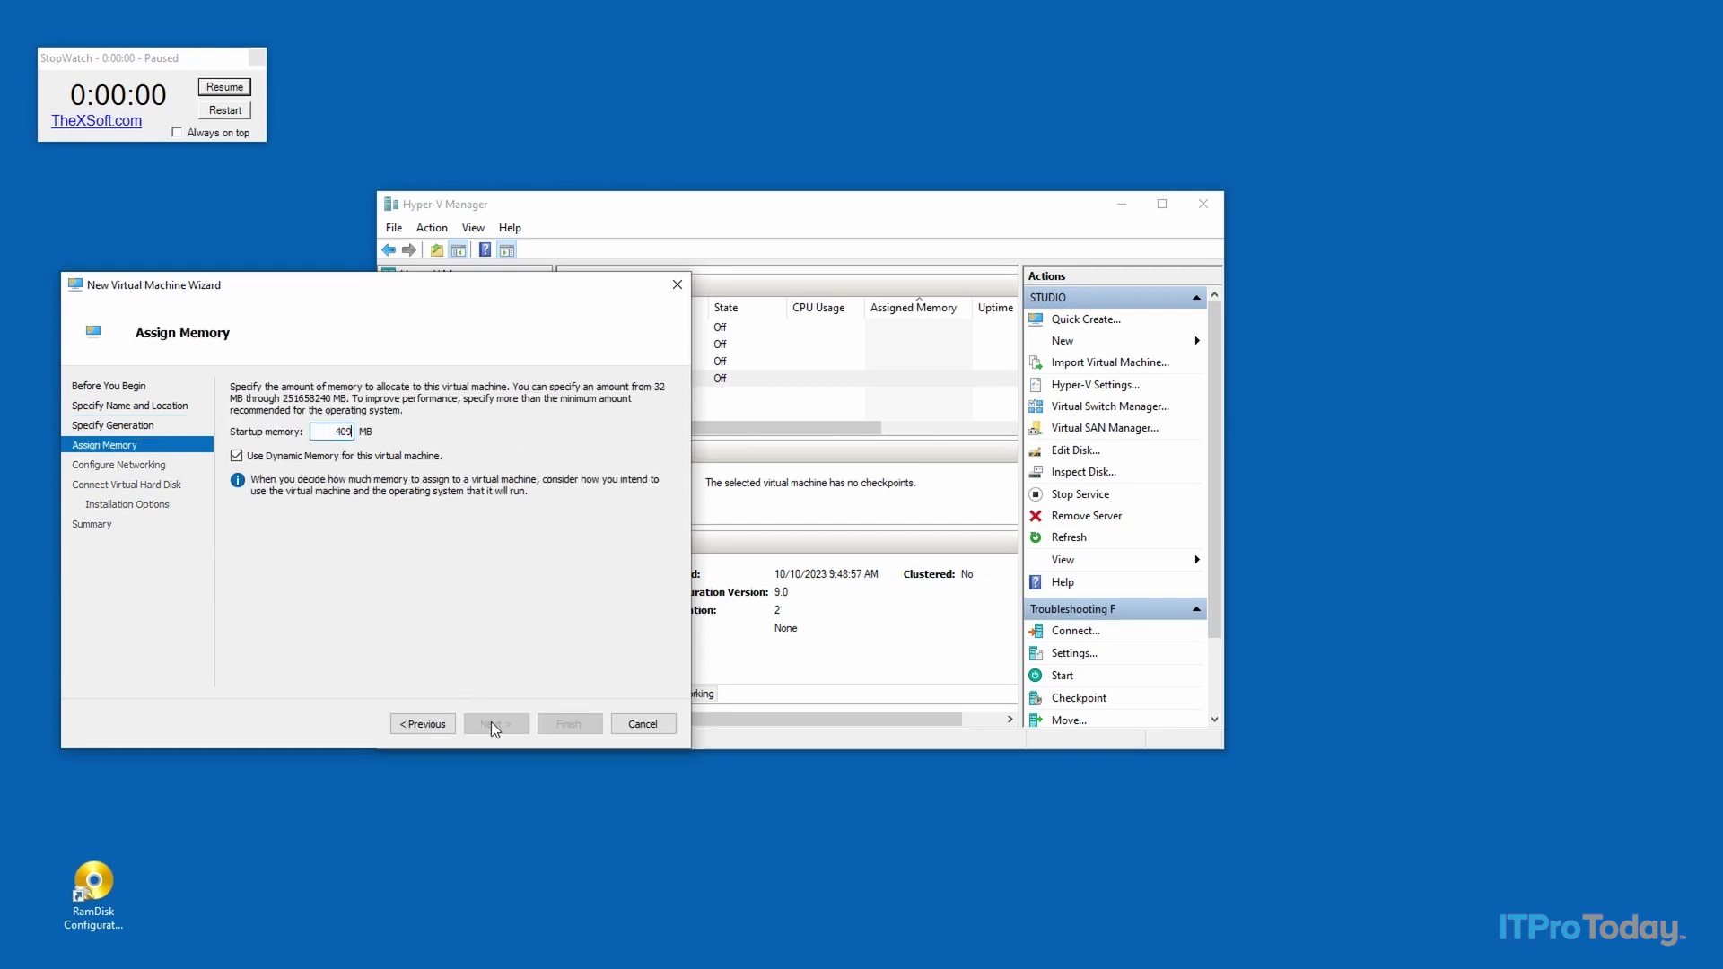
left_click(237, 456)
left_click(510, 724)
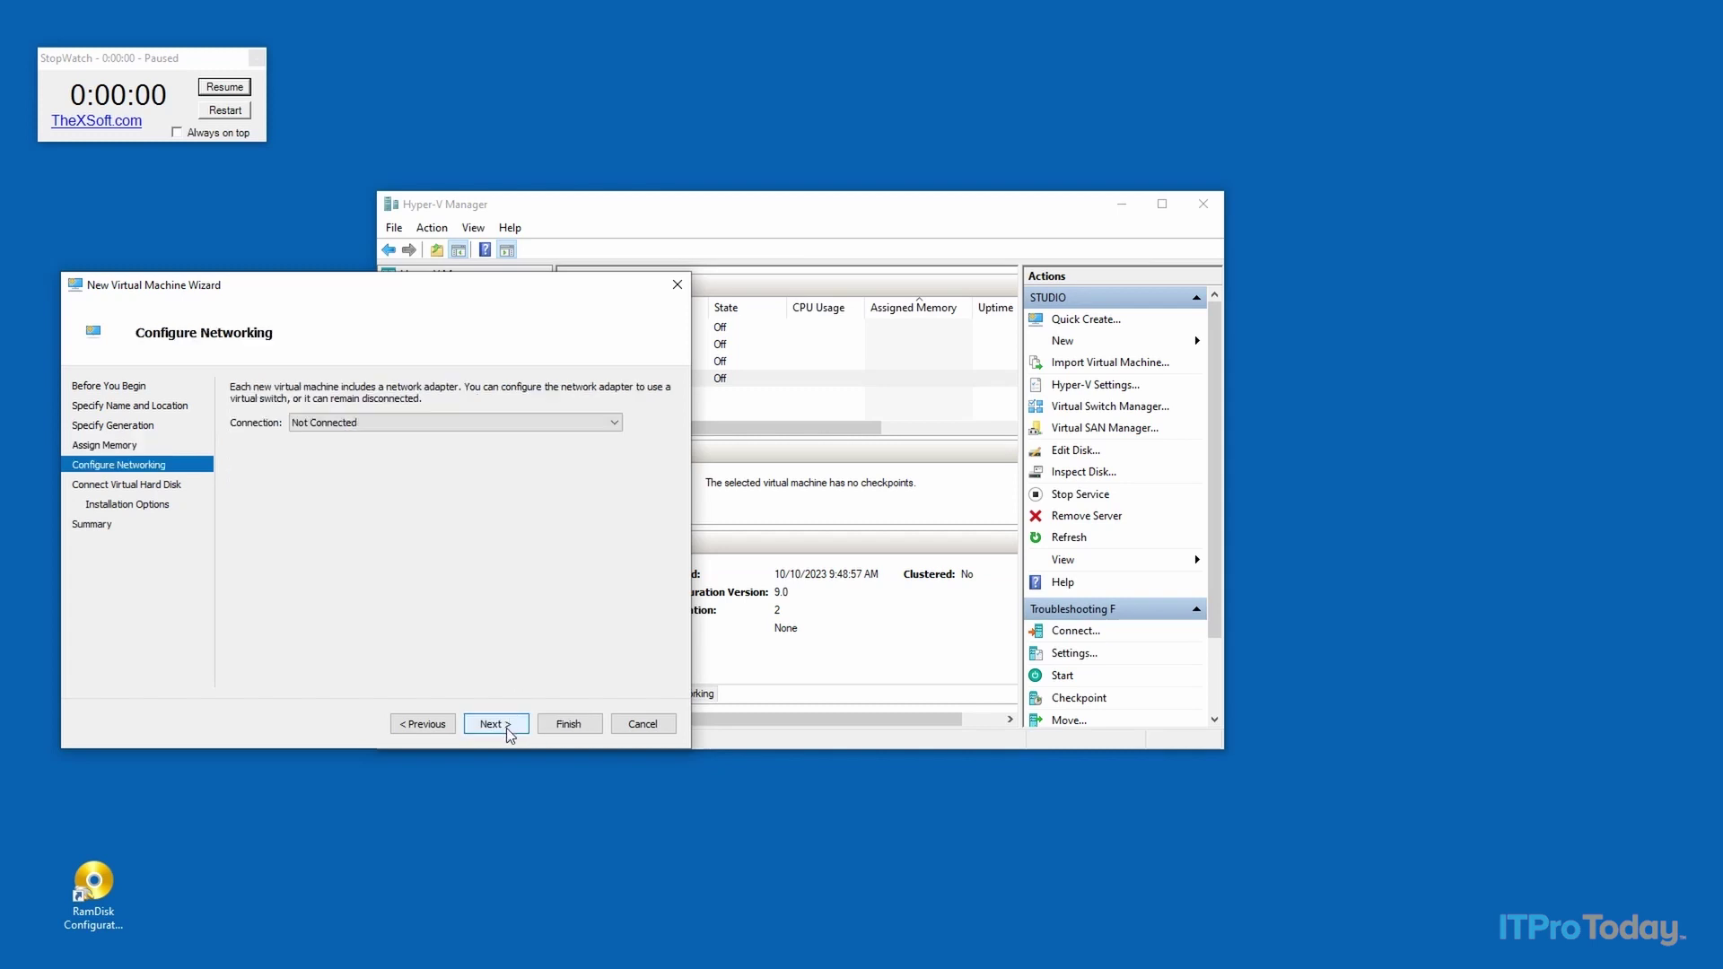
Leave the network adapter not connected and set the new virtual hard disk's size to 20 GB
left_click(493, 724)
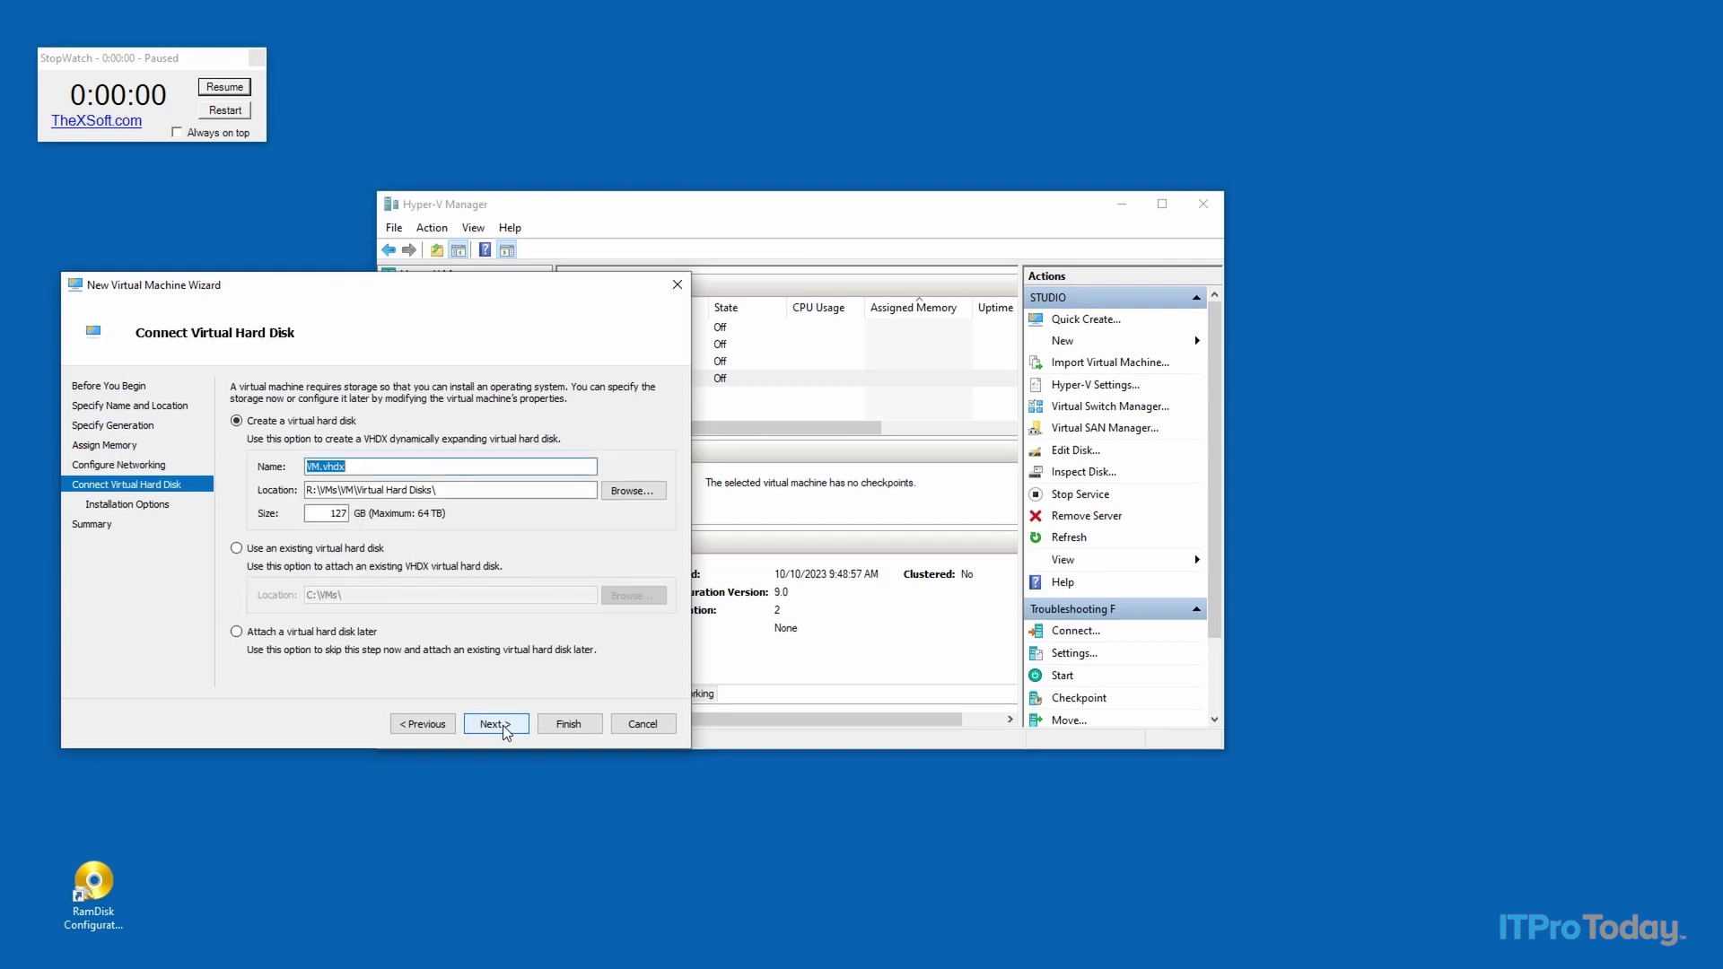
double_click(330, 514)
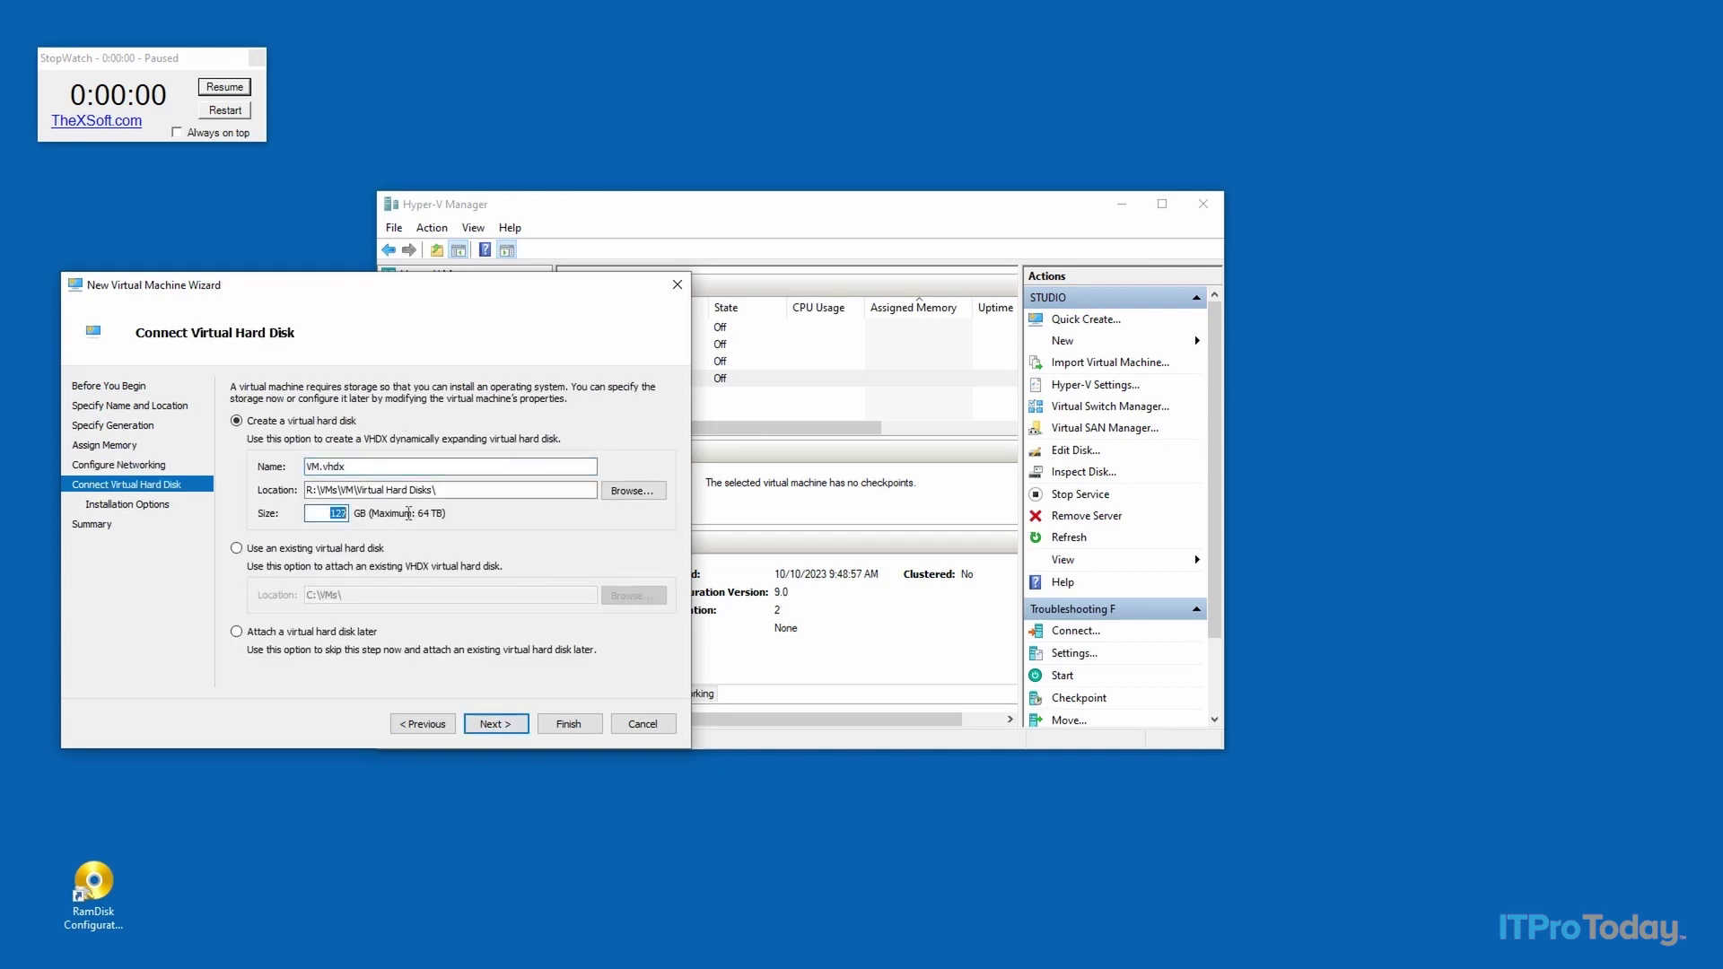
type("20")
left_click(491, 723)
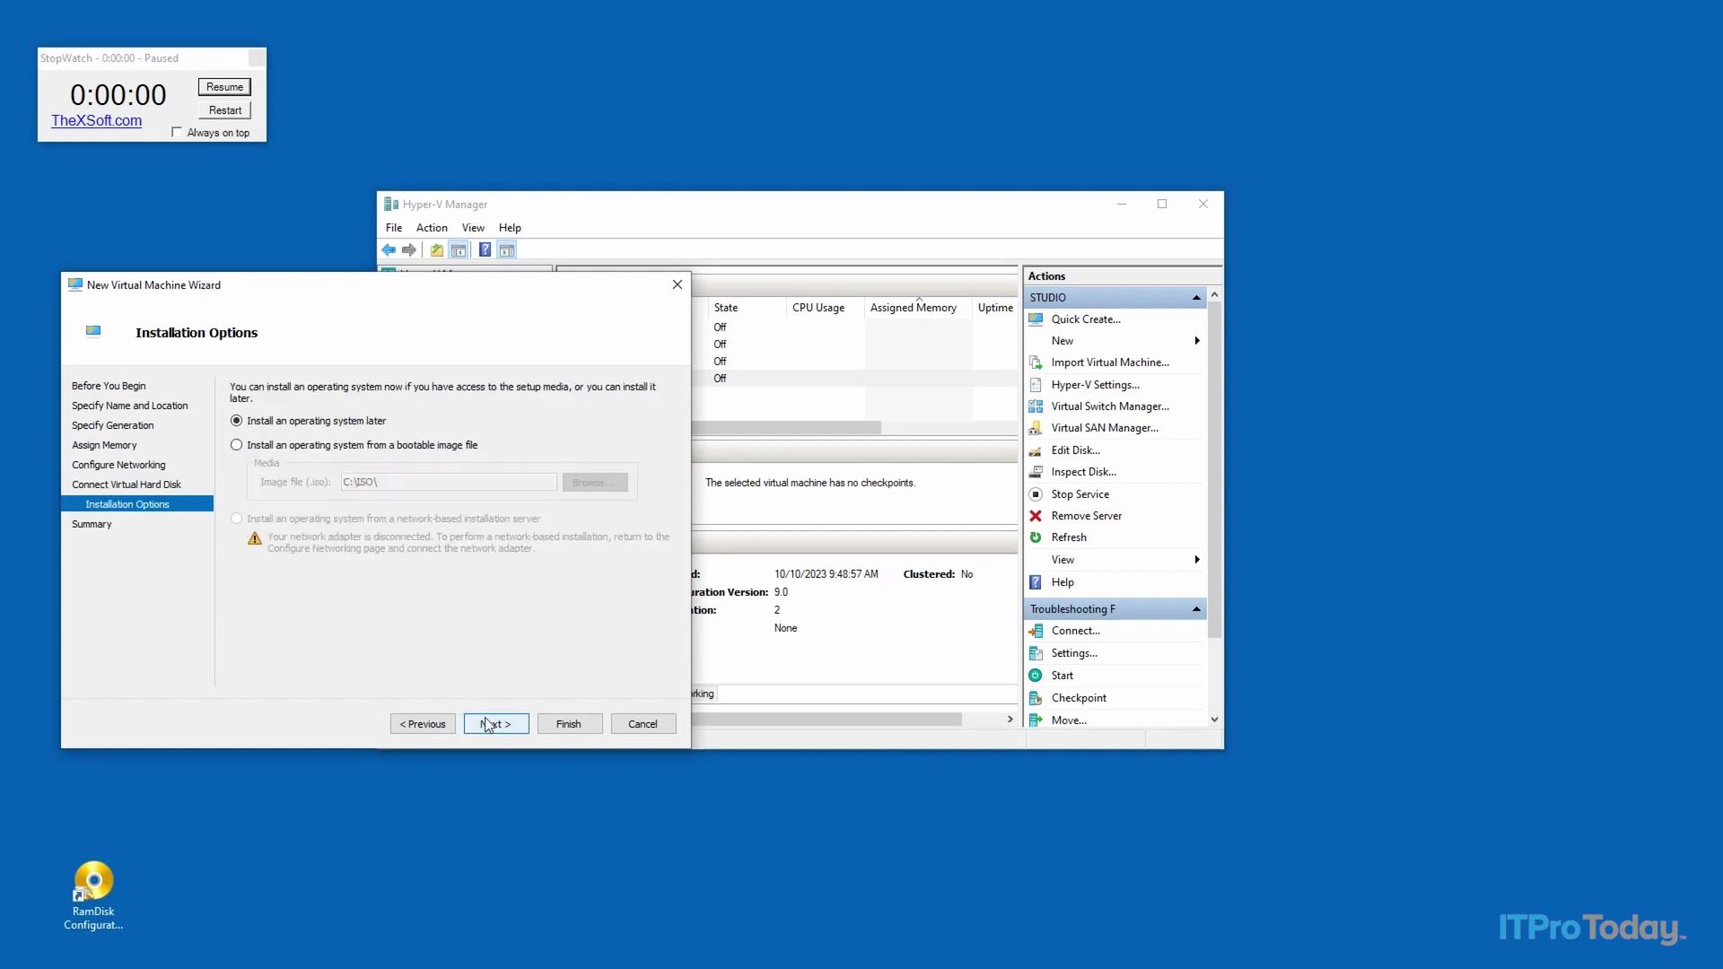
Set the Windows 10 business editions 22H2 ISO as the bootable installation image and finish creating the virtual machine
left_click(236, 445)
left_click(591, 482)
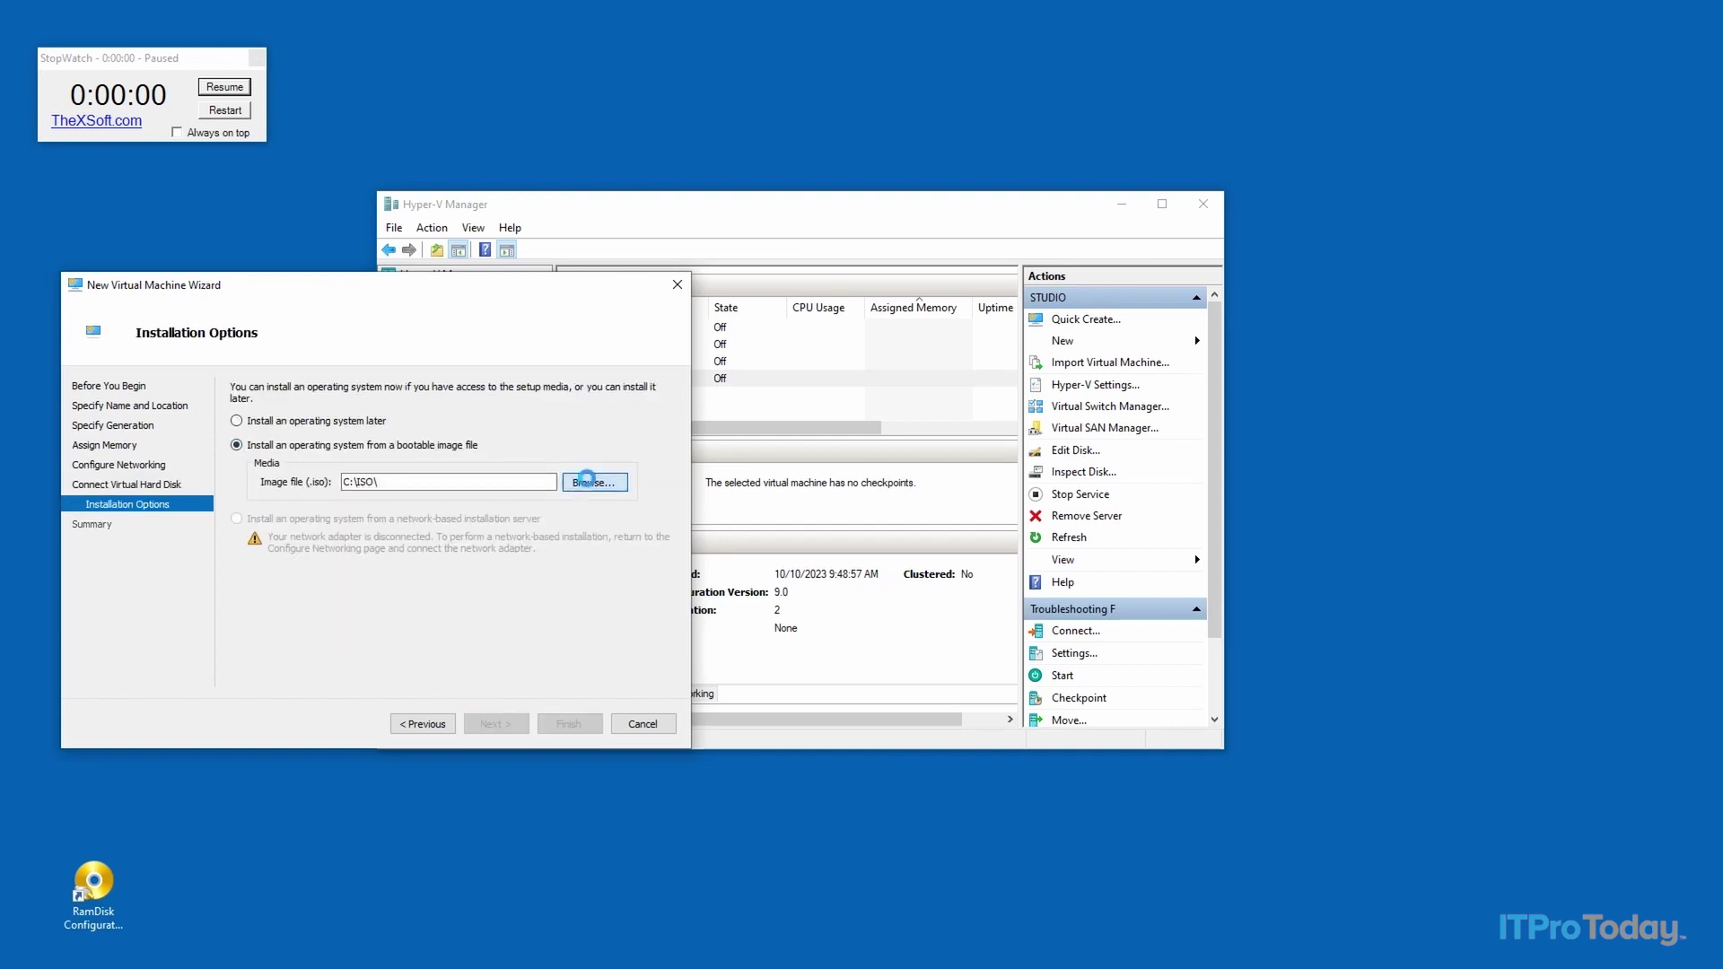
left_click(344, 424)
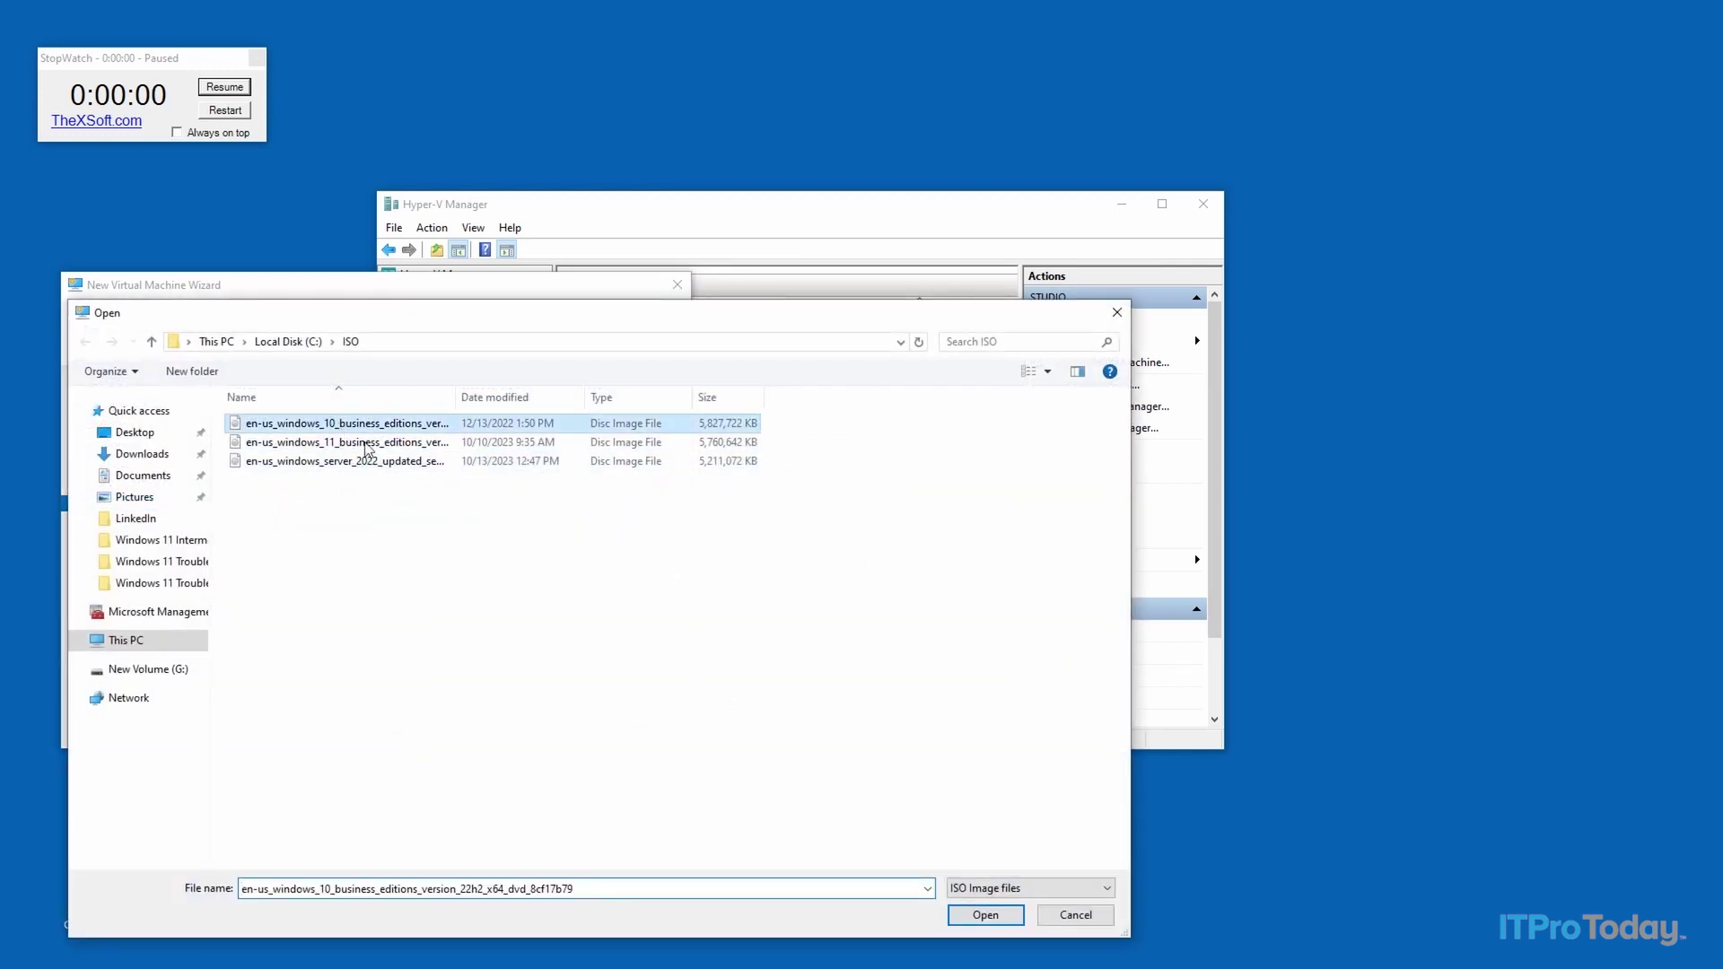
left_click(993, 922)
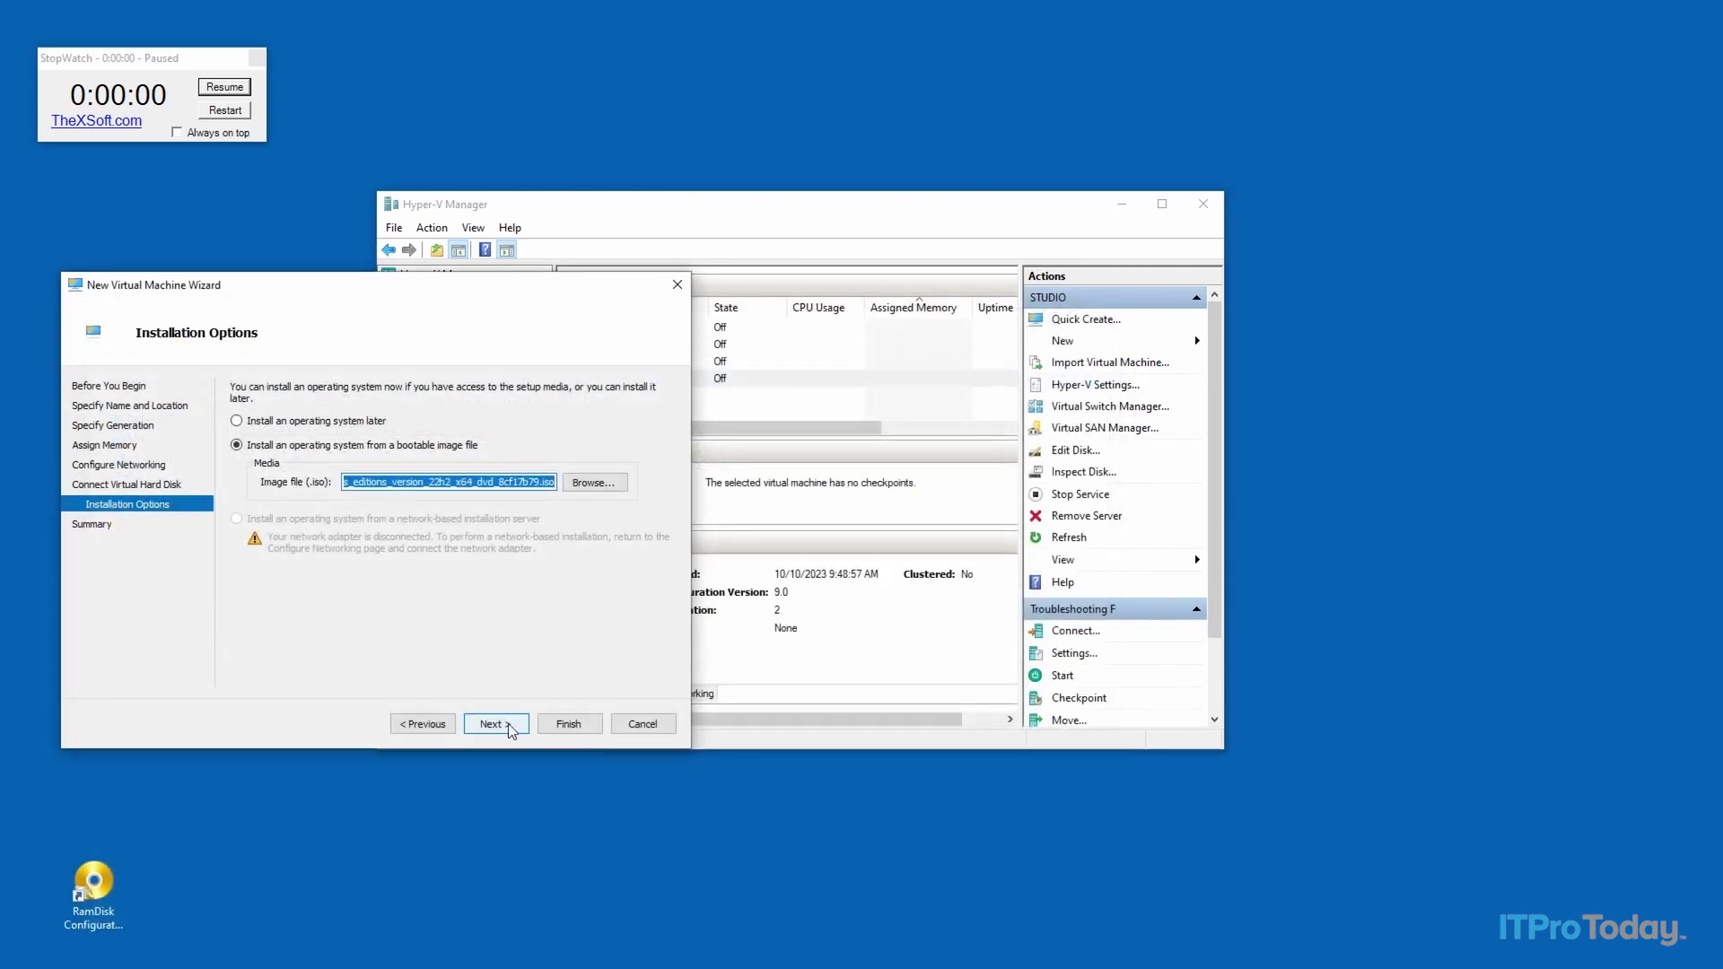
left_click(509, 725)
left_click(568, 723)
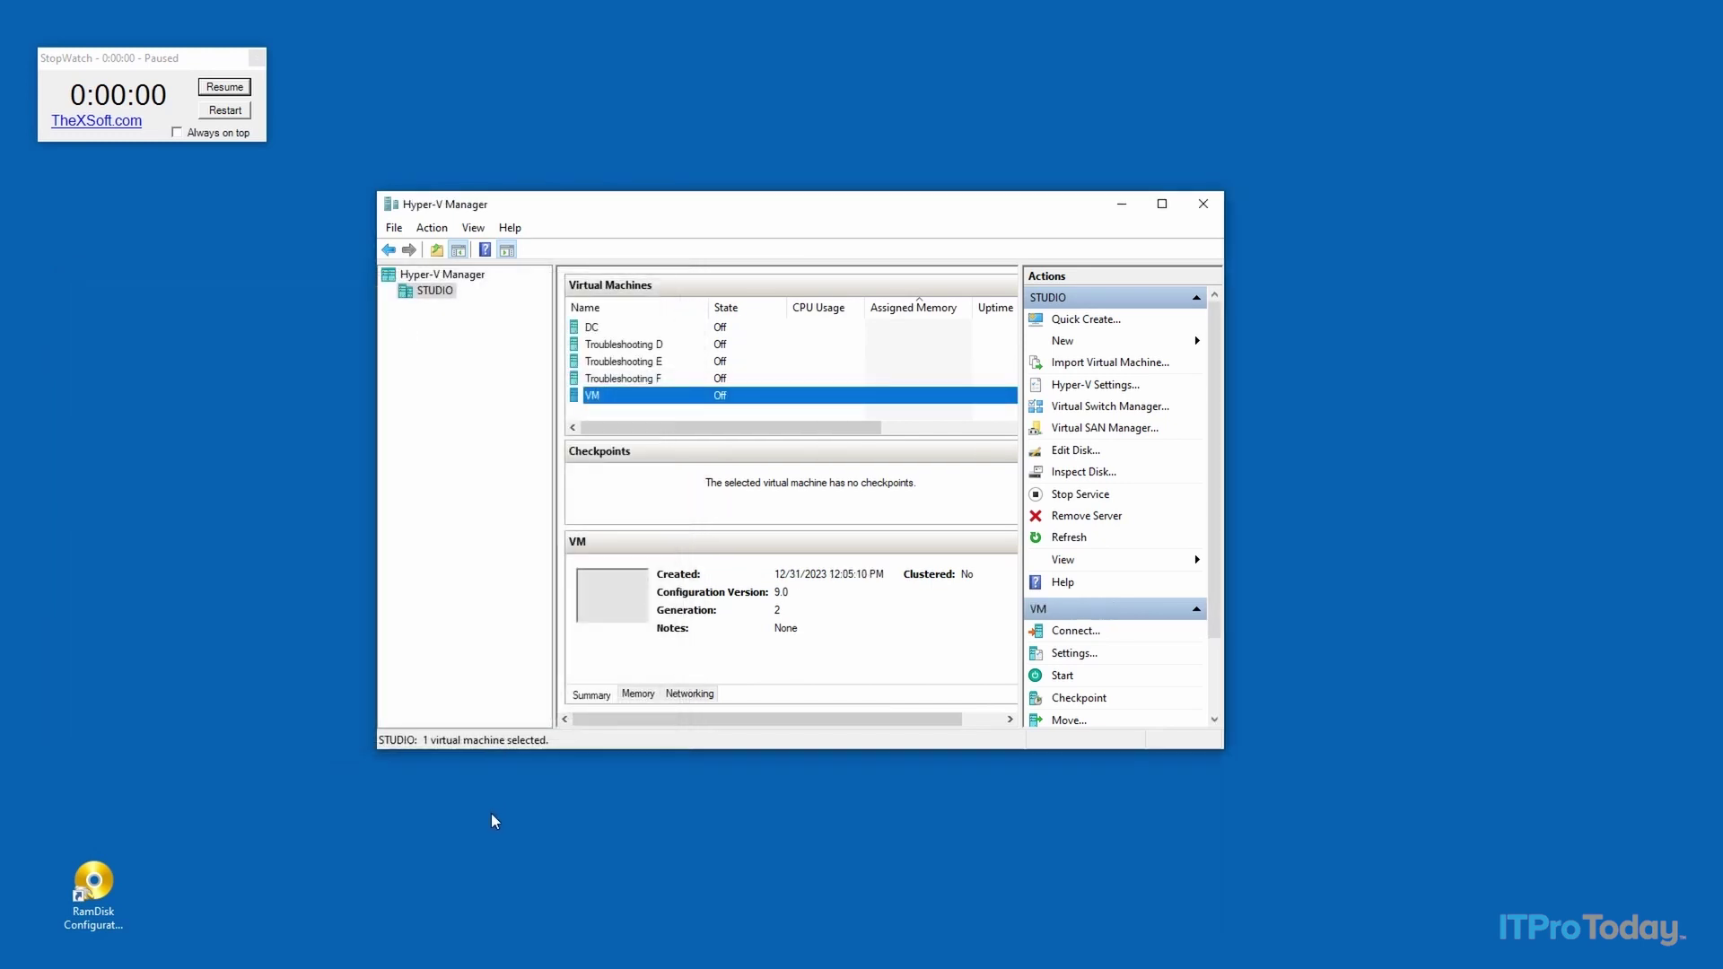
Connect to the VM virtual machine, start it together with the stopwatch, and boot from the installation DVD
double_click(643, 396)
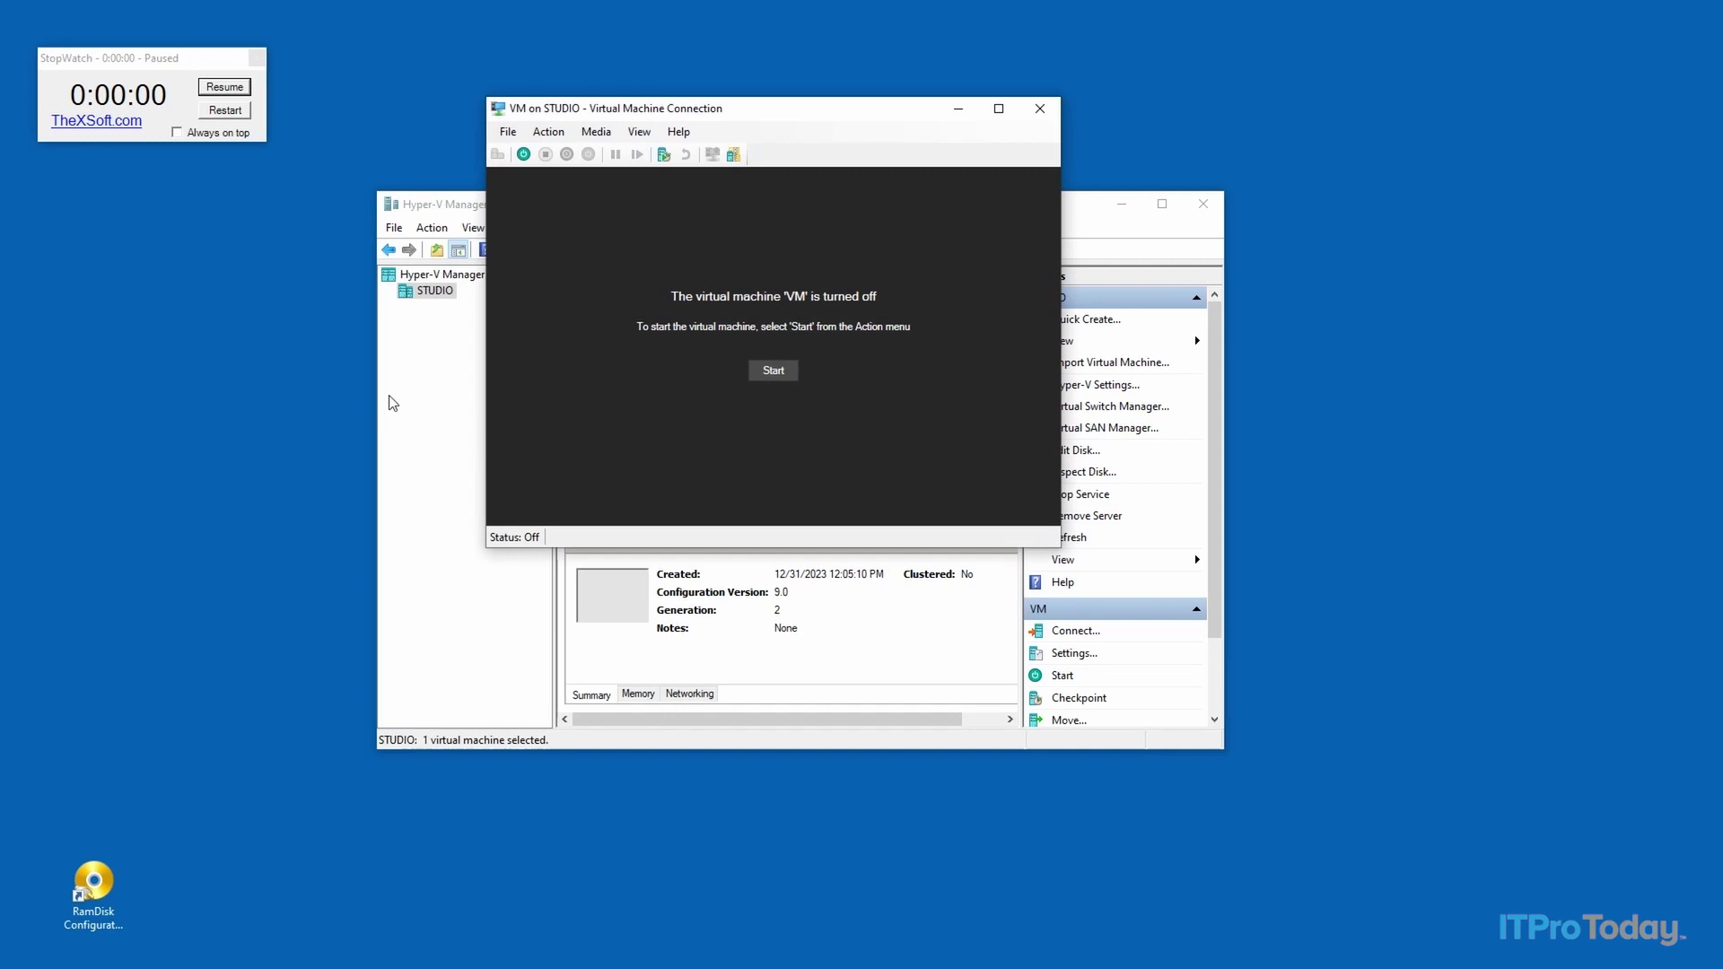
left_click(784, 381)
left_click(224, 86)
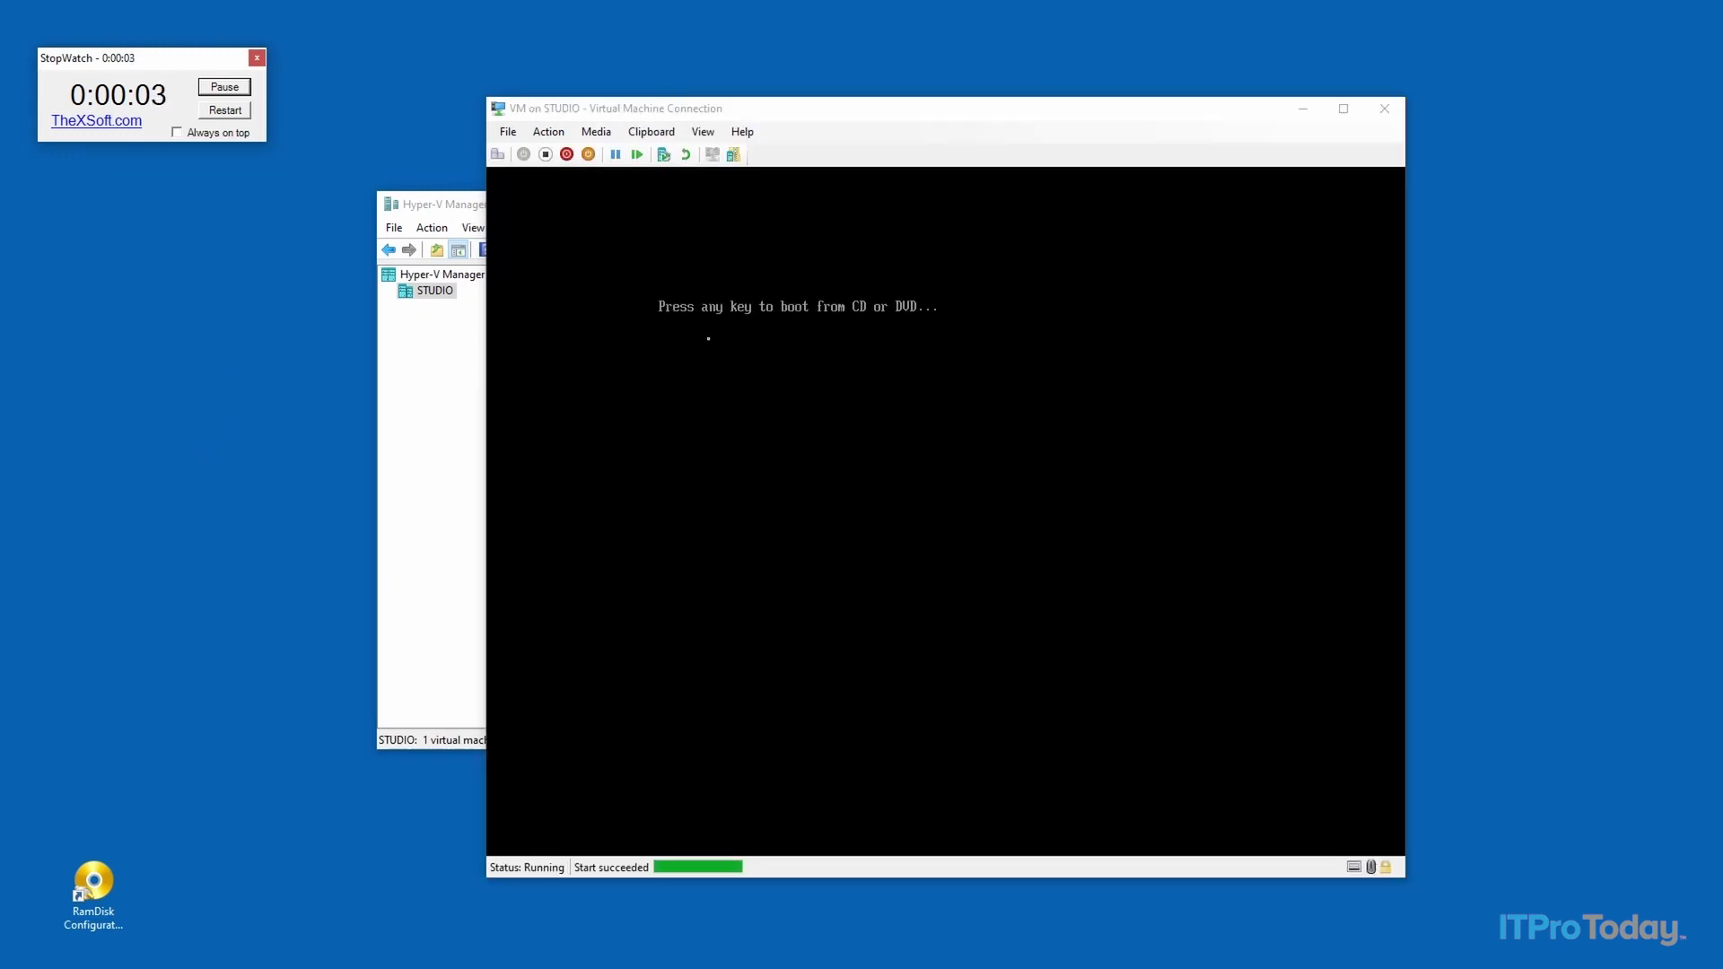
left_click(904, 323)
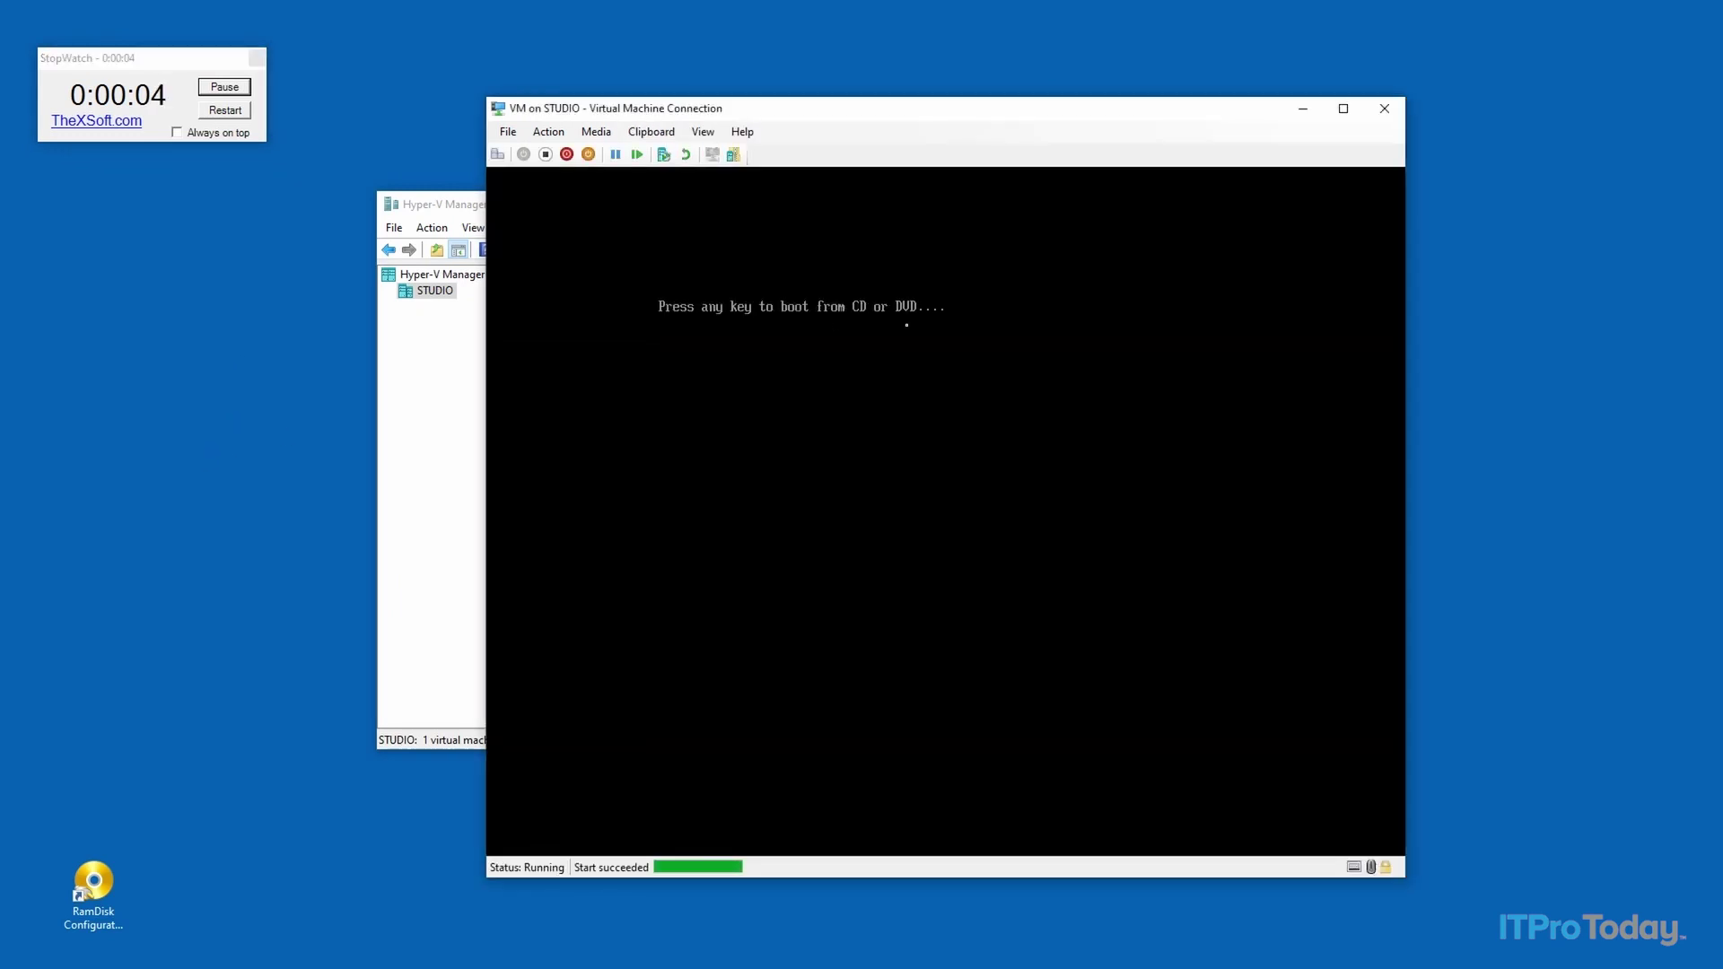
key("space")
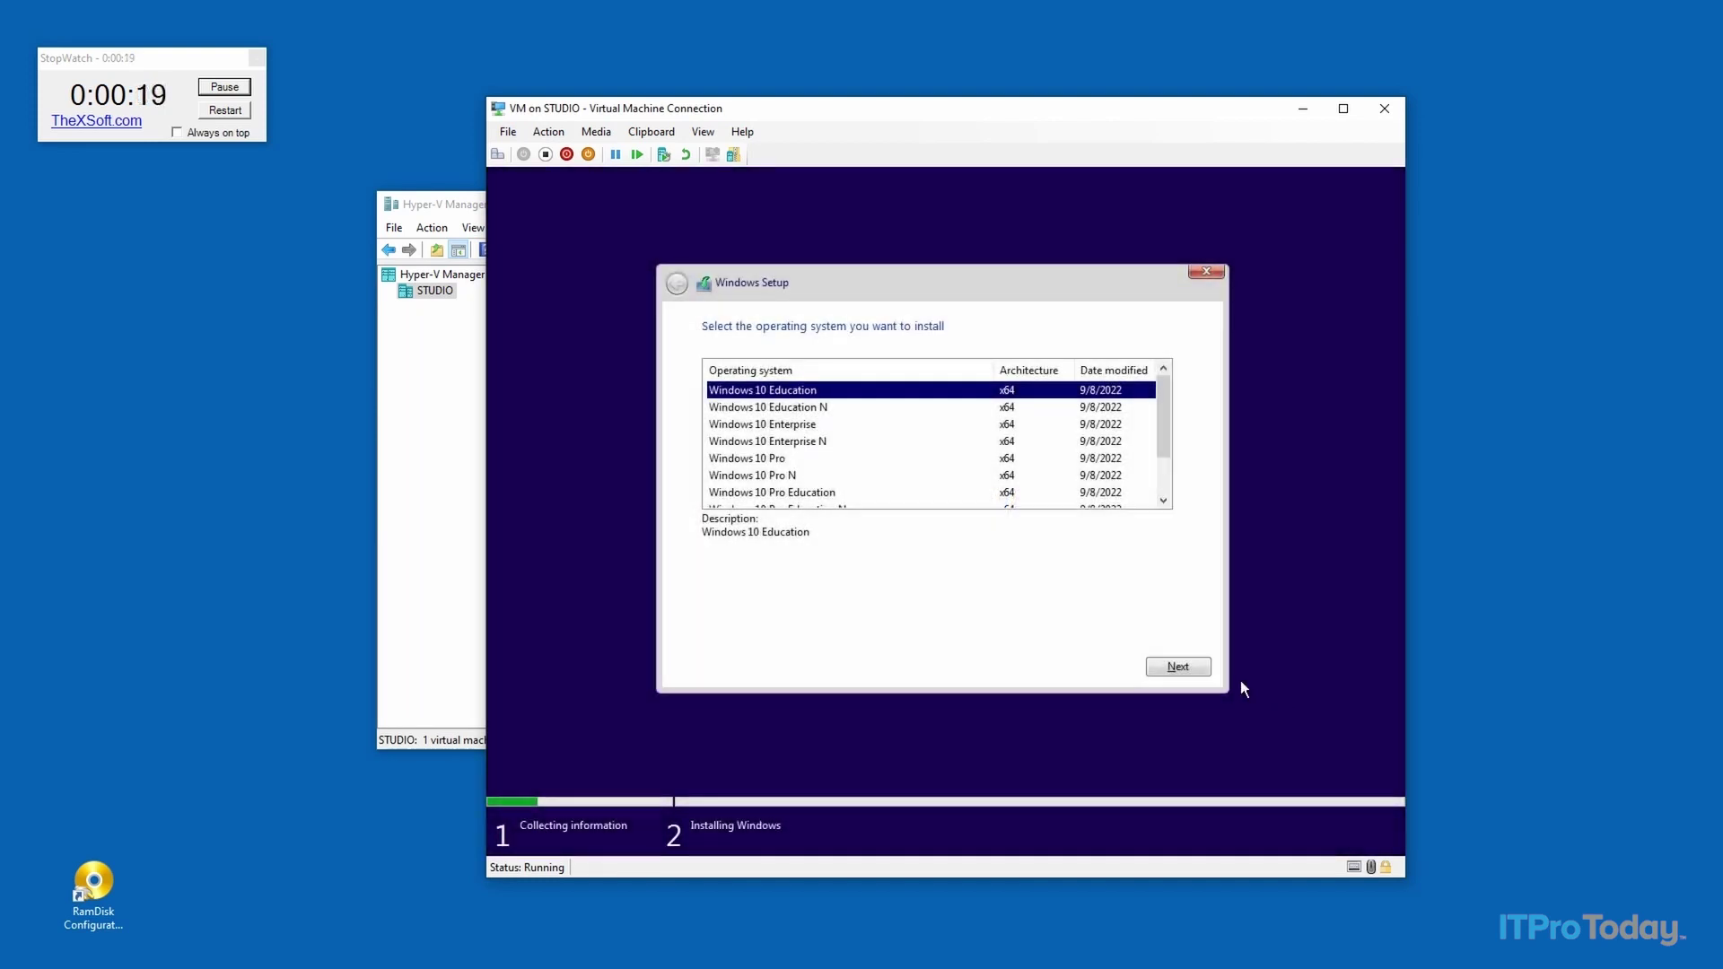
Choose Windows 10 Pro as the edition to install and confirm United States as the region
left_click(788, 458)
left_click(1177, 665)
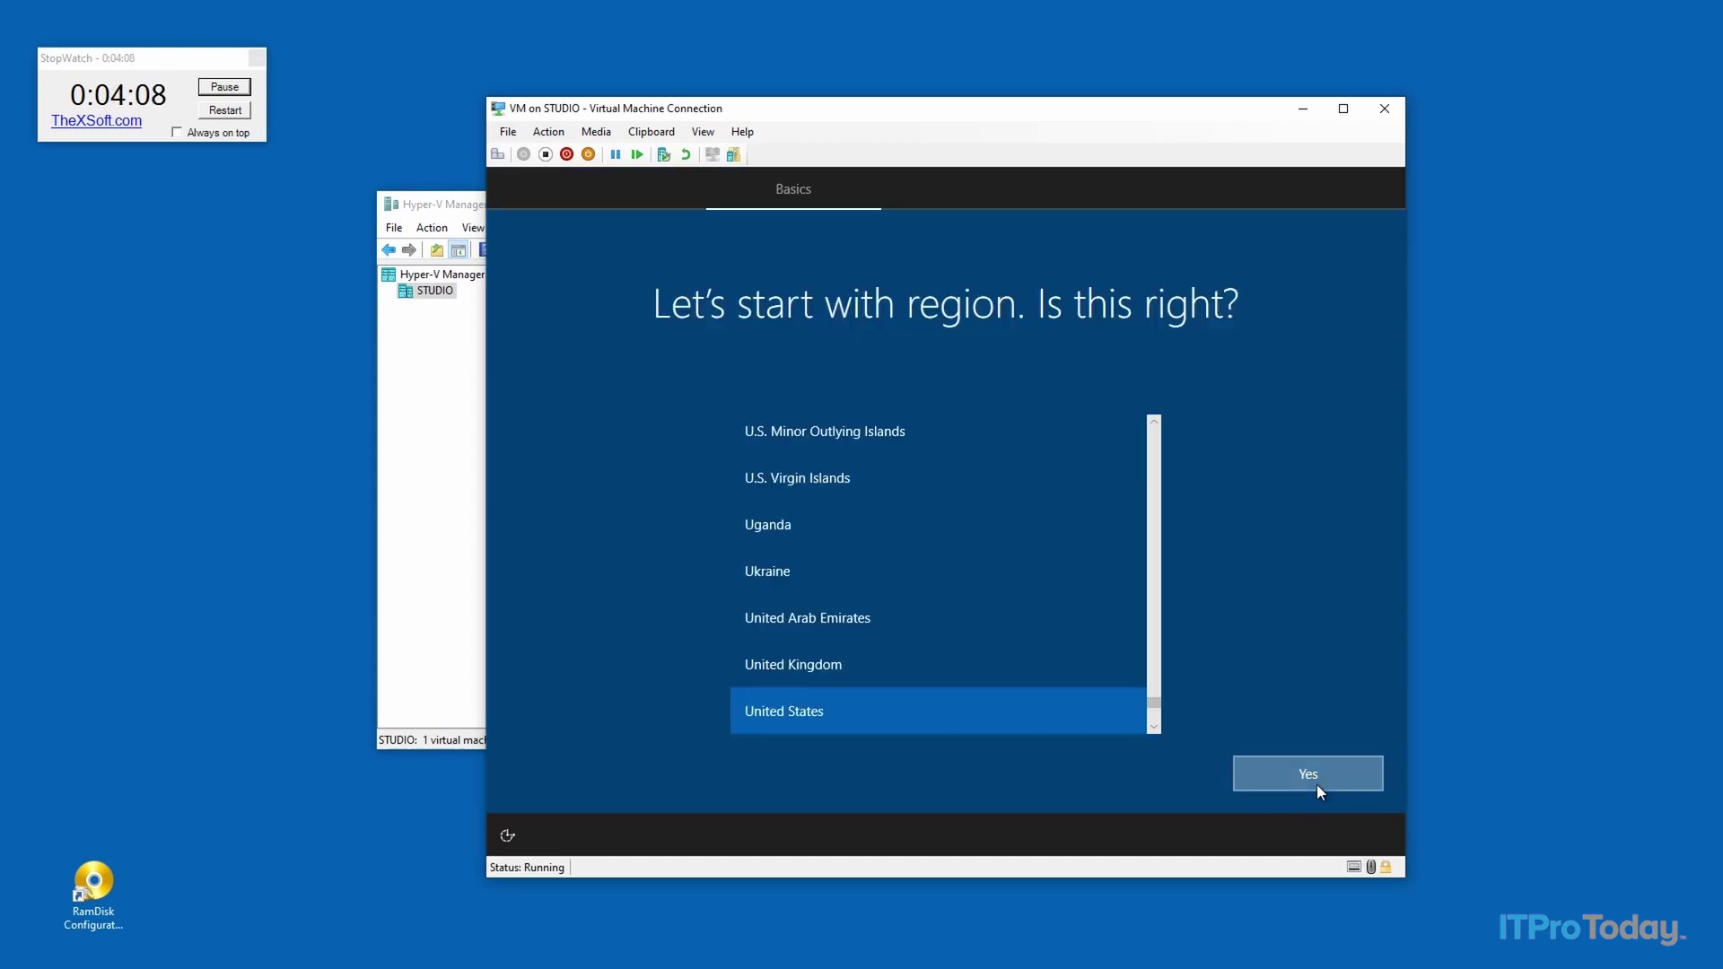
left_click(1317, 785)
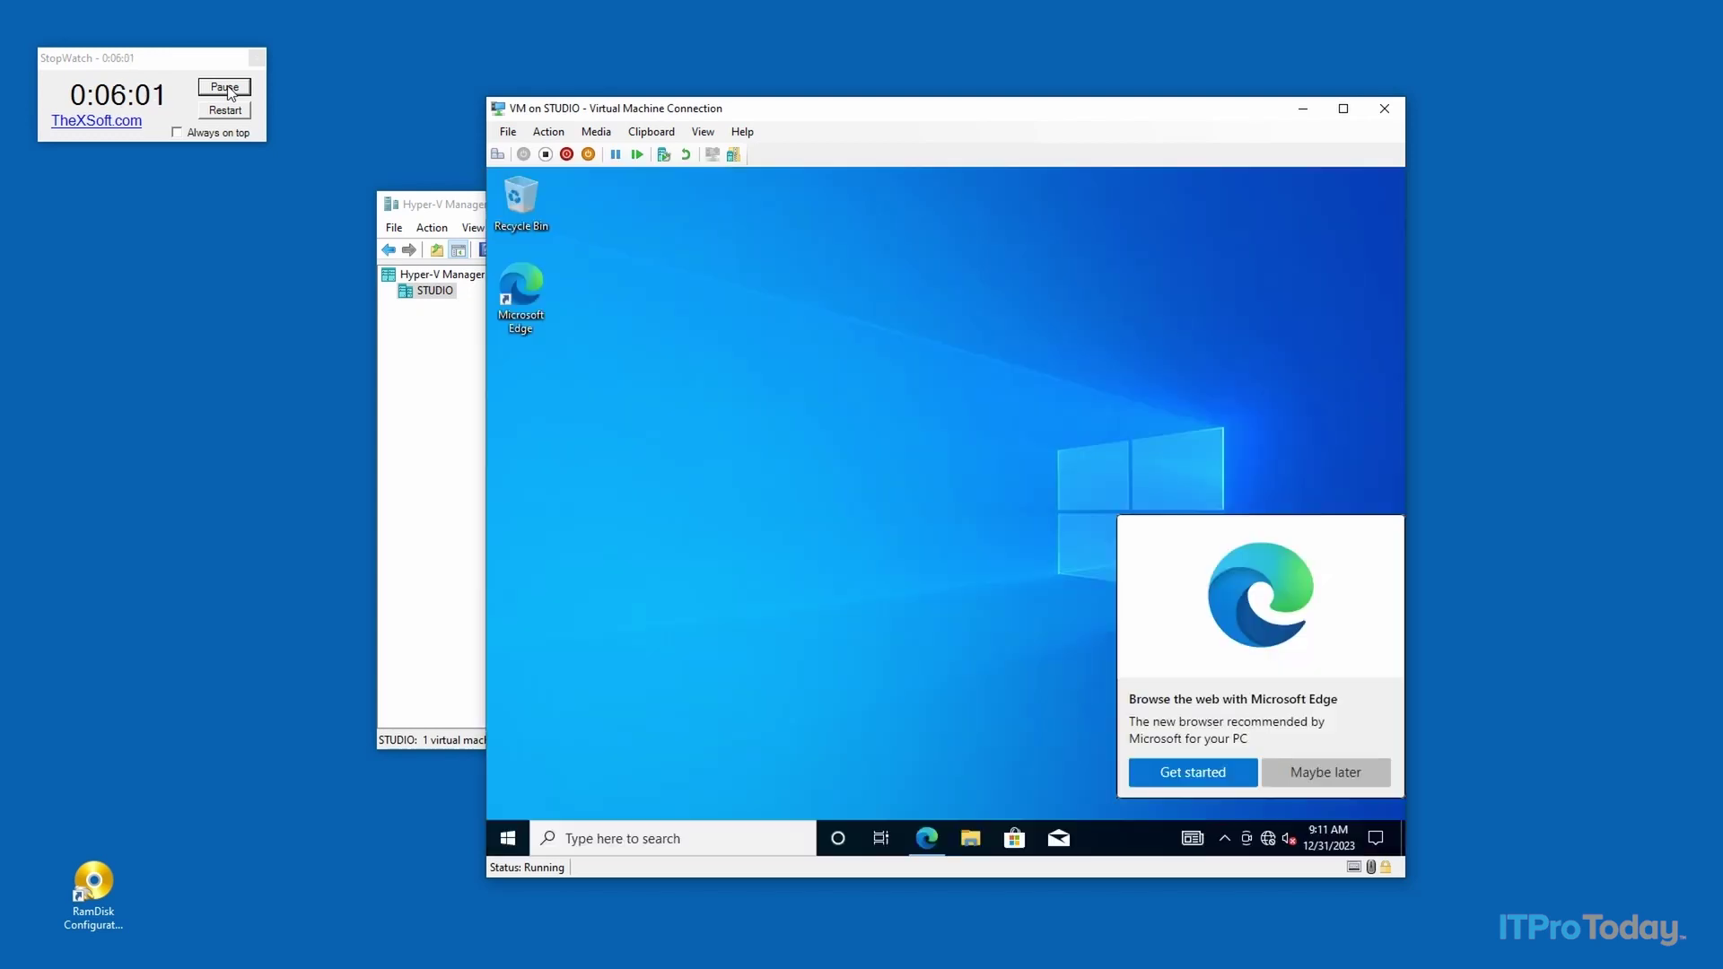
Pause the stopwatch once the Windows desktop has loaded, and reset it to zero
left_click(230, 89)
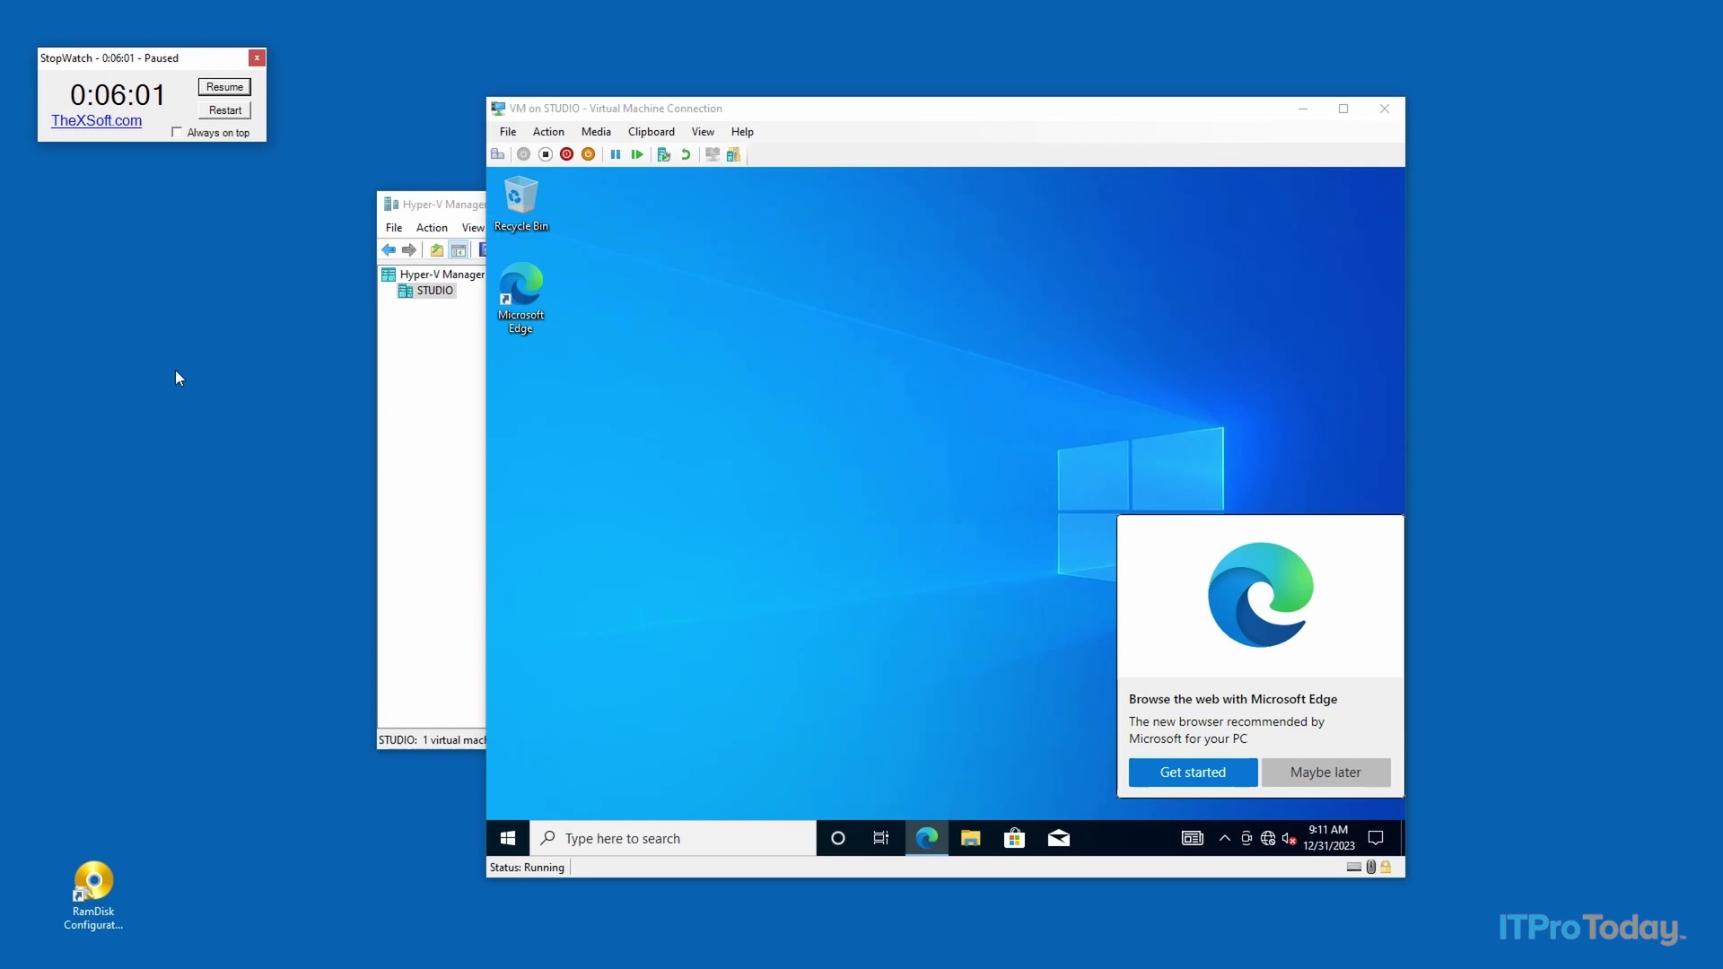
left_click(240, 202)
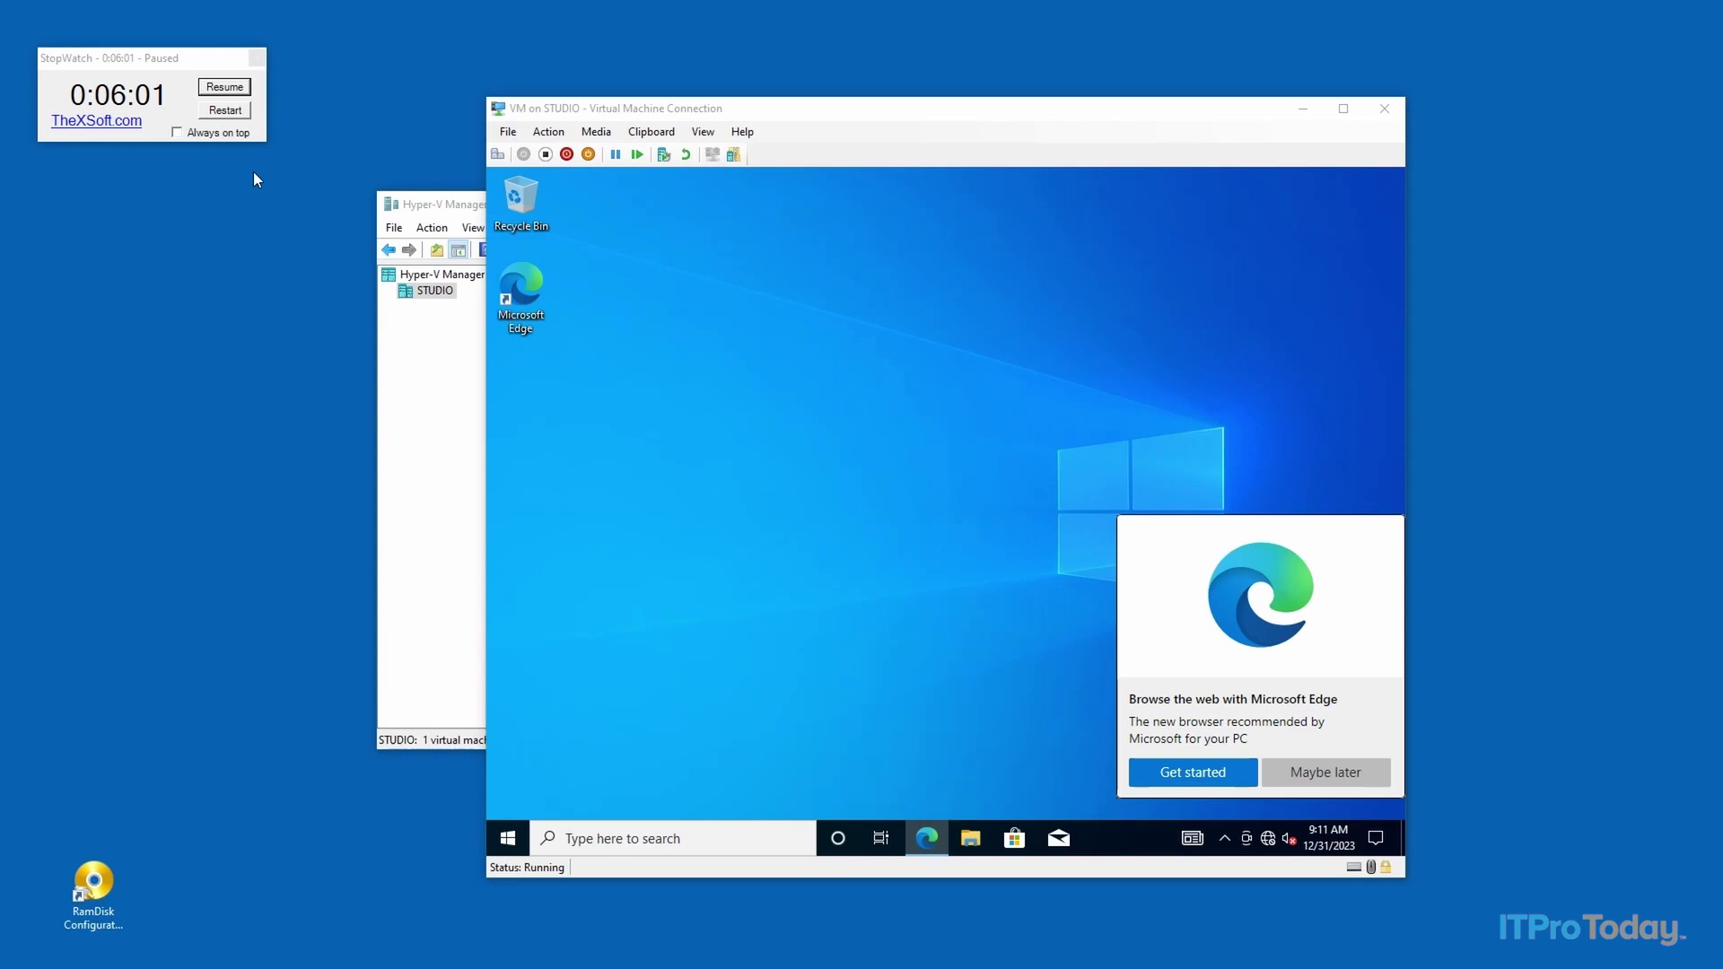
left_click(239, 107)
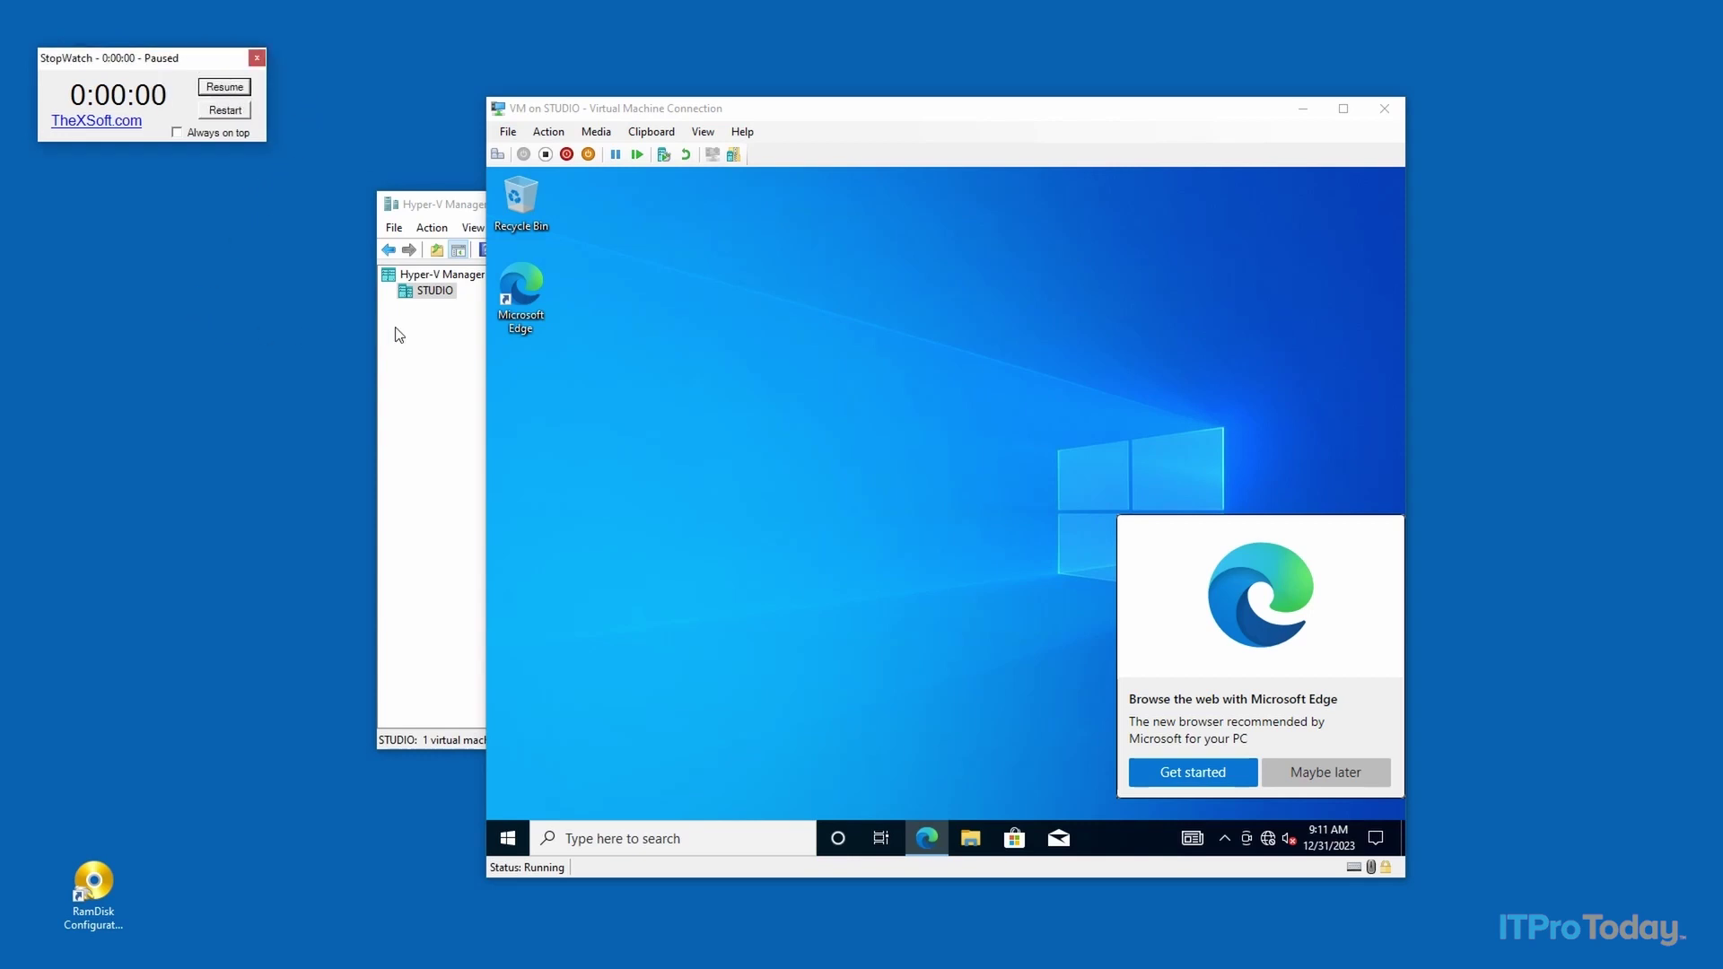
Close the virtual machine connection, then turn off and delete the VM virtual machine
left_click(1384, 108)
left_click(770, 396)
right_click(701, 403)
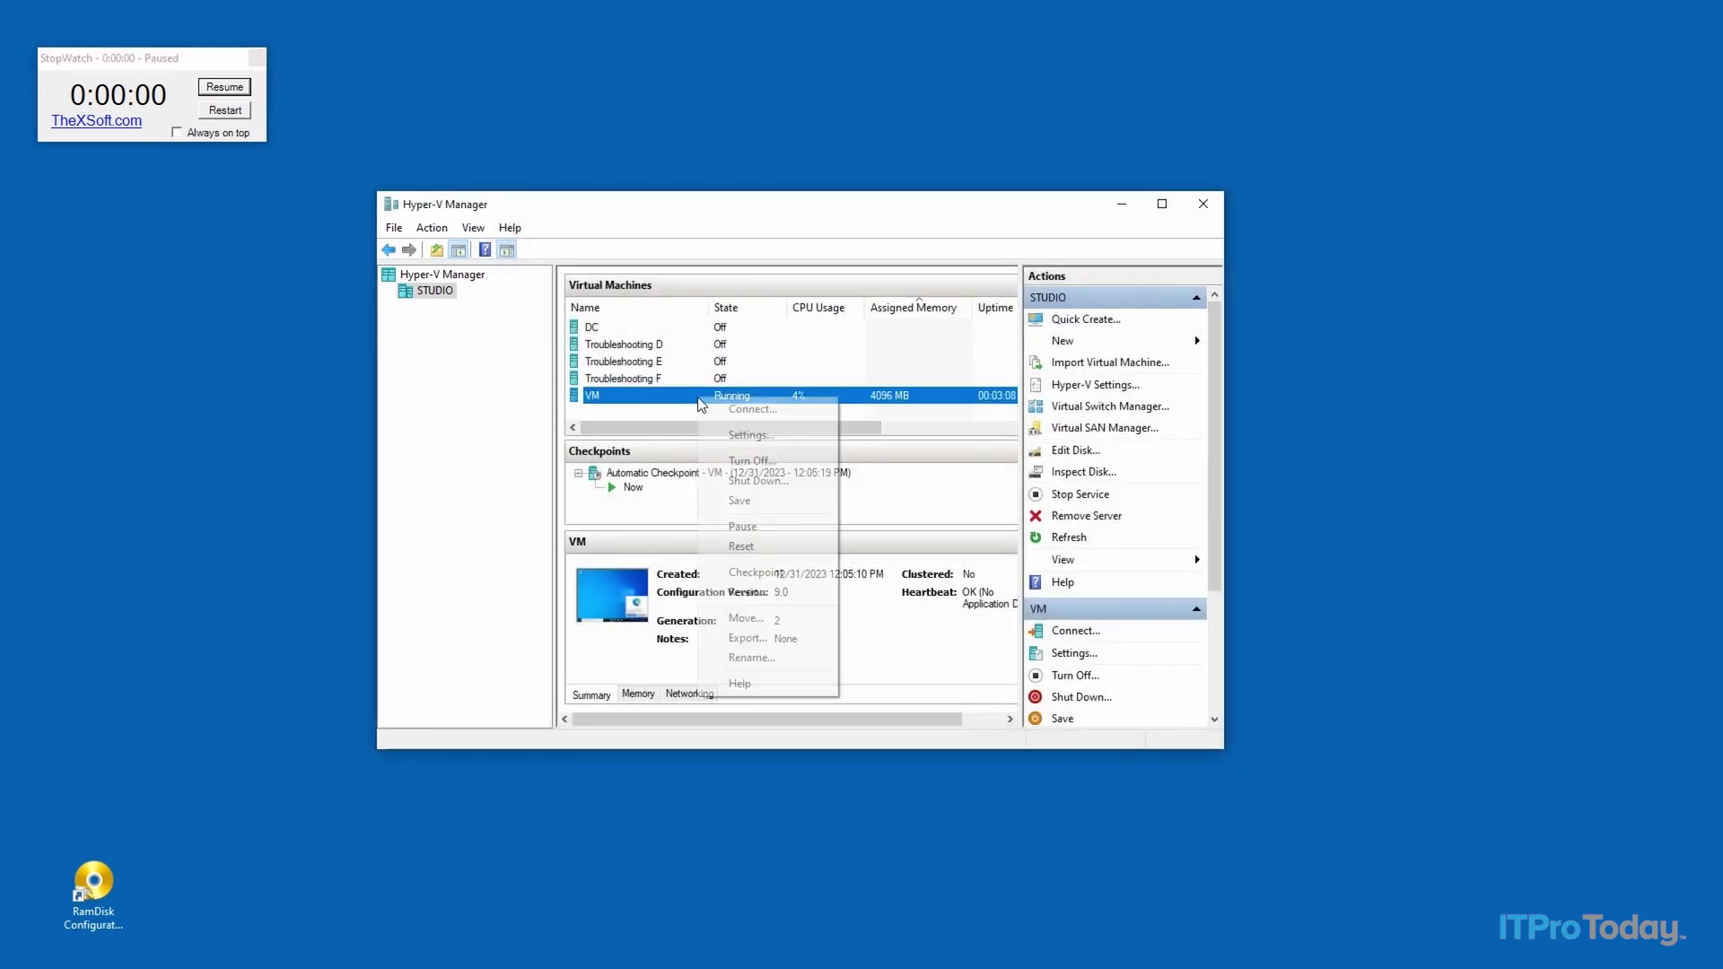
left_click(754, 460)
right_click(699, 396)
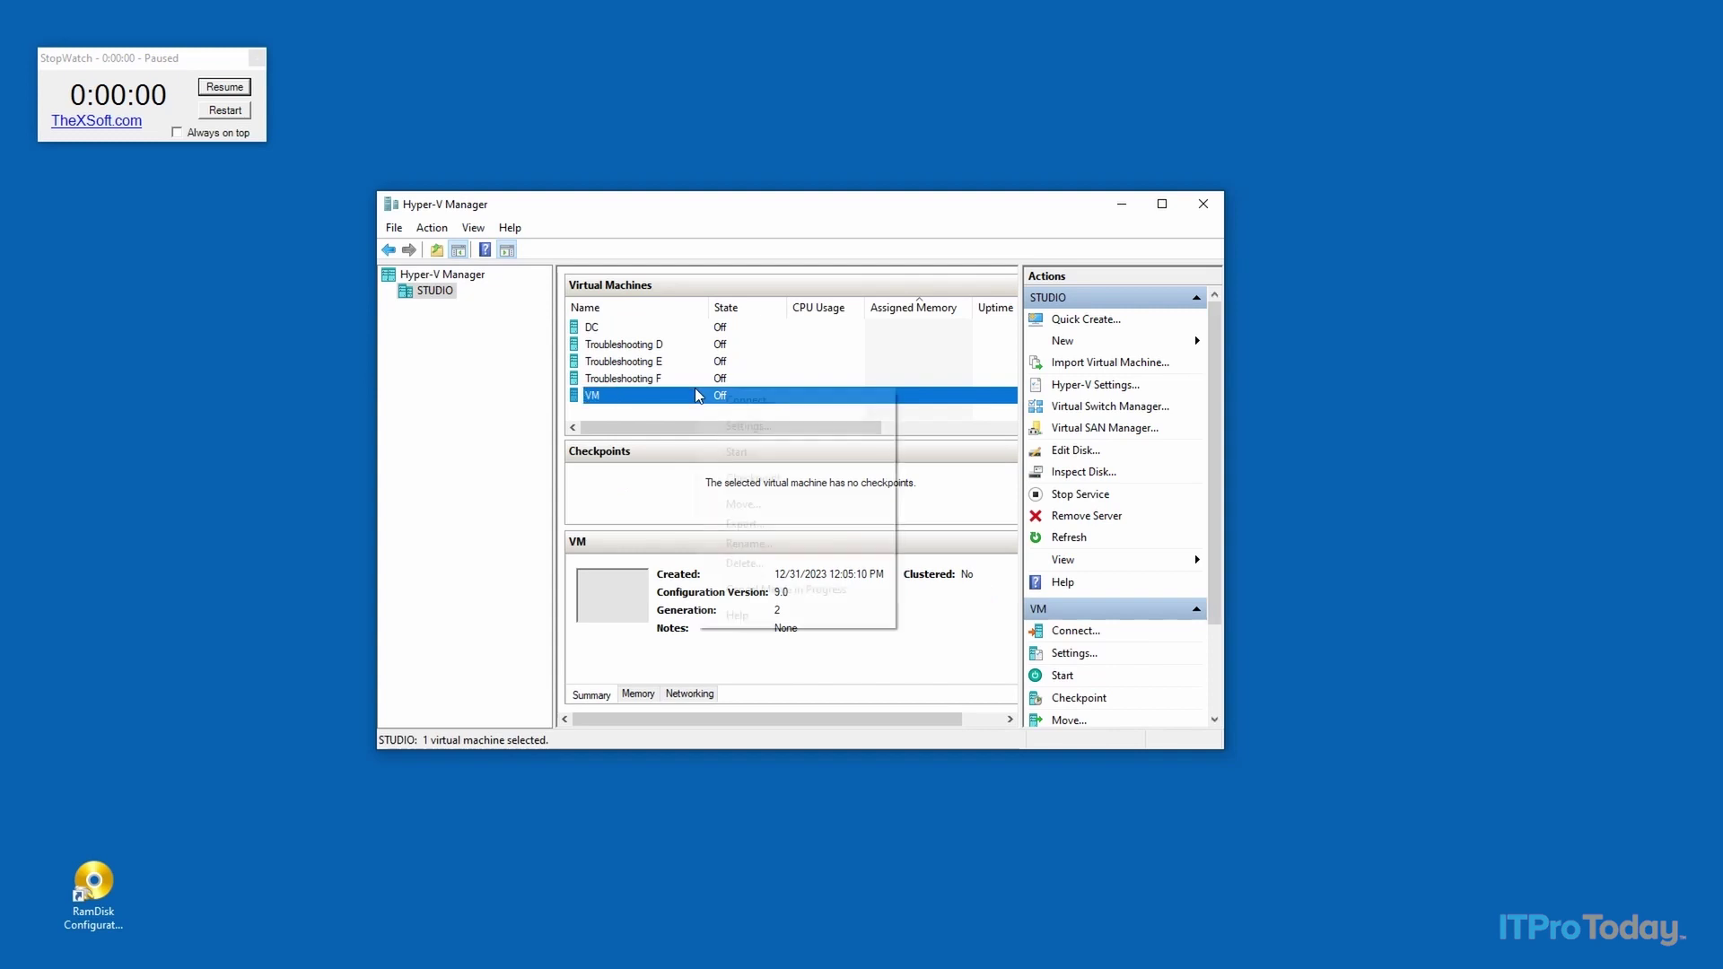
left_click(754, 563)
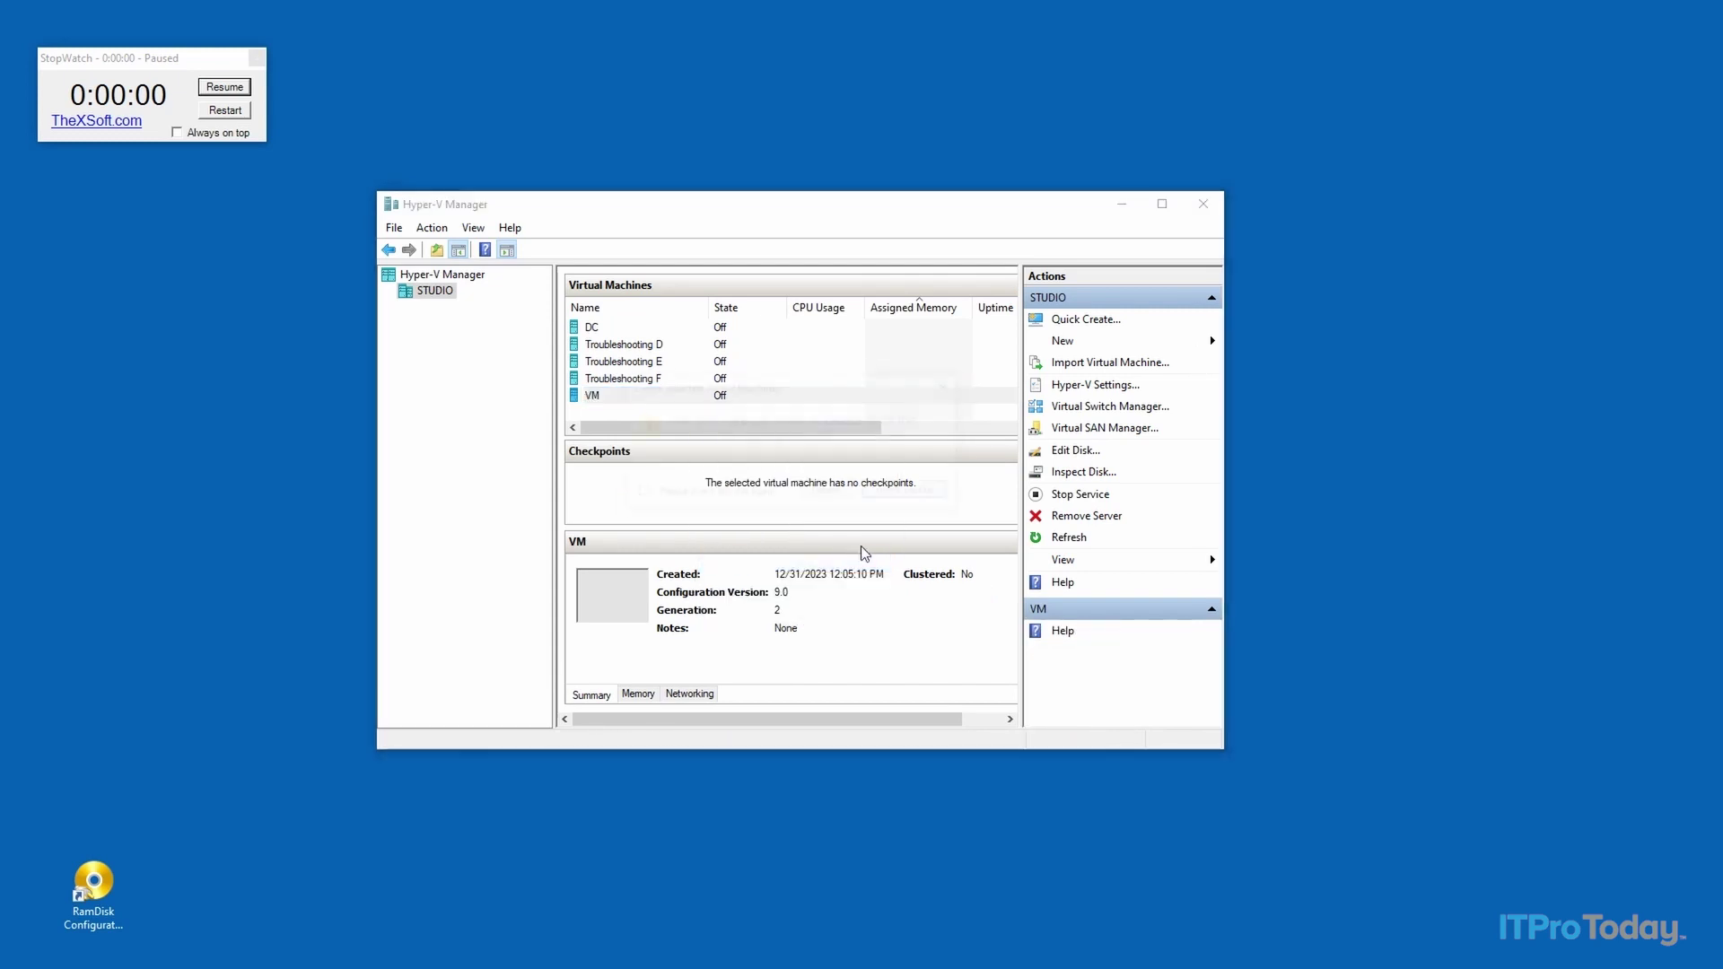
Confirm deleting the VM virtual machine, and copy the Windows 10 business editions ISO from C:\ISO to the RamDisk (R:) drive
left_click(818, 492)
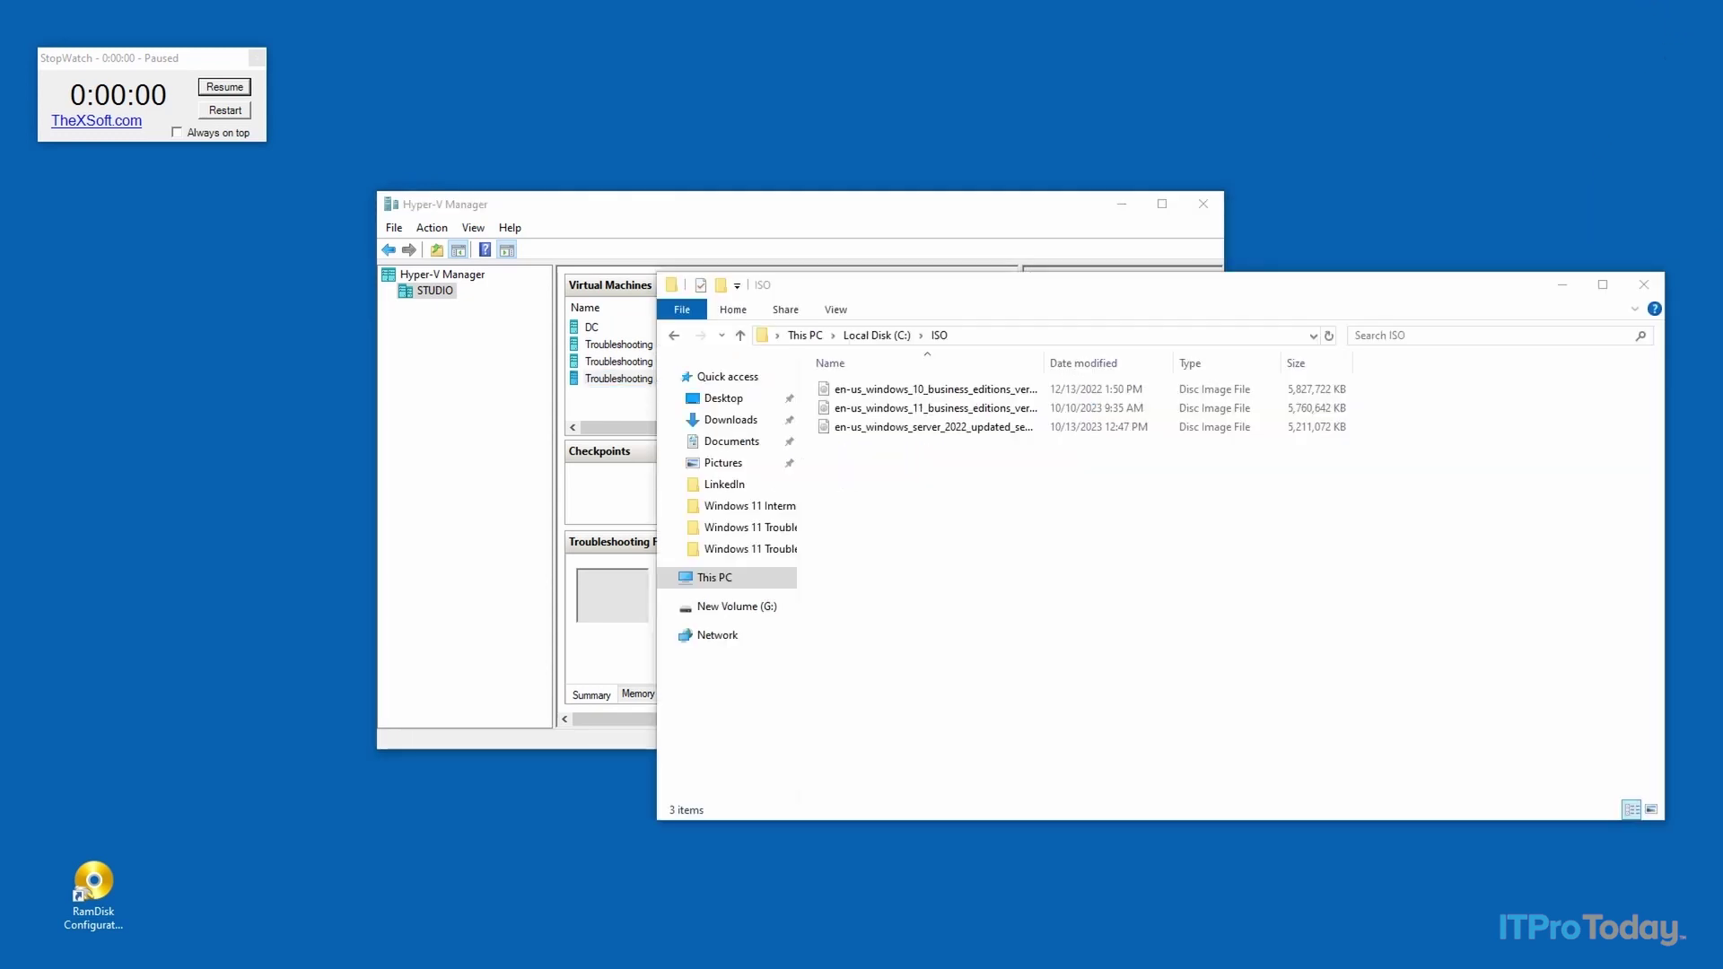
right_click(958, 396)
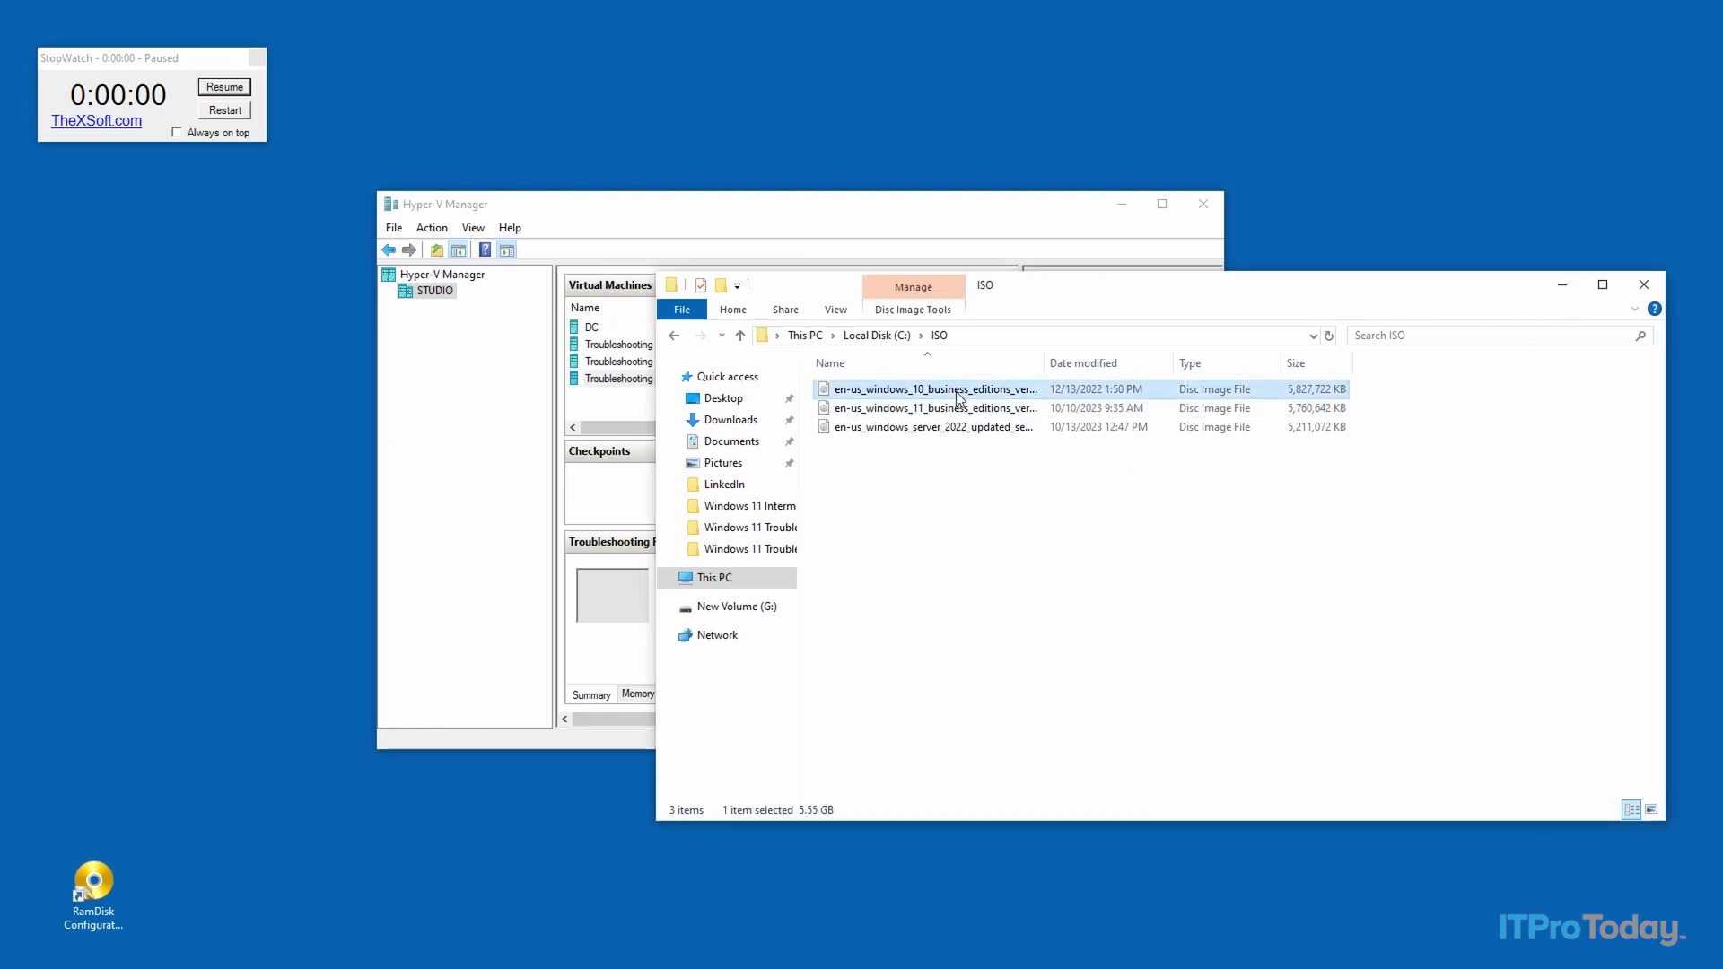
left_click(1026, 600)
left_click(724, 580)
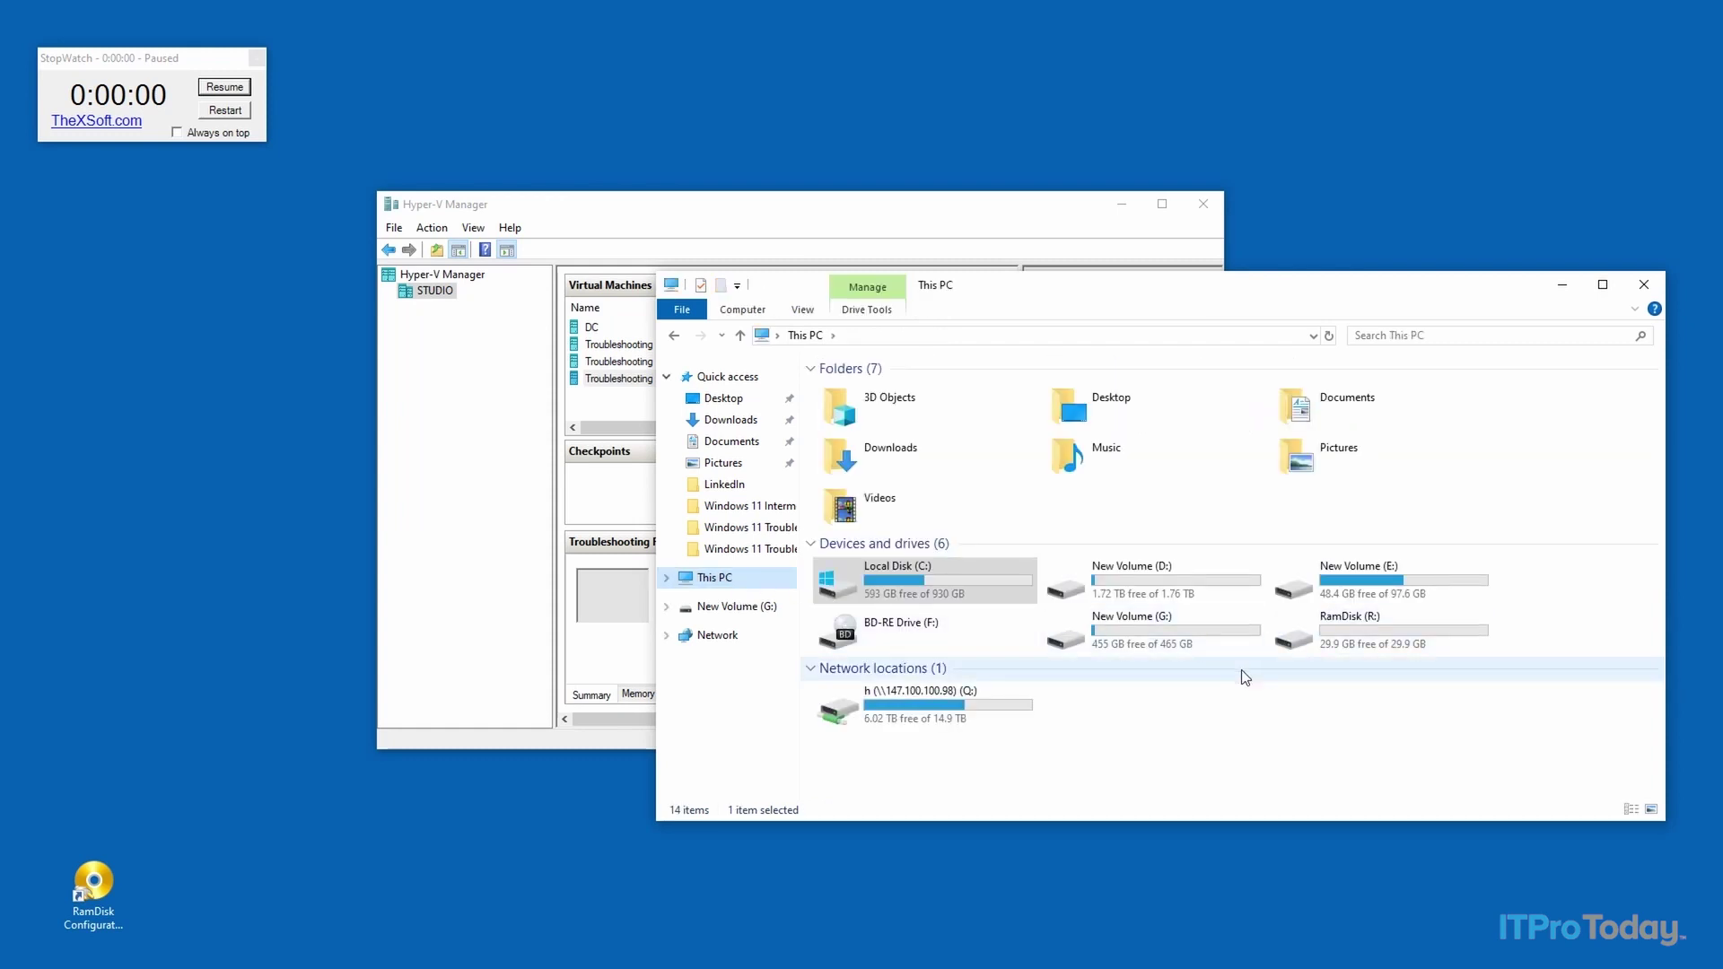
double_click(1371, 619)
right_click(895, 468)
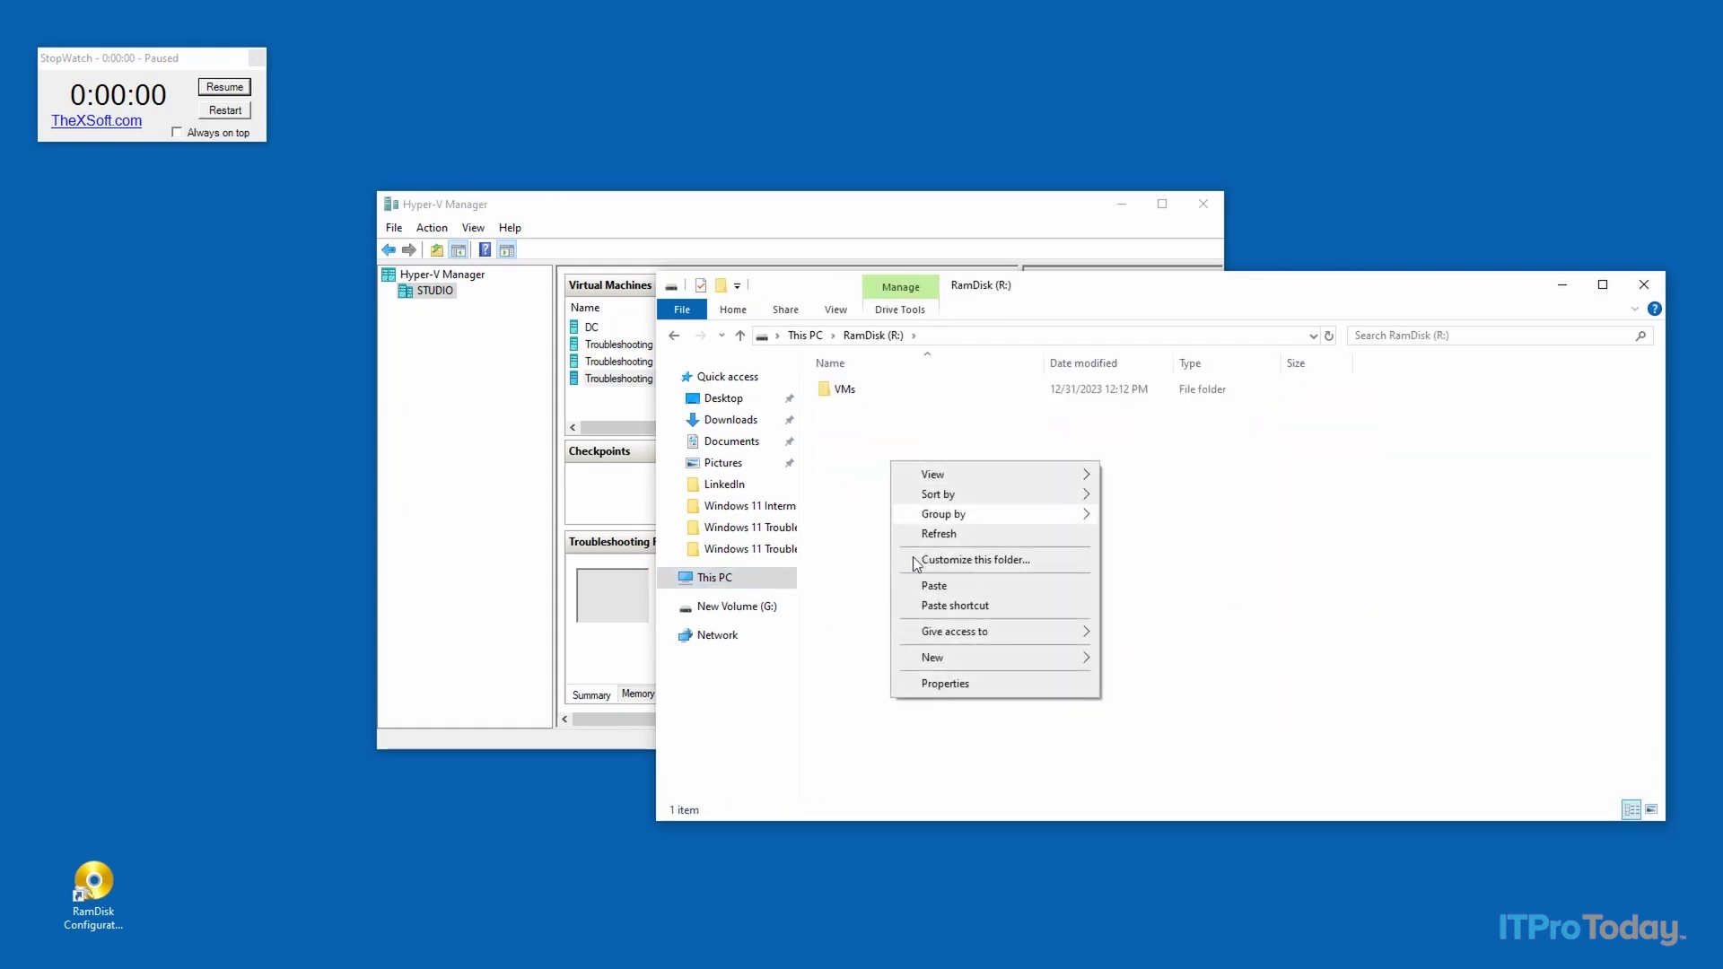
left_click(928, 587)
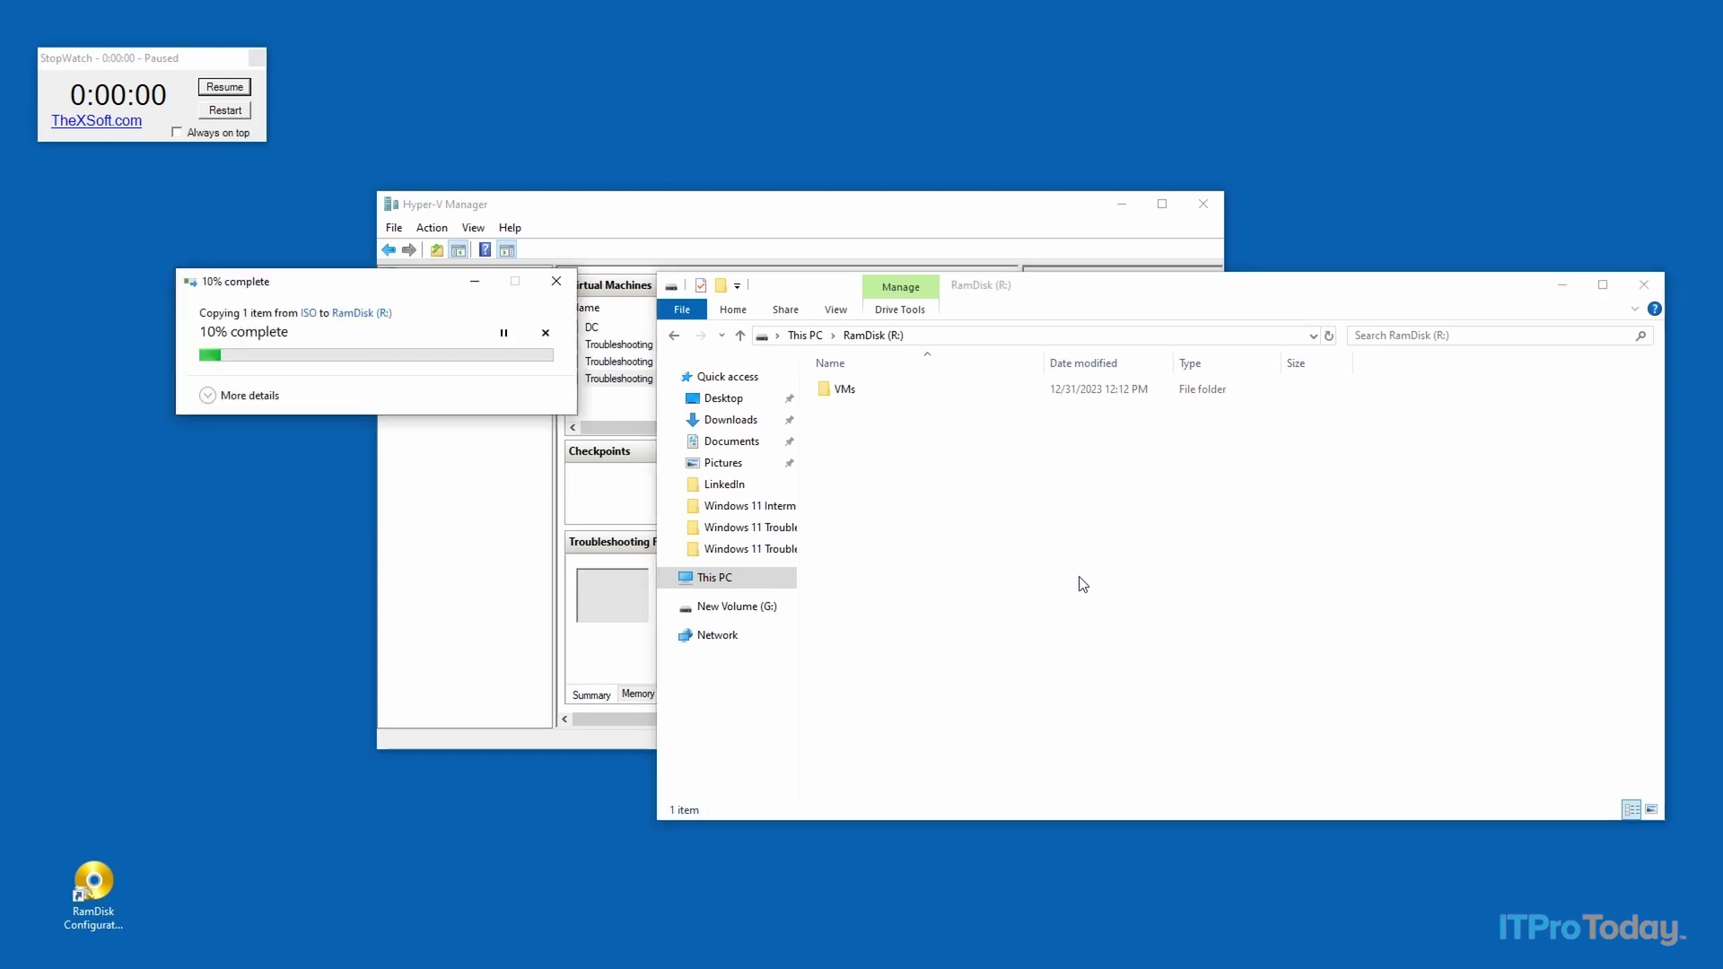
Check the VMs folder and the copied ISO on the RamDisk (R:) drive, and close the file window
double_click(845, 392)
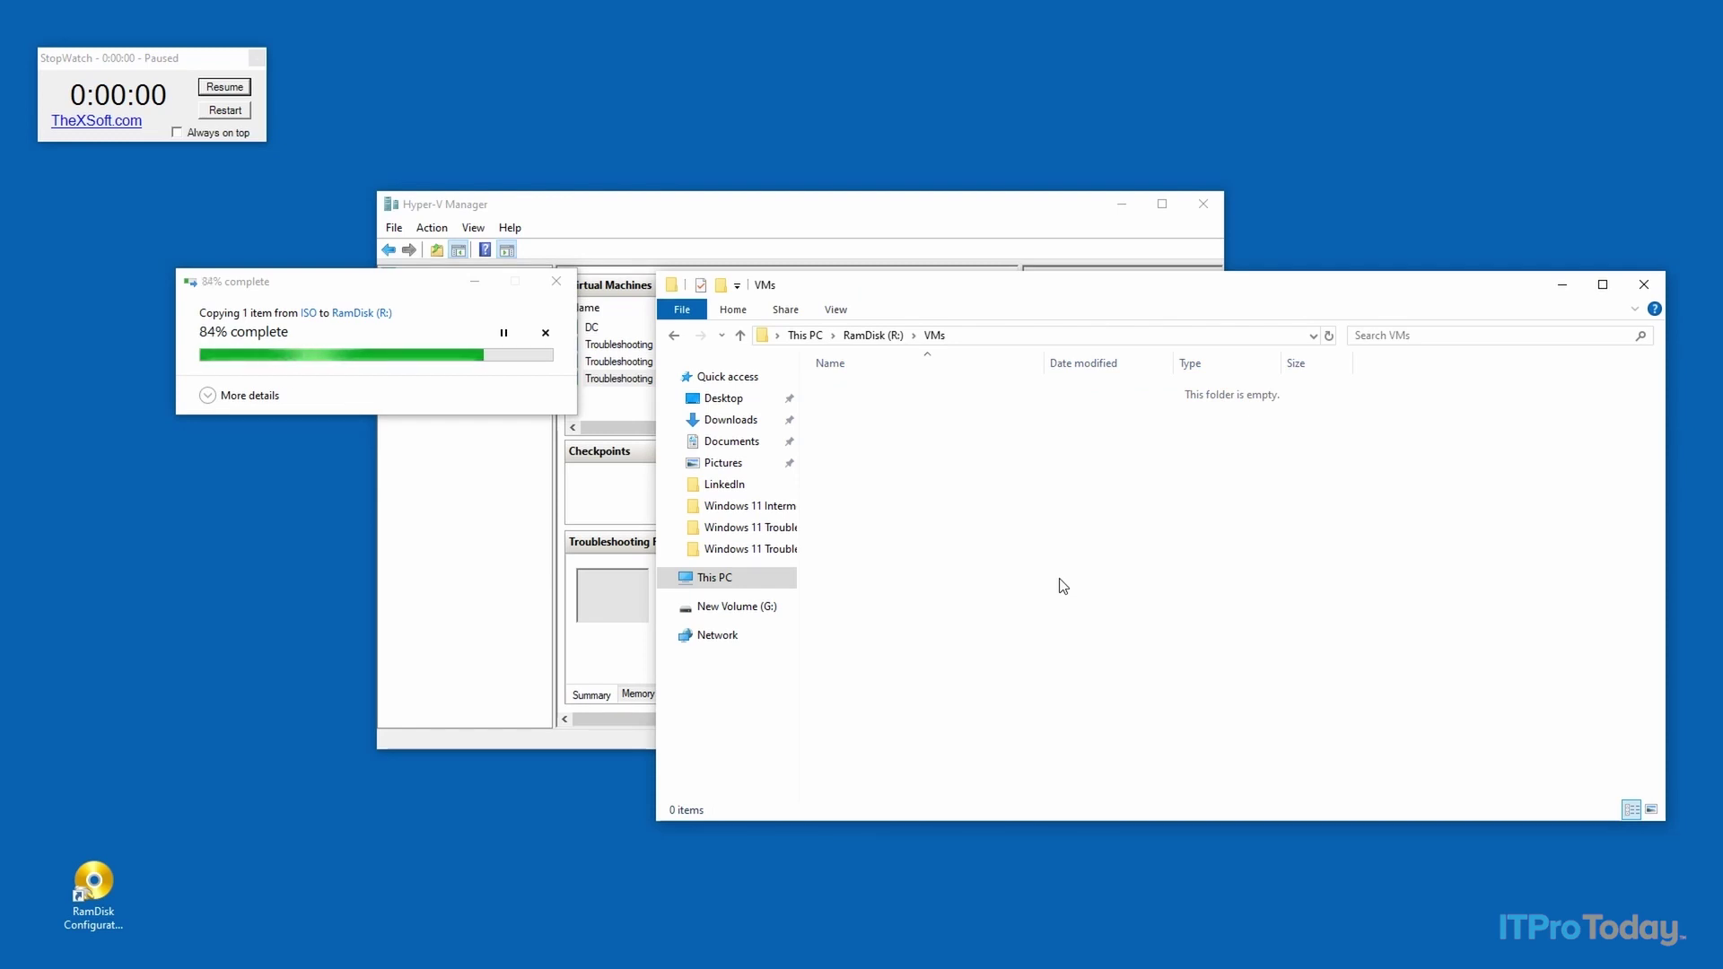
left_click(873, 335)
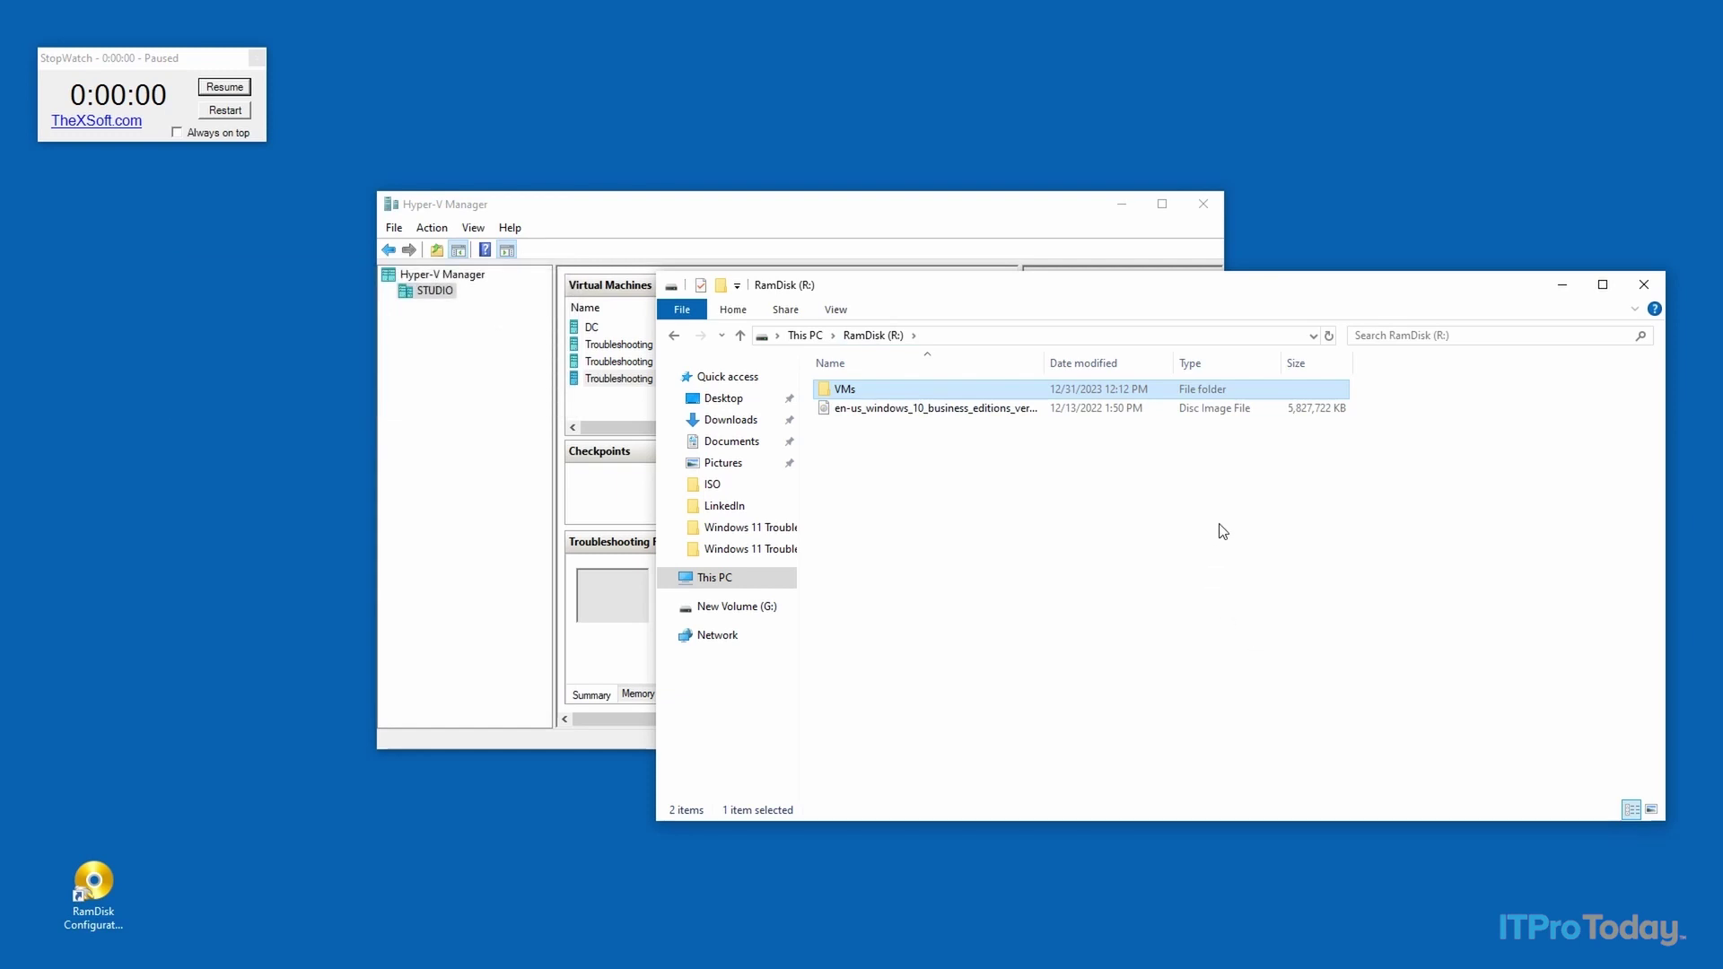
left_click(1640, 293)
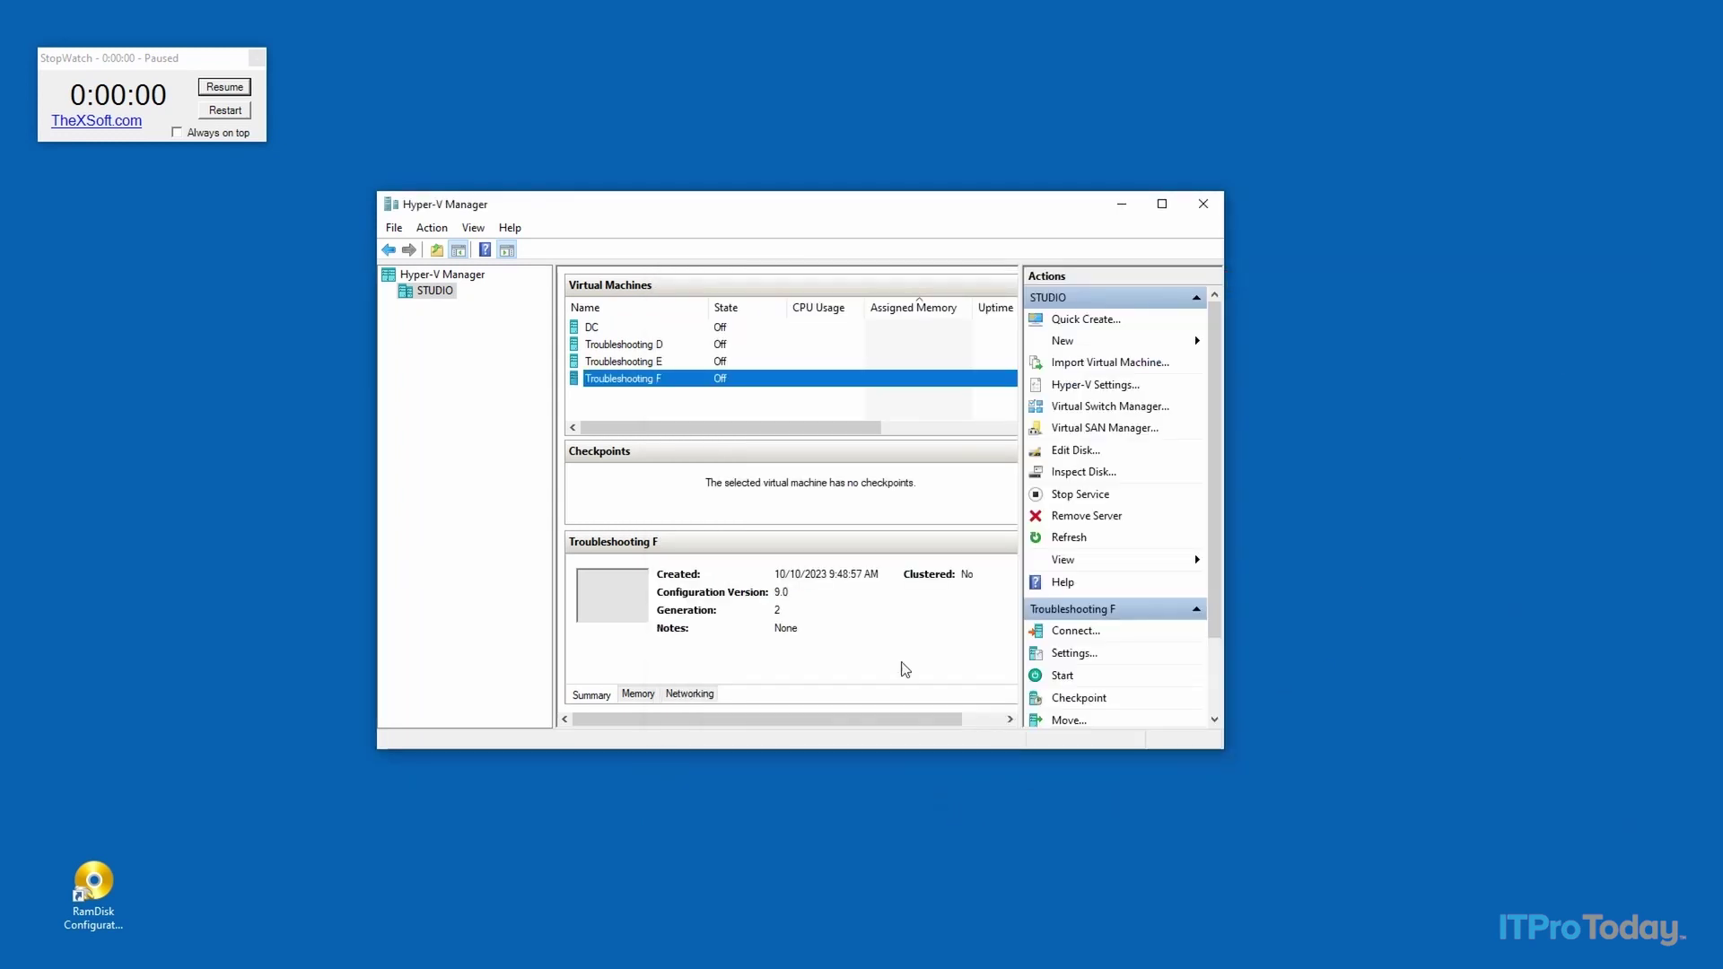
Start a new virtual machine named VM, stored in the different location R:\VMs\
left_click(1059, 341)
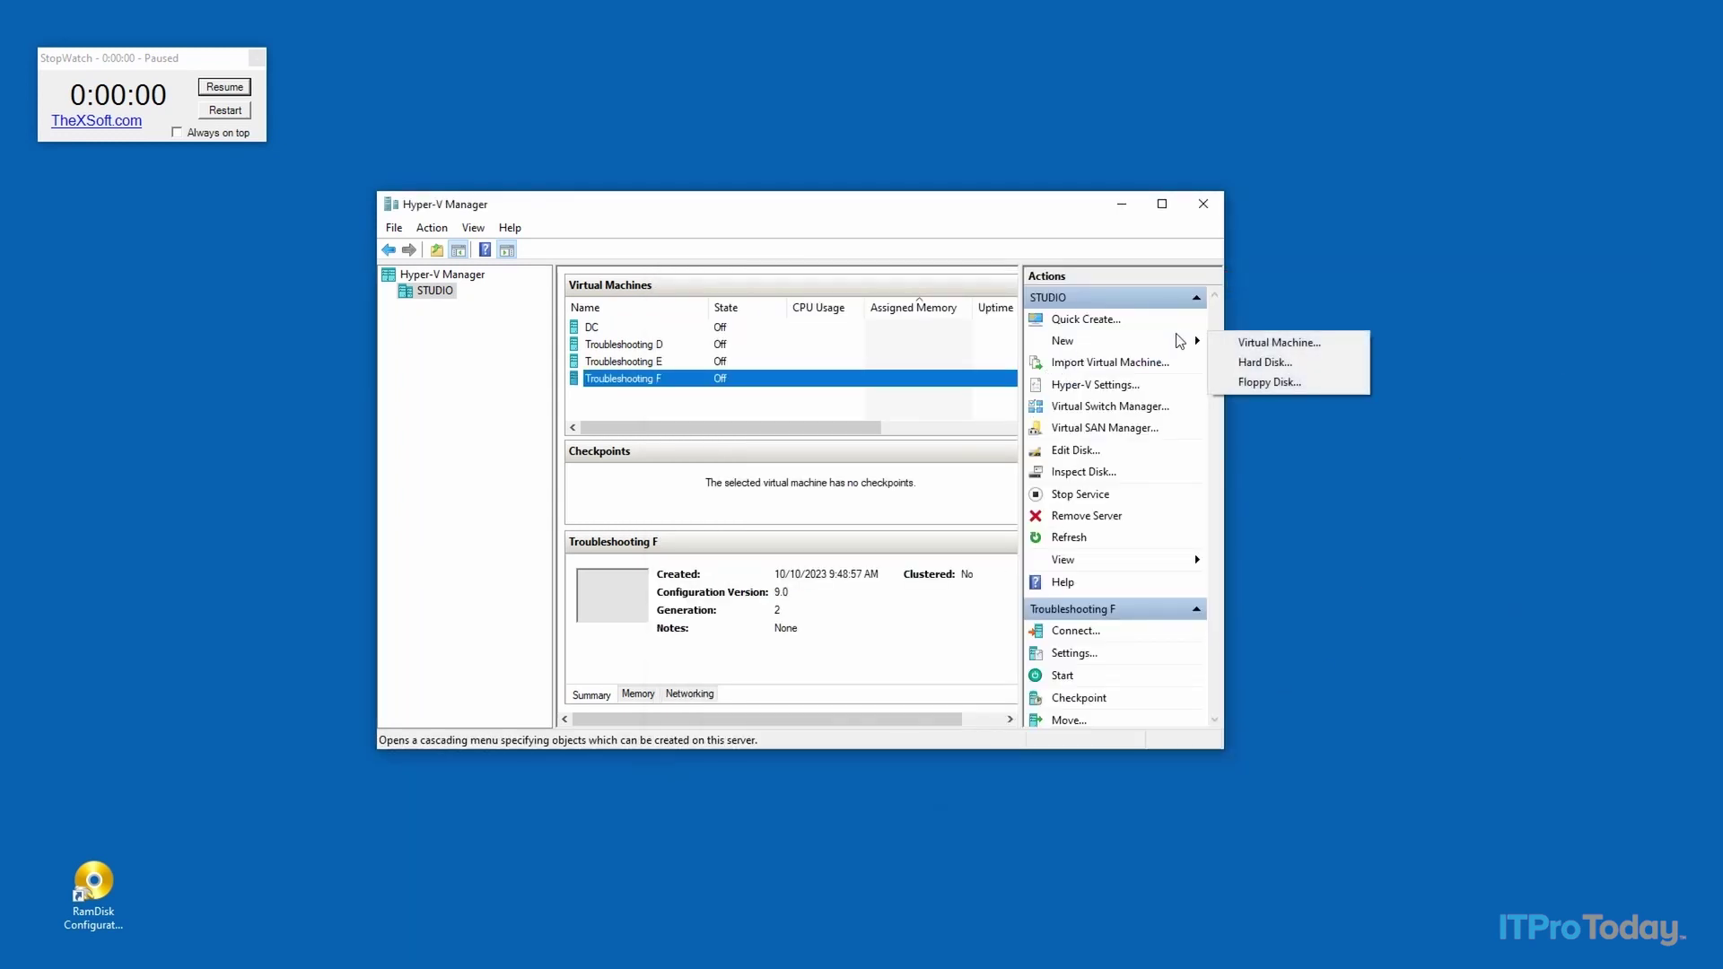
left_click(1276, 341)
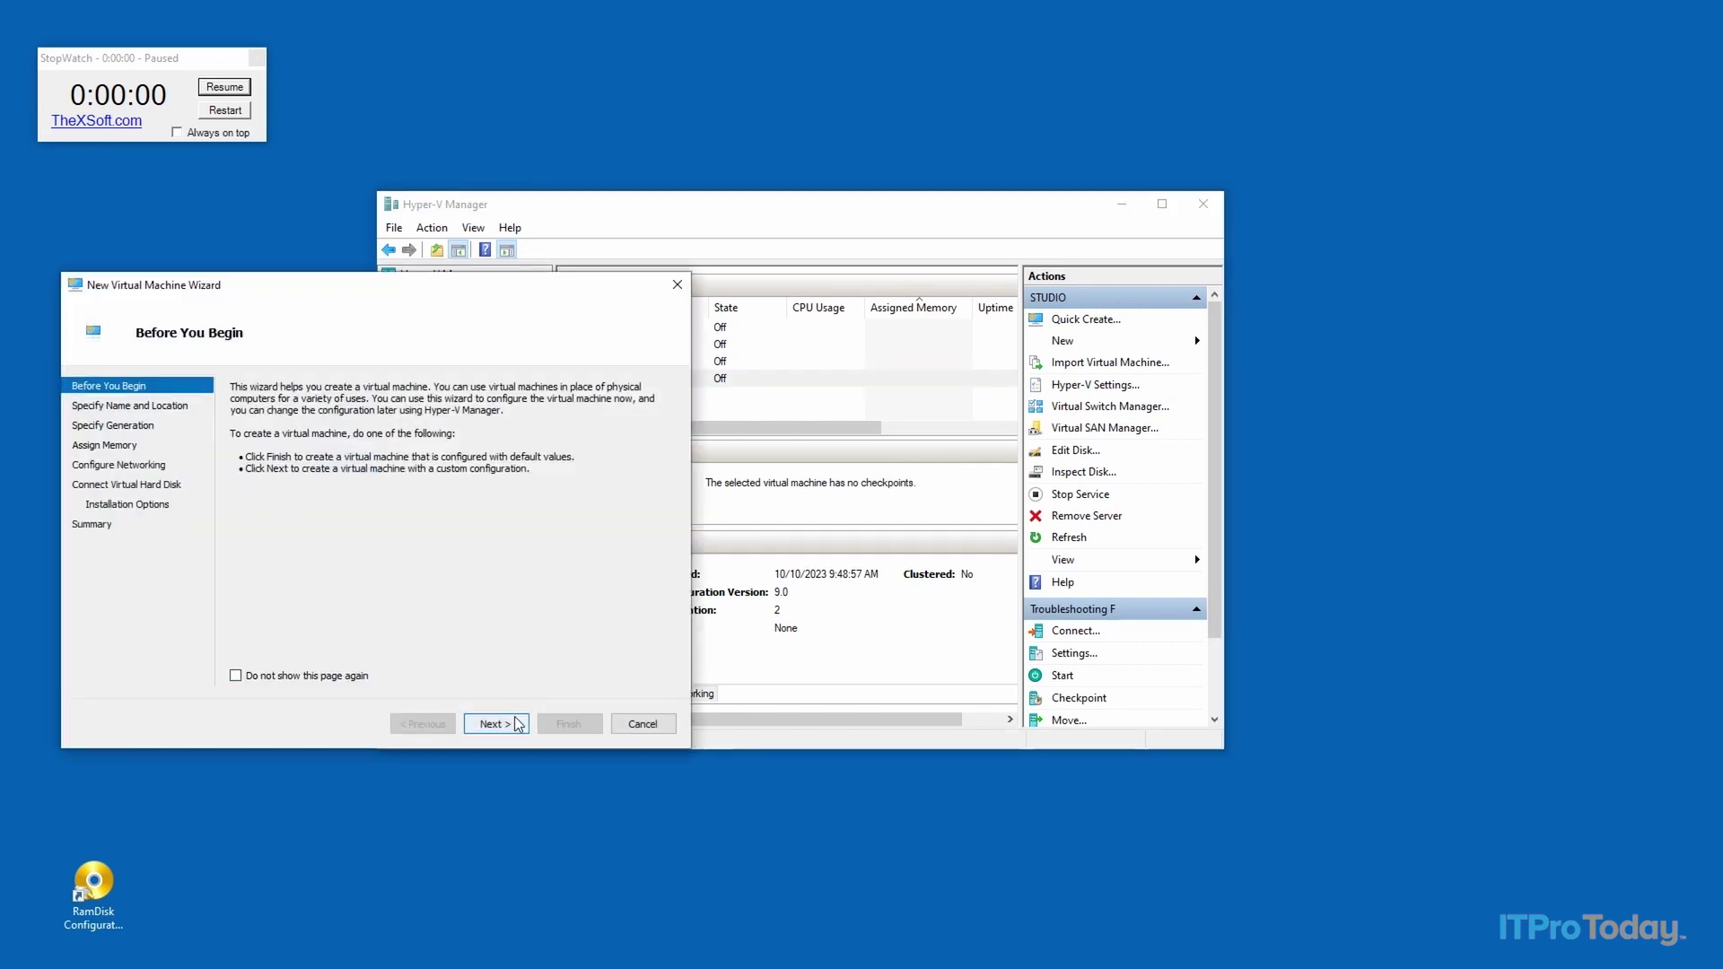
left_click(505, 723)
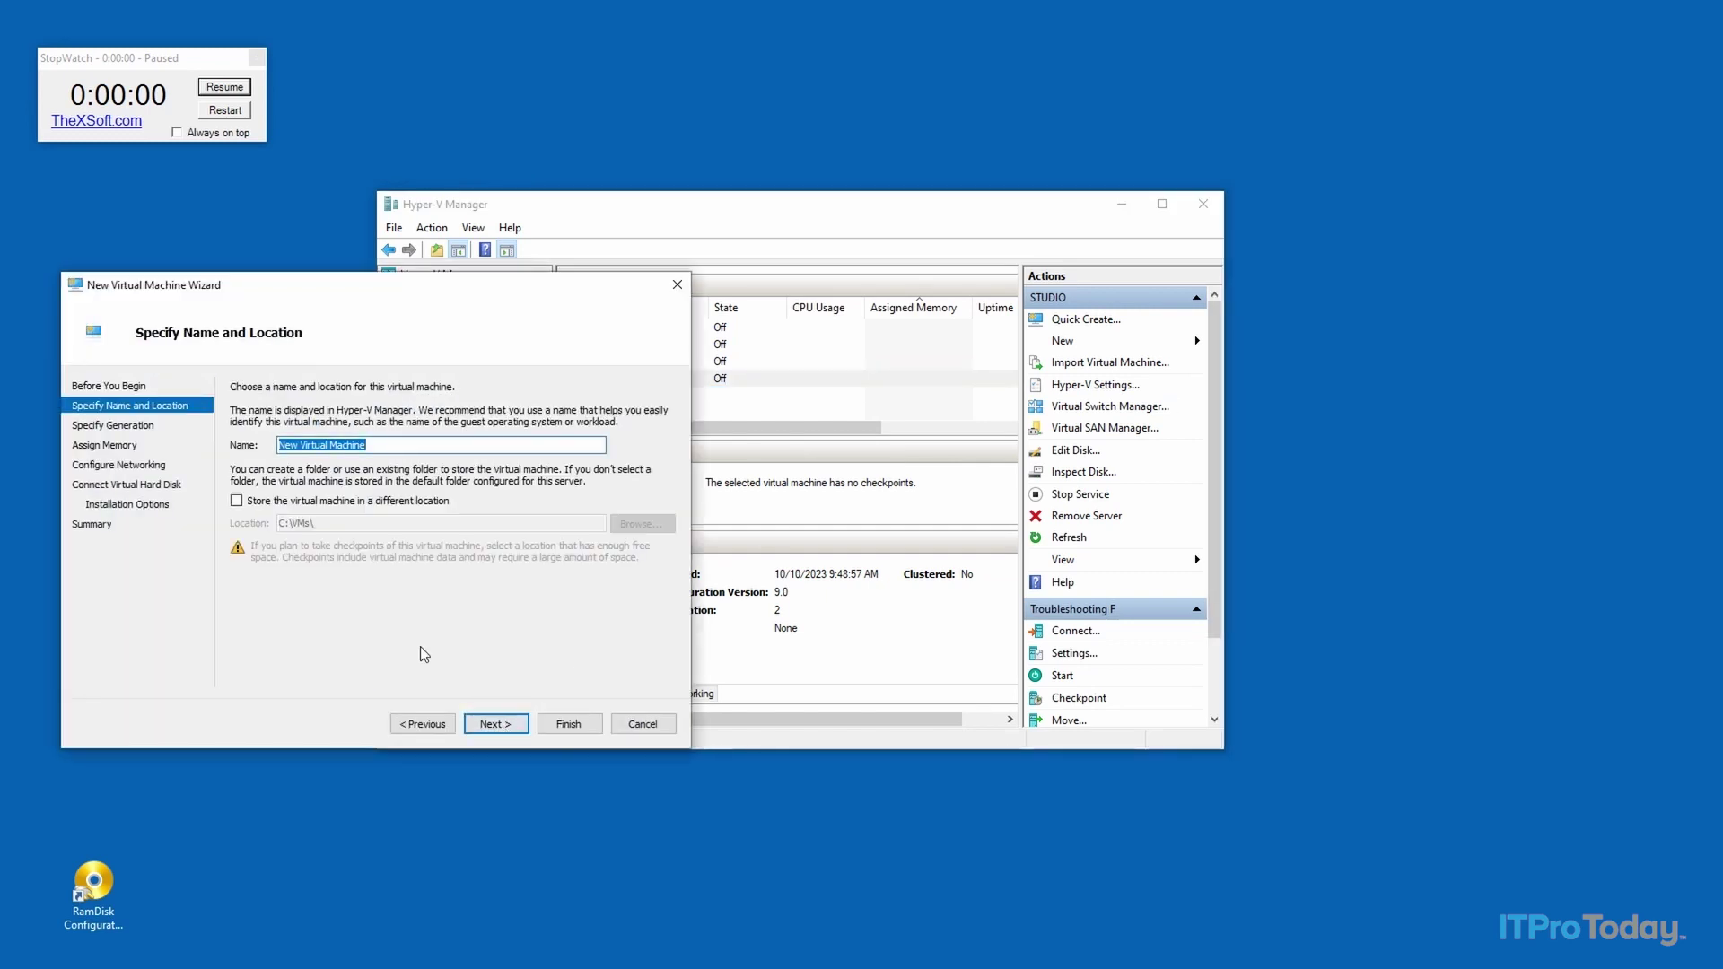
type("VM")
left_click(237, 501)
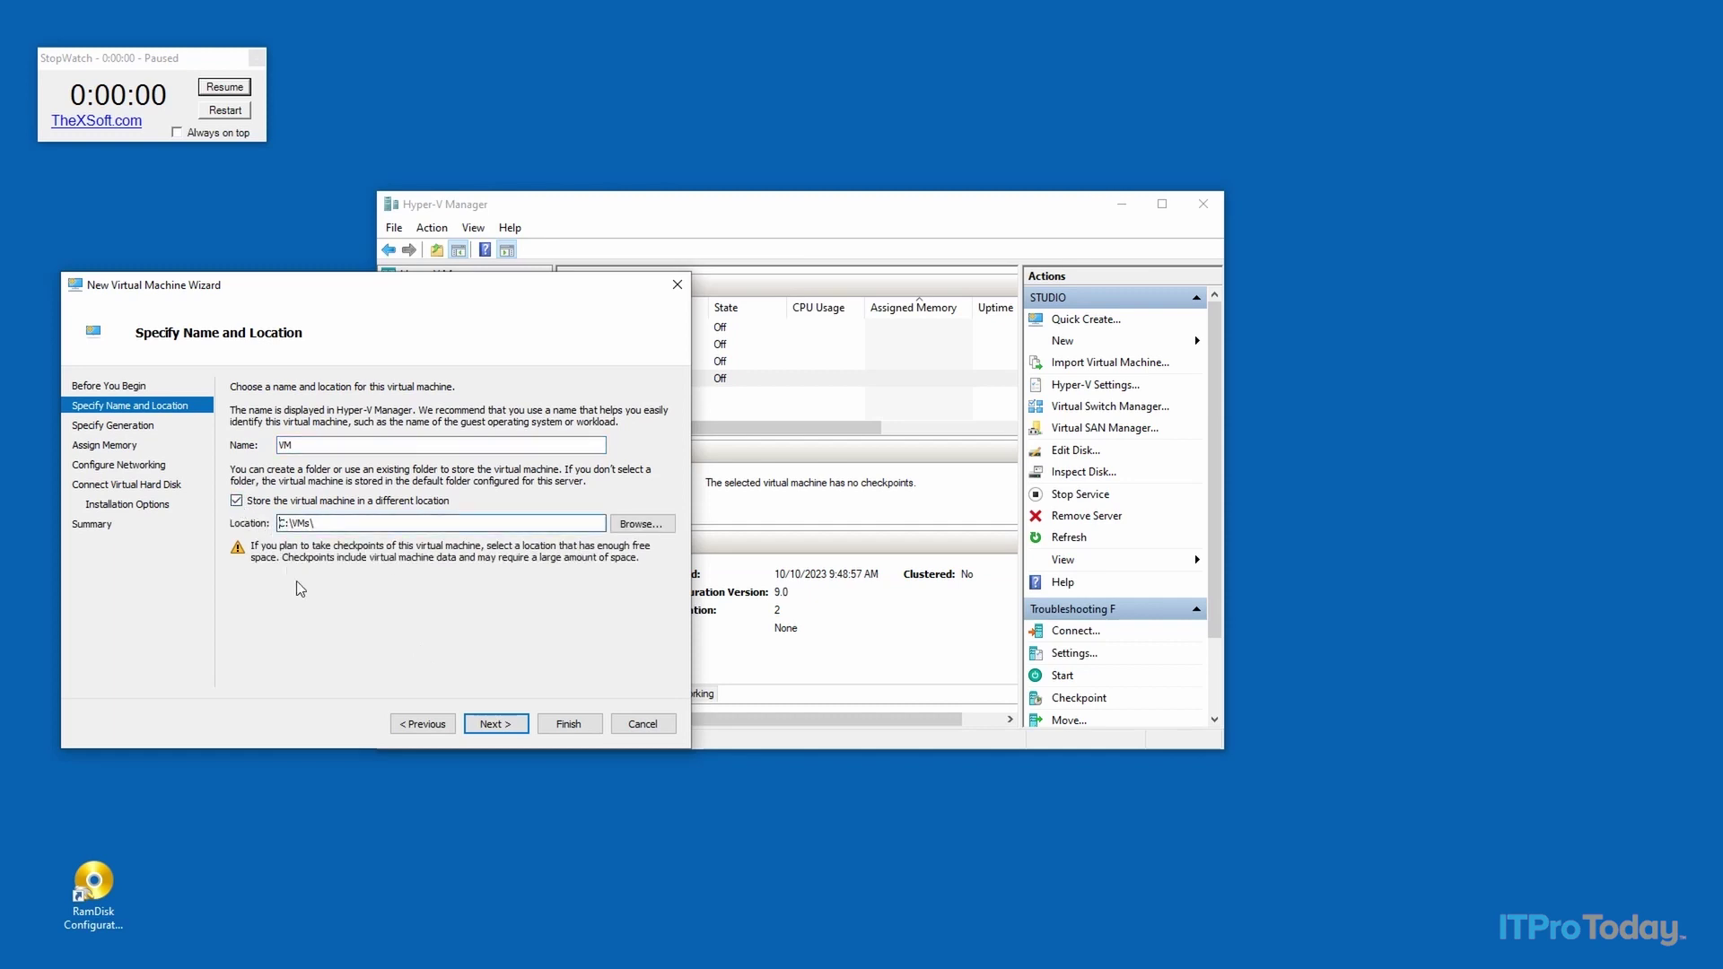
type("R")
key("Delete")
left_click(492, 723)
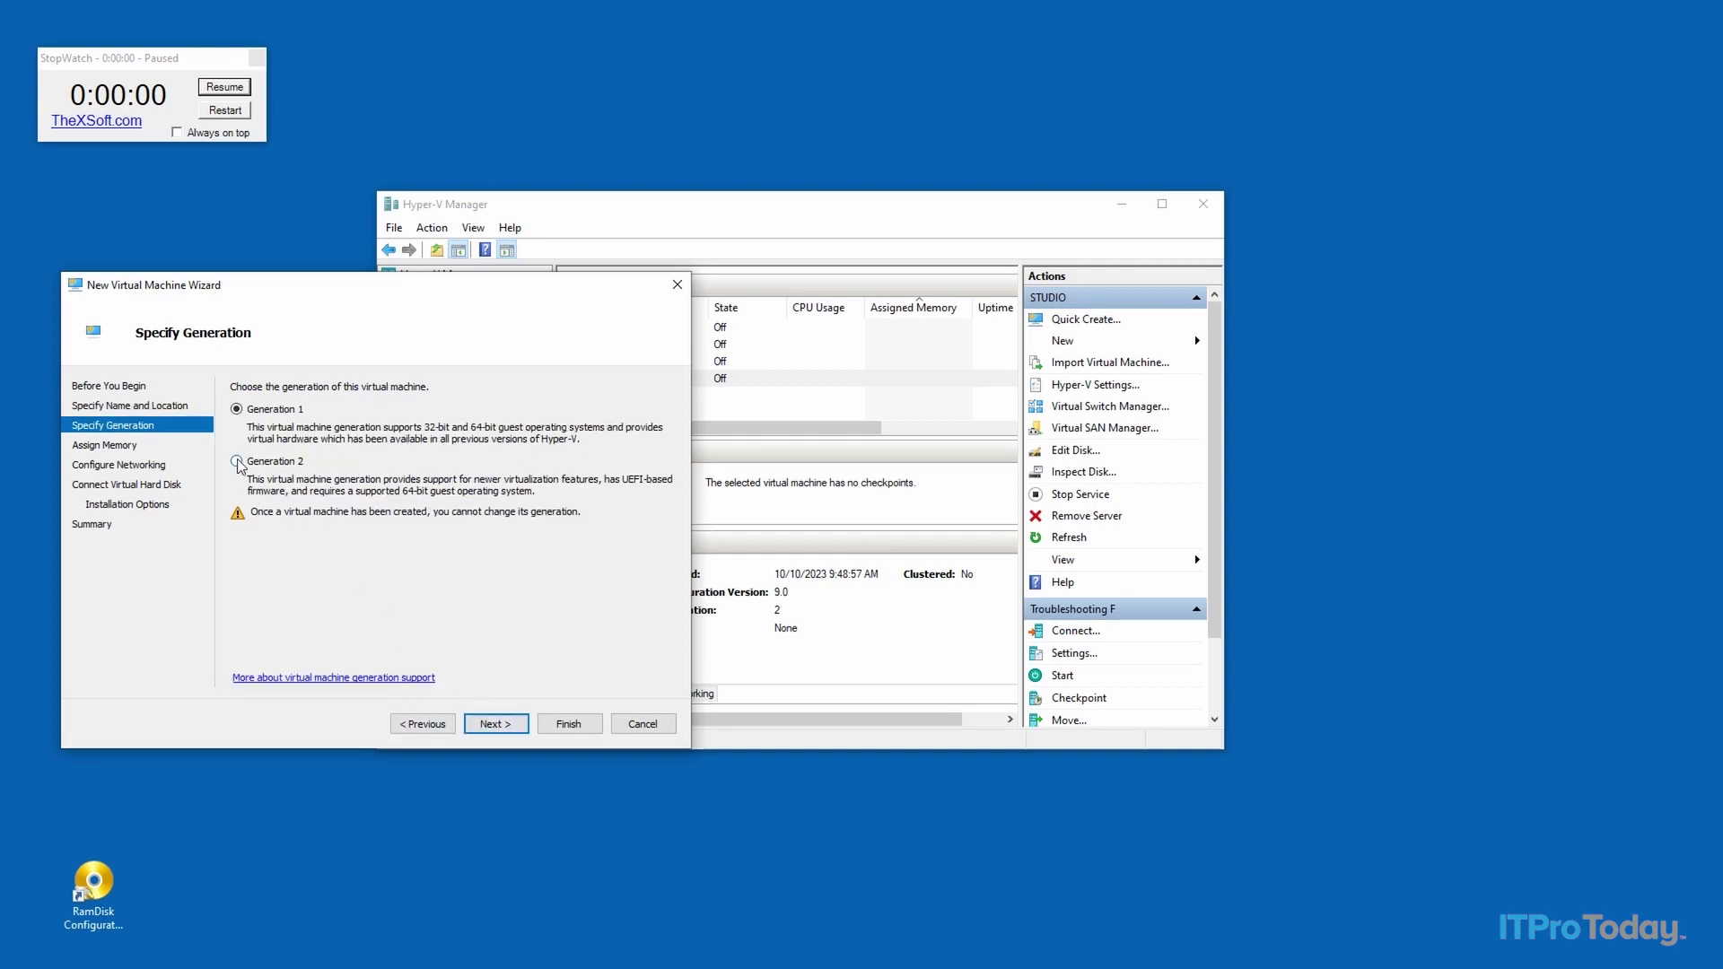
Choose Generation 2 and assign 4096 MB of startup memory with Dynamic Memory disabled
left_click(505, 723)
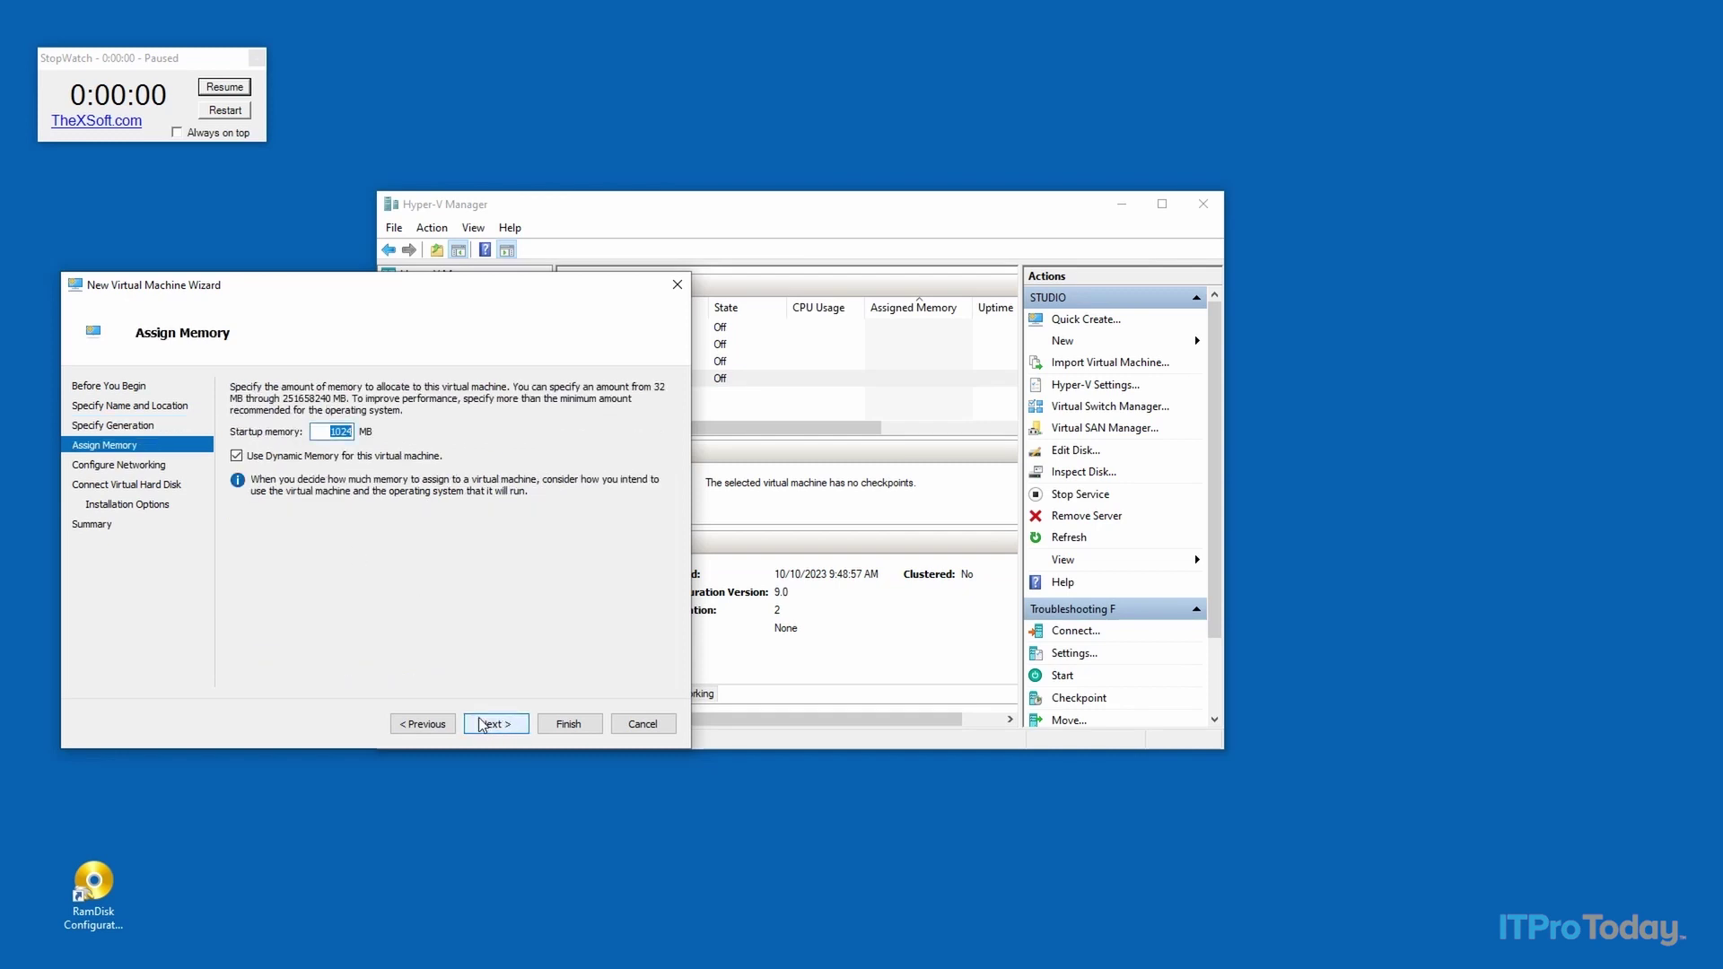
type("4096")
left_click(237, 456)
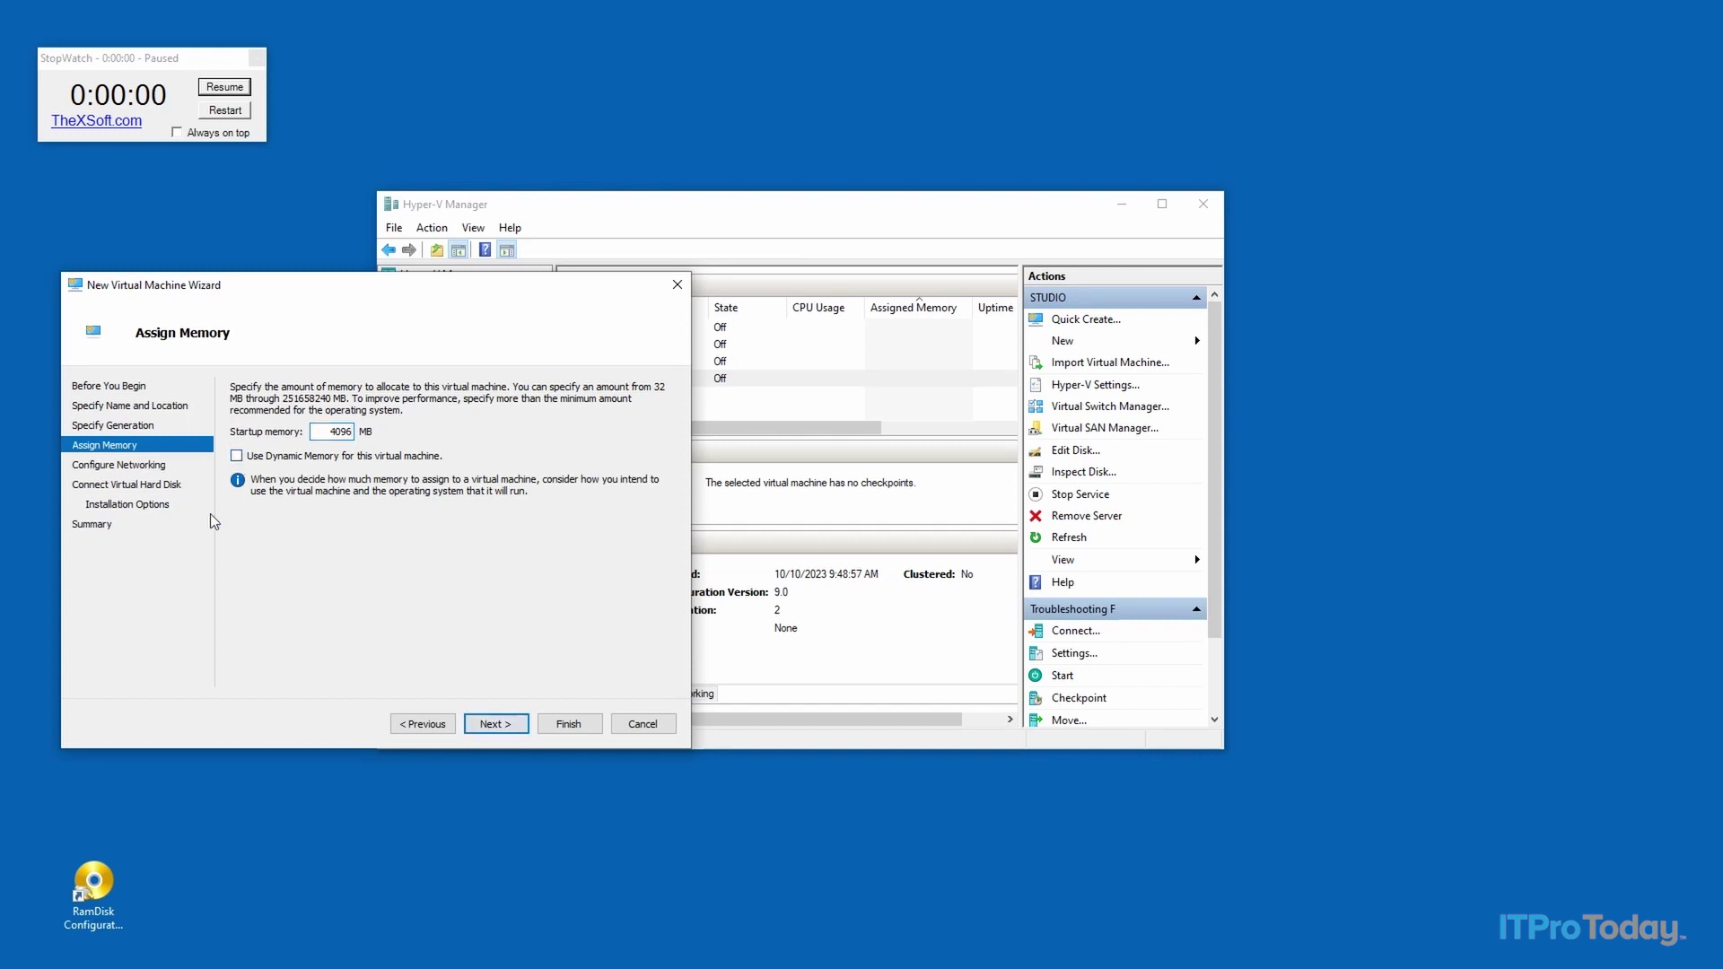
left_click(508, 726)
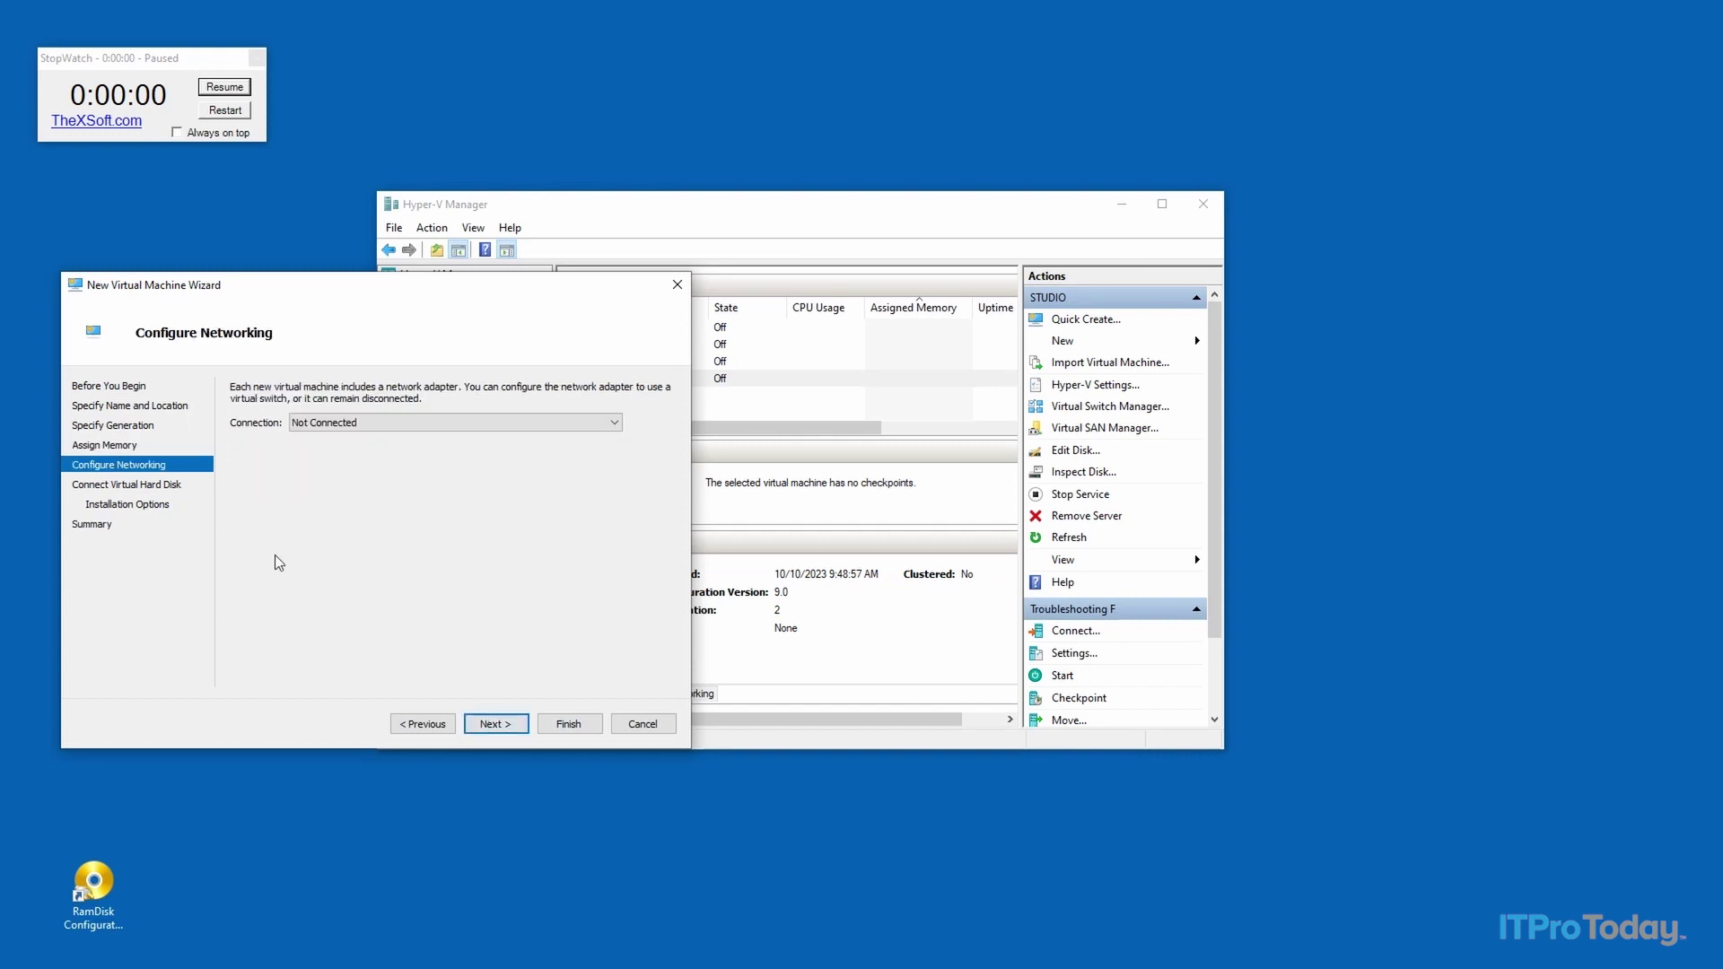
Leave the network connection as Not Connected and set the new VM.vhdx virtual hard disk to 20 GB
left_click(508, 726)
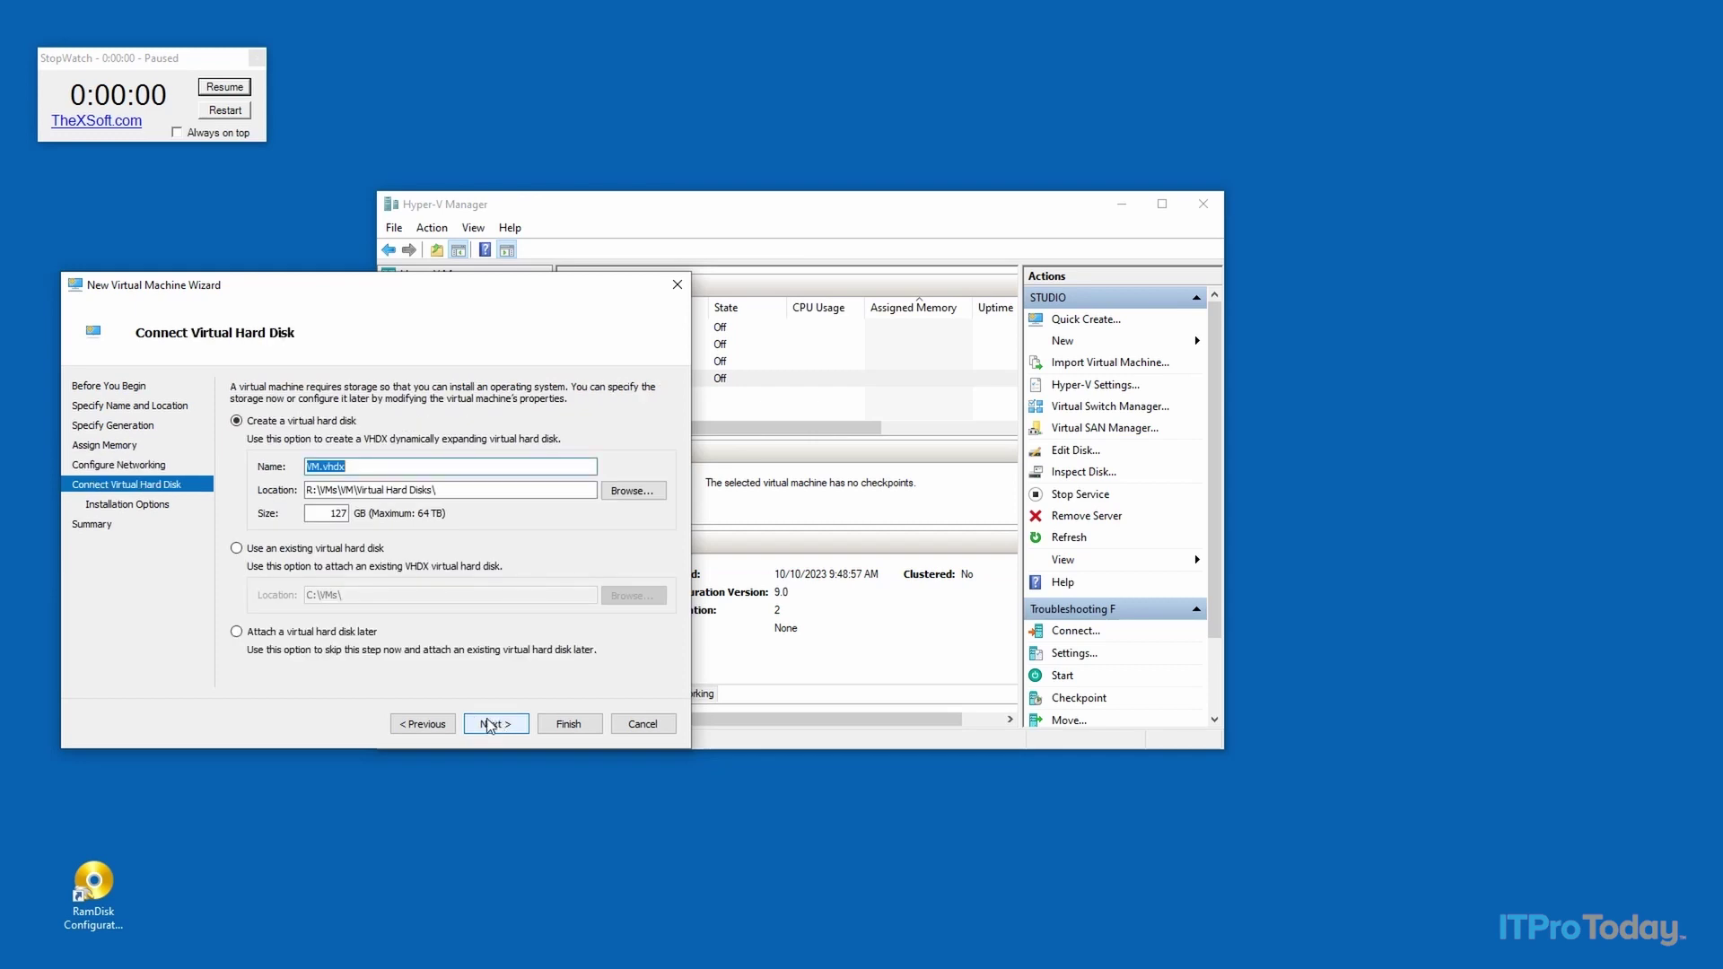
double_click(334, 514)
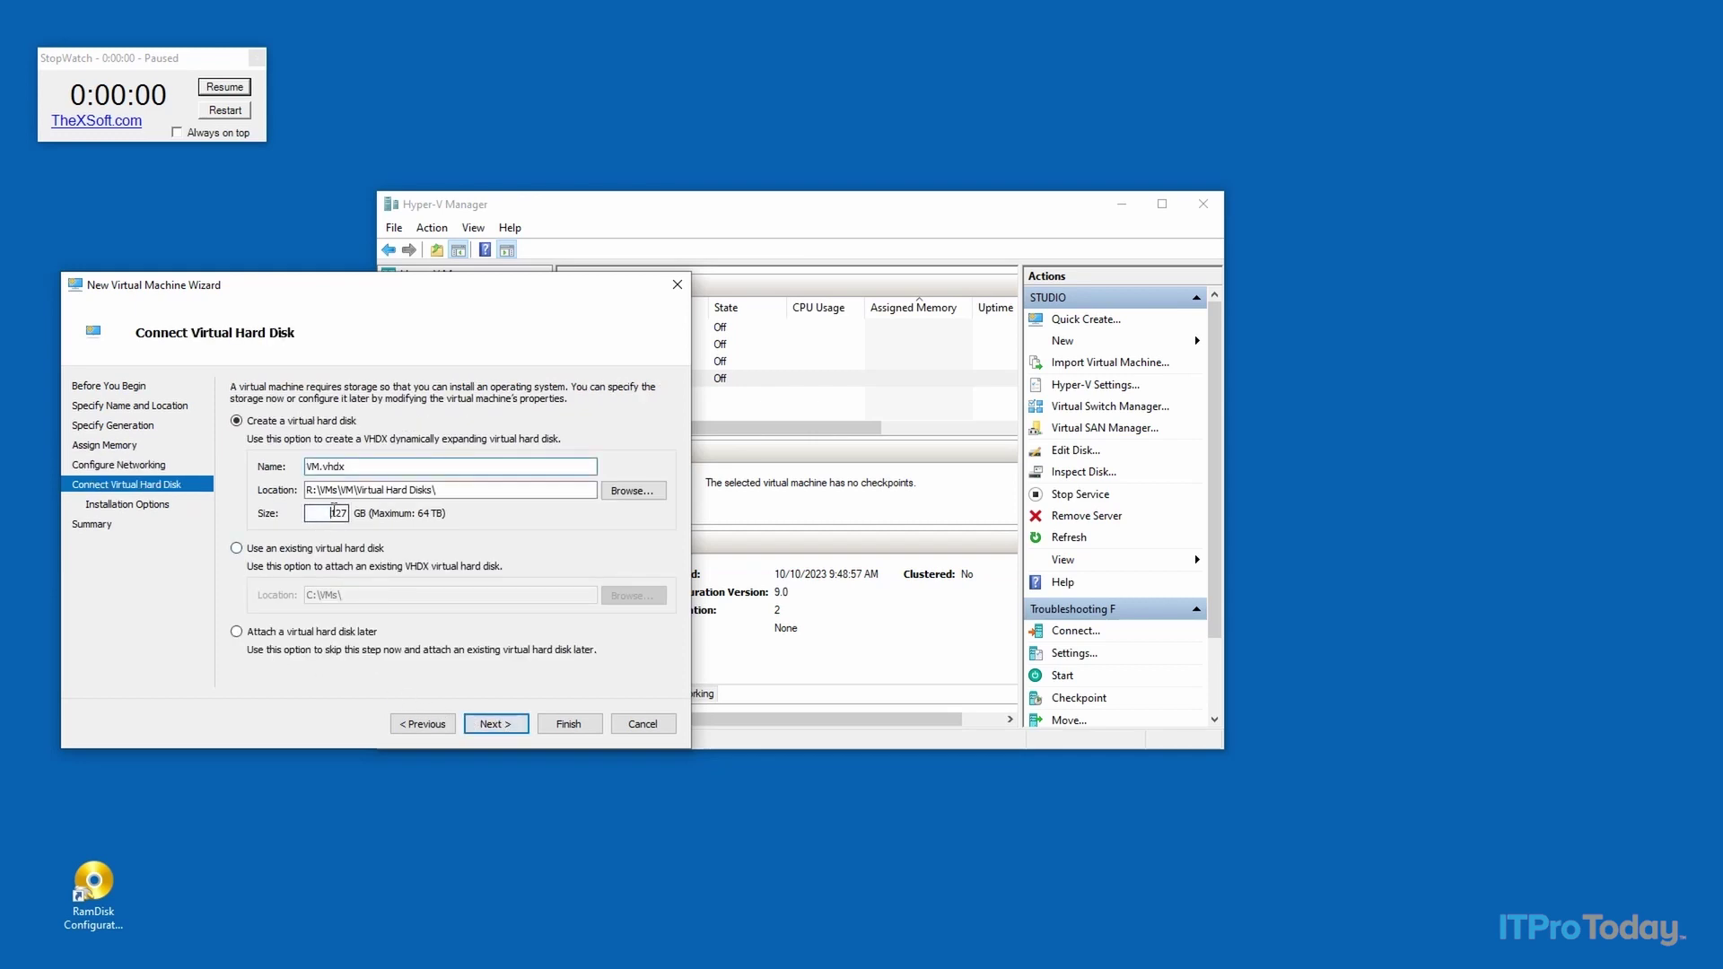
type("20")
left_click(508, 726)
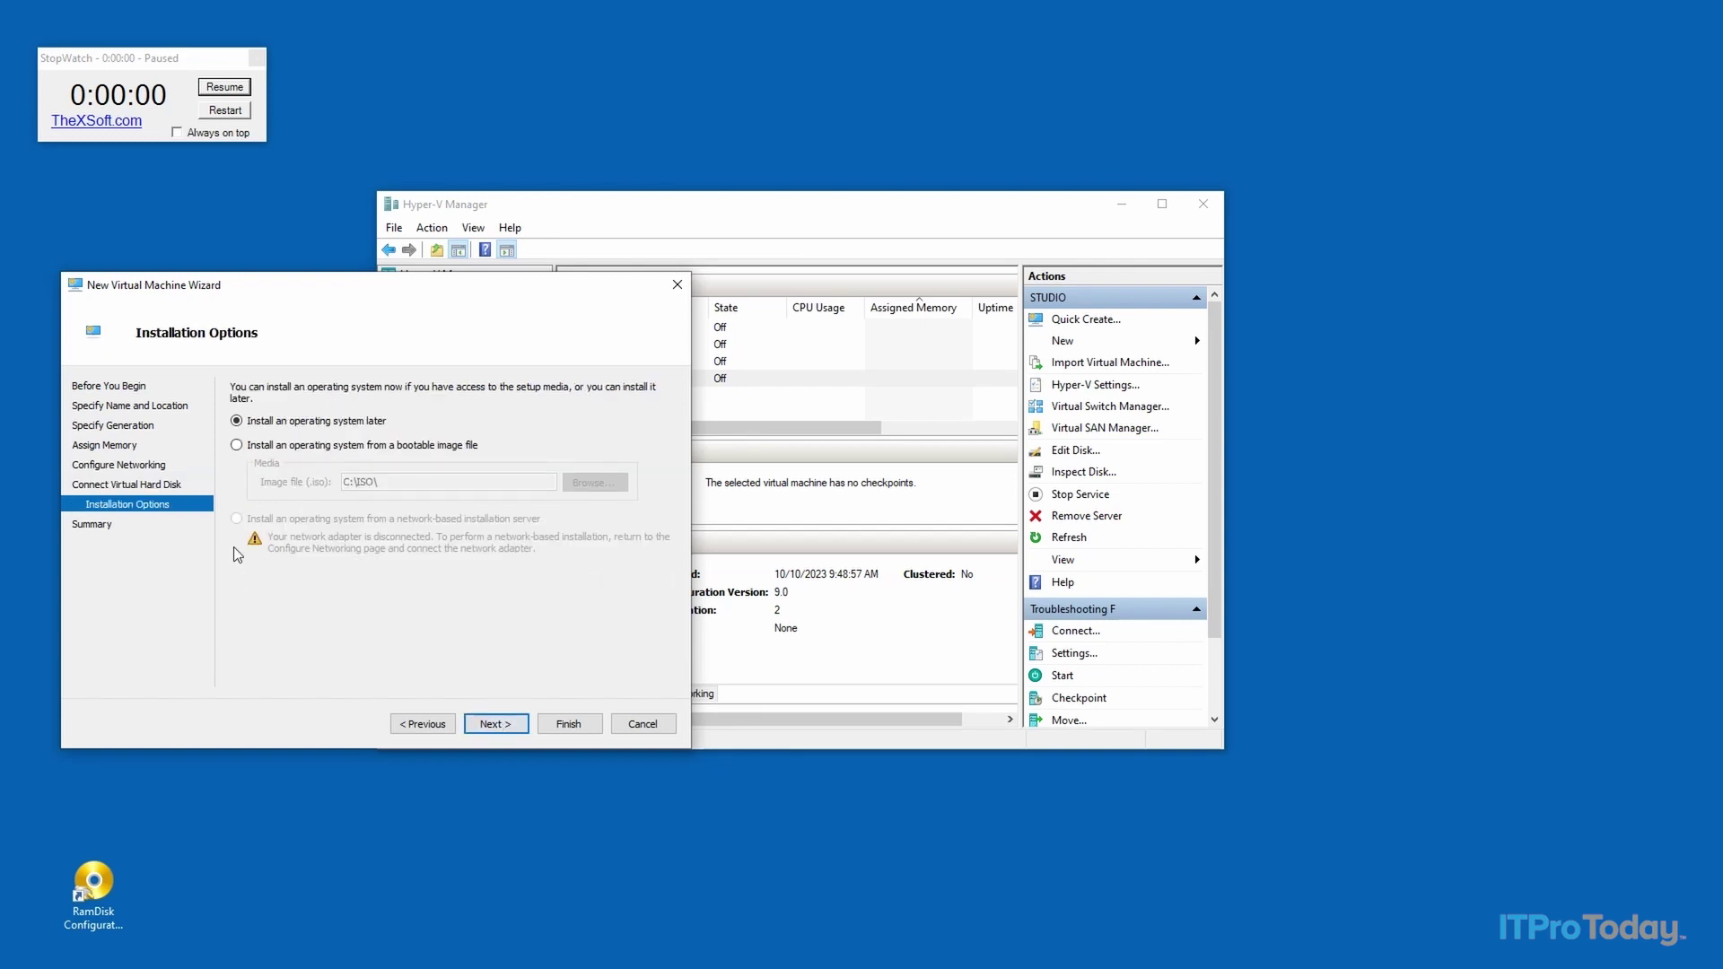
Set installation from the bootable image en-us_windows_10_business_editions_version_22h2_x64_dvd_8cf17b79 on the RamDisk (R:) drive, and finish creating the virtual machine
left_click(236, 445)
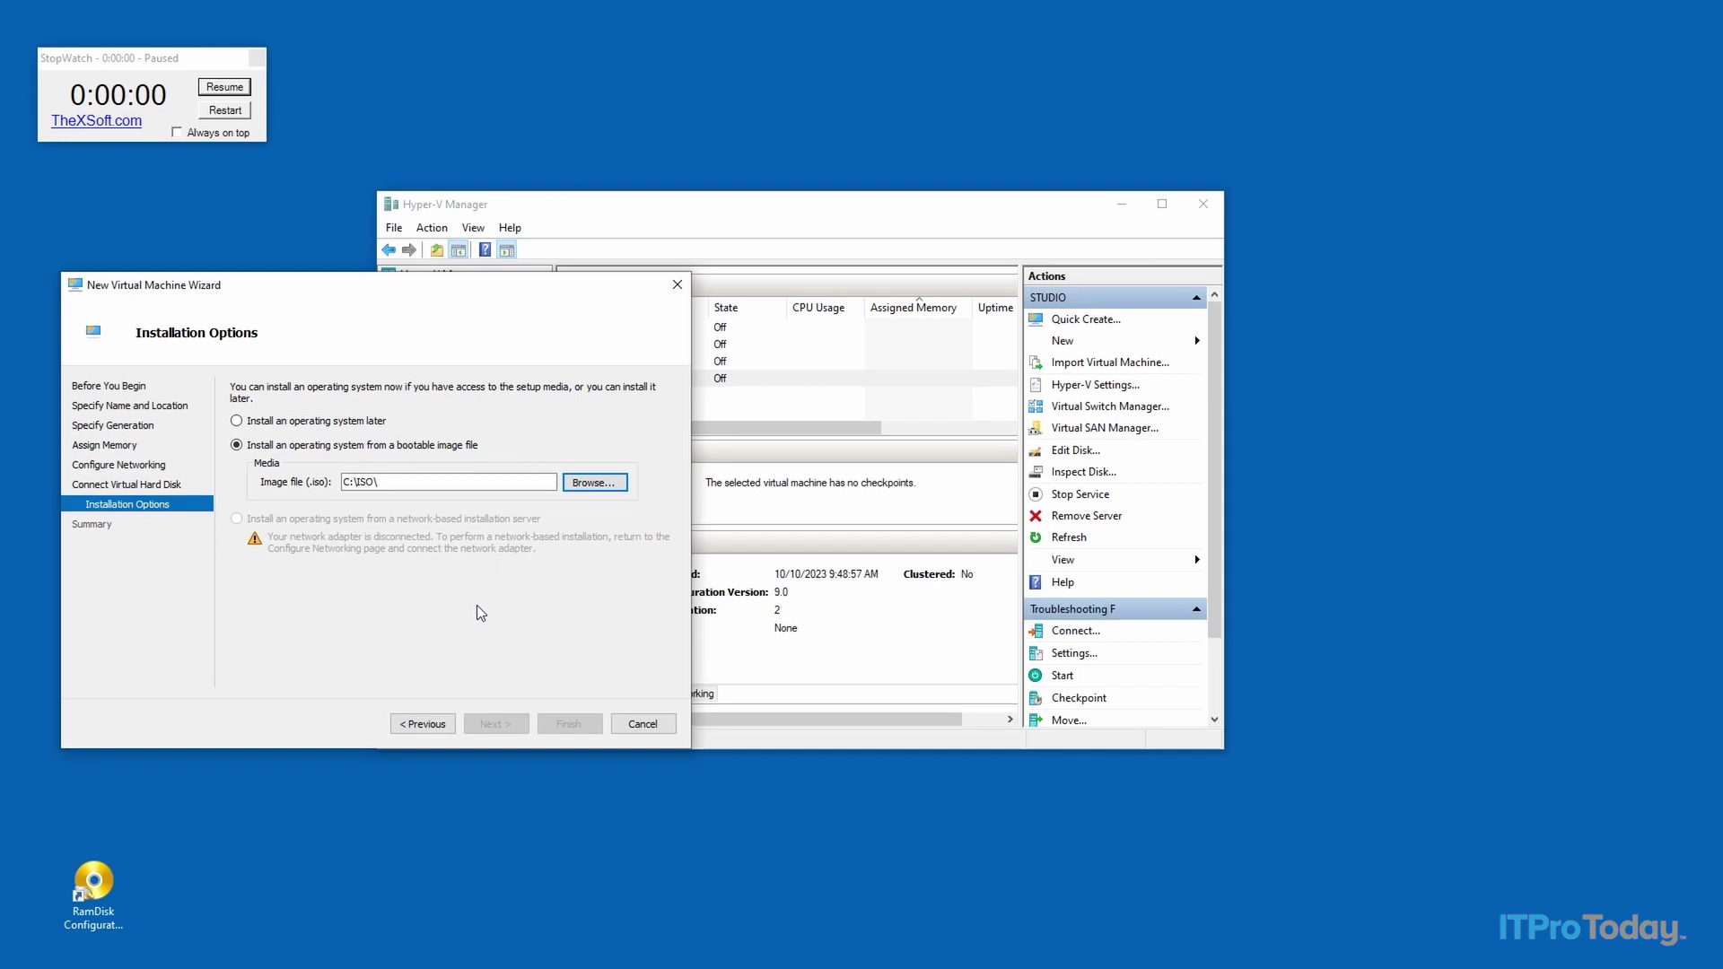
left_click(593, 483)
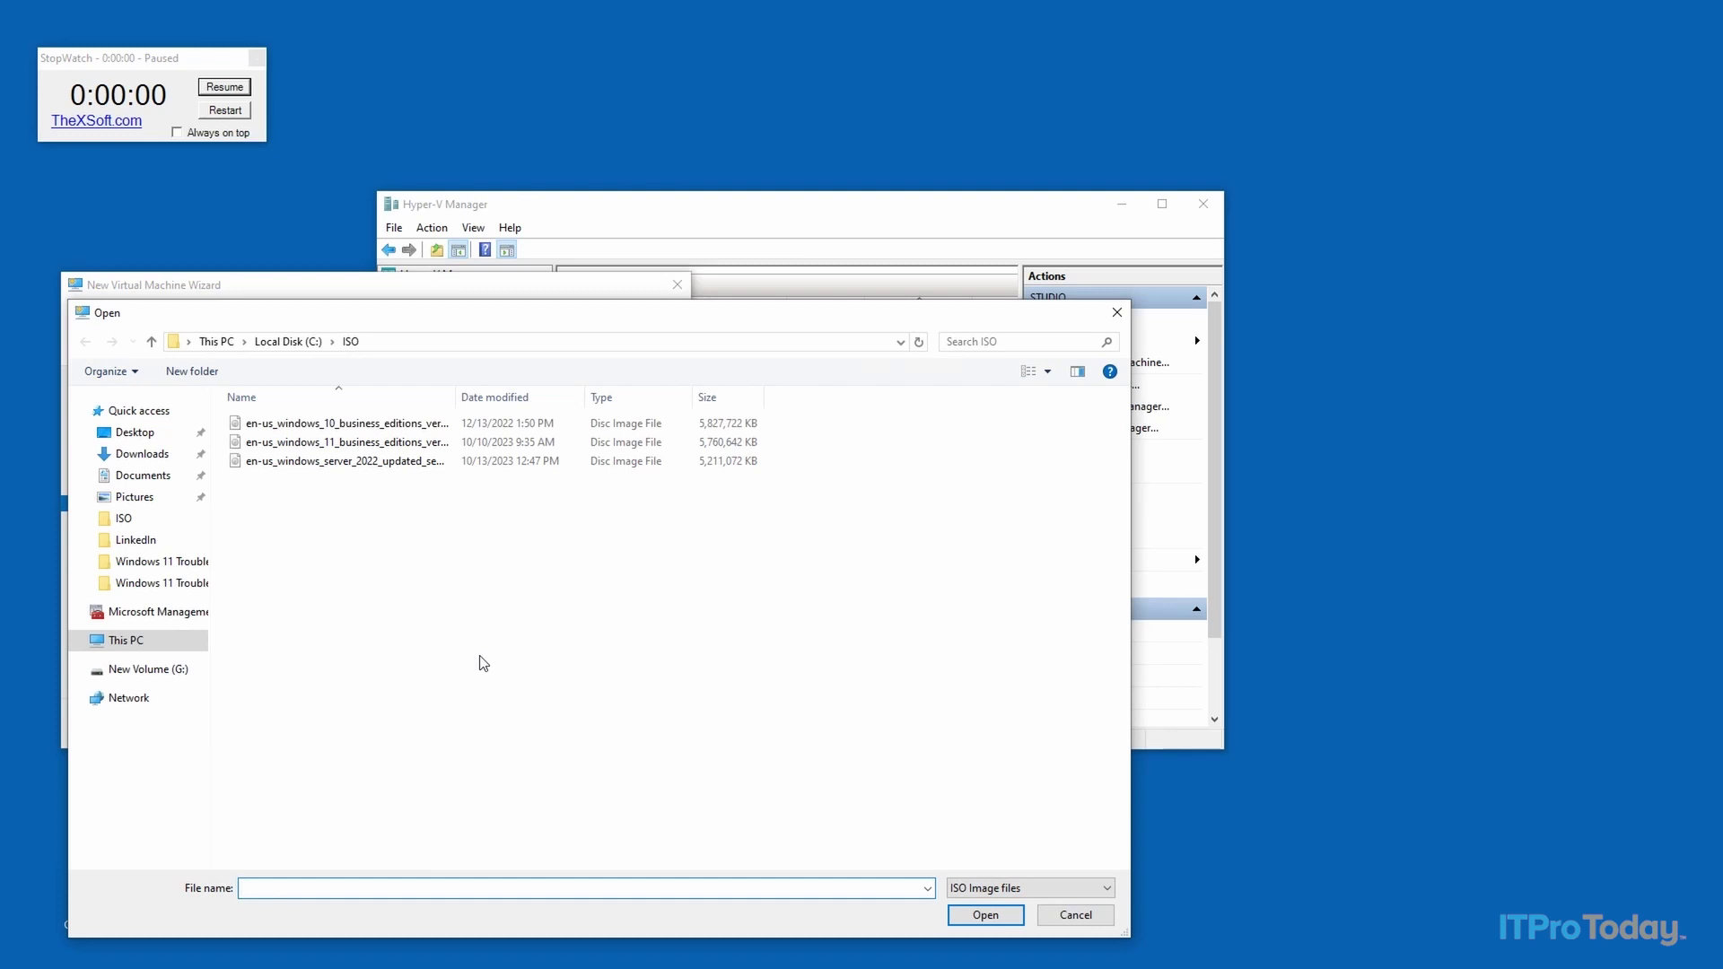
left_click(219, 344)
double_click(765, 662)
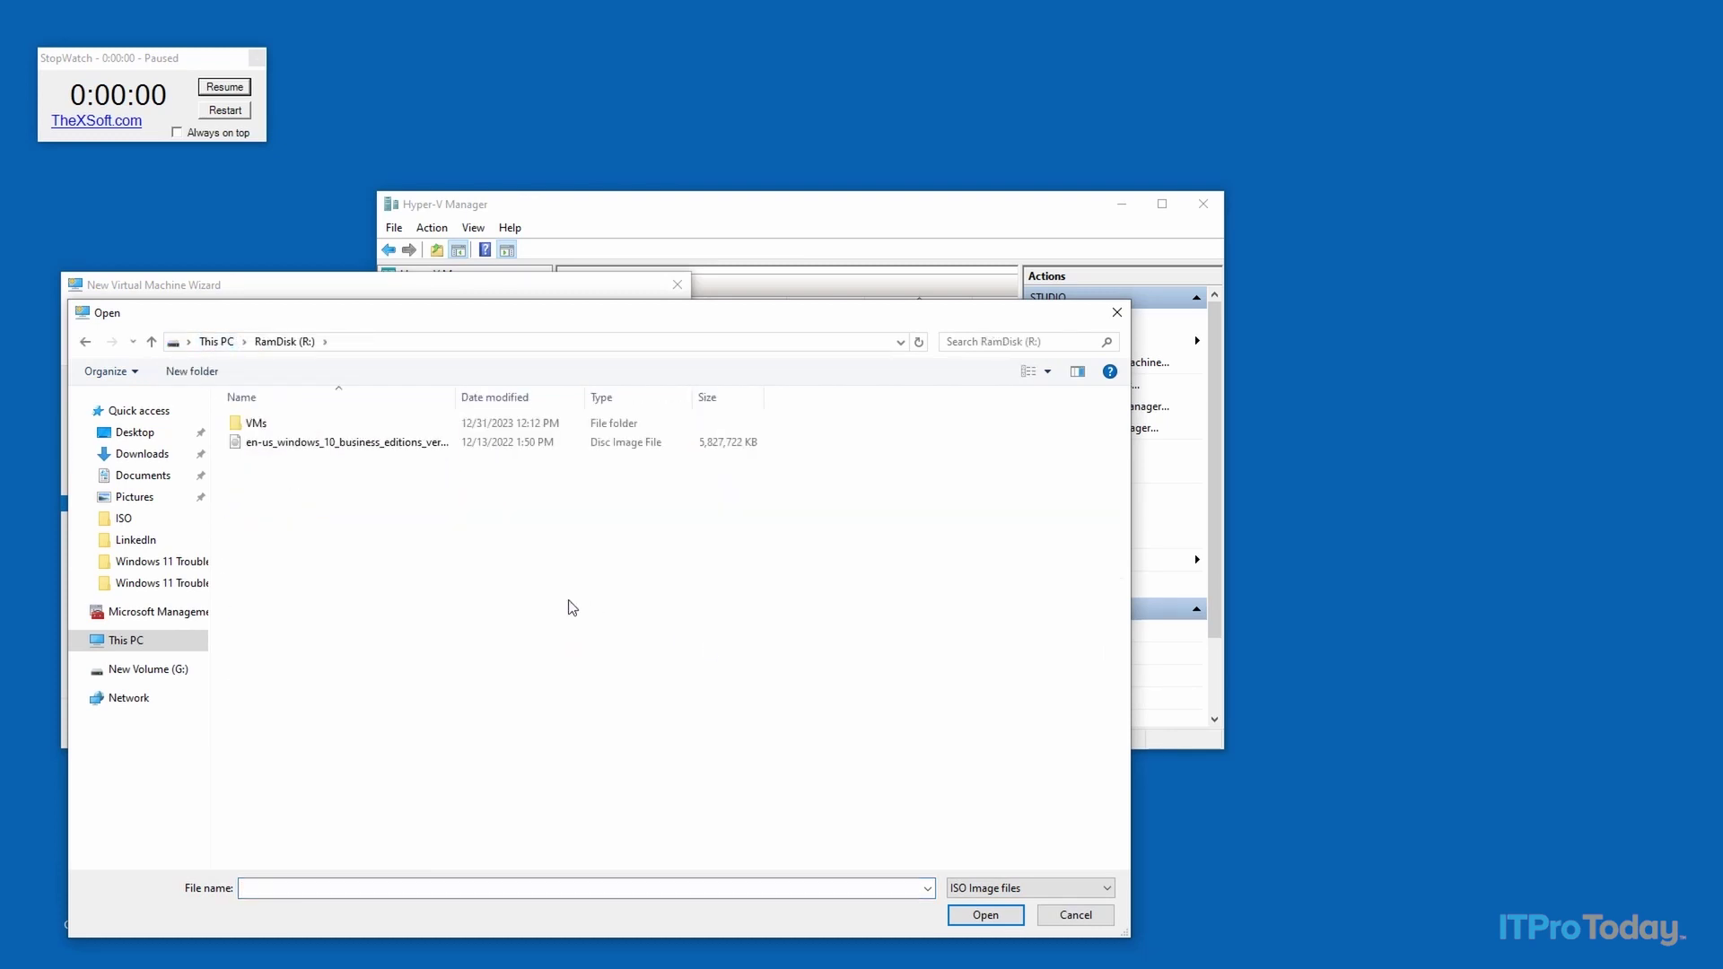
left_click(357, 446)
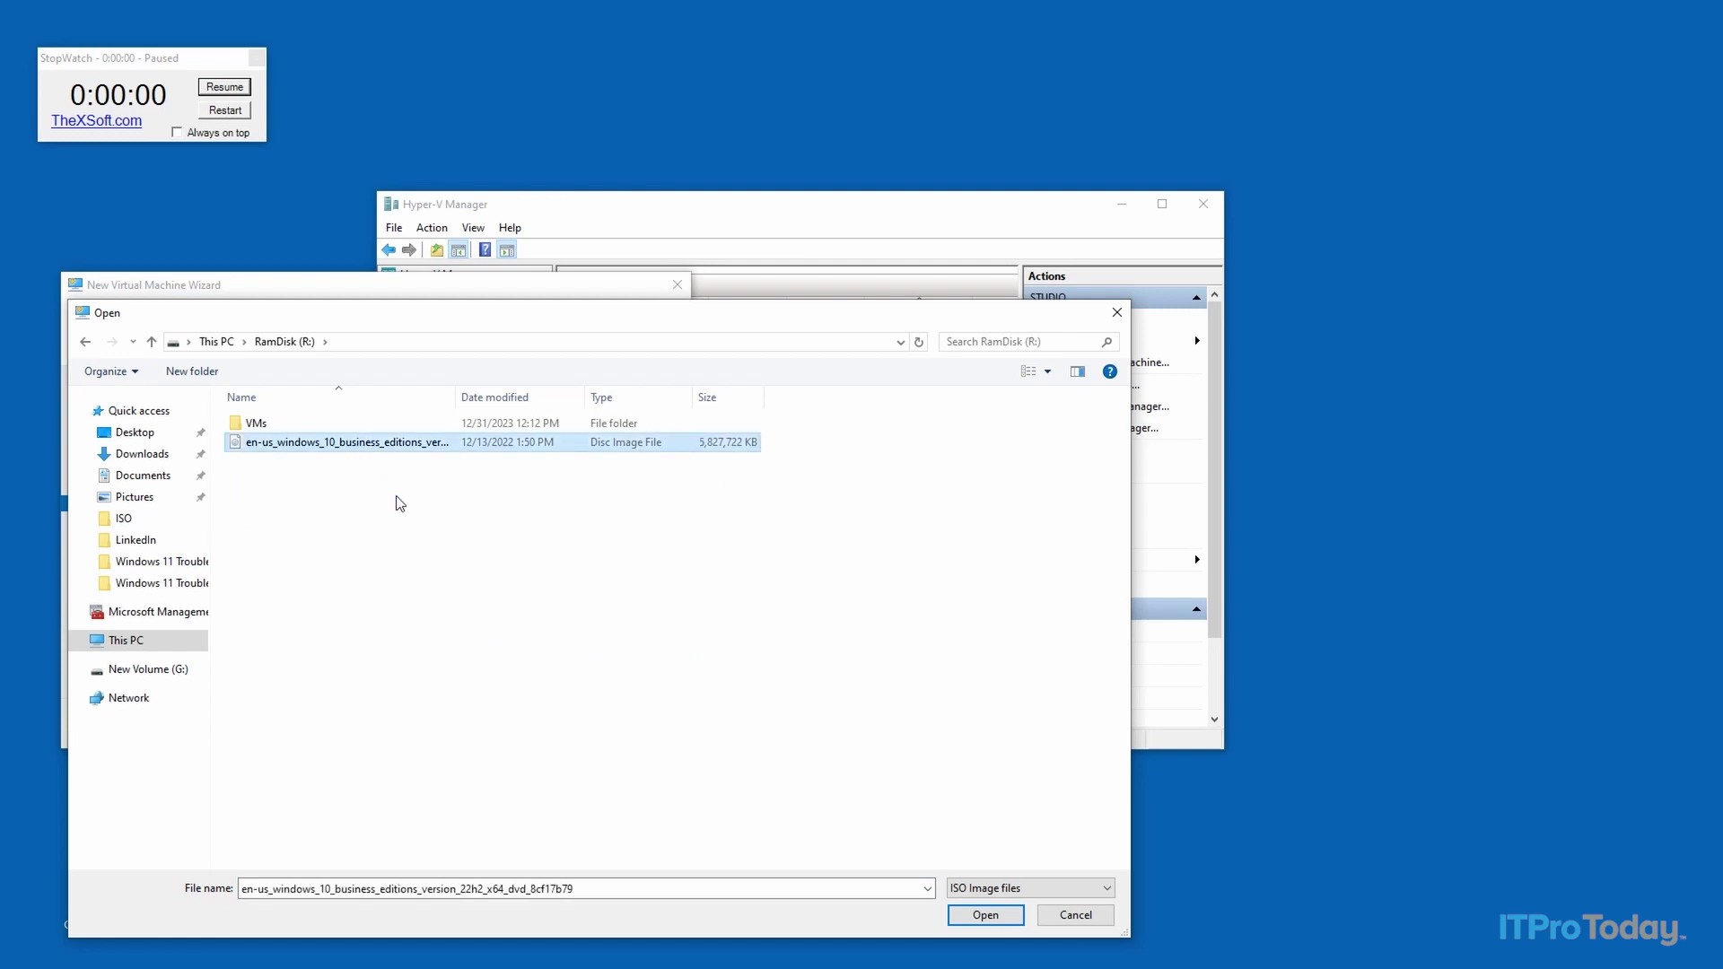
left_click(985, 917)
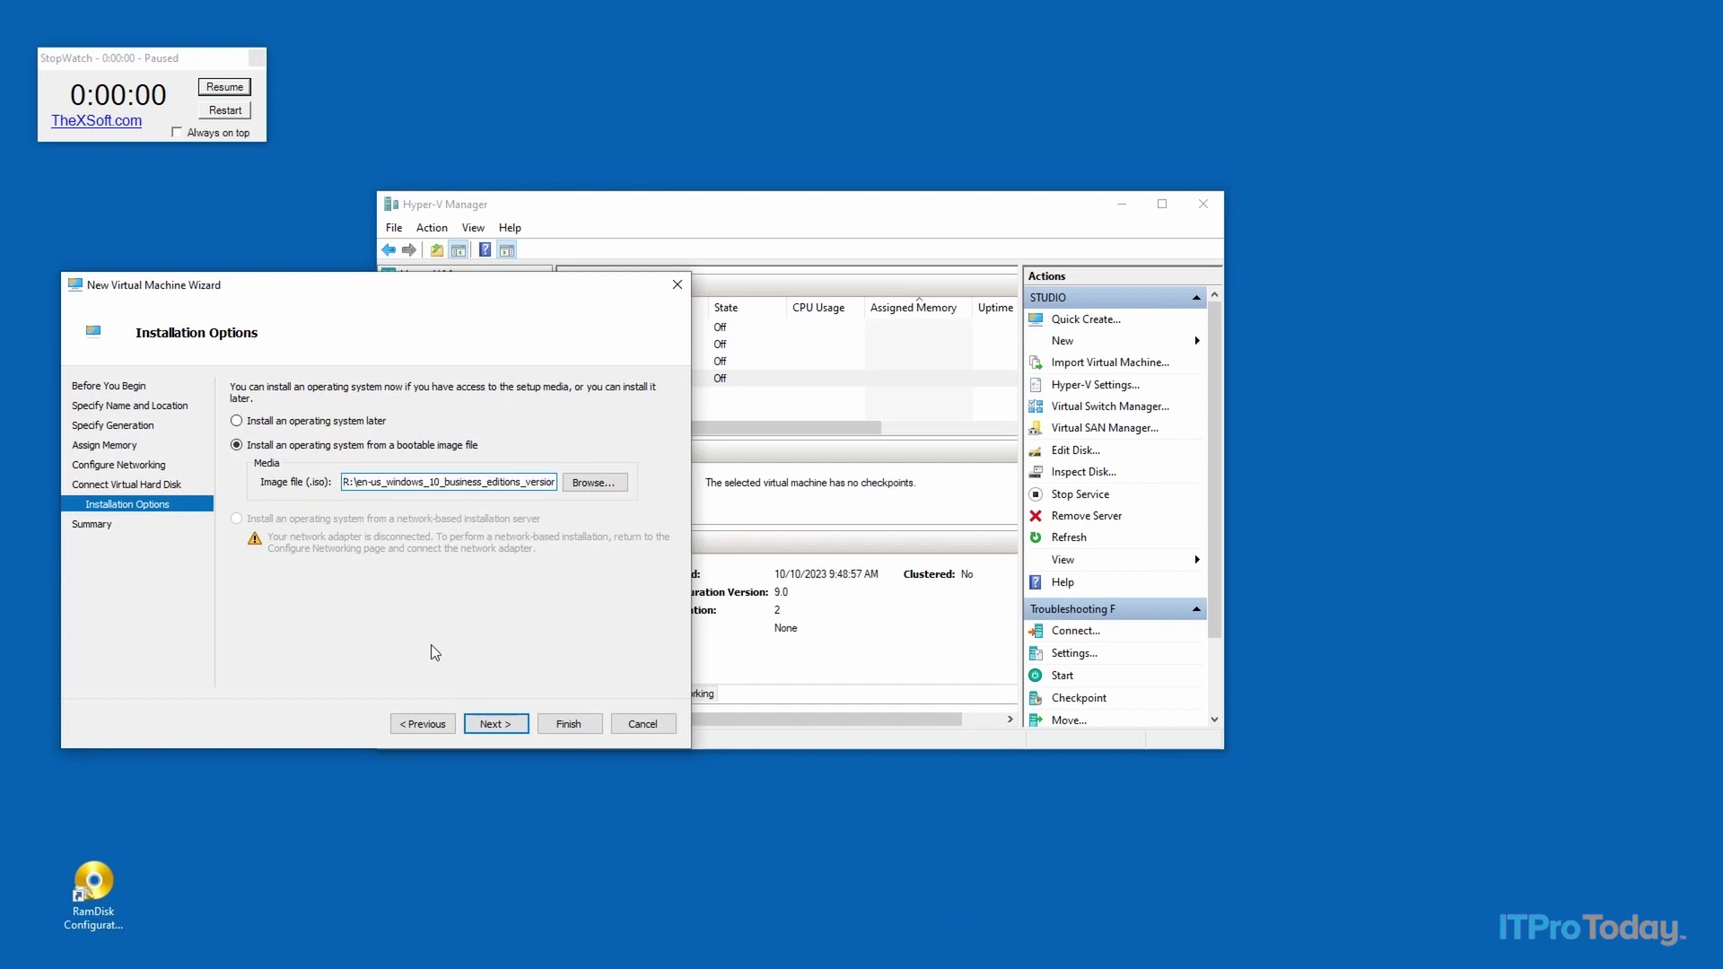
left_click(495, 727)
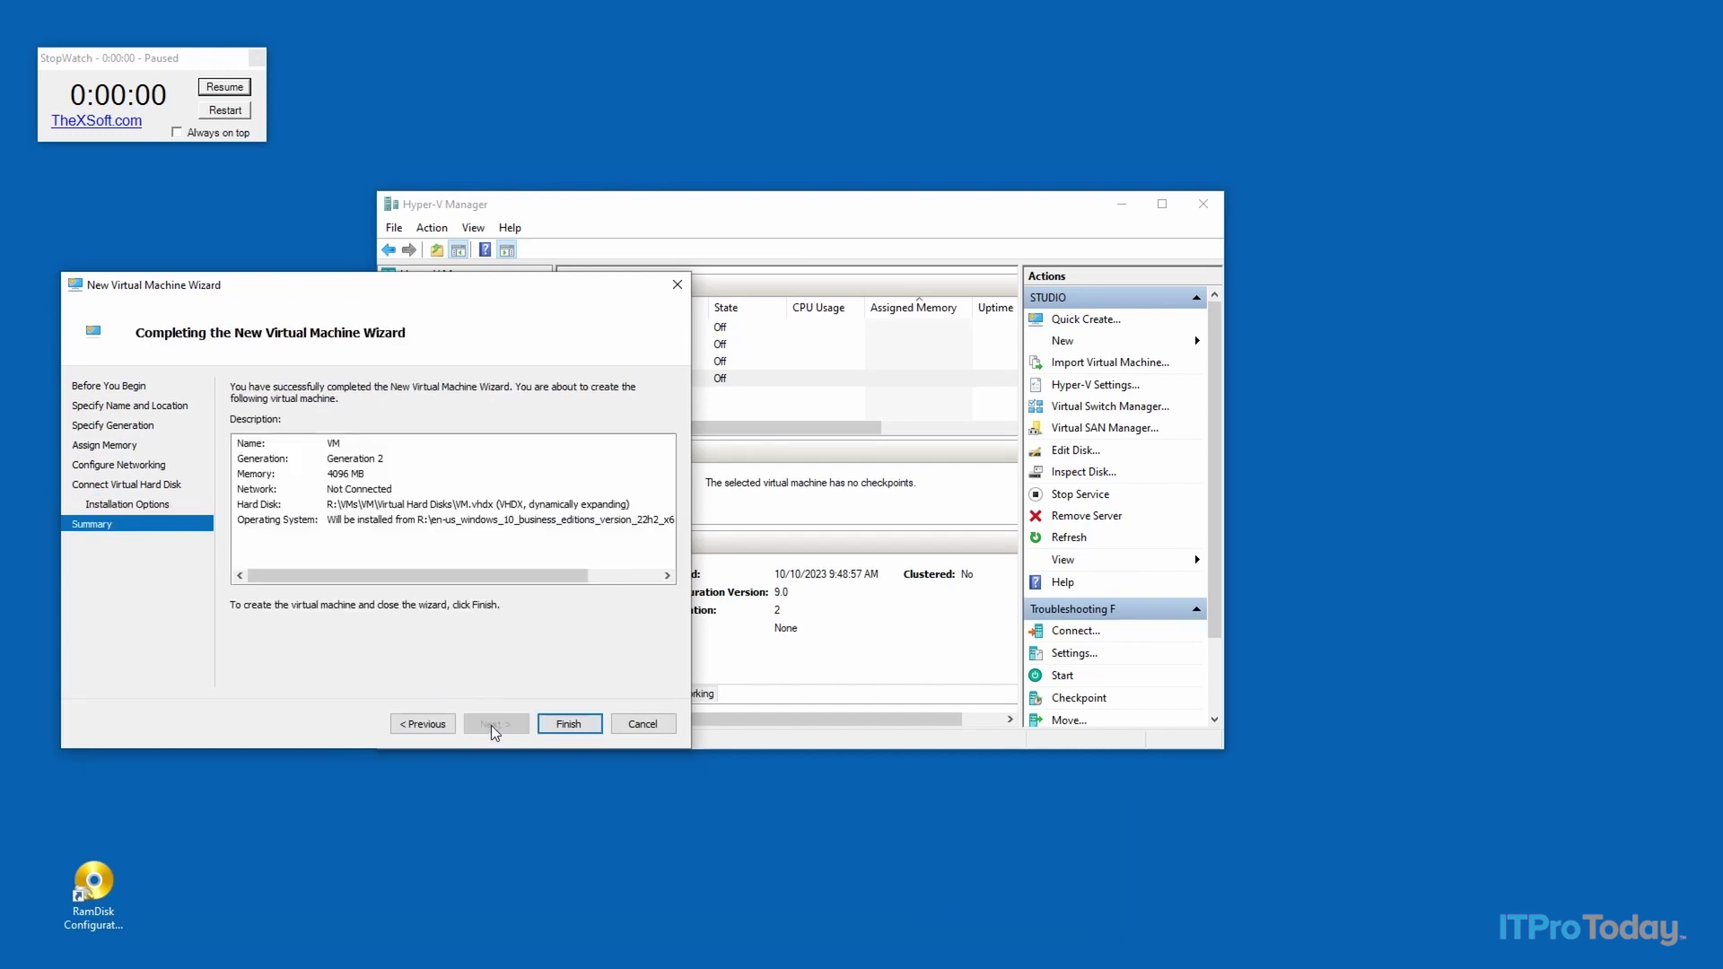
left_click(550, 723)
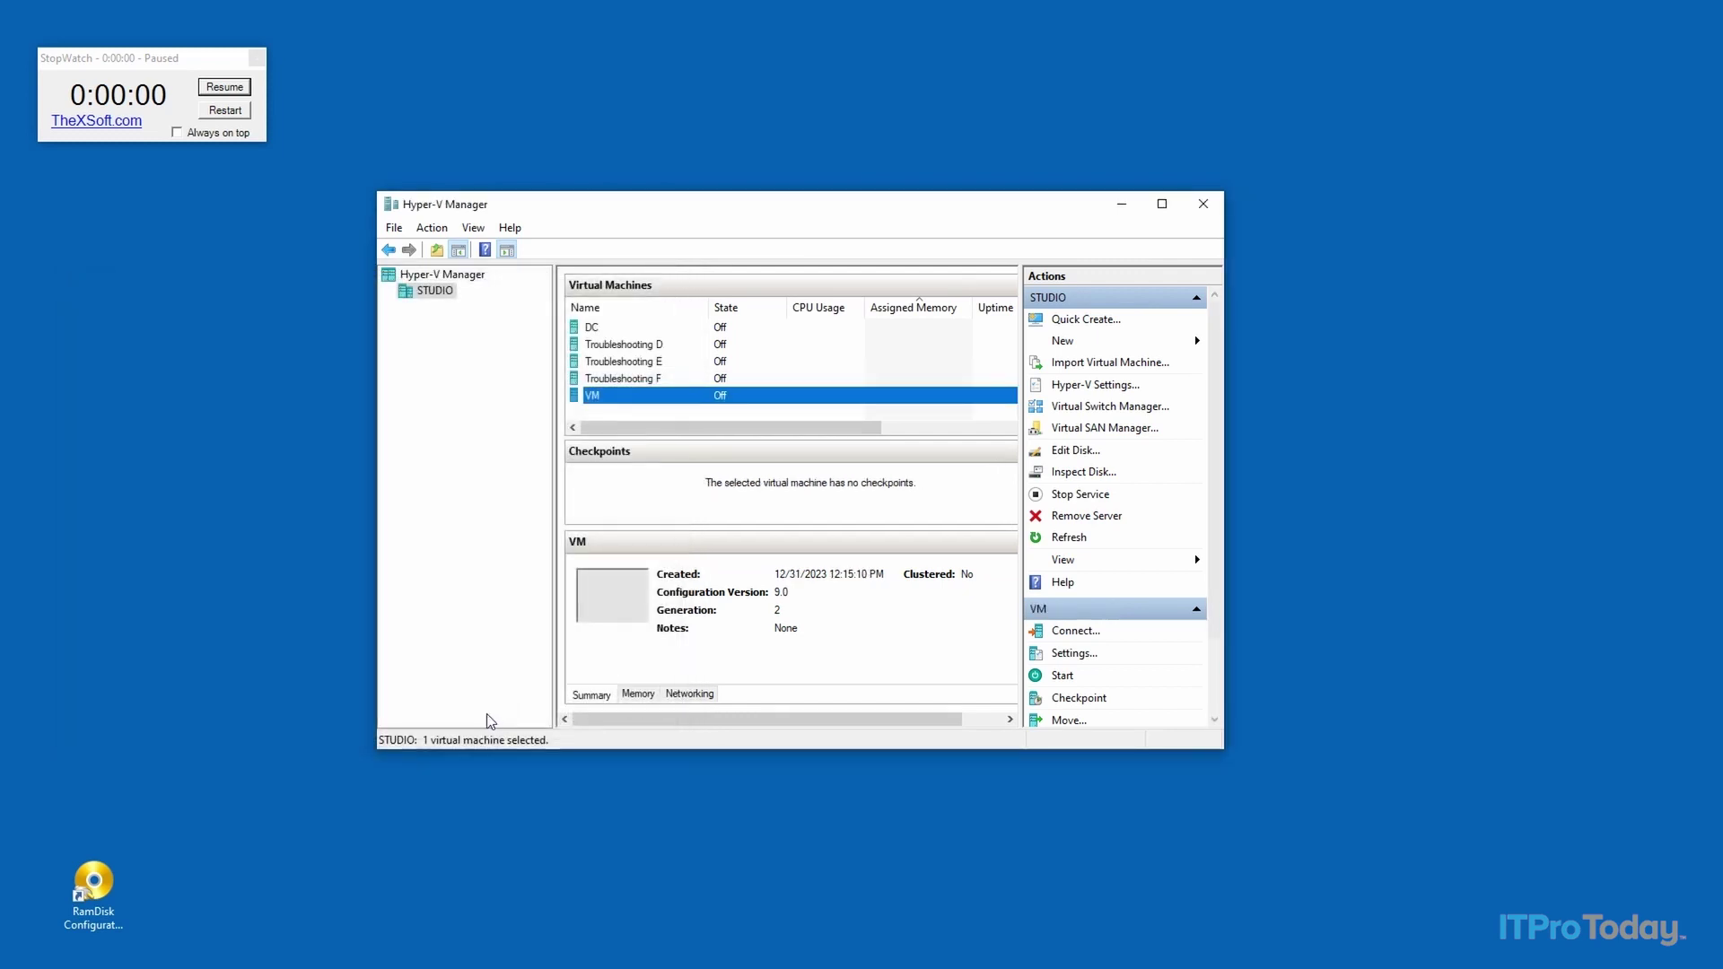
Connect to the new VM virtual machine and start it together with the stopwatch
double_click(626, 403)
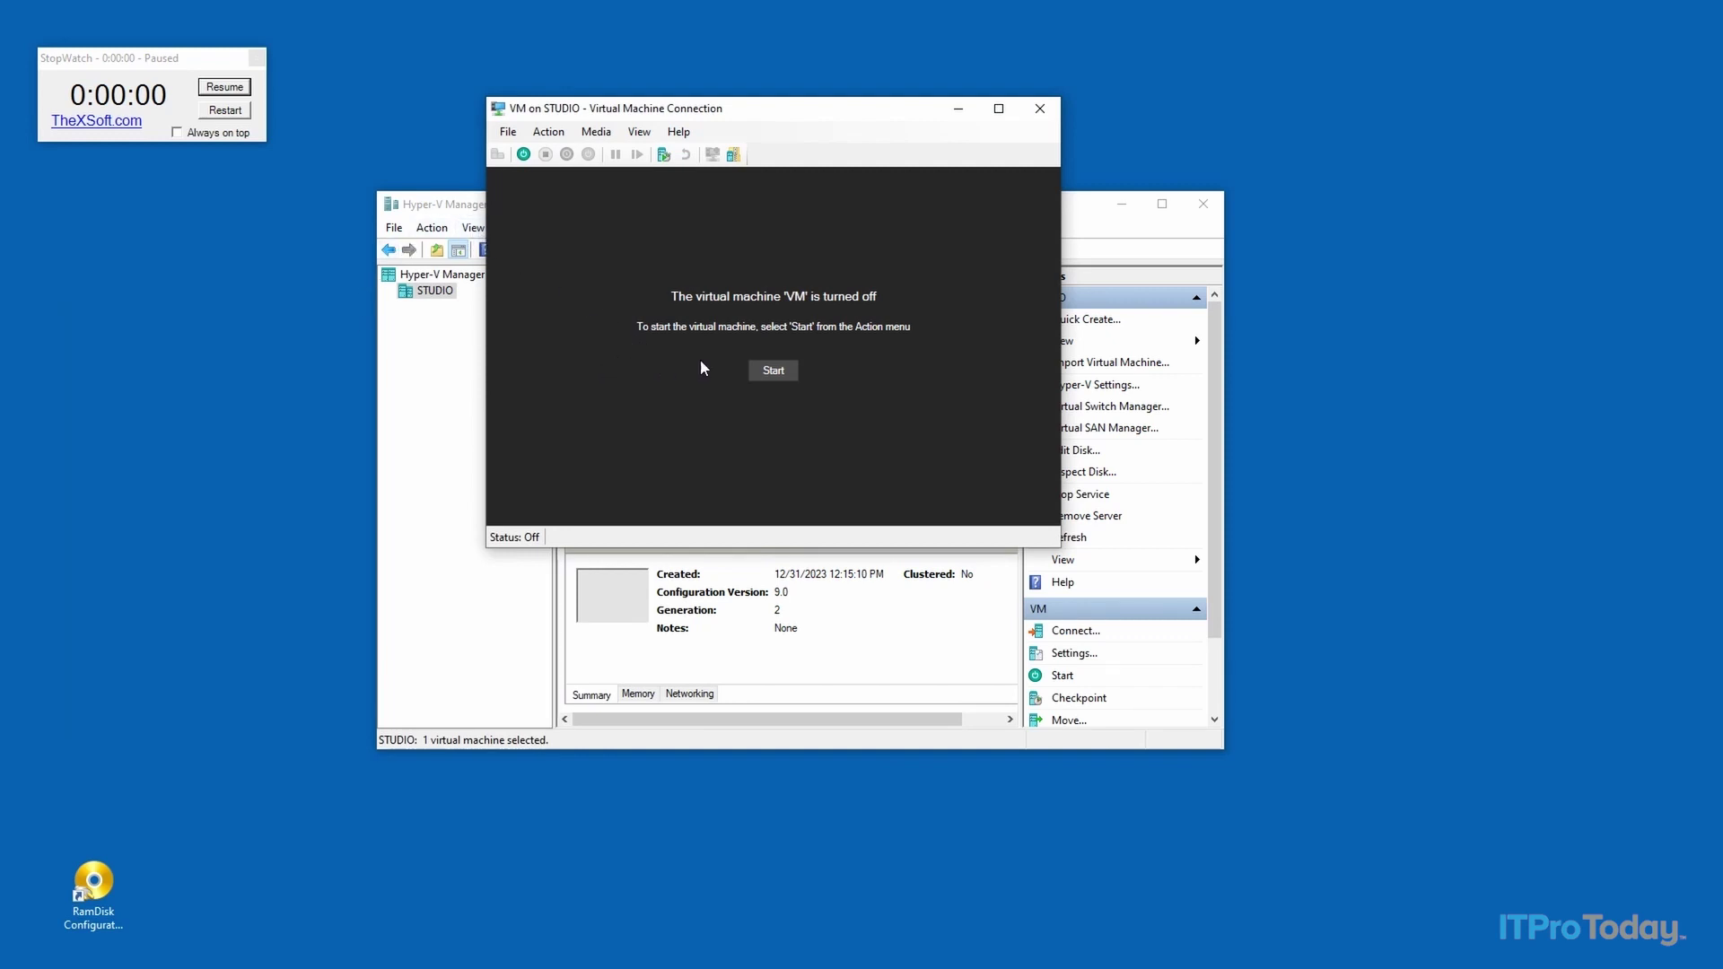
left_click(763, 372)
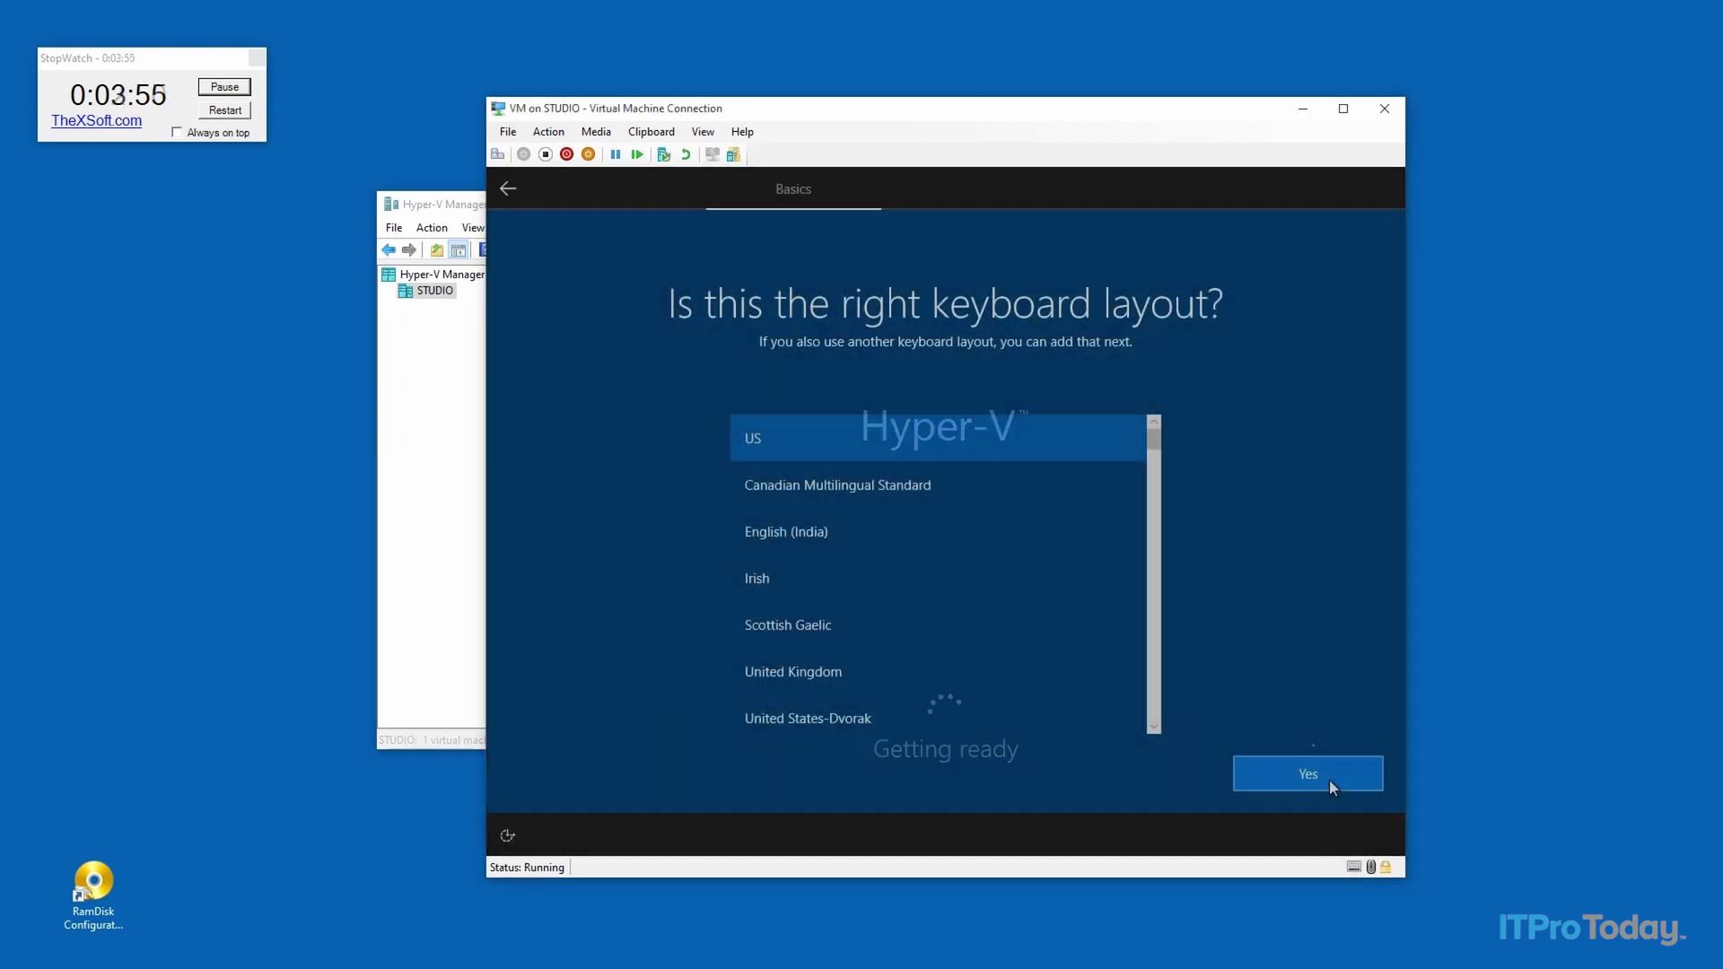
Accept the US keyboard layout without adding a second one, and pause the stopwatch once the Windows desktop has loaded
left_click(1329, 779)
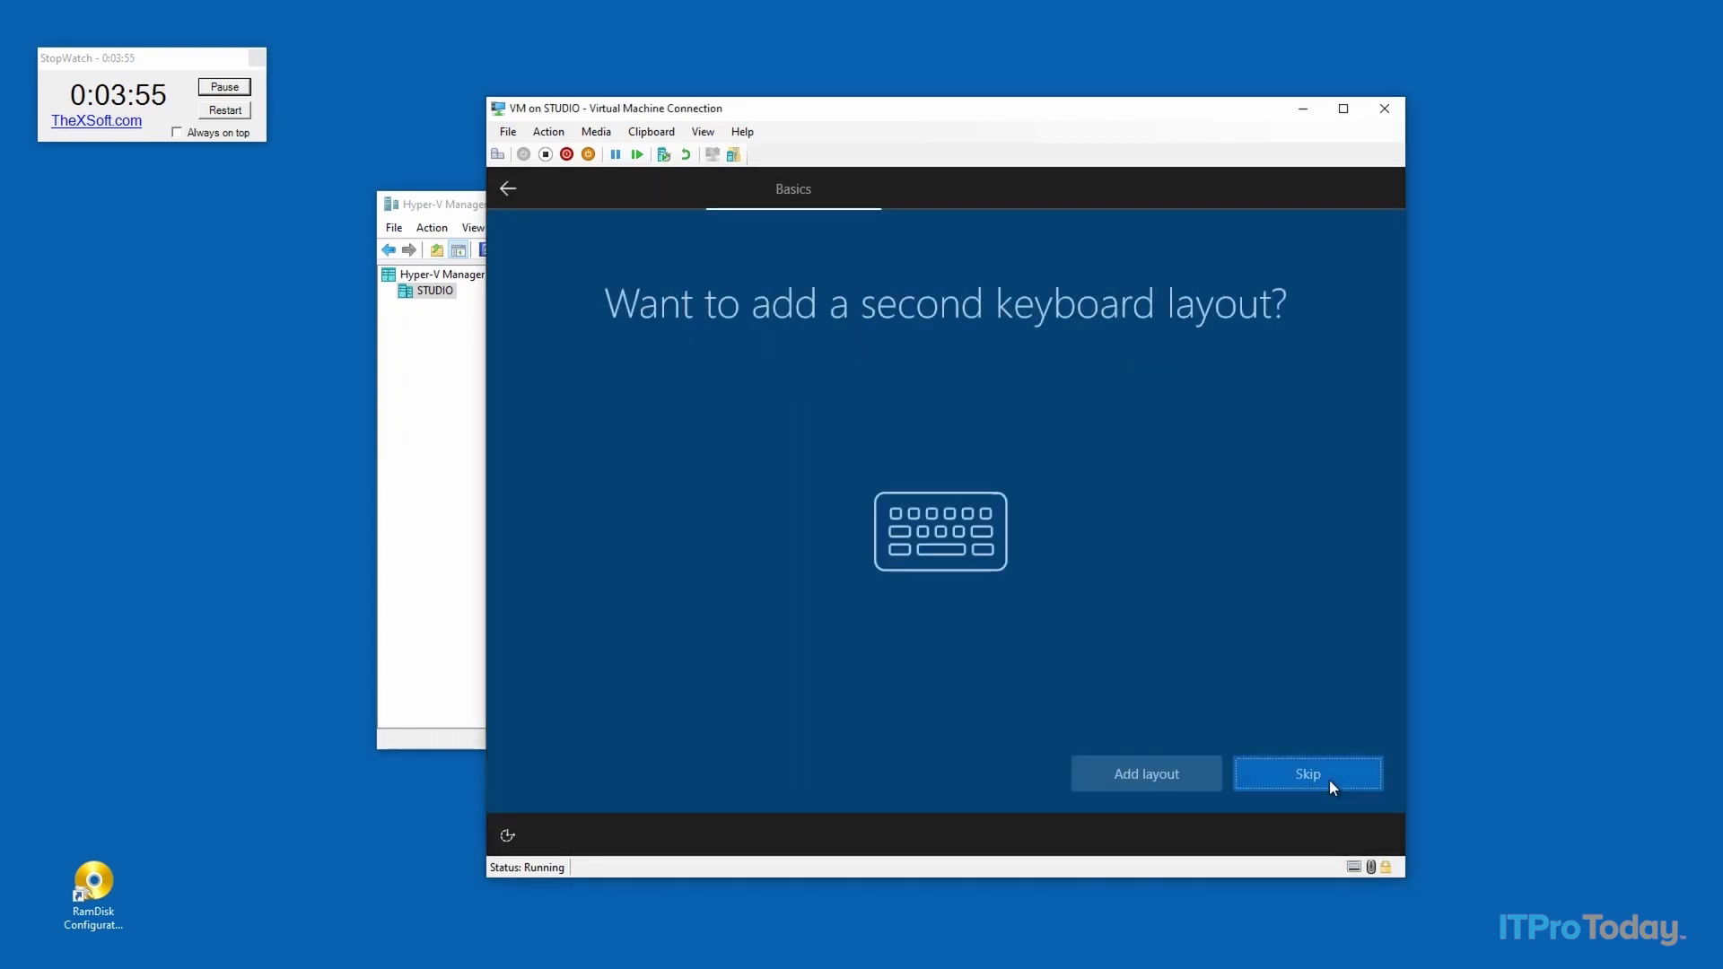
left_click(1329, 779)
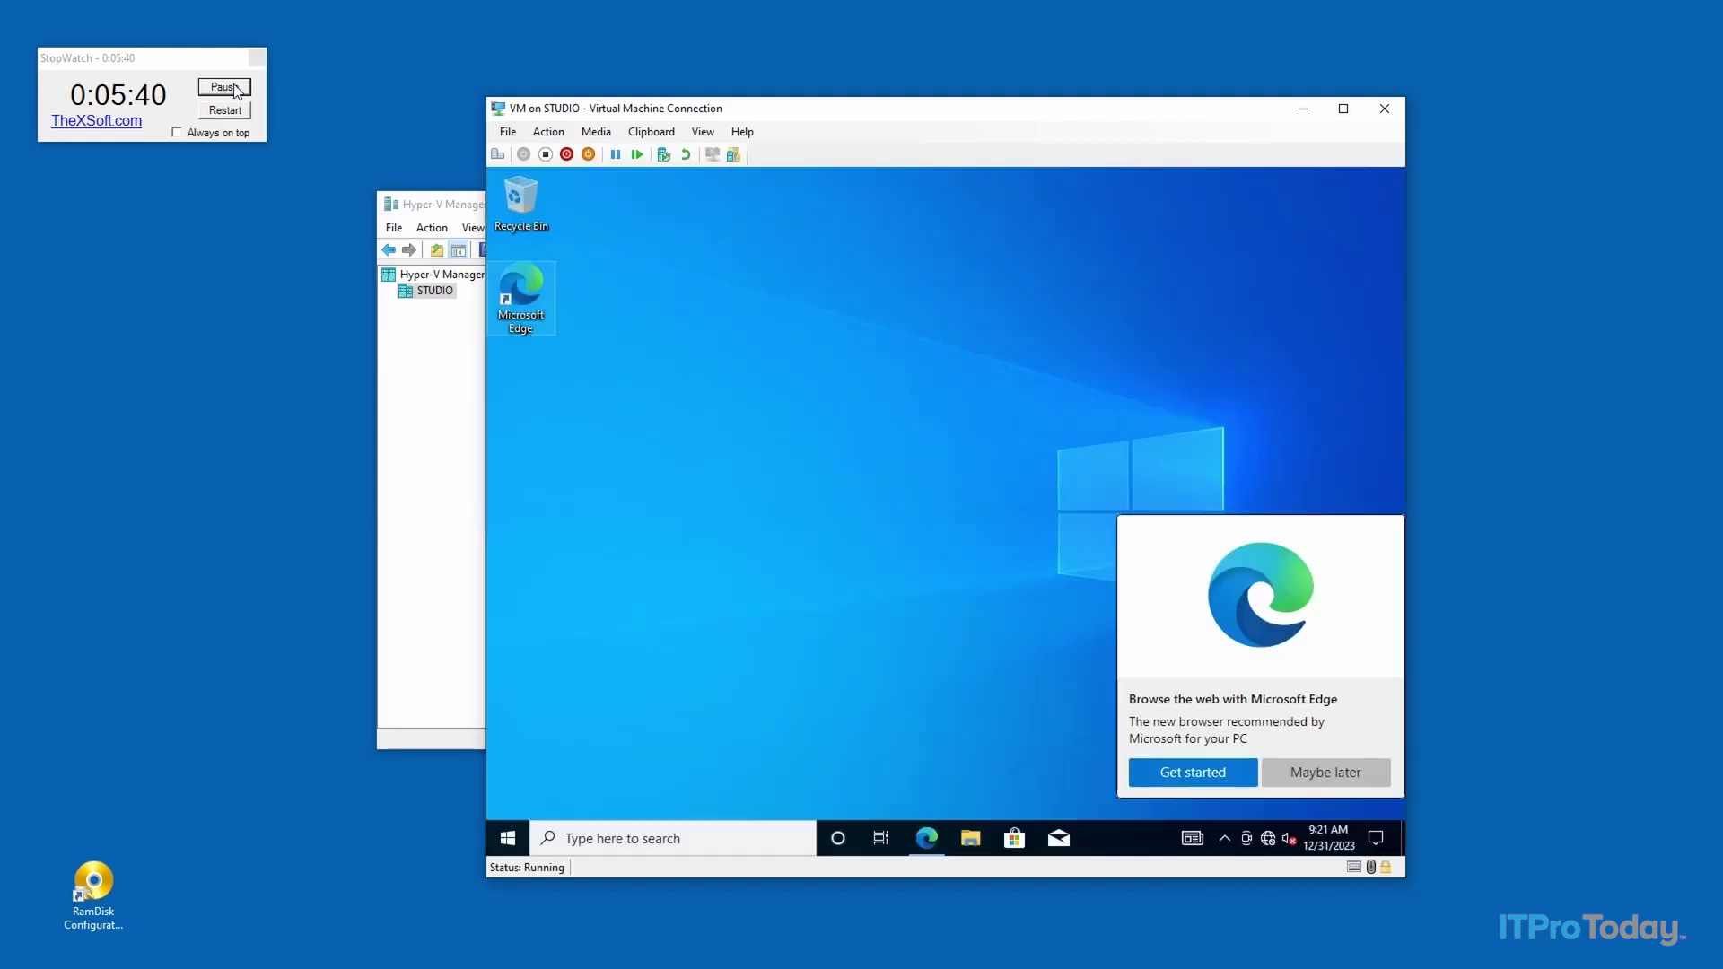
left_click(237, 90)
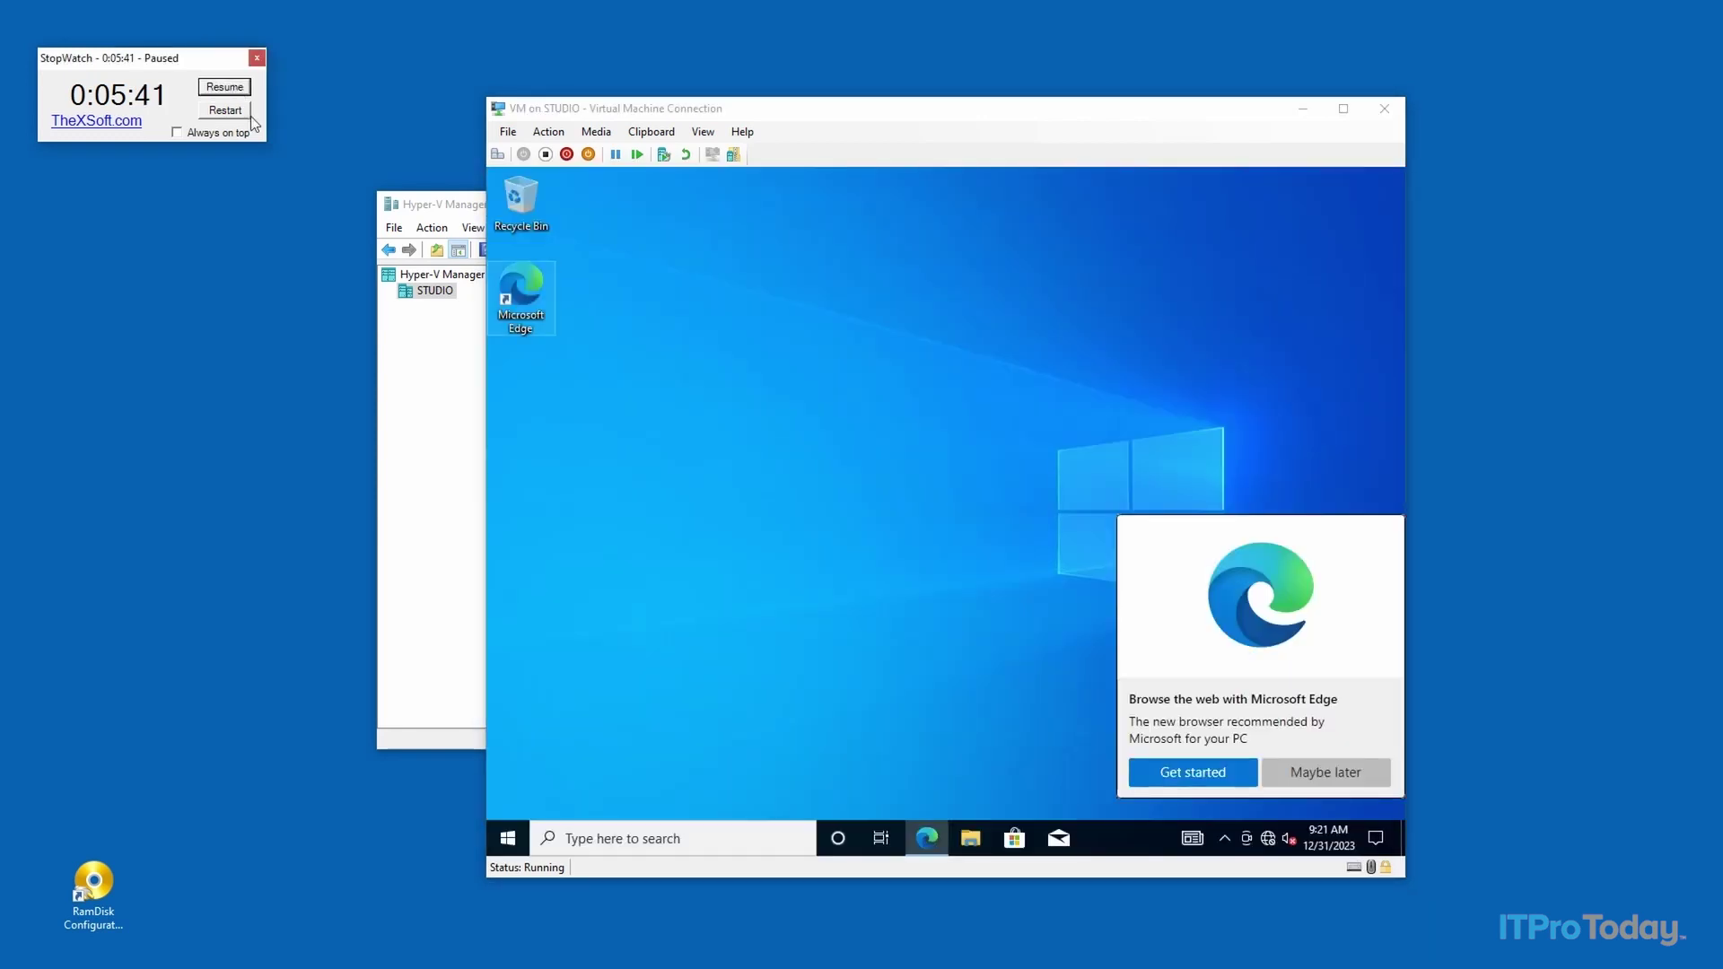